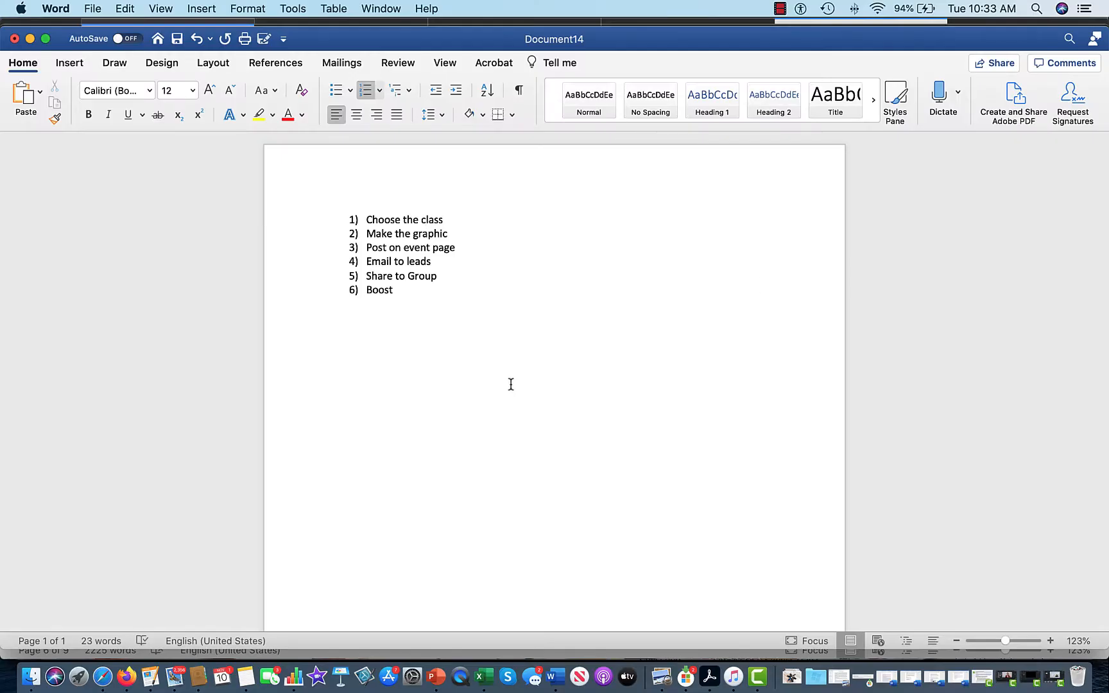
Switch from the six-step Word checklist to the GROworkspace dashboard in Firefox.
click(134, 671)
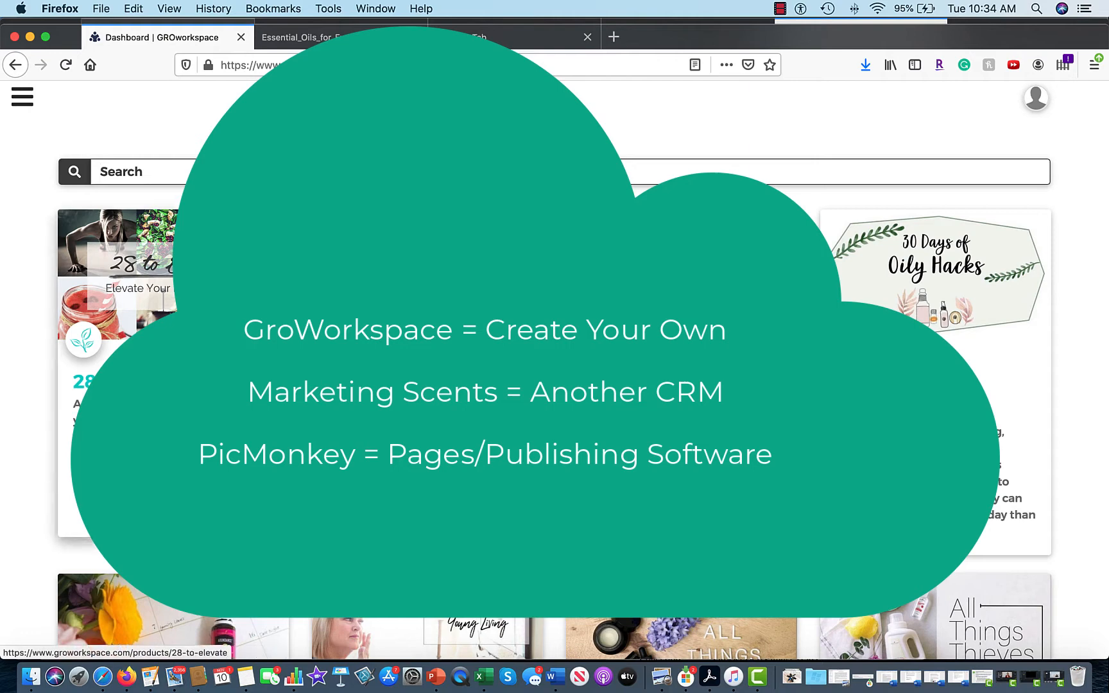
Search the class library for 'Horm' and open the Hormones For Him class.
text(Hormon)
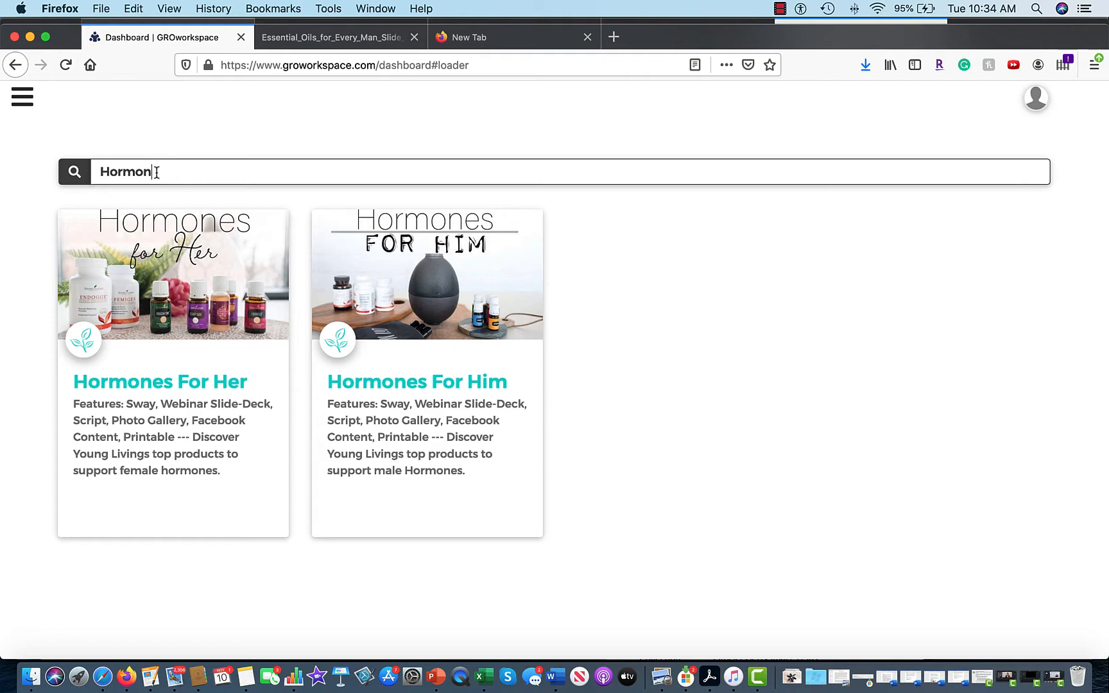
drag(154, 172, 101, 170)
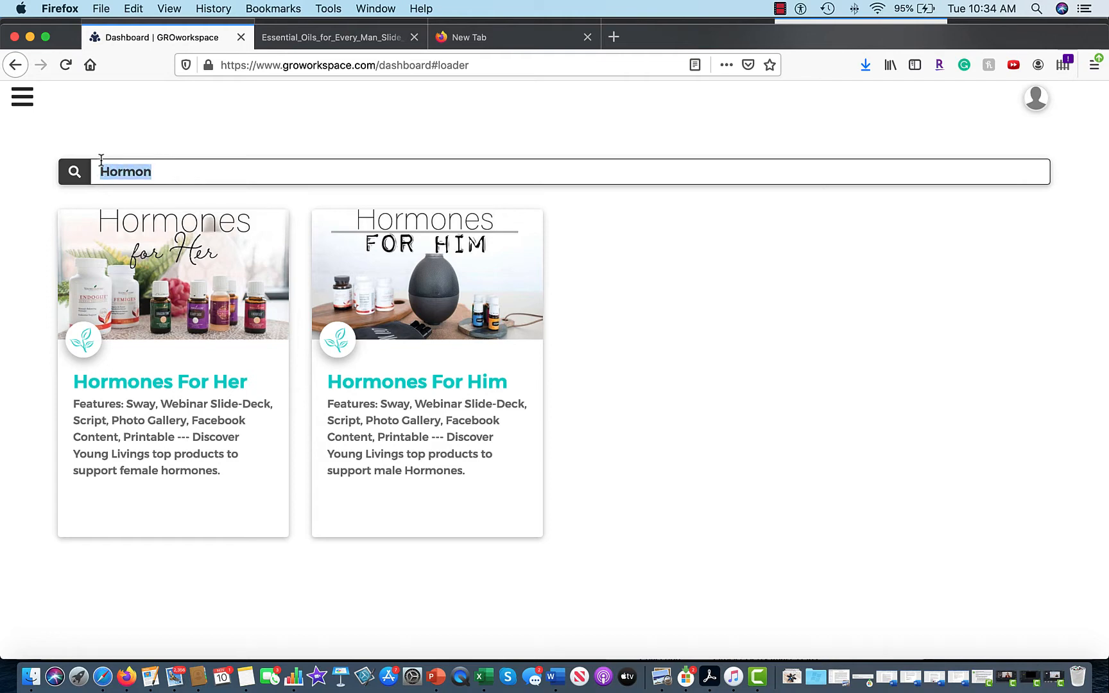
text(HIm)
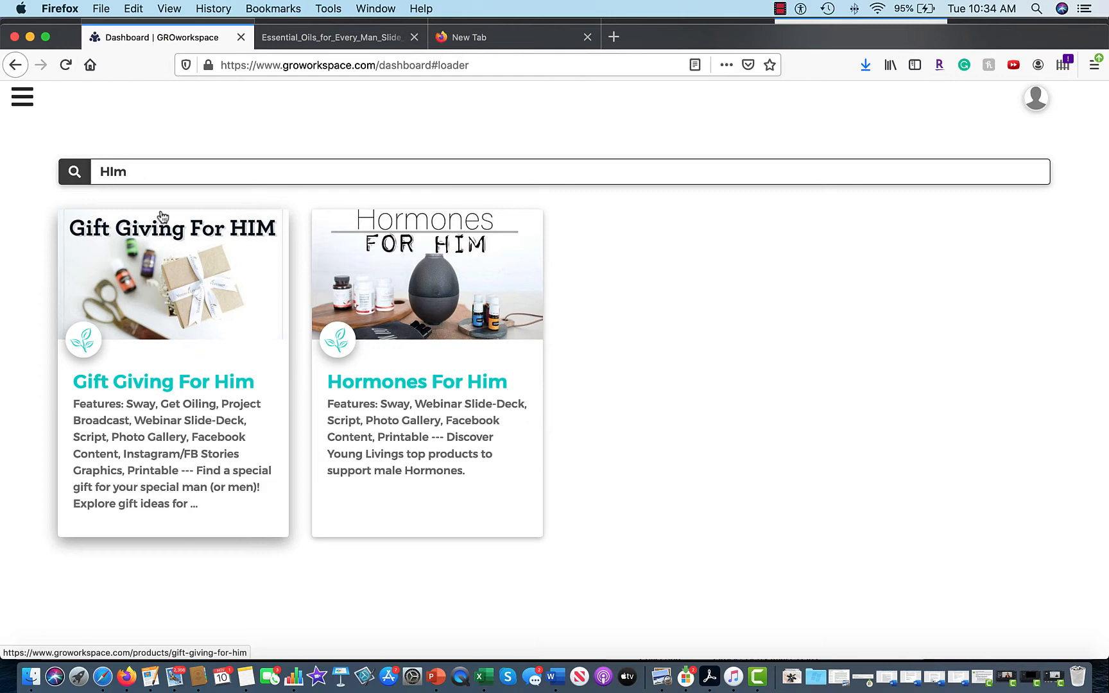
drag(142, 173, 93, 169)
text(Oi)
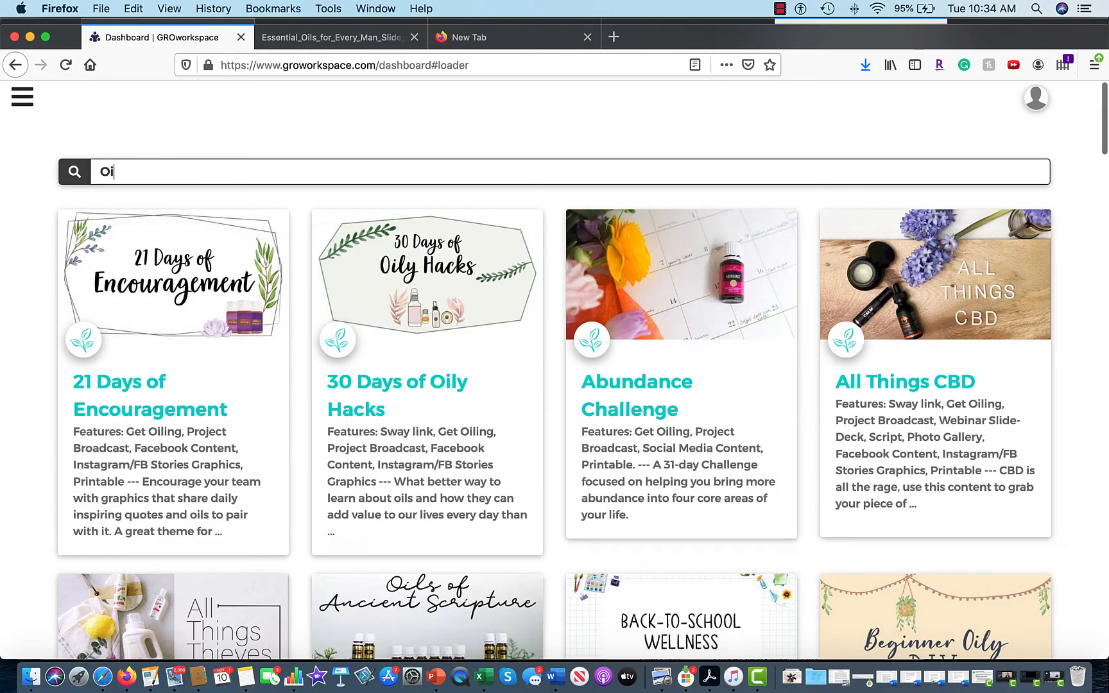
key(BackSpace)
key(BackSpace)
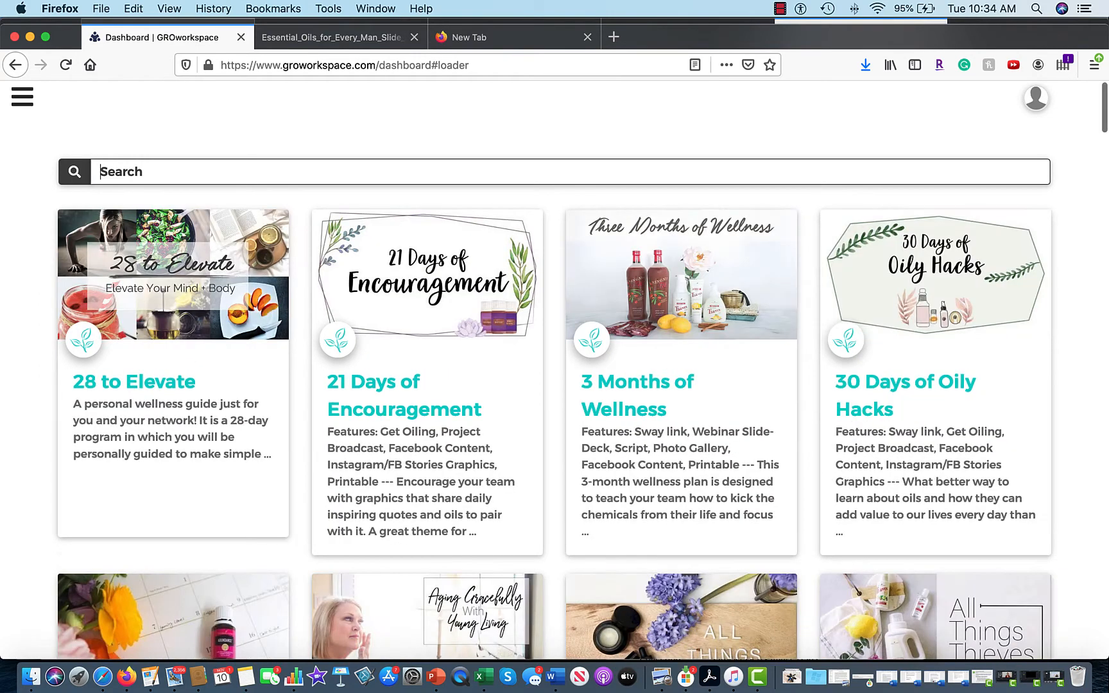
text(man)
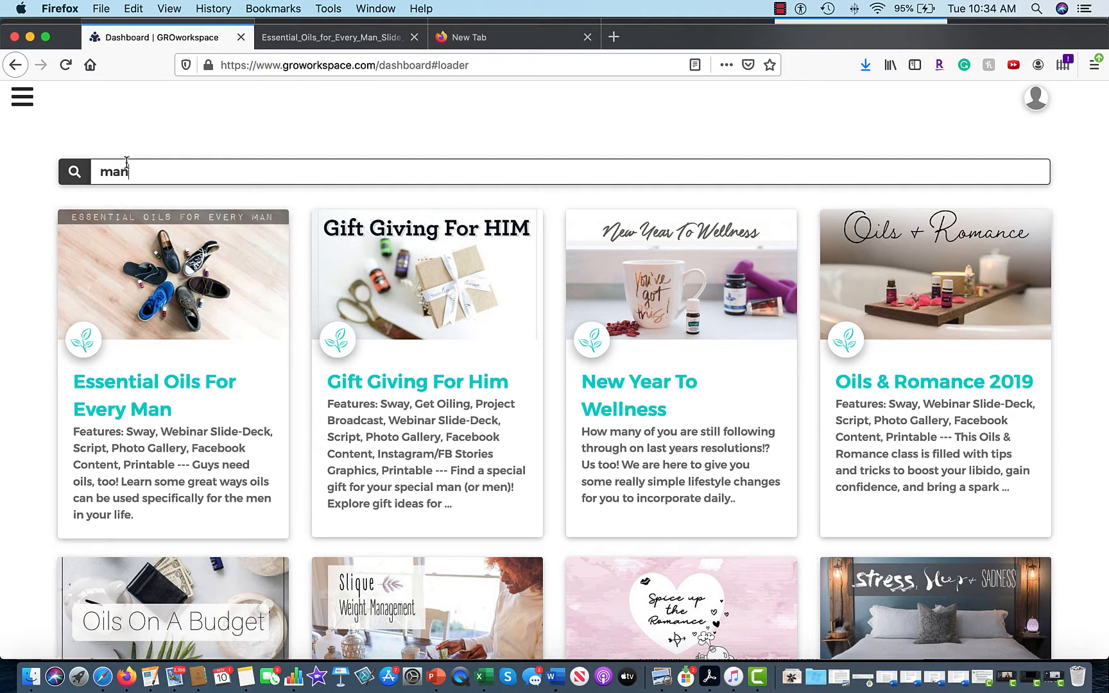
drag(132, 171, 91, 166)
text(Horm)
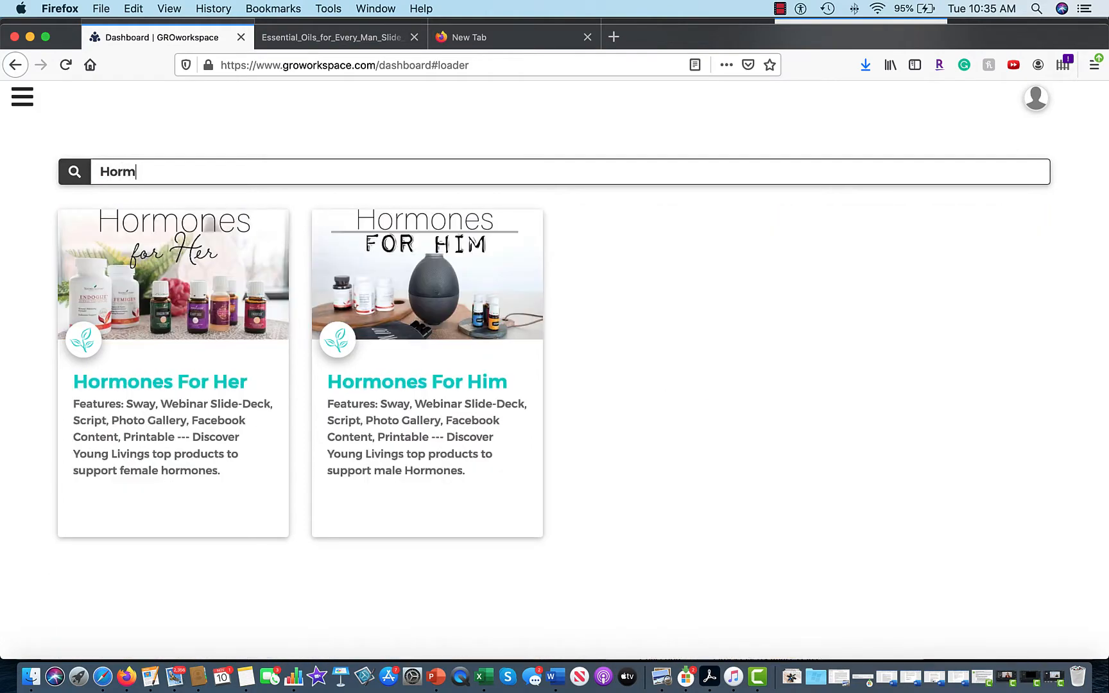
click(437, 383)
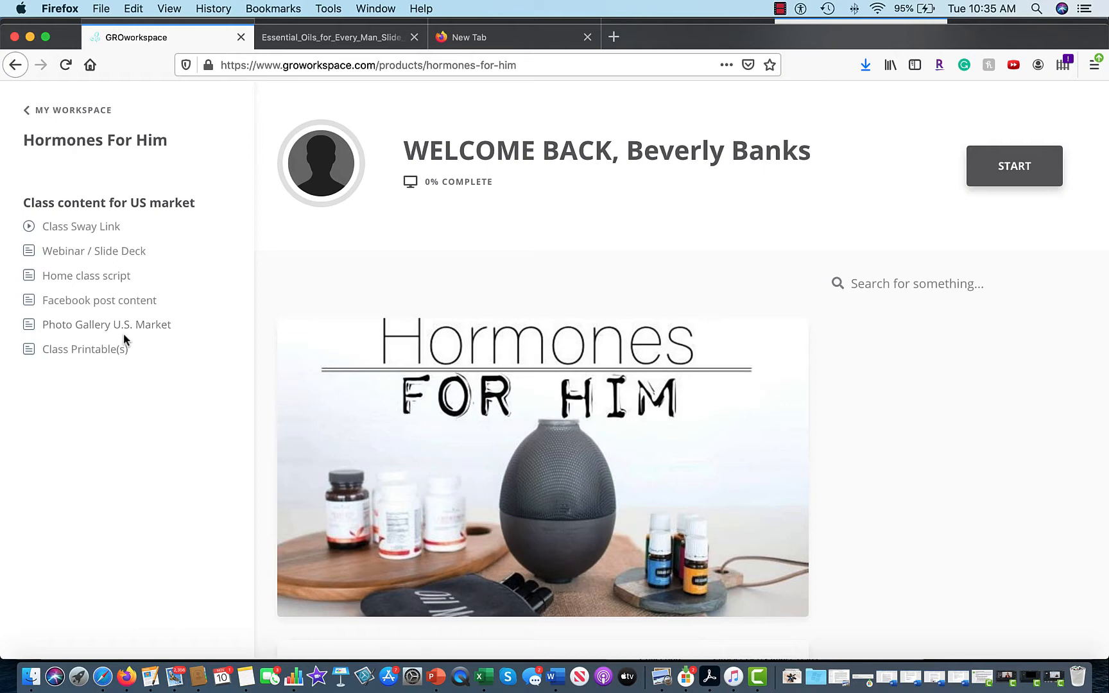
Download the Slide Deck PDF from the Webinar / Slide Deck lesson and open it in Firefox.
click(89, 256)
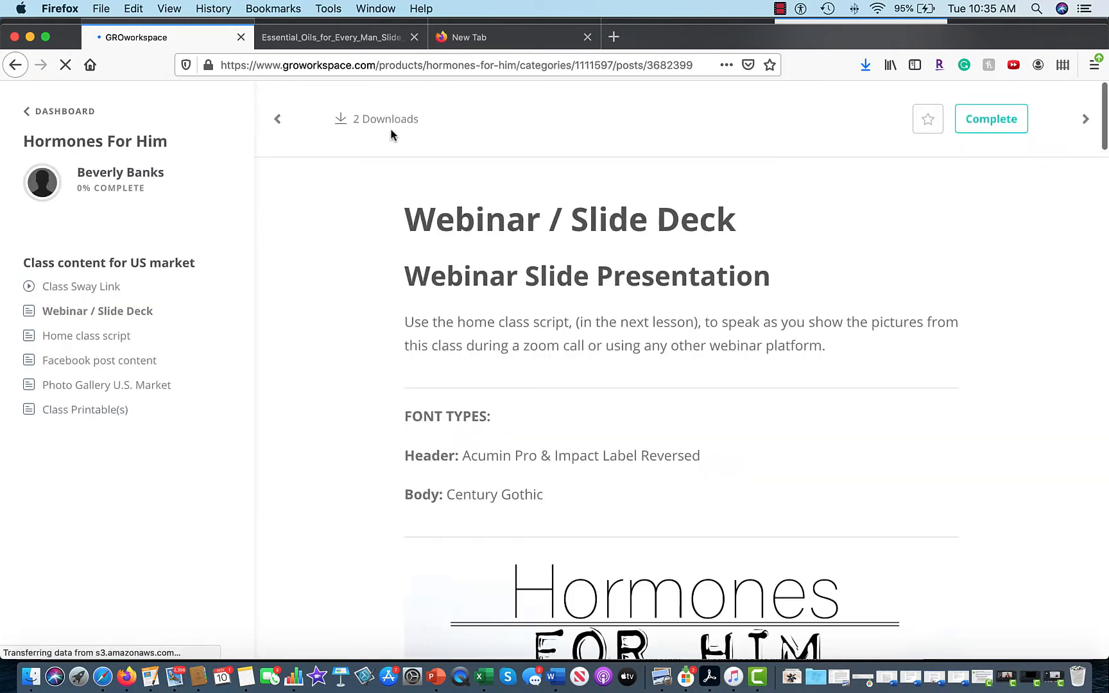
click(386, 122)
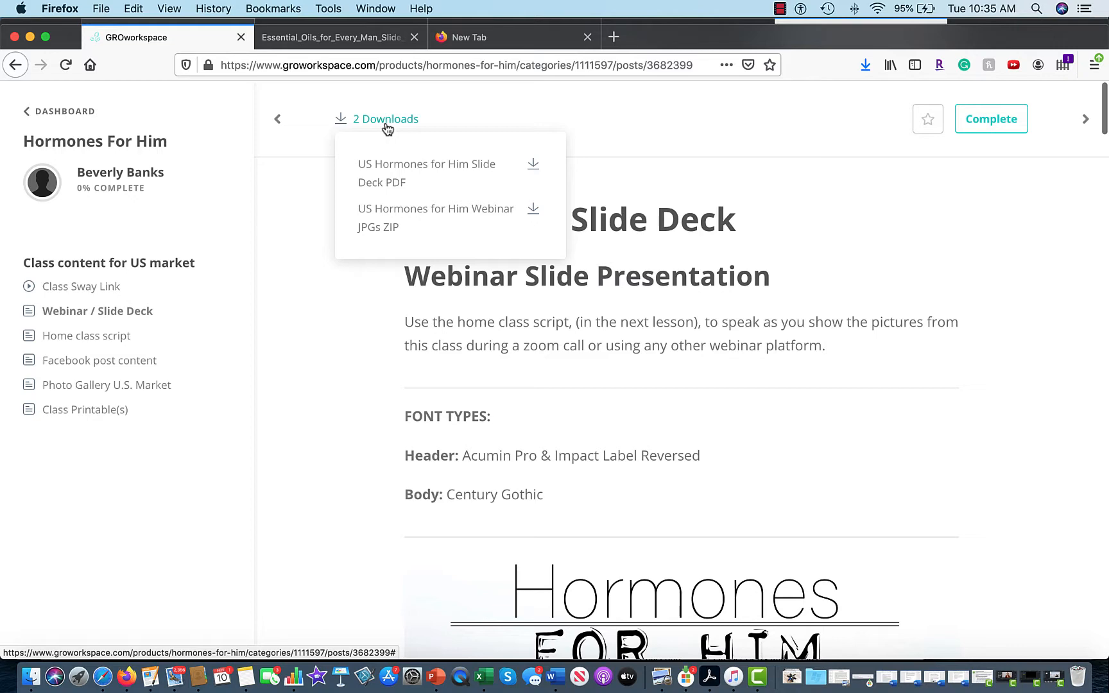
click(403, 172)
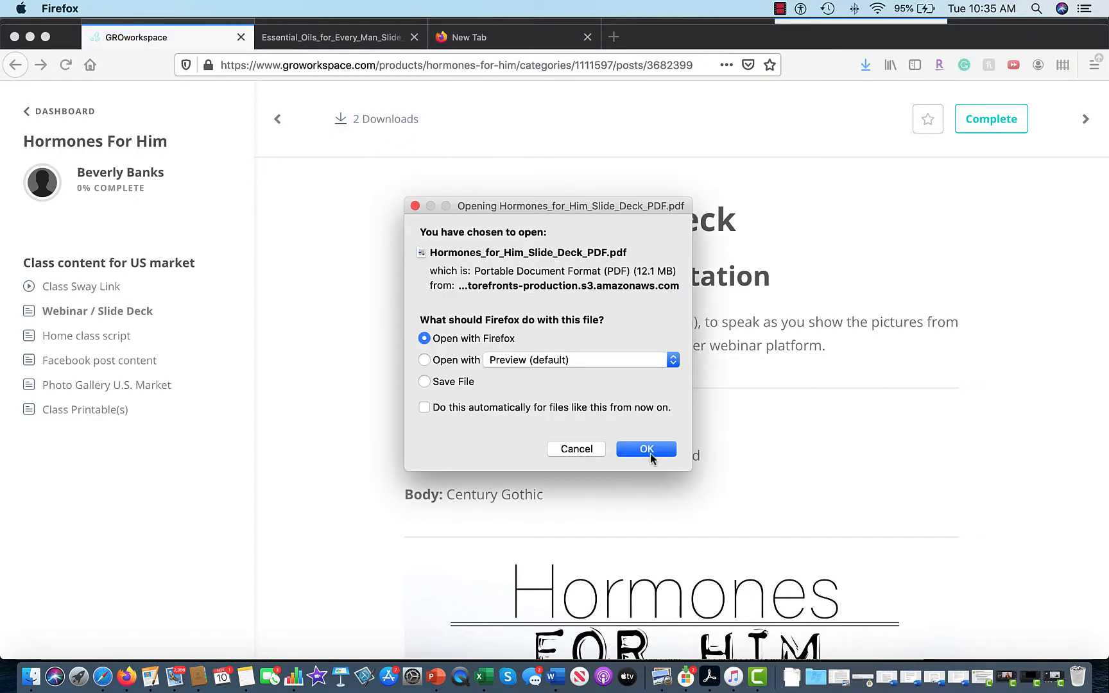
click(648, 449)
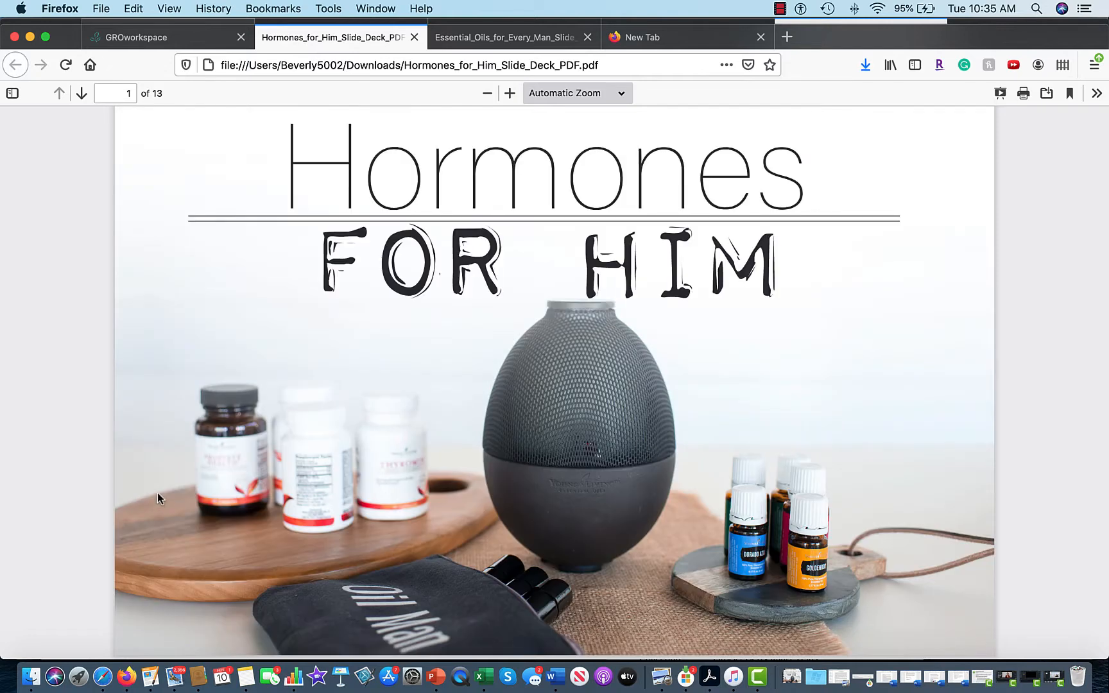
Open Hormones_for_Him_Slide_Deck_PDF.pdf from Finder's Downloads folder in Preview.
right_click(26, 666)
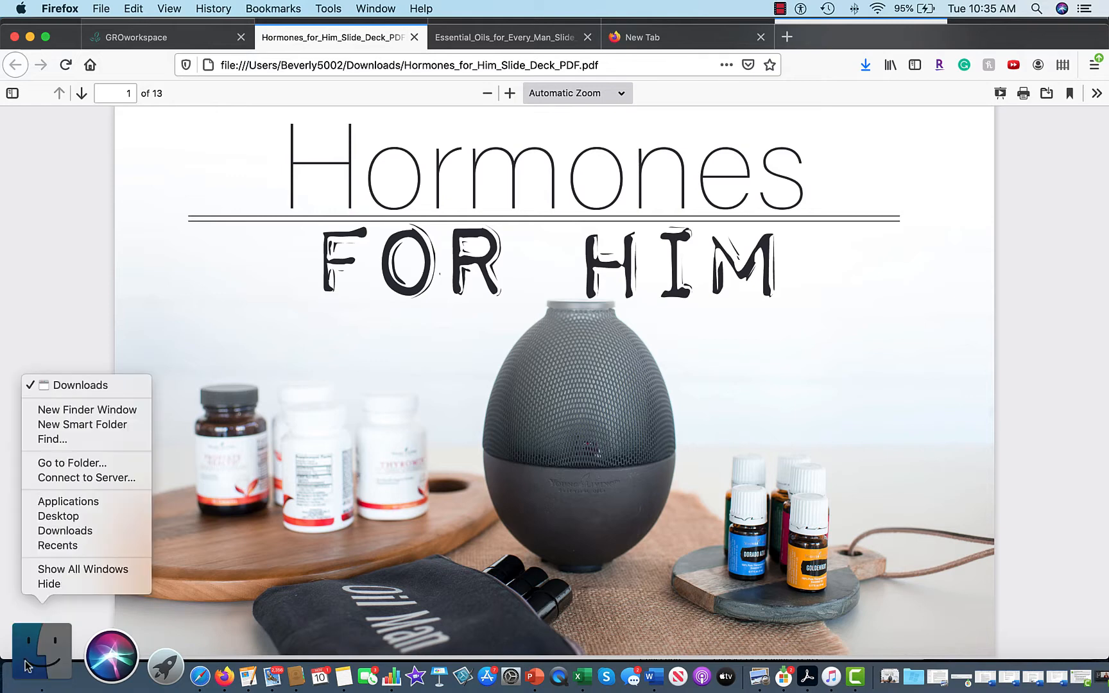
click(27, 665)
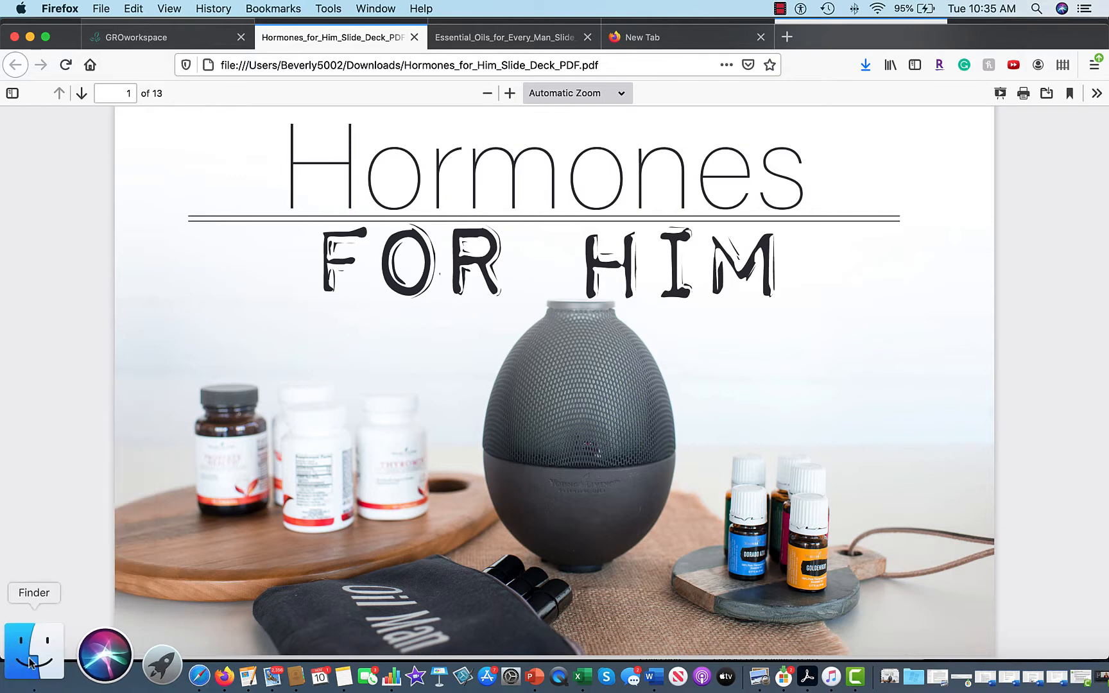
click(31, 663)
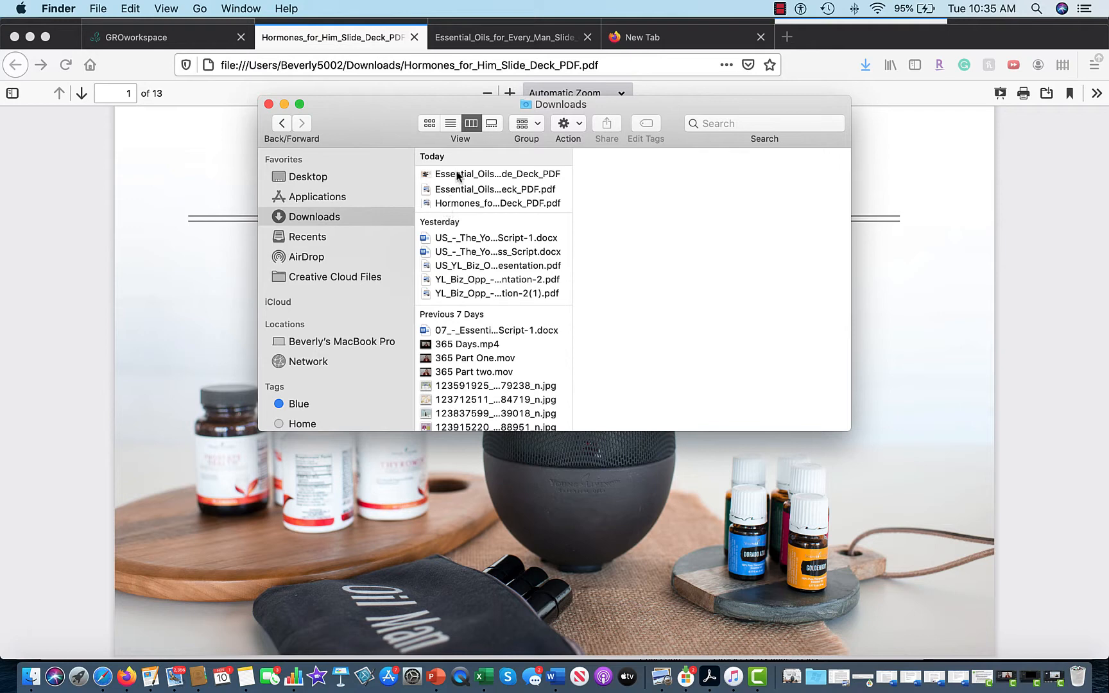
right_click(466, 207)
mouse_move(504, 225)
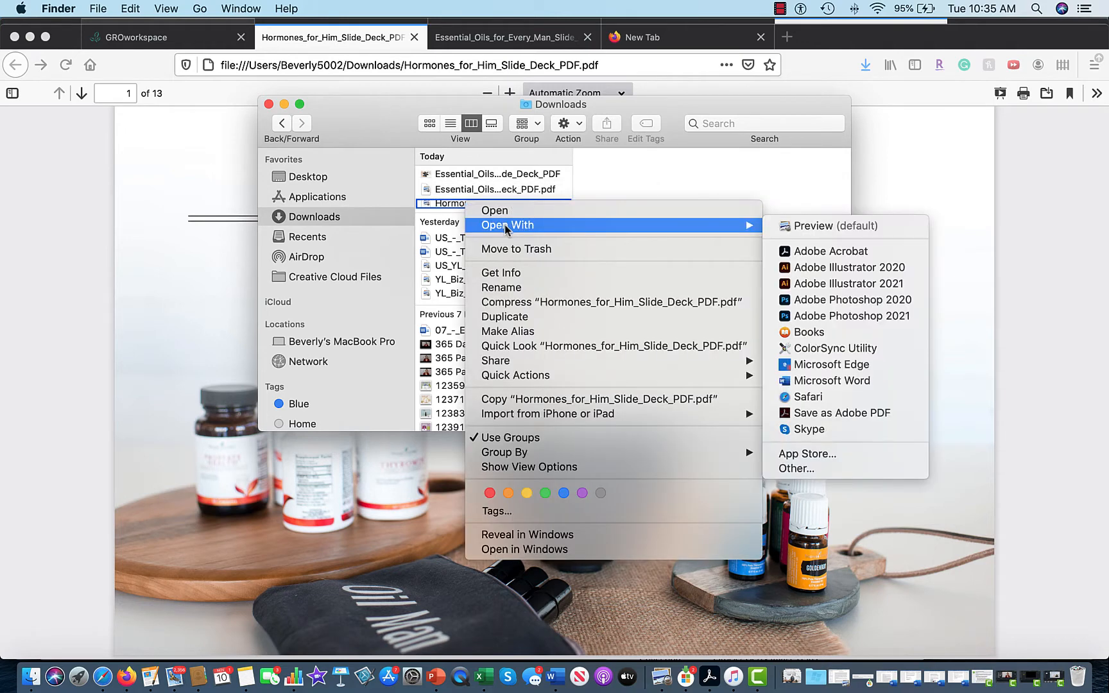
click(796, 226)
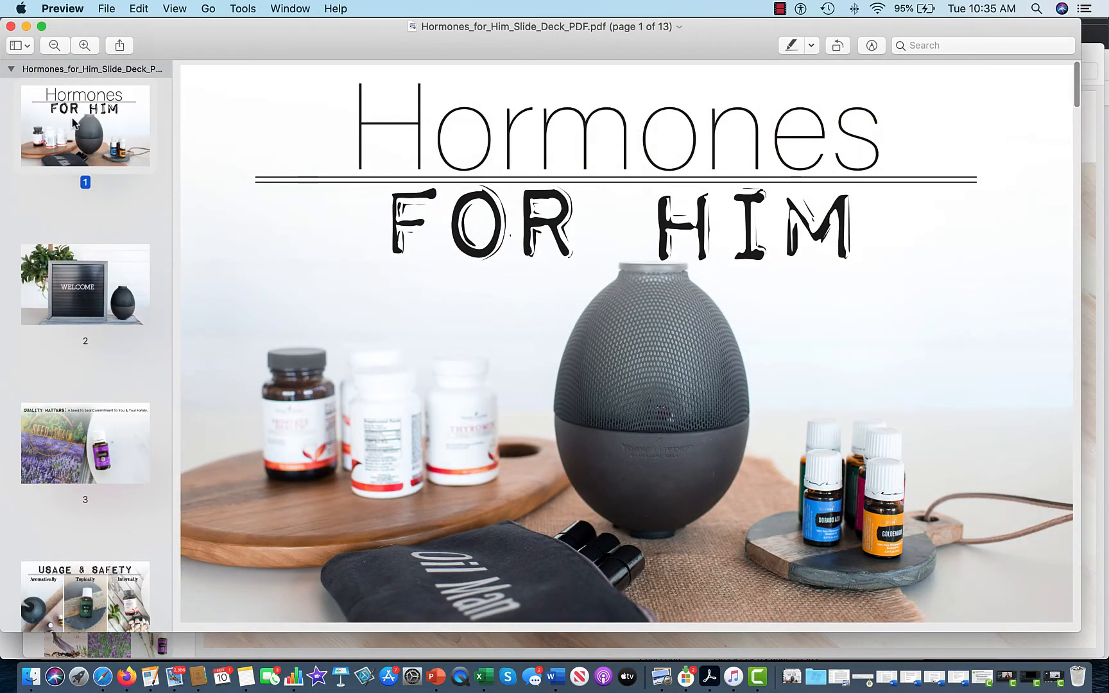
Export the slide deck from Preview as a JPEG into Downloads and return to Firefox.
click(106, 11)
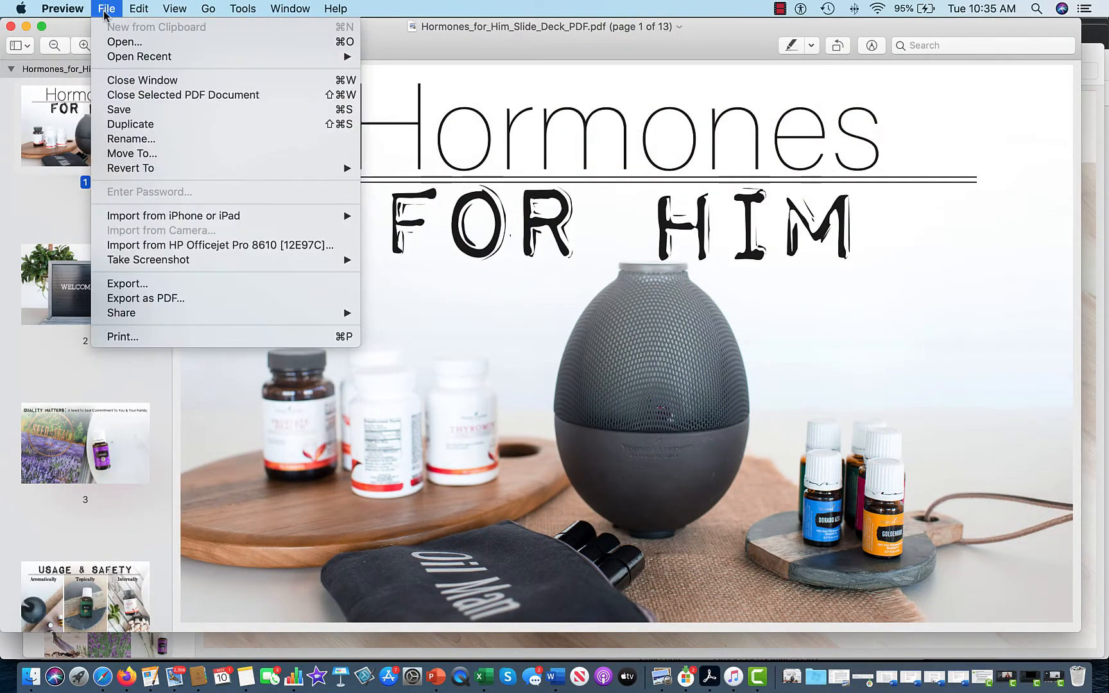
click(196, 283)
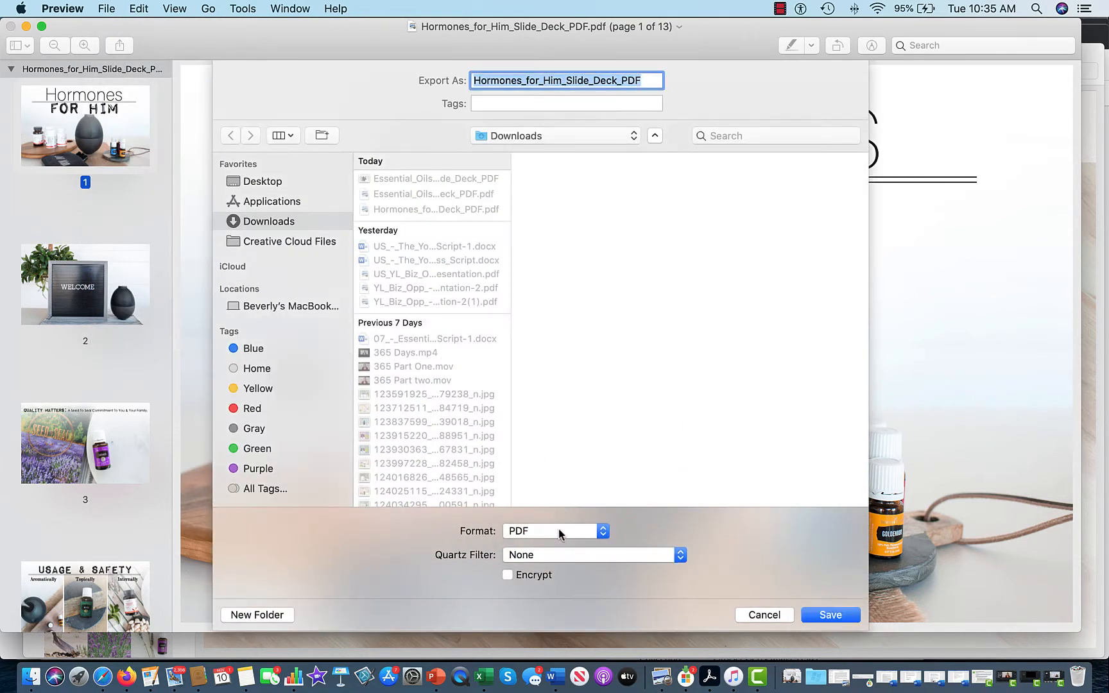
click(557, 531)
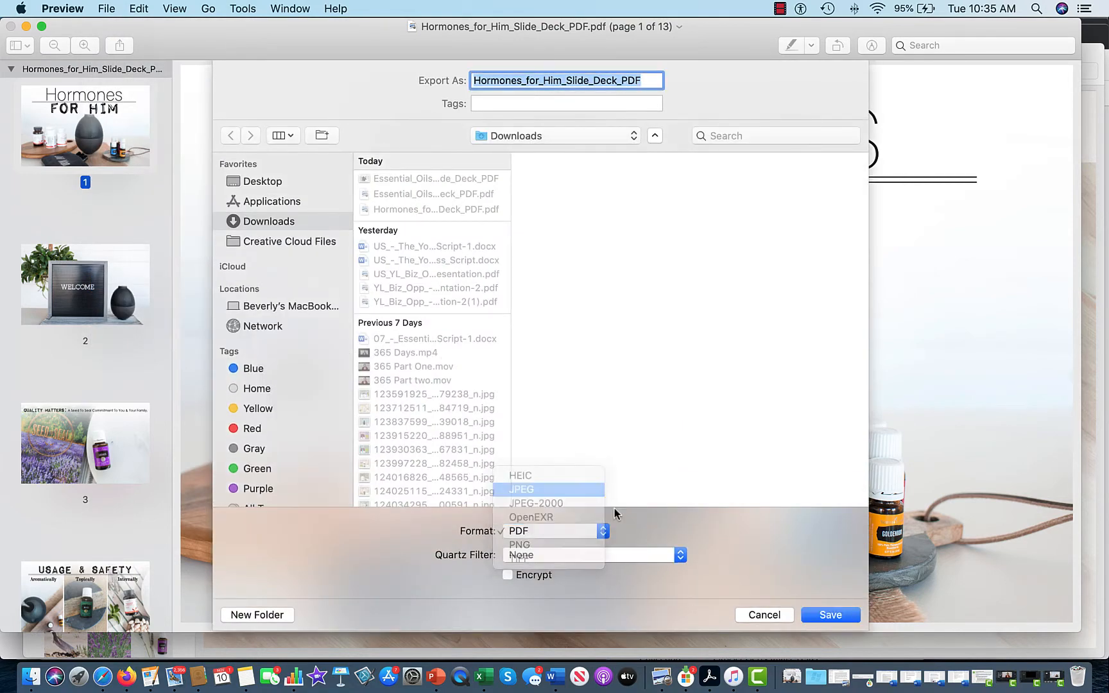
click(829, 615)
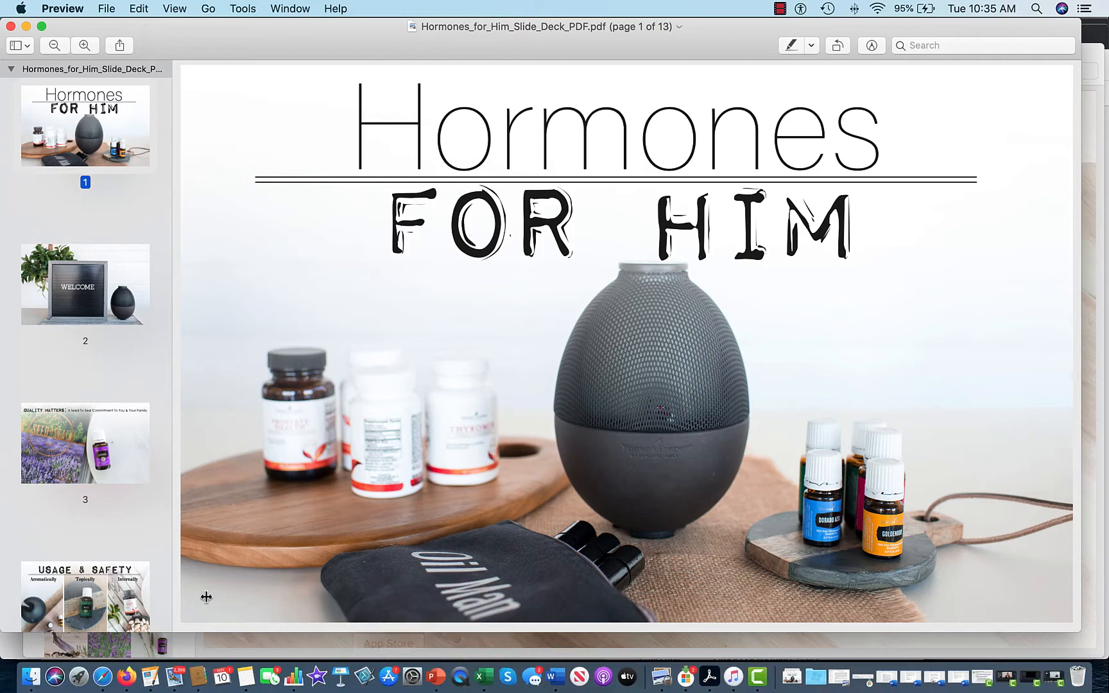
click(138, 650)
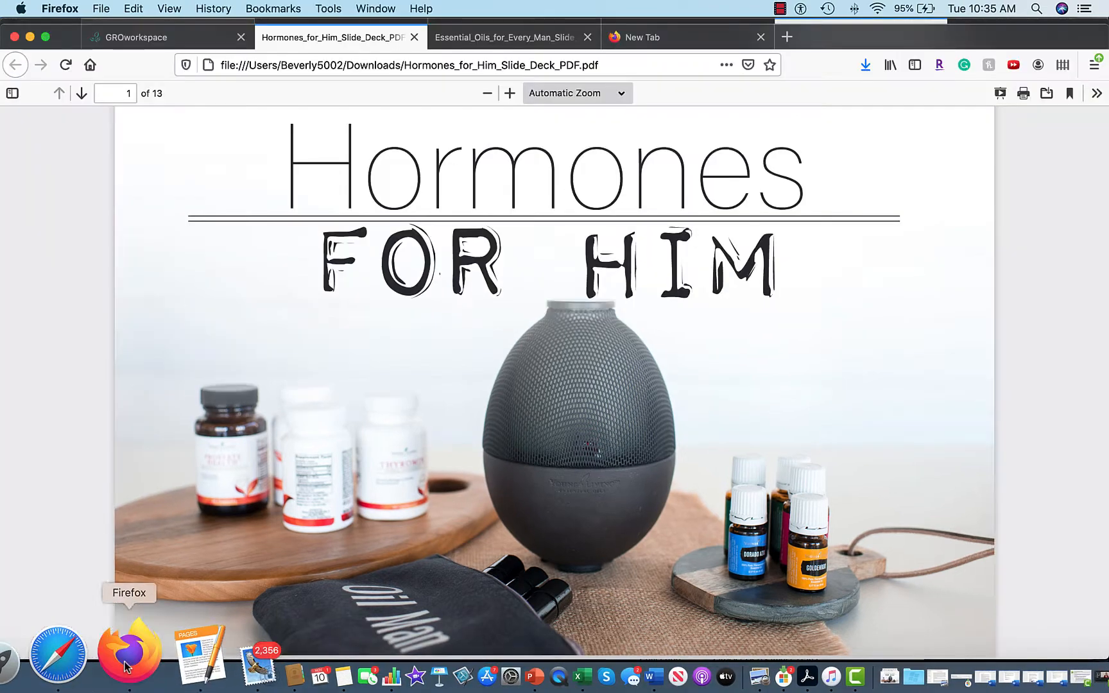
Open PicMonkey from the new tab's frequent sites and start a new Blank Canvas image.
click(681, 40)
click(546, 69)
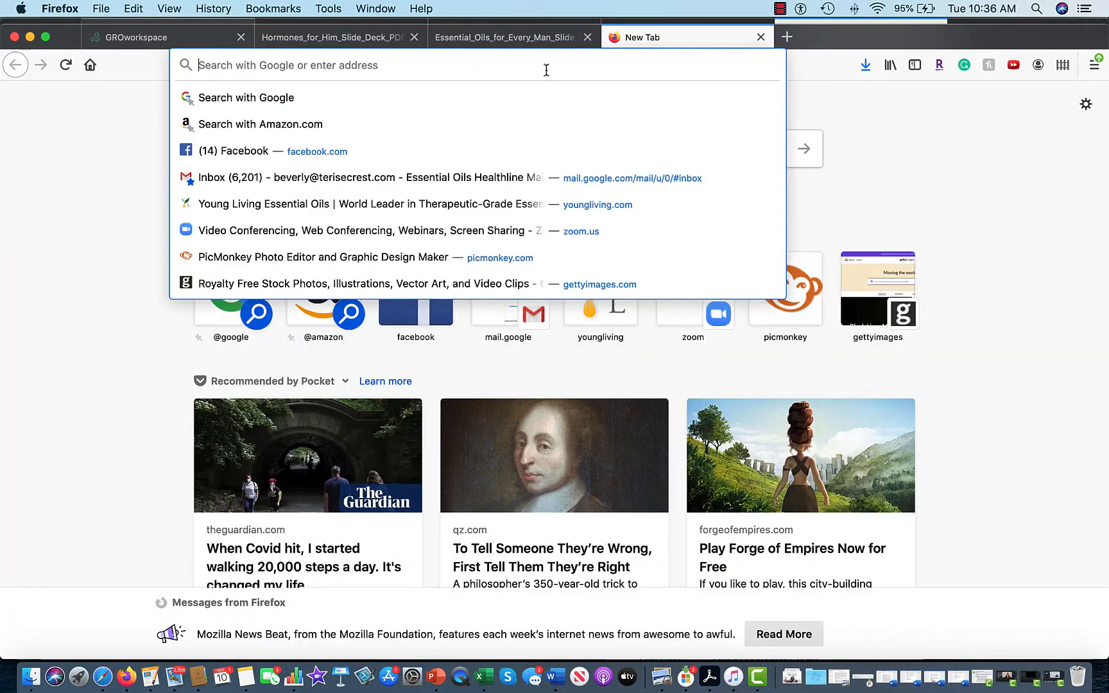
click(908, 138)
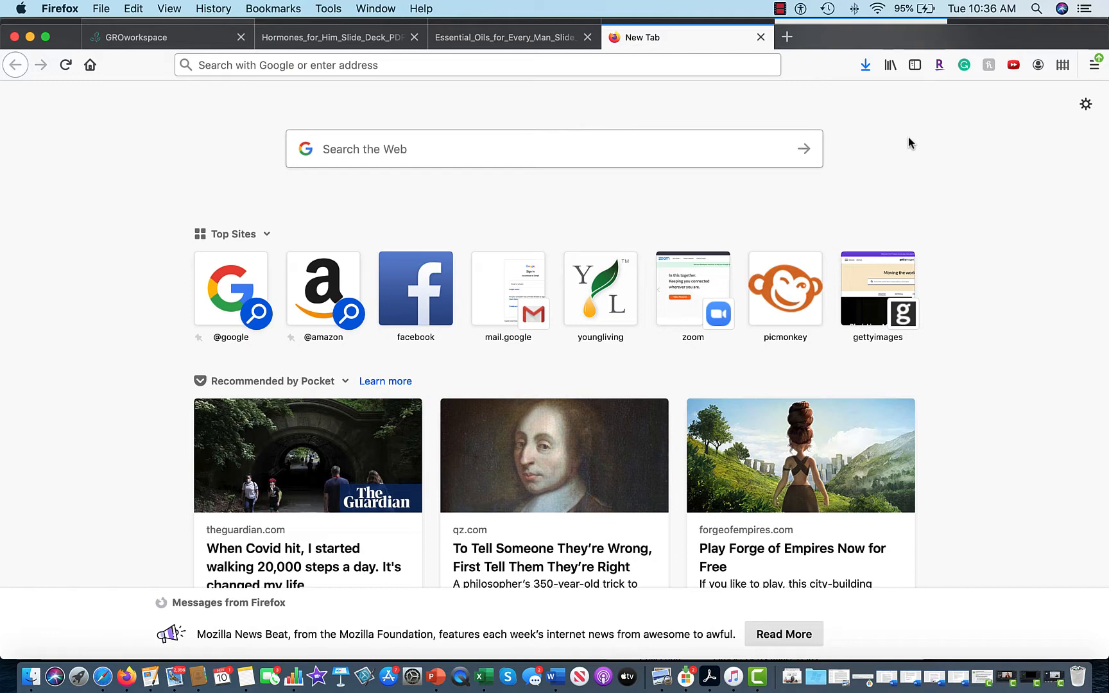
click(774, 300)
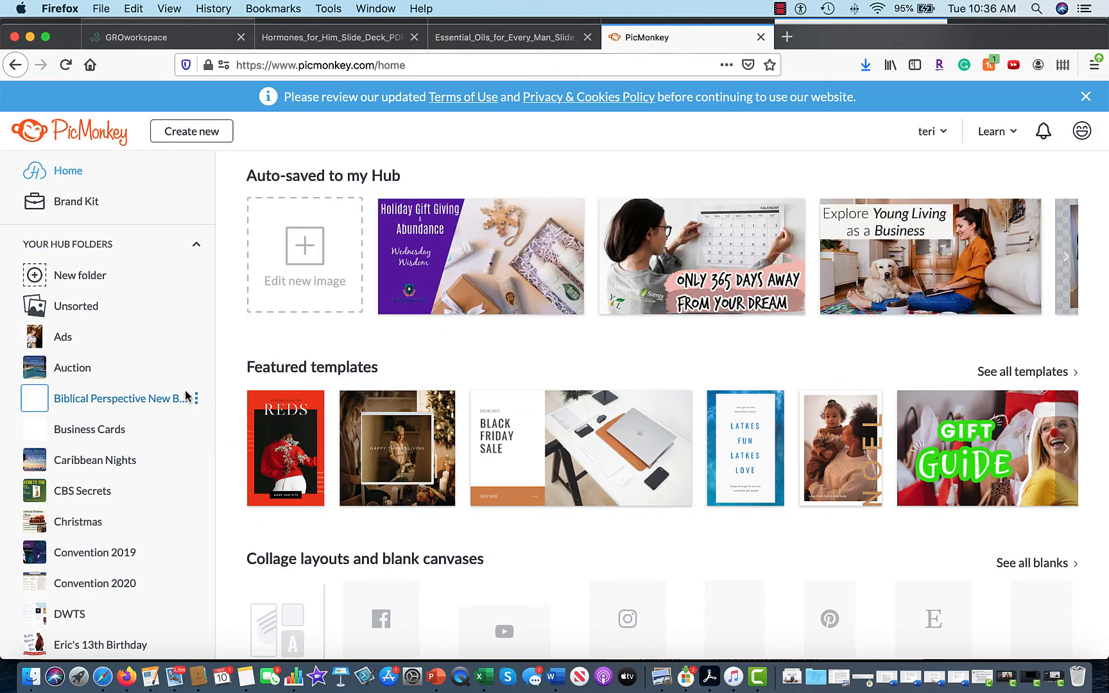
click(177, 134)
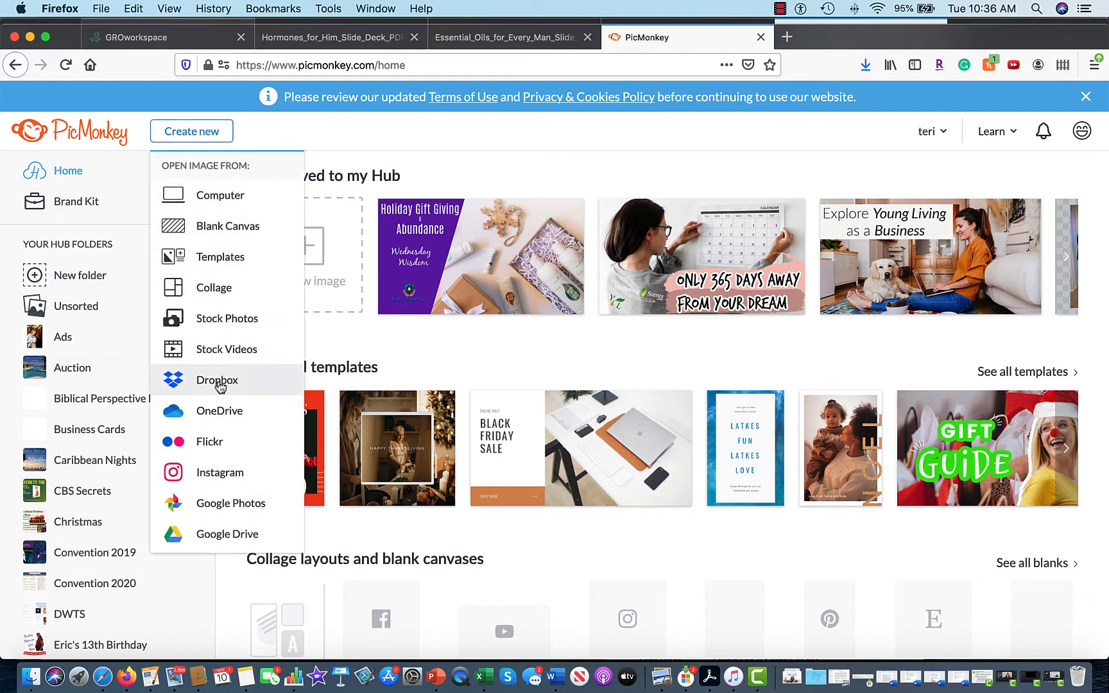
click(209, 226)
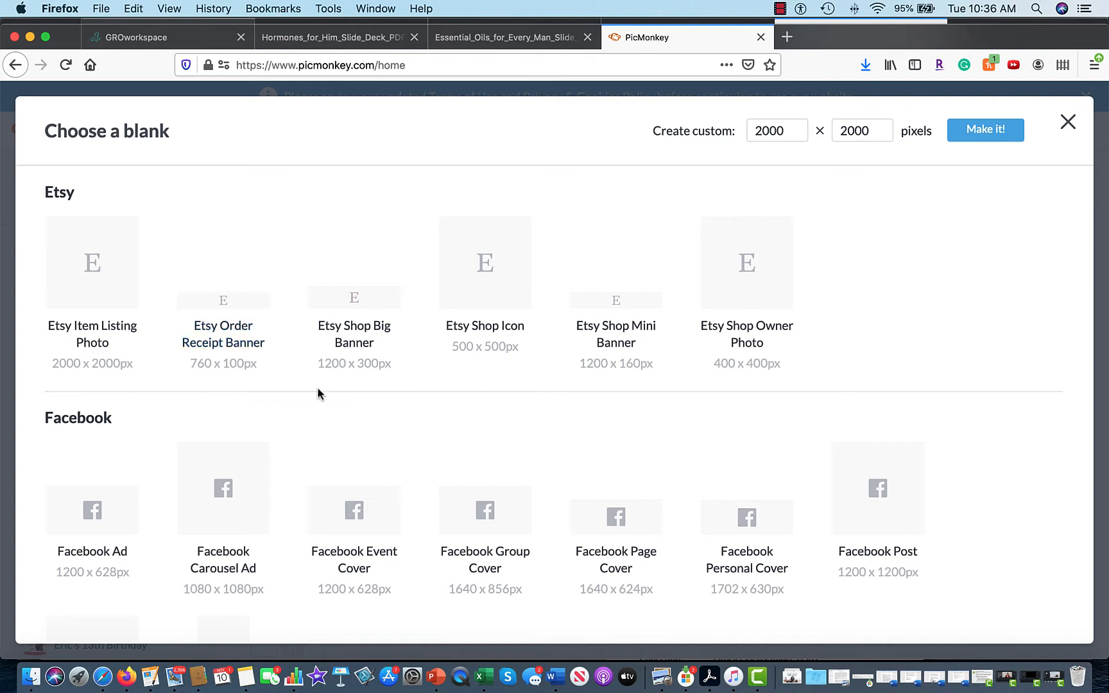
Choose the Facebook Event Cover (1200 x 628px) blank from the Facebook section.
scroll(317, 387, down, 2)
scroll(318, 388, down, 1)
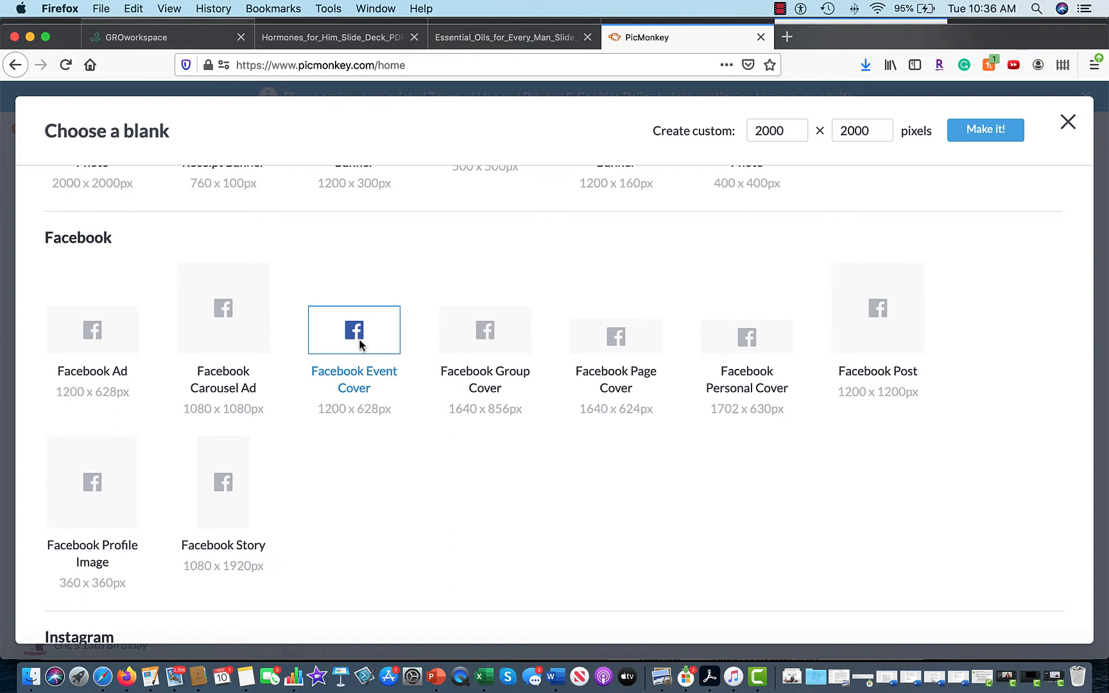
click(350, 370)
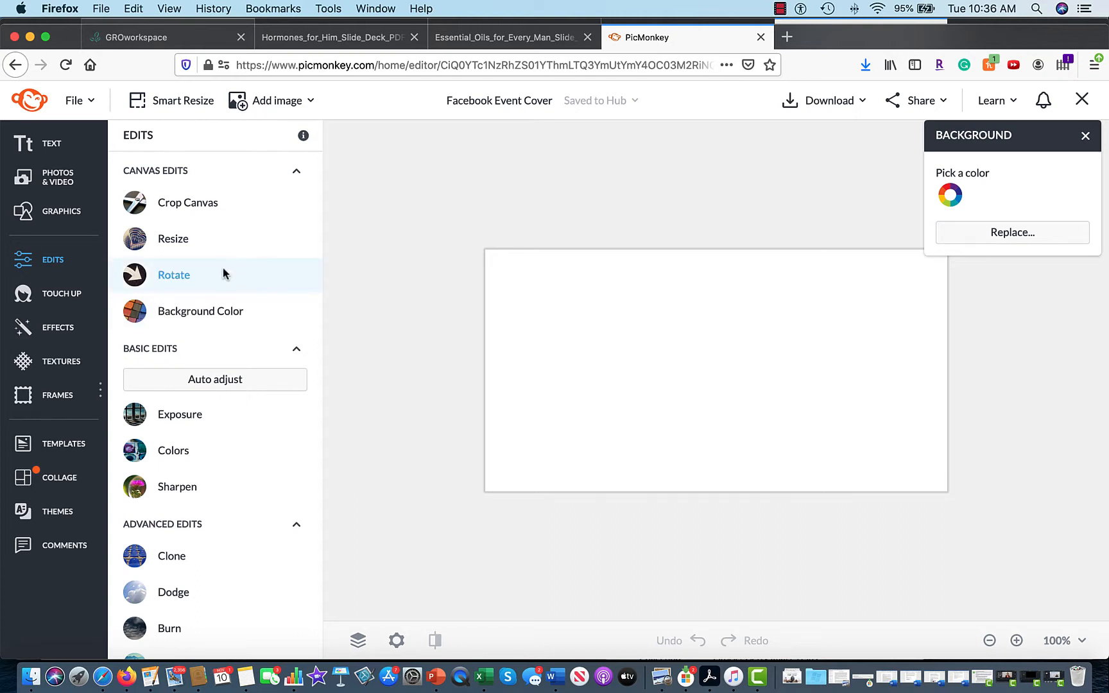
Browse Downloads to add a computer photo, cancel the file choice, and bring up Mission Control.
click(57, 183)
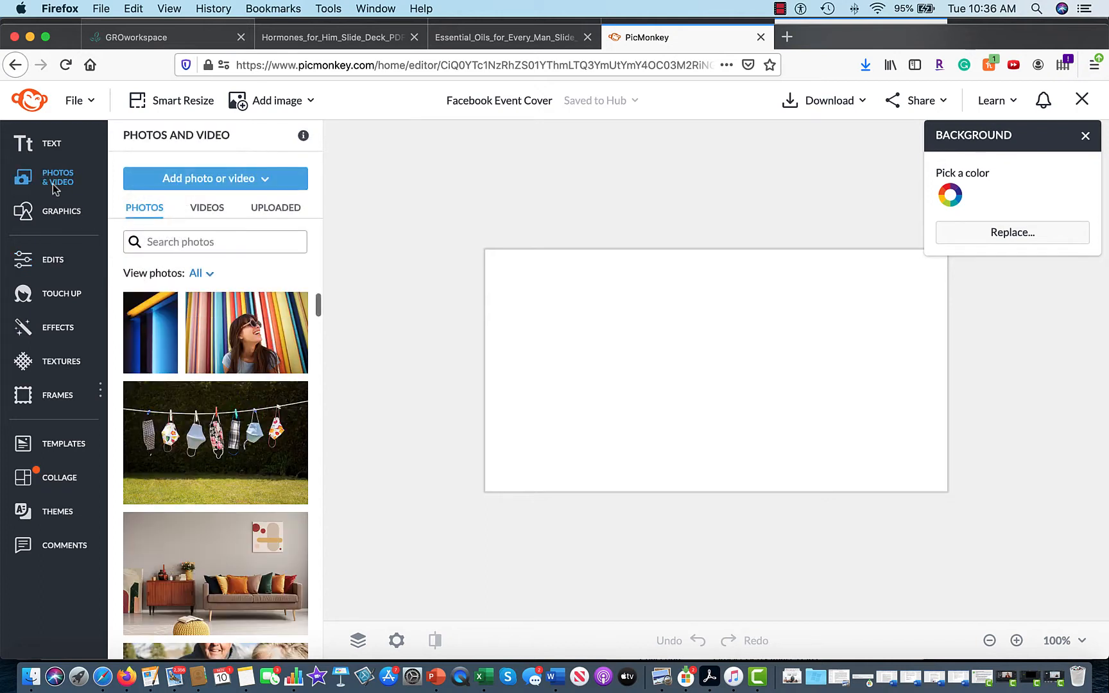
click(190, 182)
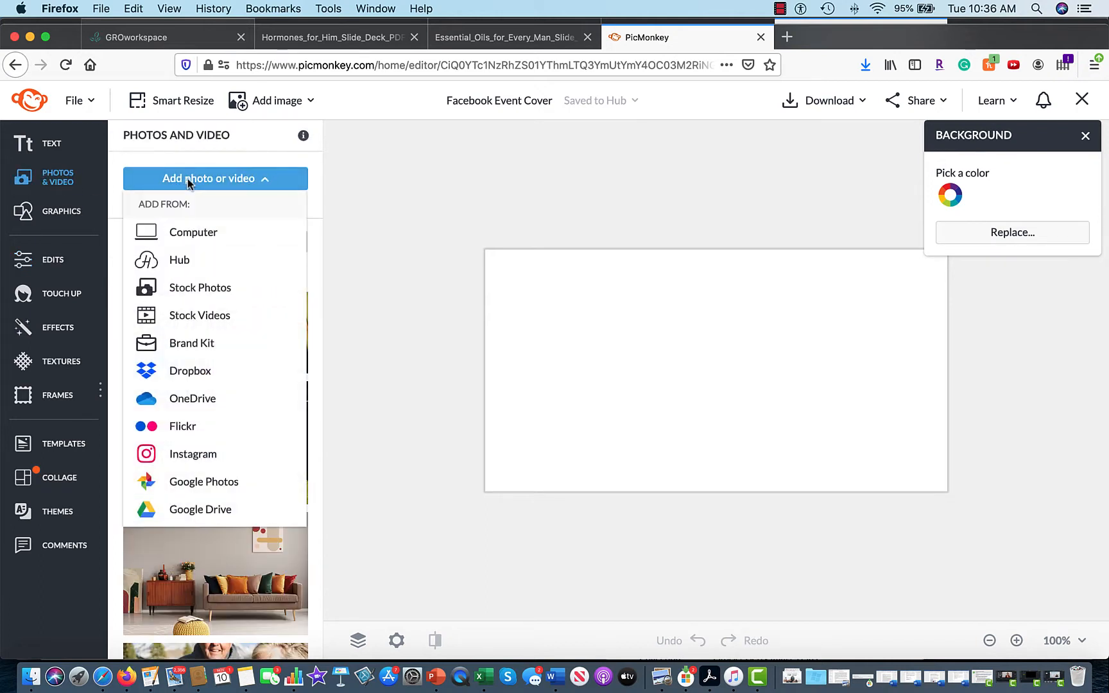
click(191, 235)
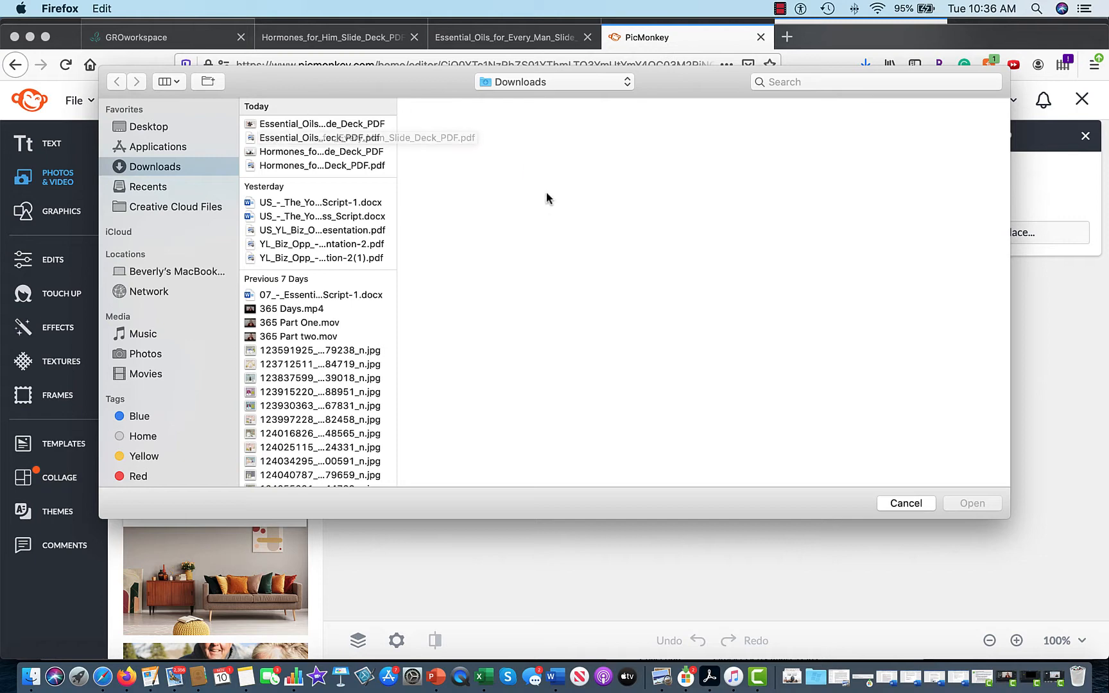
click(345, 166)
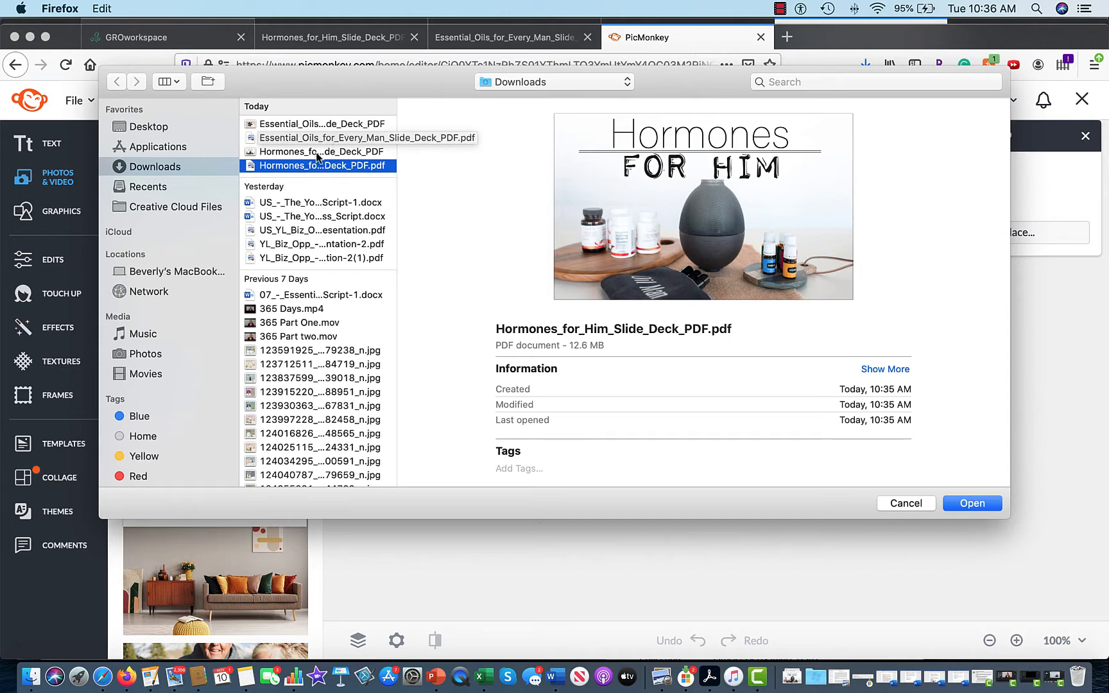
scroll(327, 276, down, 15)
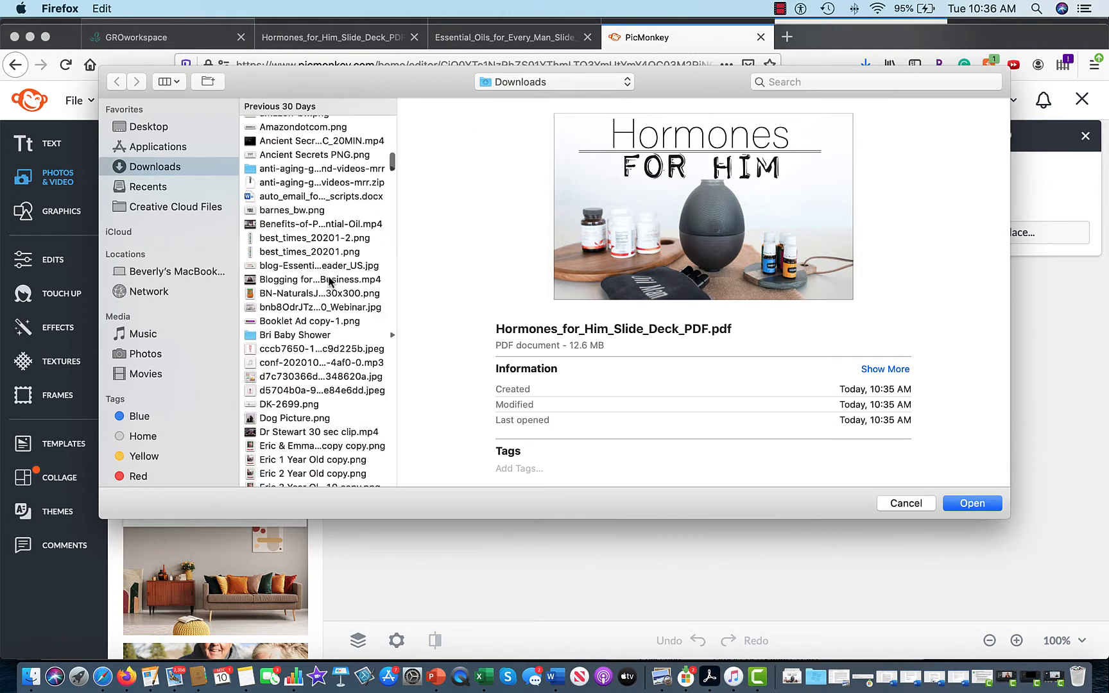
scroll(385, 309, down, 5)
scroll(386, 313, down, 15)
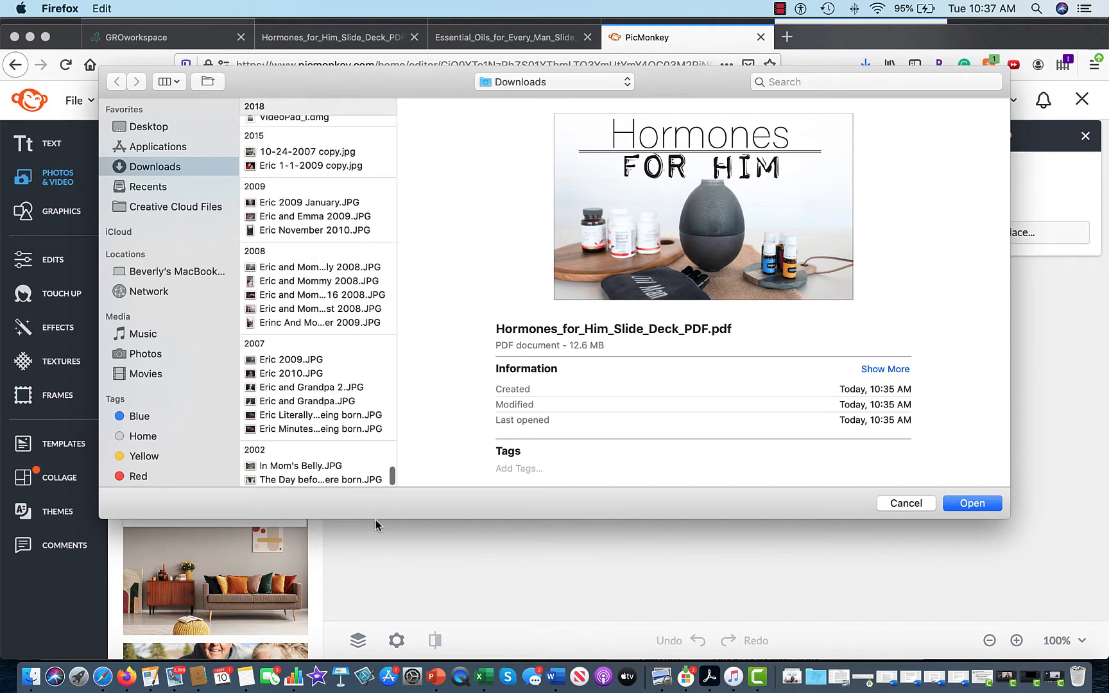
drag(375, 521, 367, 89)
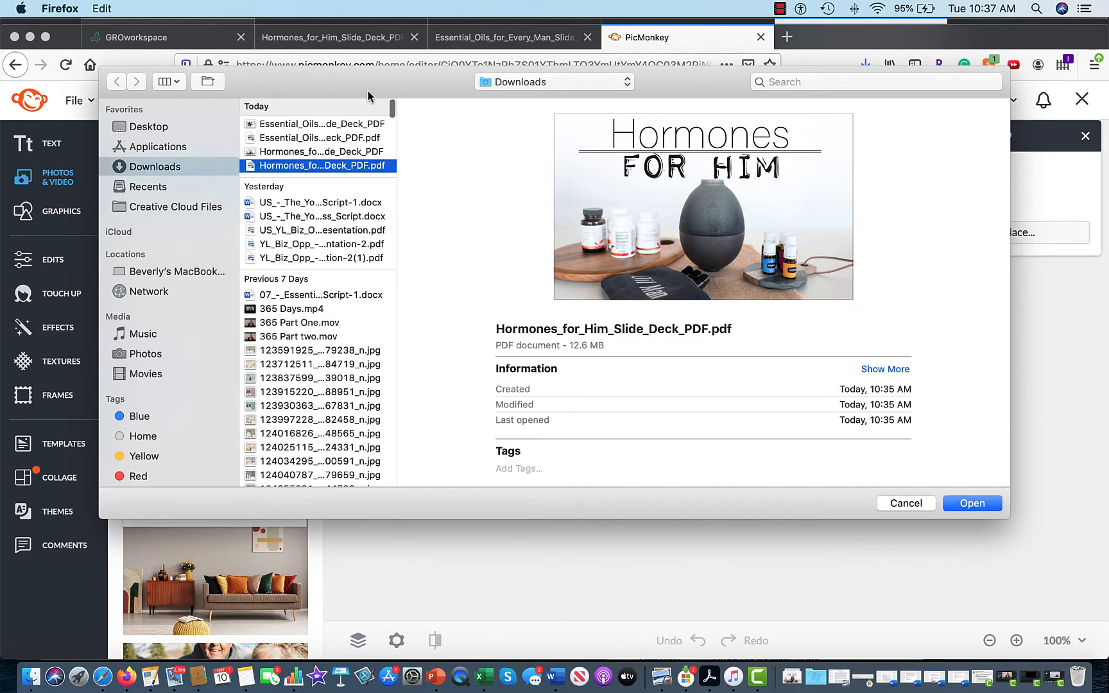
click(906, 503)
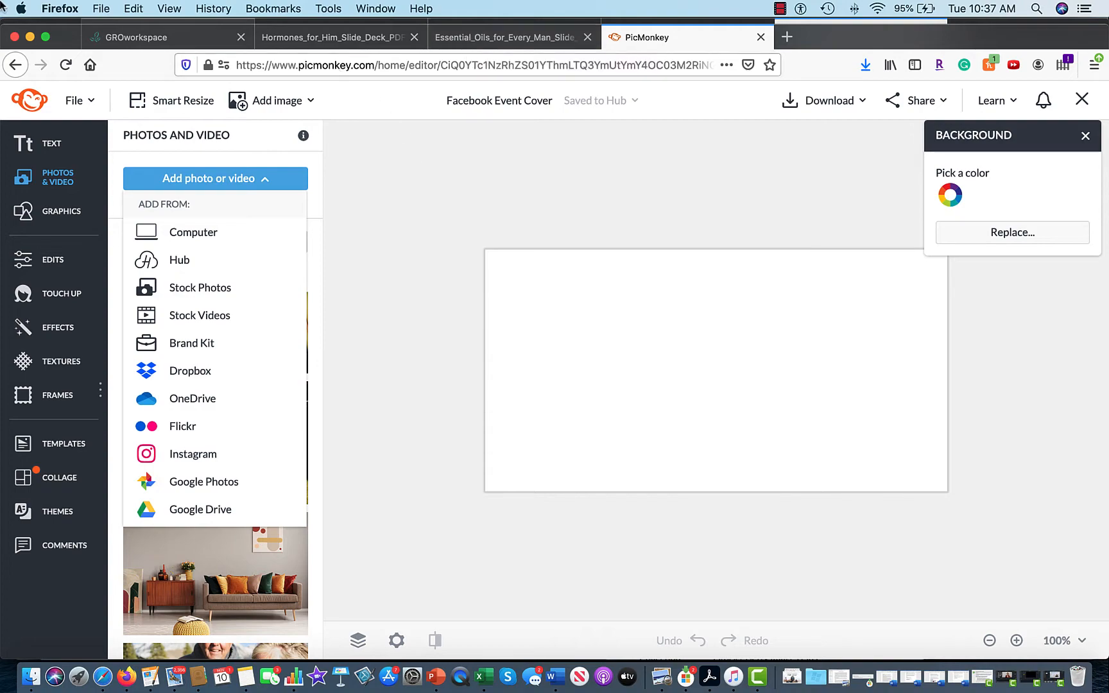
mouse_move(1, 3)
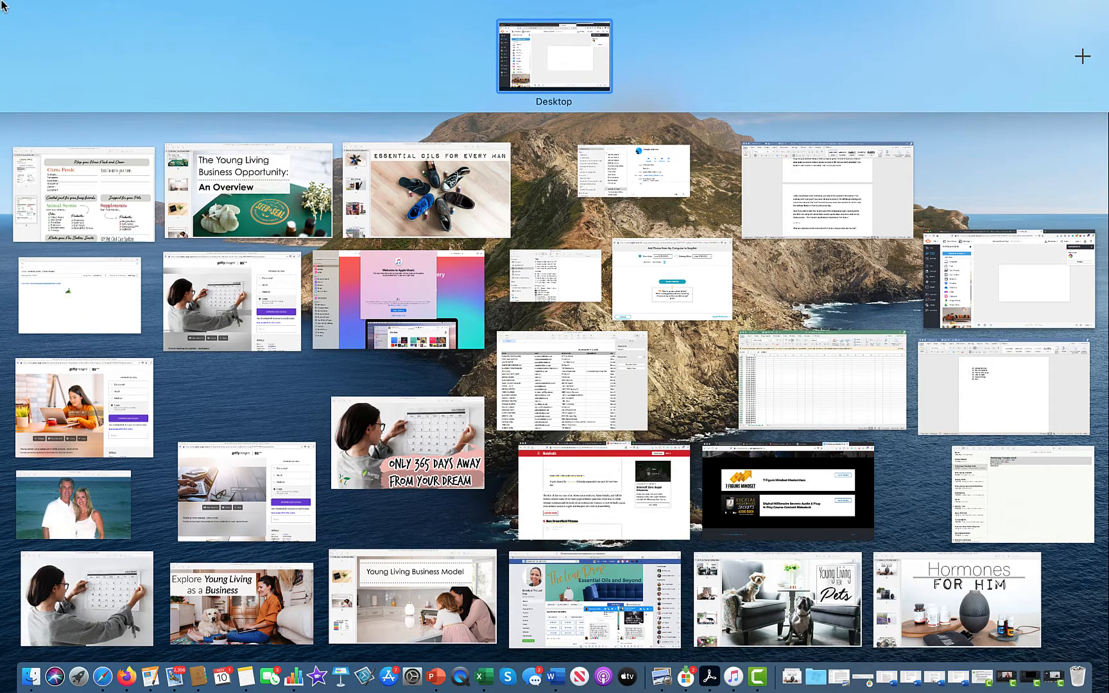
Export the title slide from Preview as JPEG 'Hormones_for_Him_First Slide' in Downloads, then return to PicMonkey.
click(927, 615)
click(107, 9)
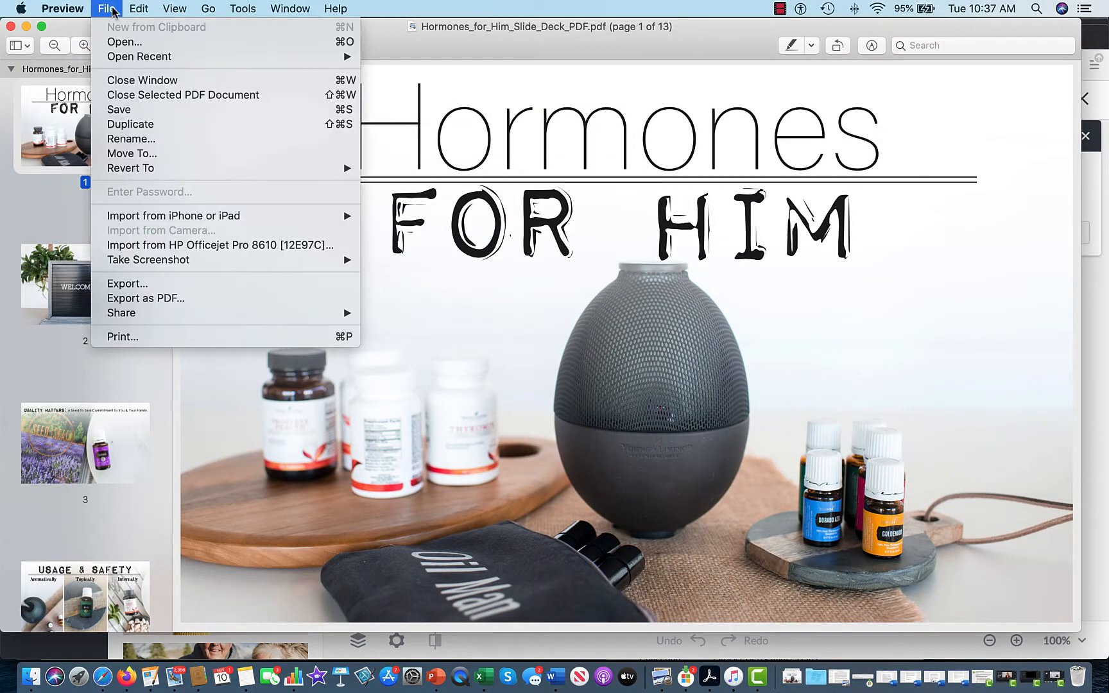
click(135, 281)
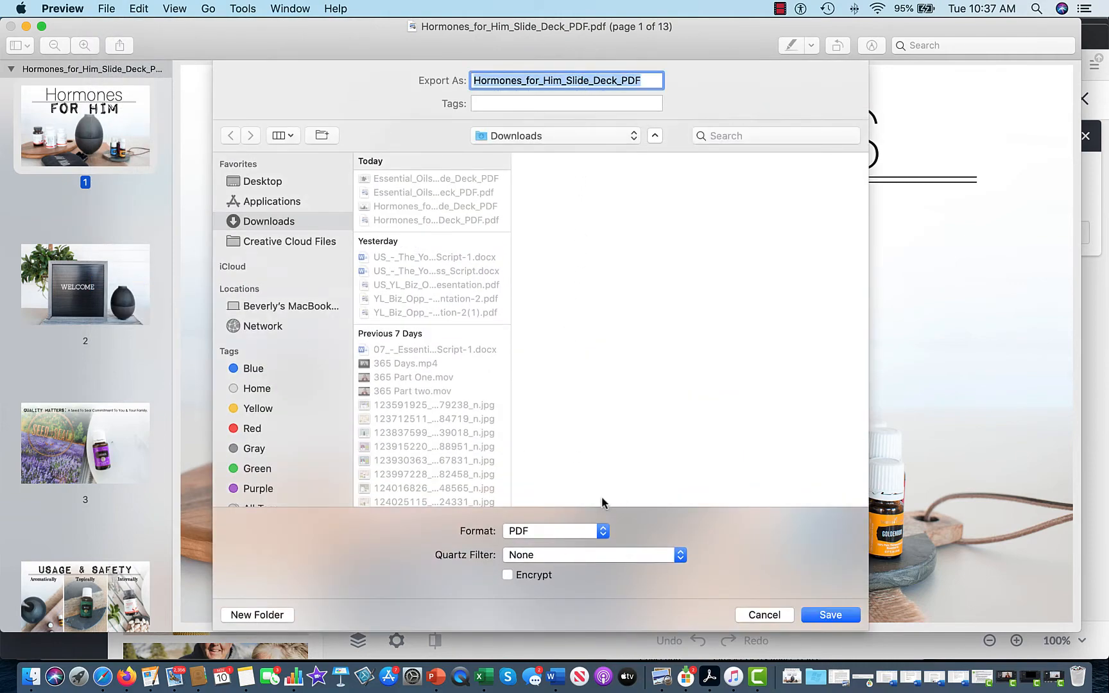
click(565, 531)
click(549, 487)
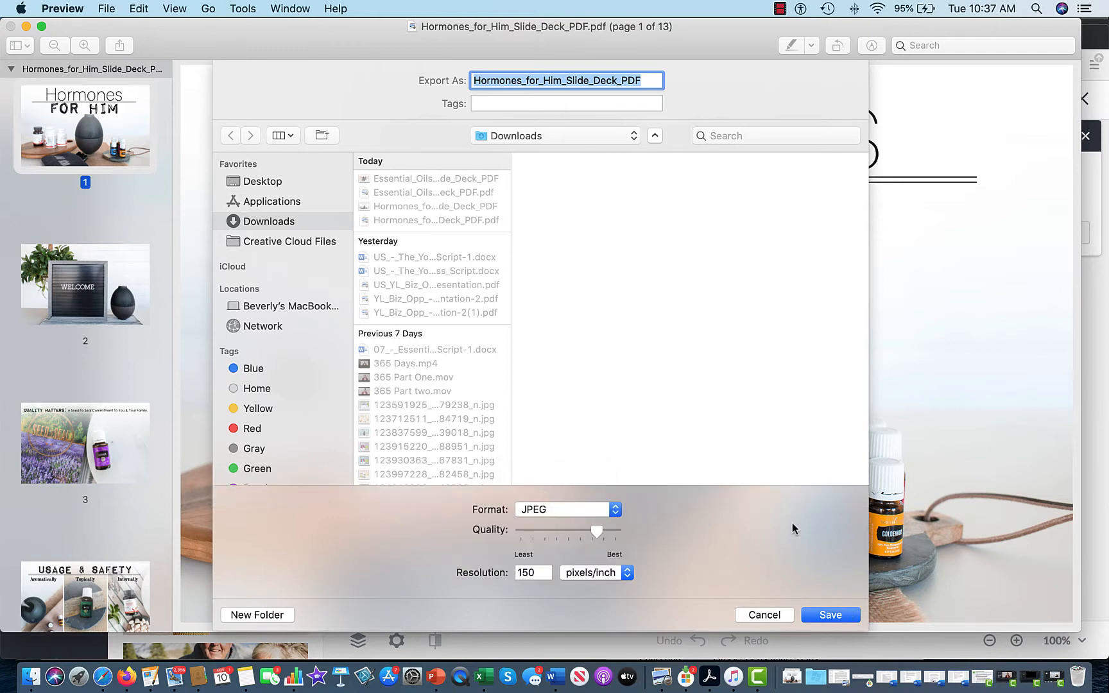
click(649, 79)
key(BackSpace)
key(BackSpace)
key(BackSpace)
key(BackSpace)
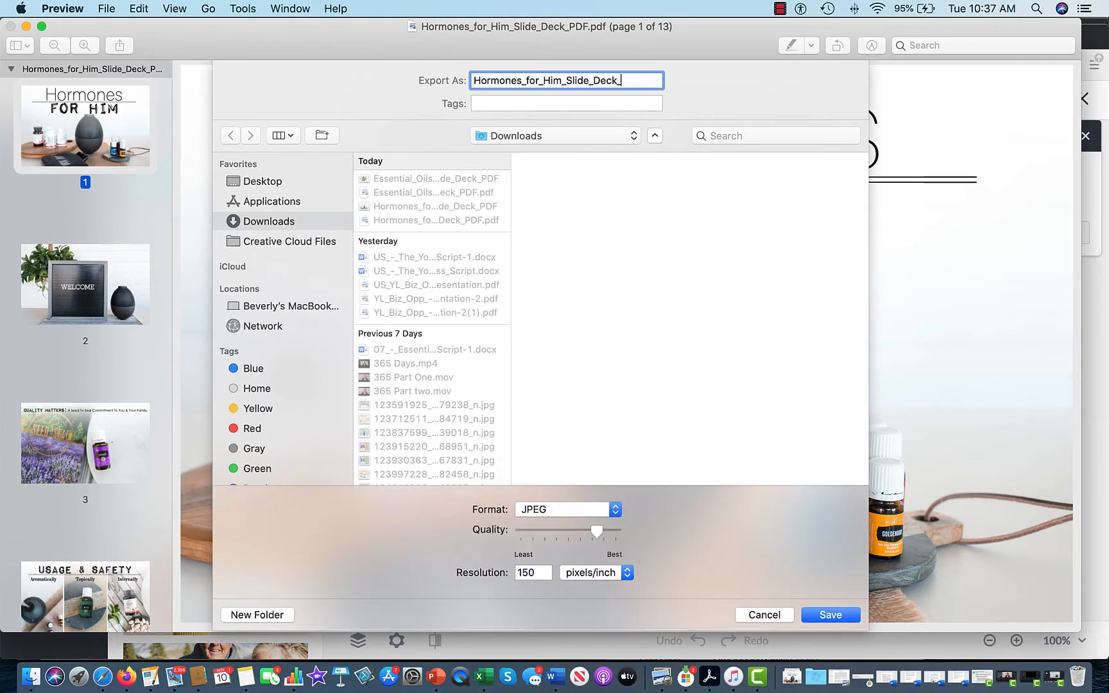
key(BackSpace)
key(BackSpace)
key(BackSpace)
text(Firs)
click(833, 616)
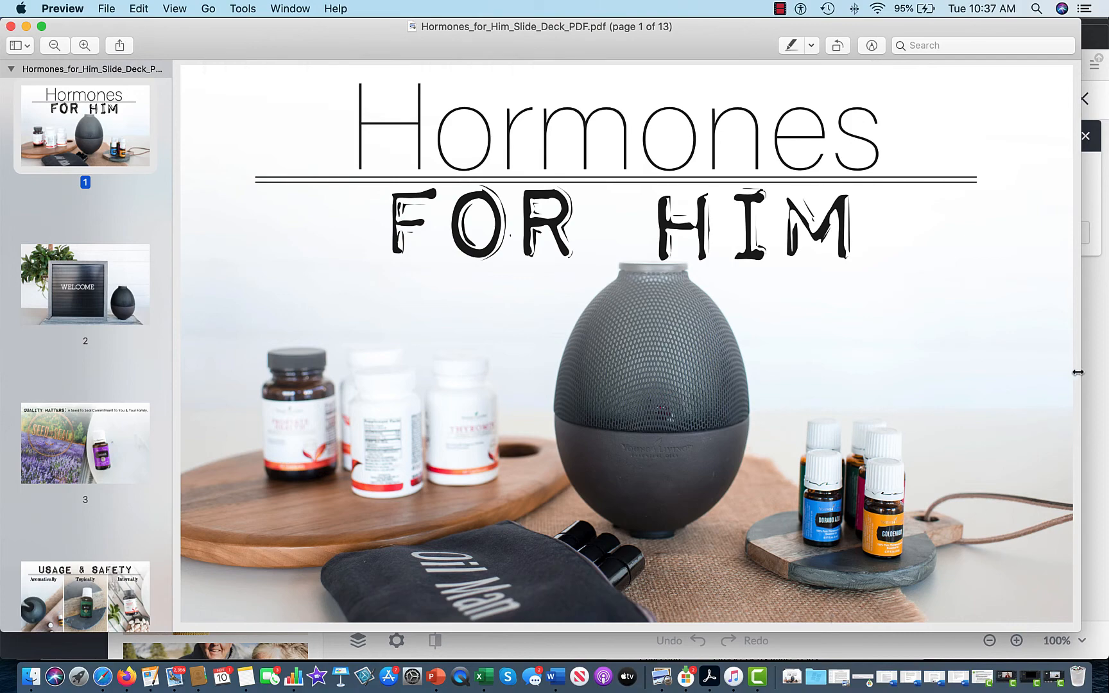
click(1088, 365)
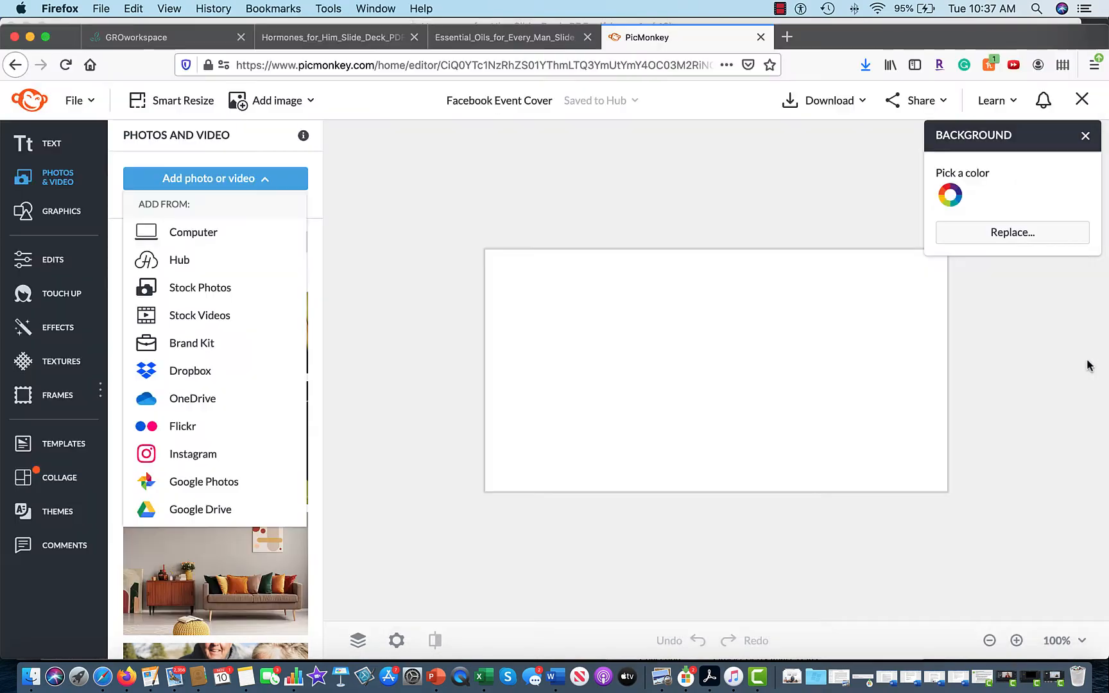
Upload the Hormones_for_Him_First Slide image from Downloads via Add photo or video > Computer.
click(199, 238)
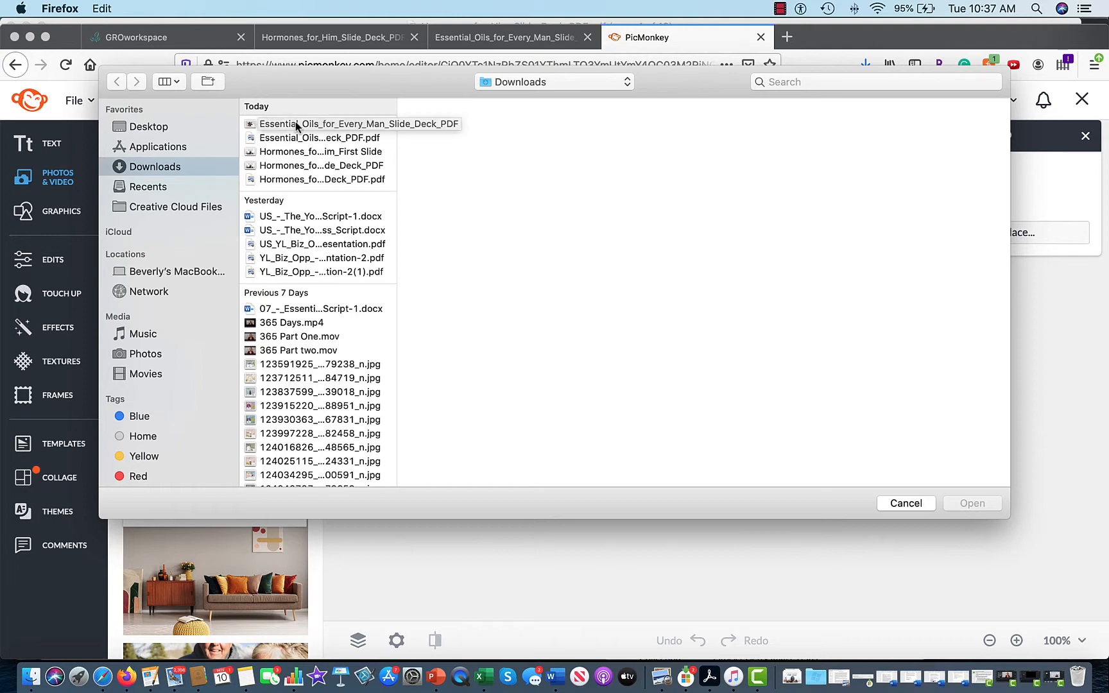
click(310, 152)
click(980, 505)
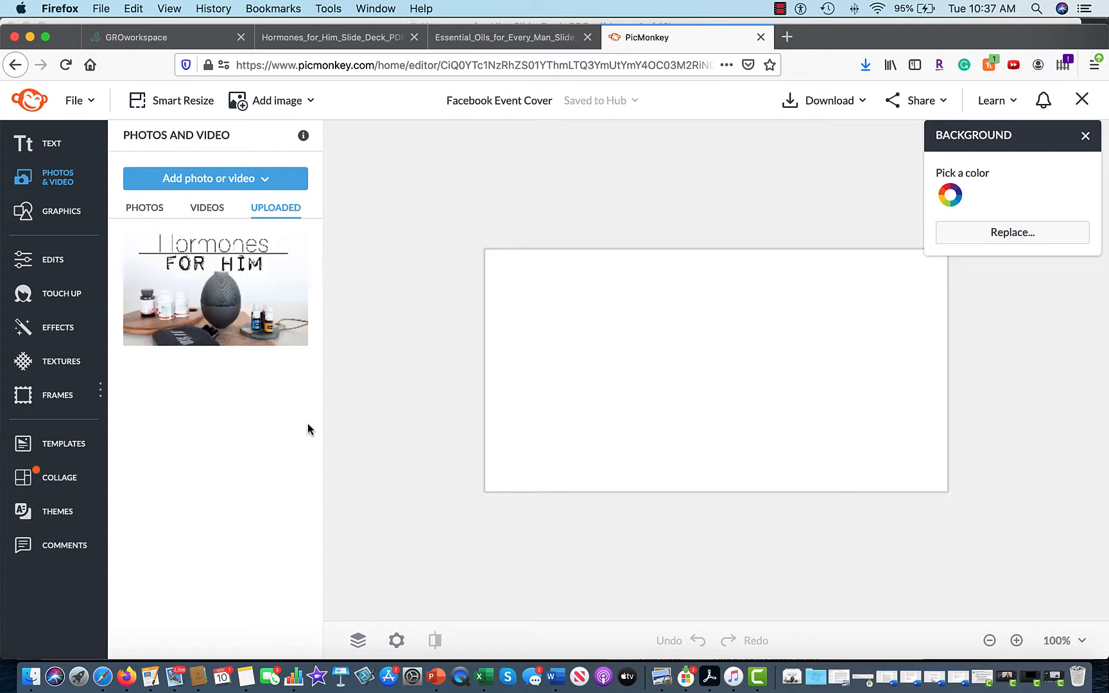
Place the Hormones for Him slide on the cover, stretch it to the canvas width and nudge it up.
click(203, 289)
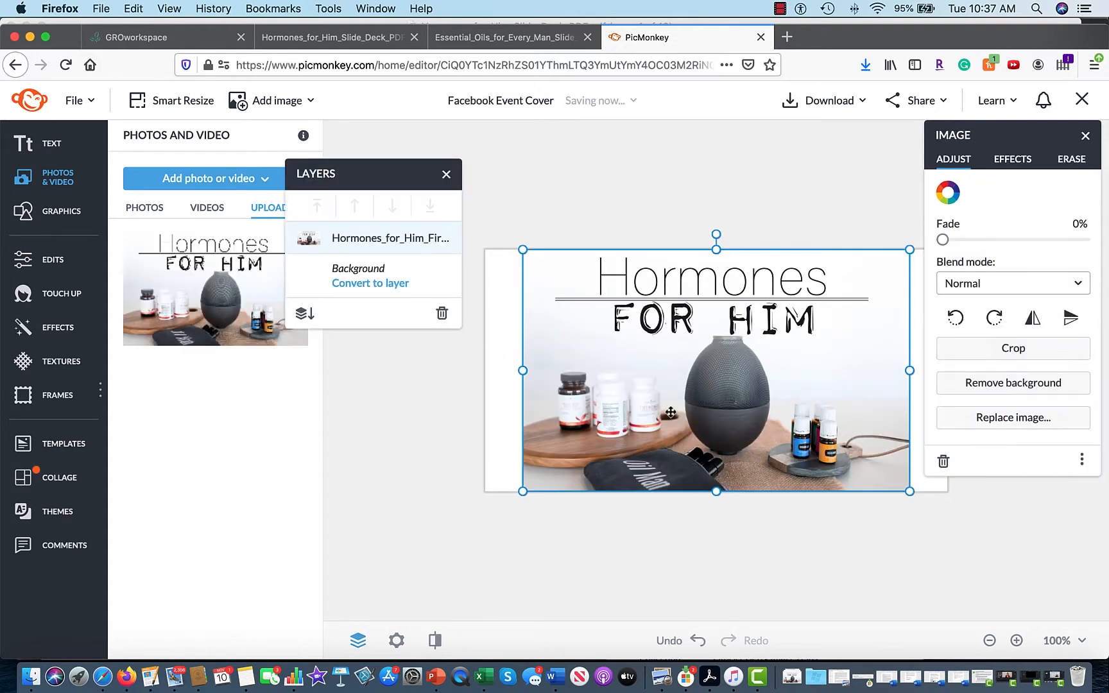
drag(1021, 147, 298, 199)
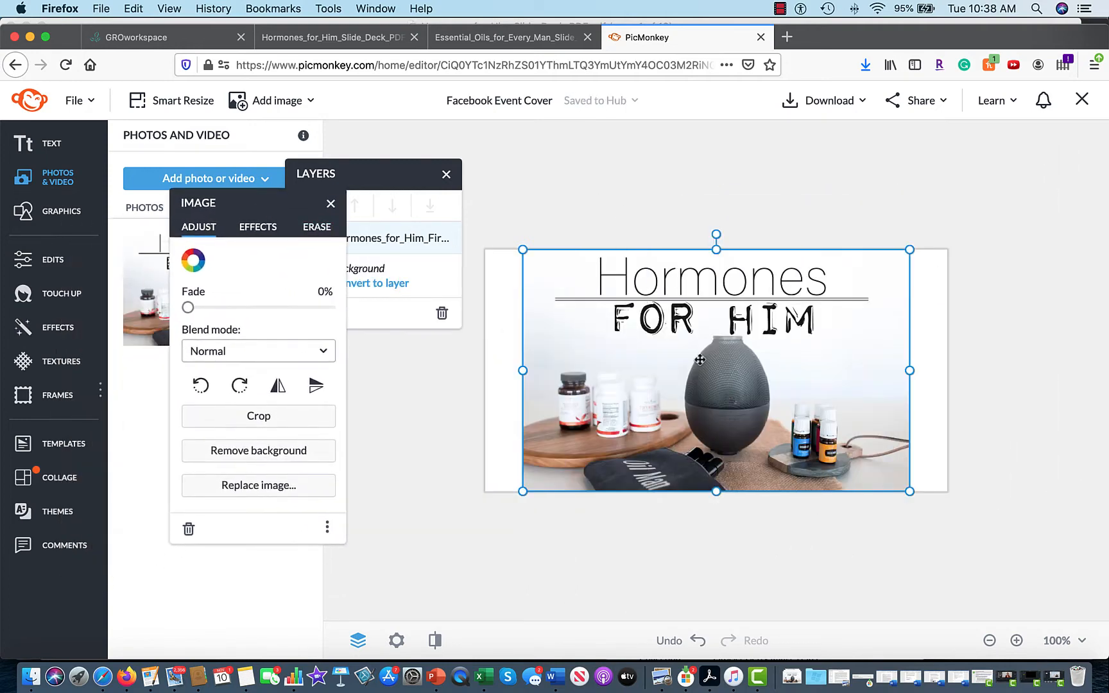
drag(522, 491, 486, 515)
drag(910, 514, 954, 536)
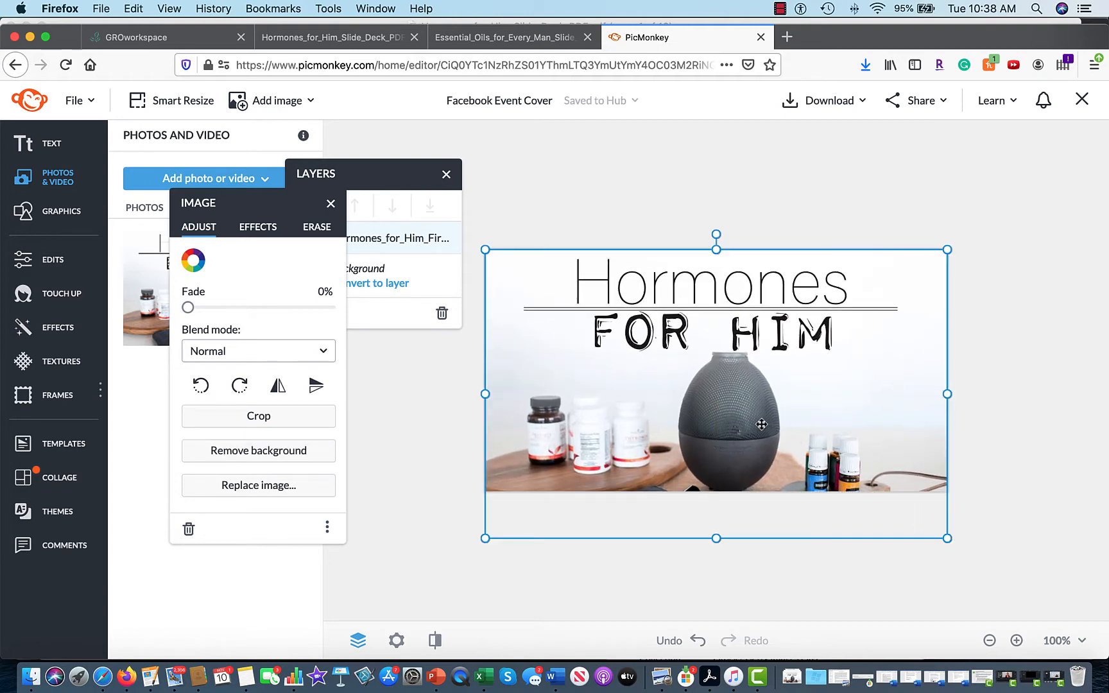
mouse_move(762, 425)
mouse_down()
mouse_move(754, 324)
mouse_move(748, 443)
mouse_move(760, 424)
mouse_up()
click(992, 412)
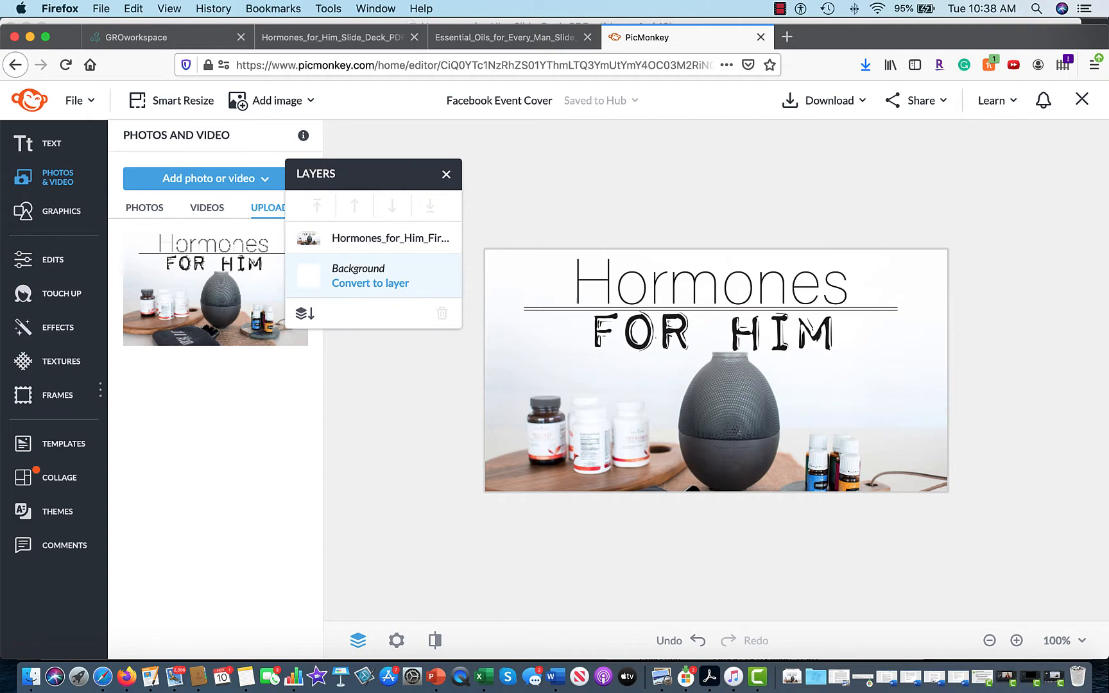
click(922, 434)
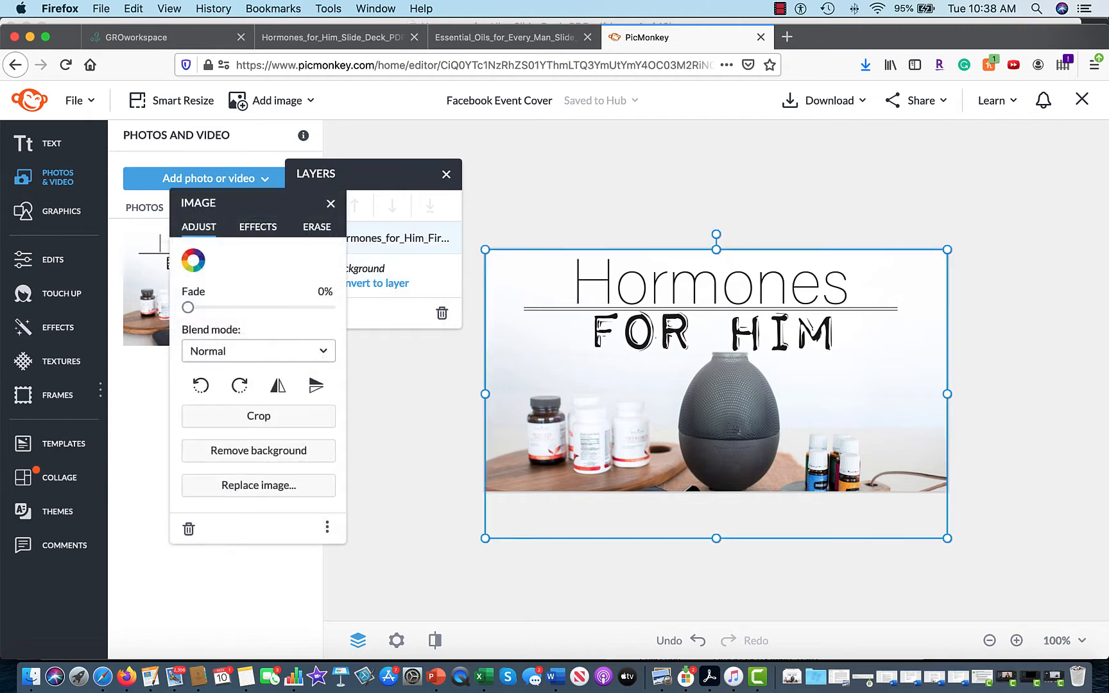
key(Up)
key(Up)
key(Up)
key(Up)
key(Up)
key(Up)
key(Up)
key(Up)
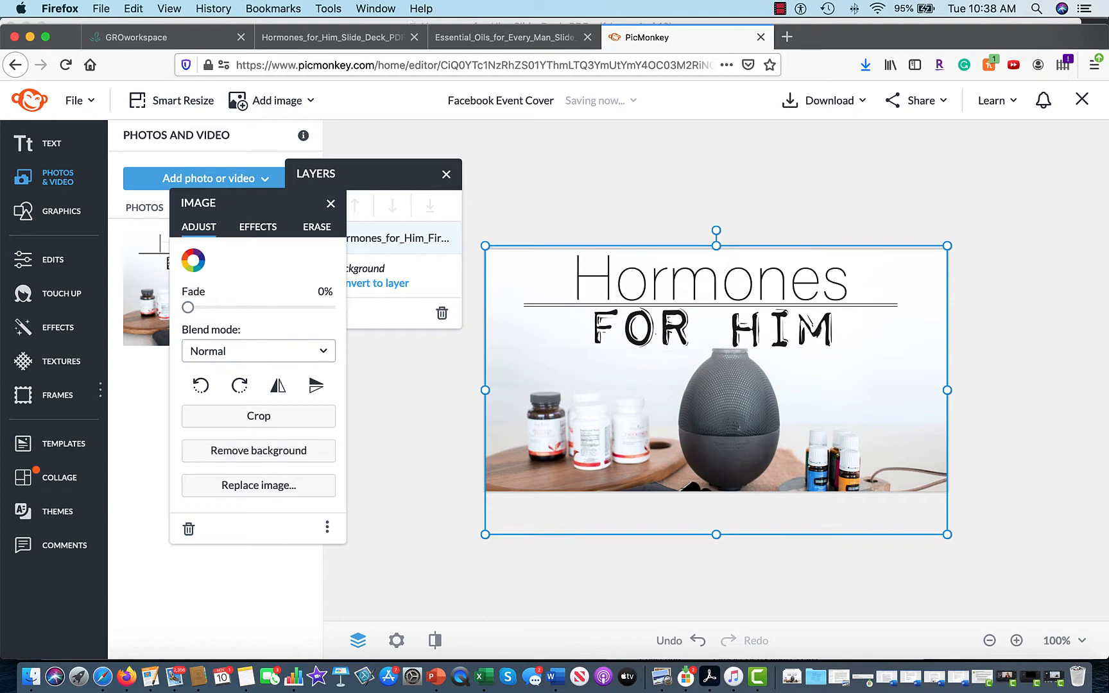
key(Up)
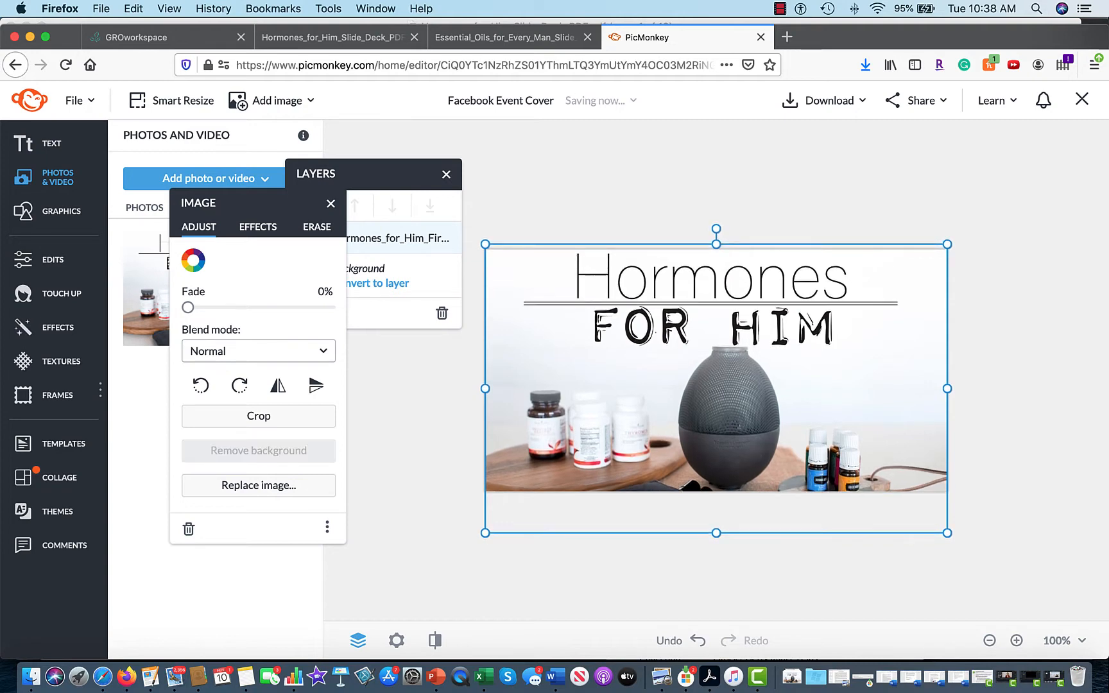
click(932, 189)
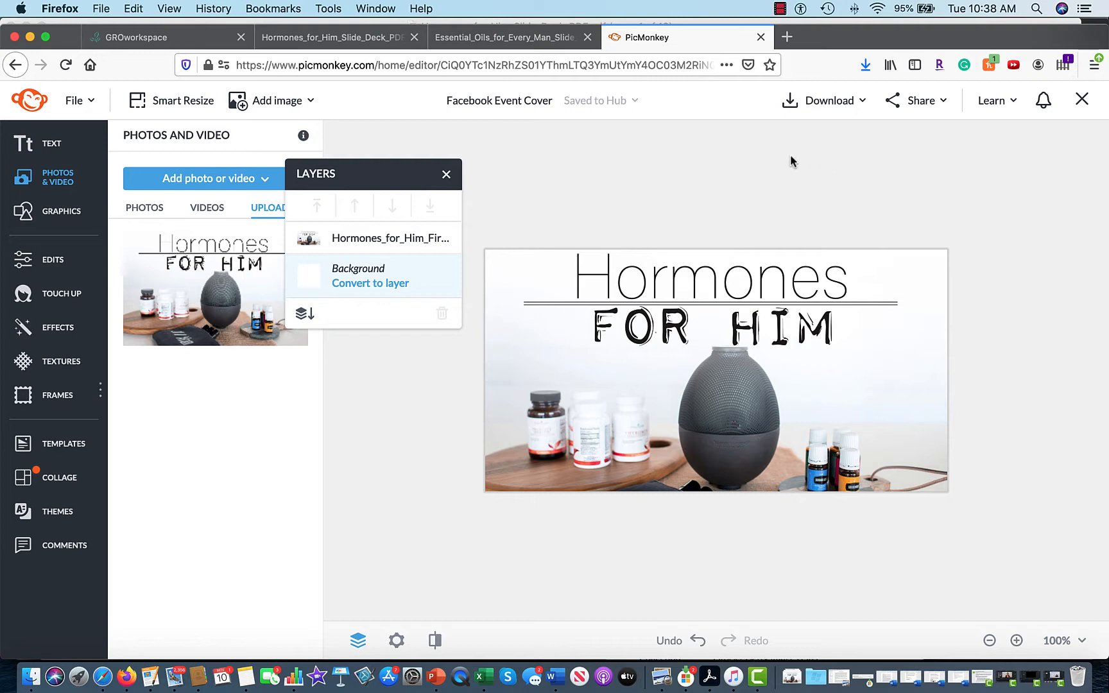
Search graphics for 'Line' and place the Angled Line zigzag just under the word HIM.
click(64, 219)
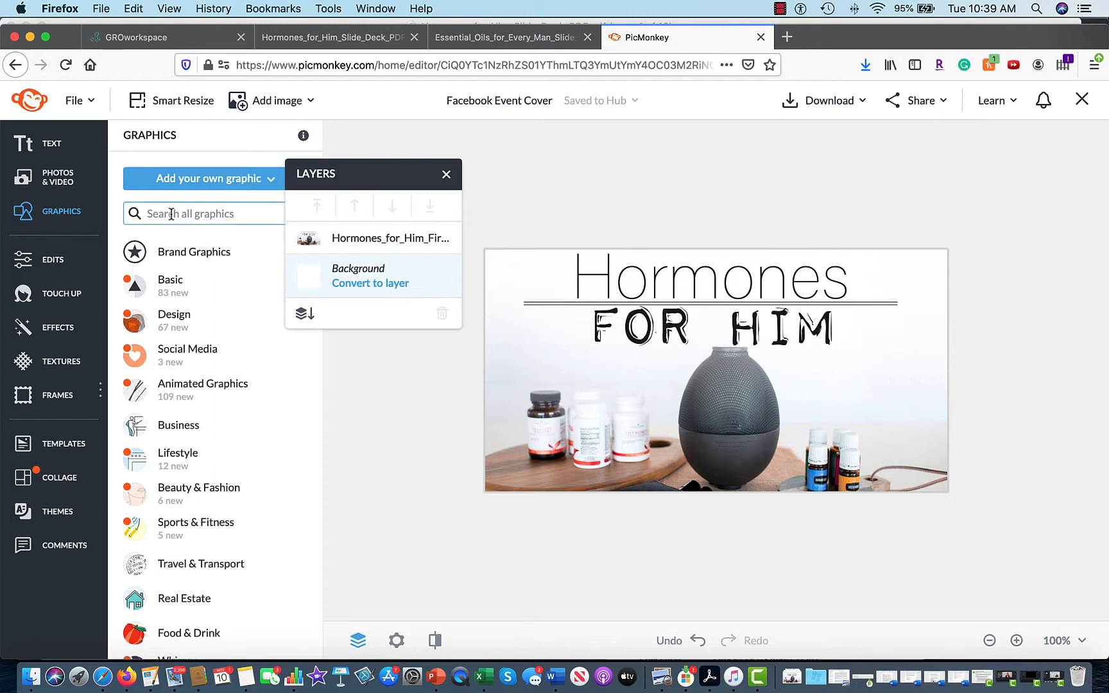
text(Line)
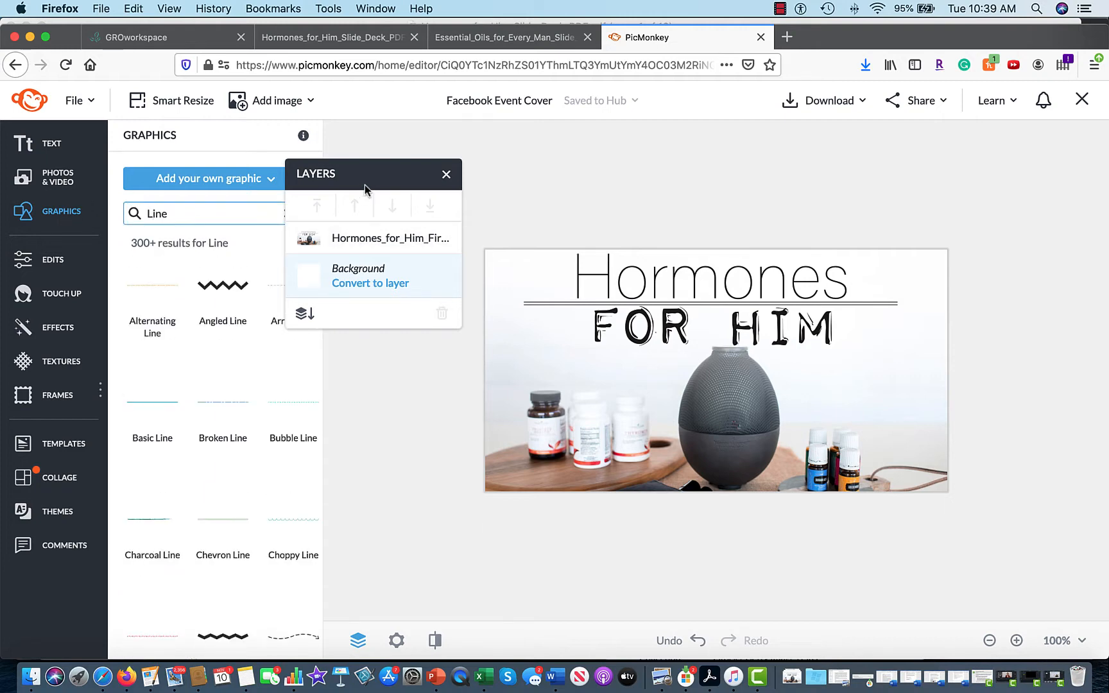
drag(364, 185, 384, 146)
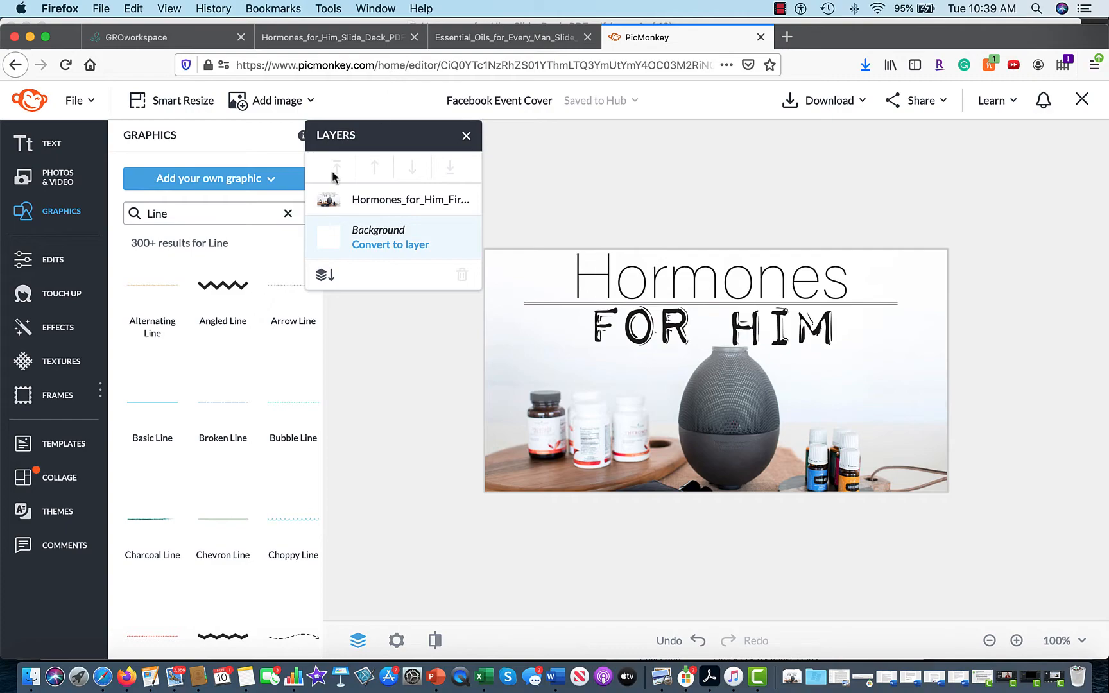
click(220, 286)
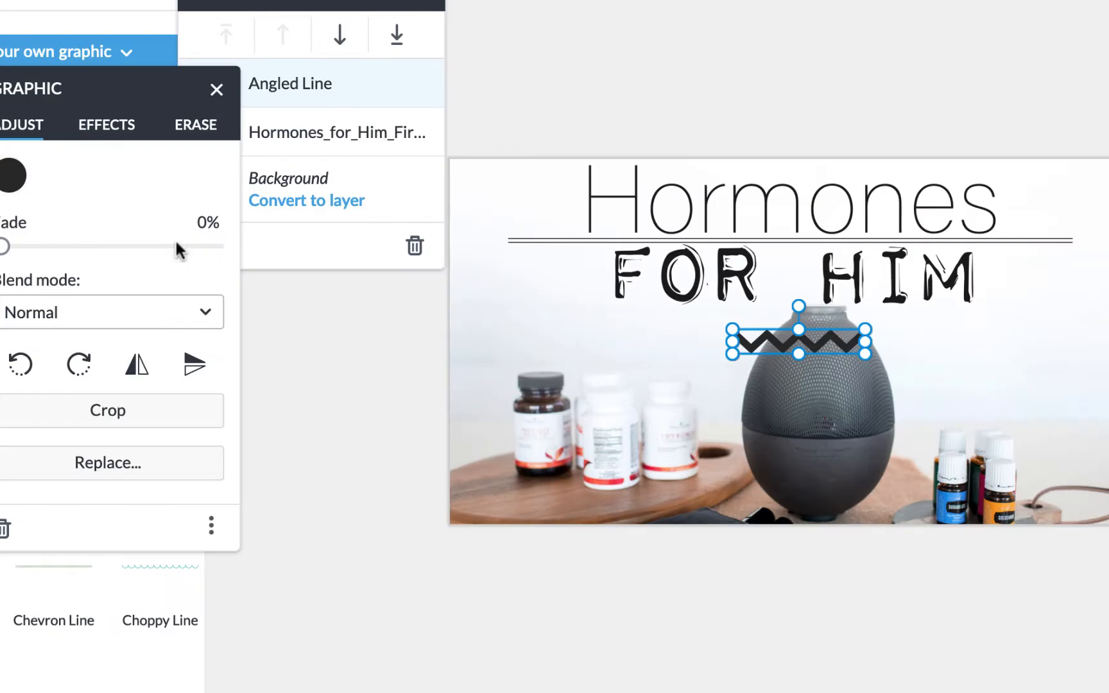
drag(781, 345, 918, 327)
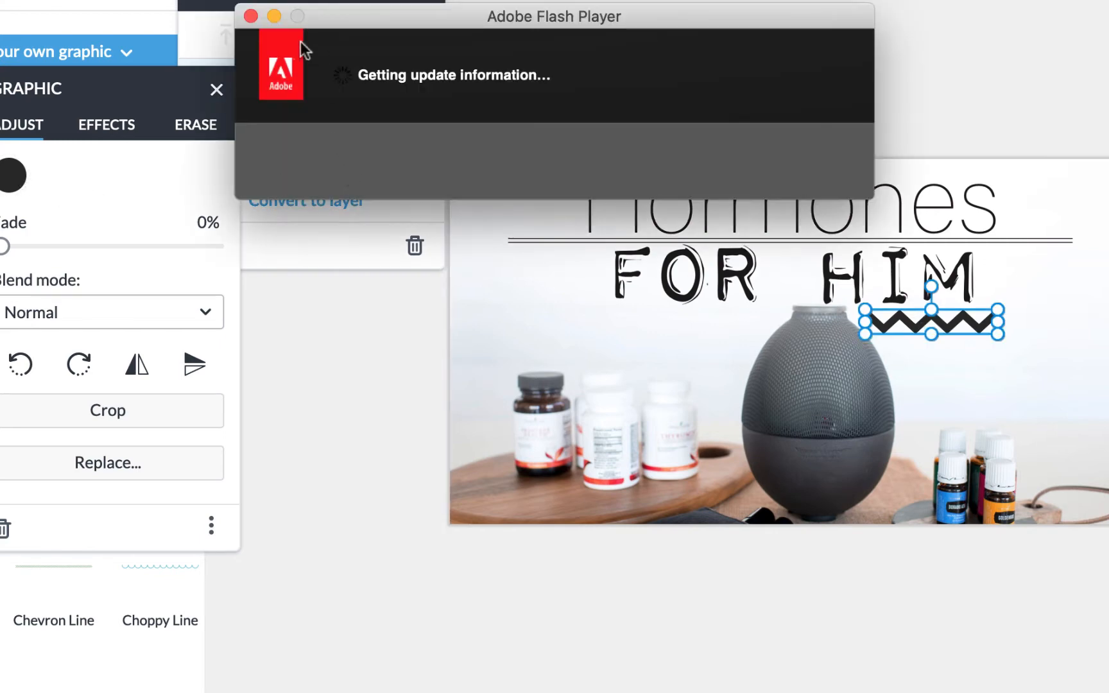
click(251, 17)
Recolour the zigzag blue (#449be4) using the eyedropper on the cover photo.
click(12, 175)
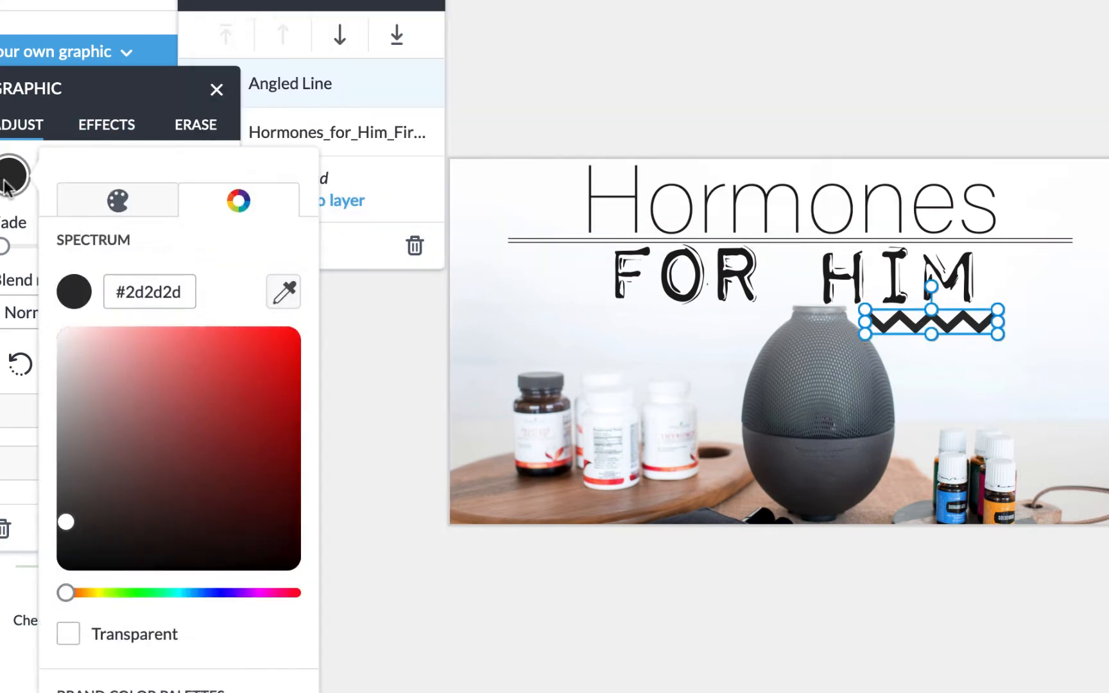
click(289, 291)
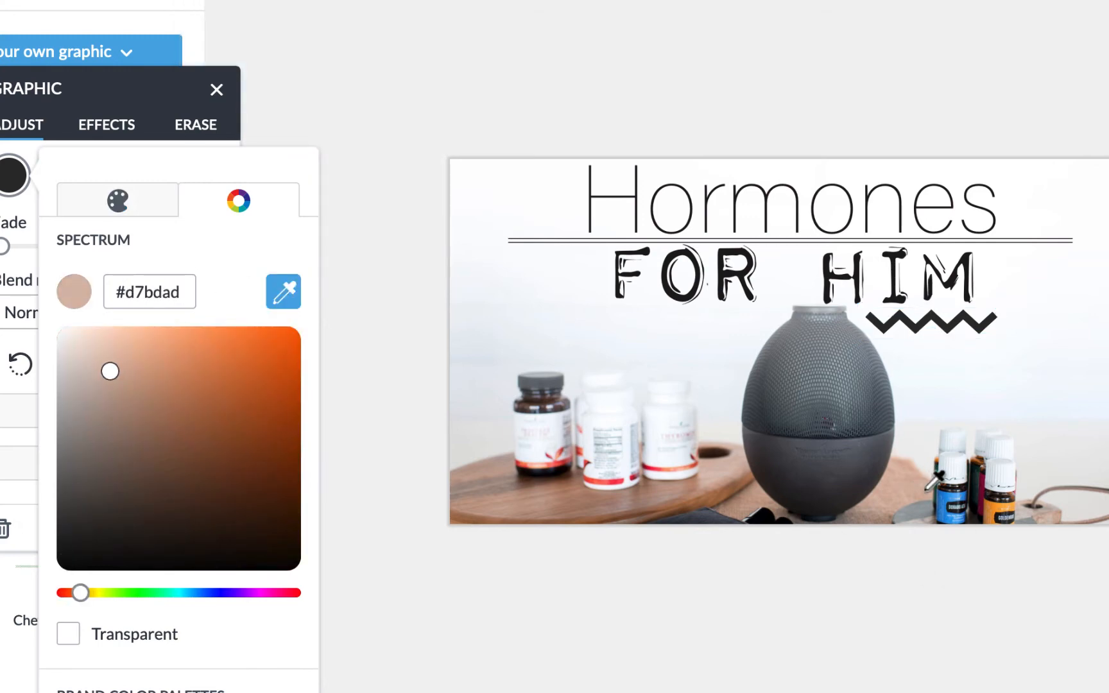
click(950, 496)
click(693, 667)
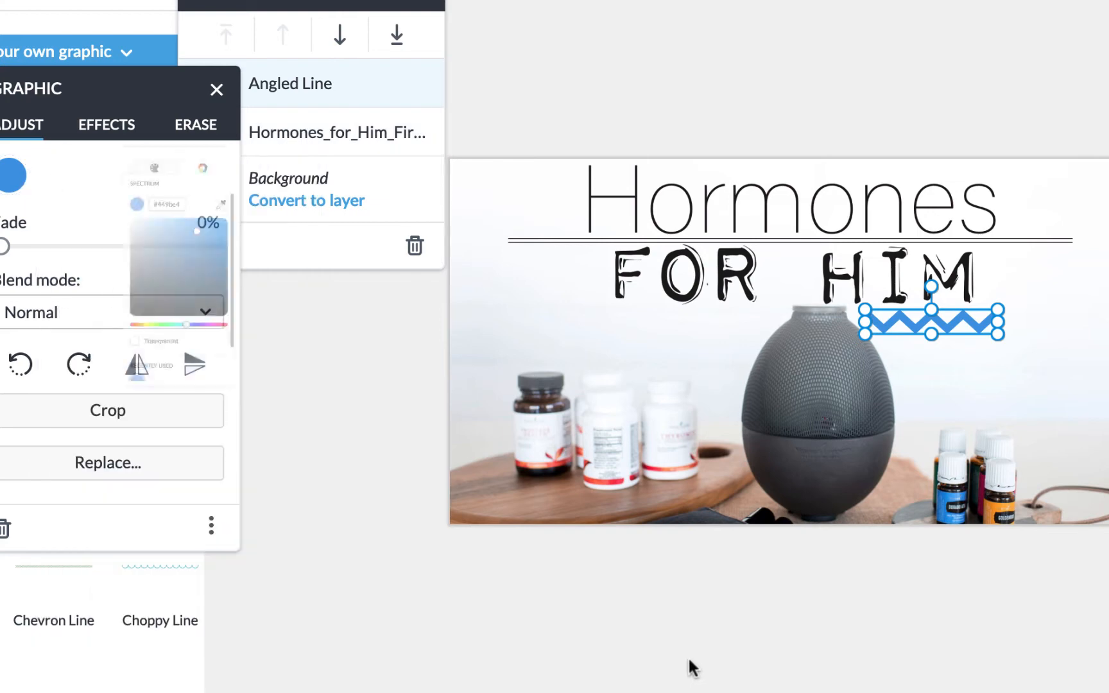
scroll(8, 475, down, 10)
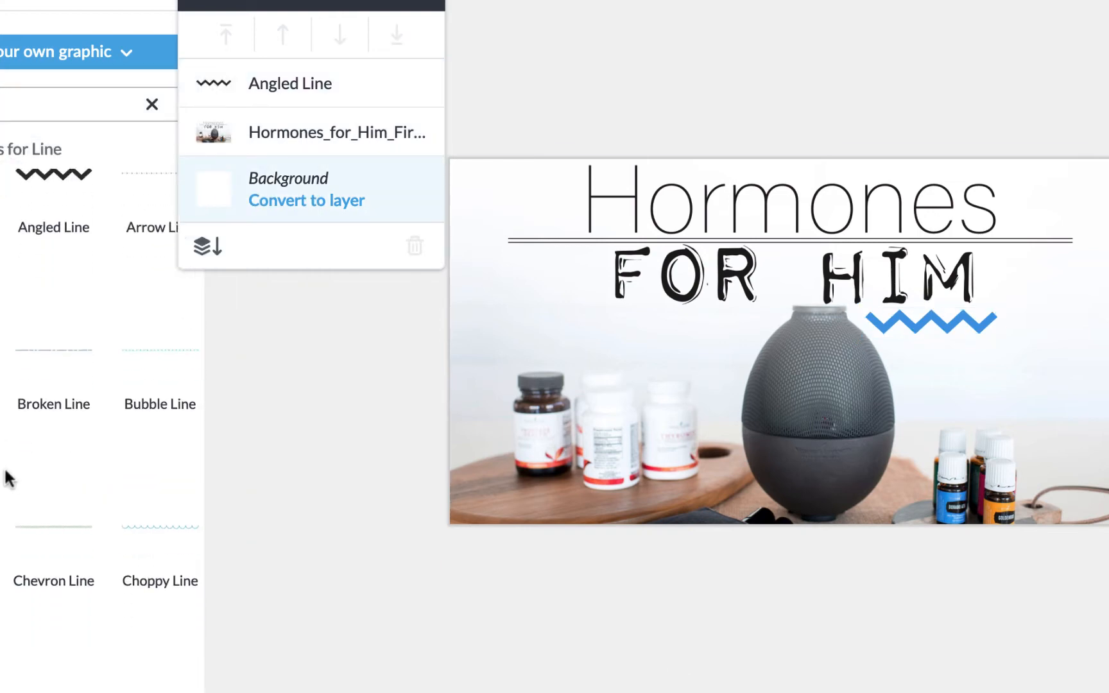
scroll(7, 479, down, 10)
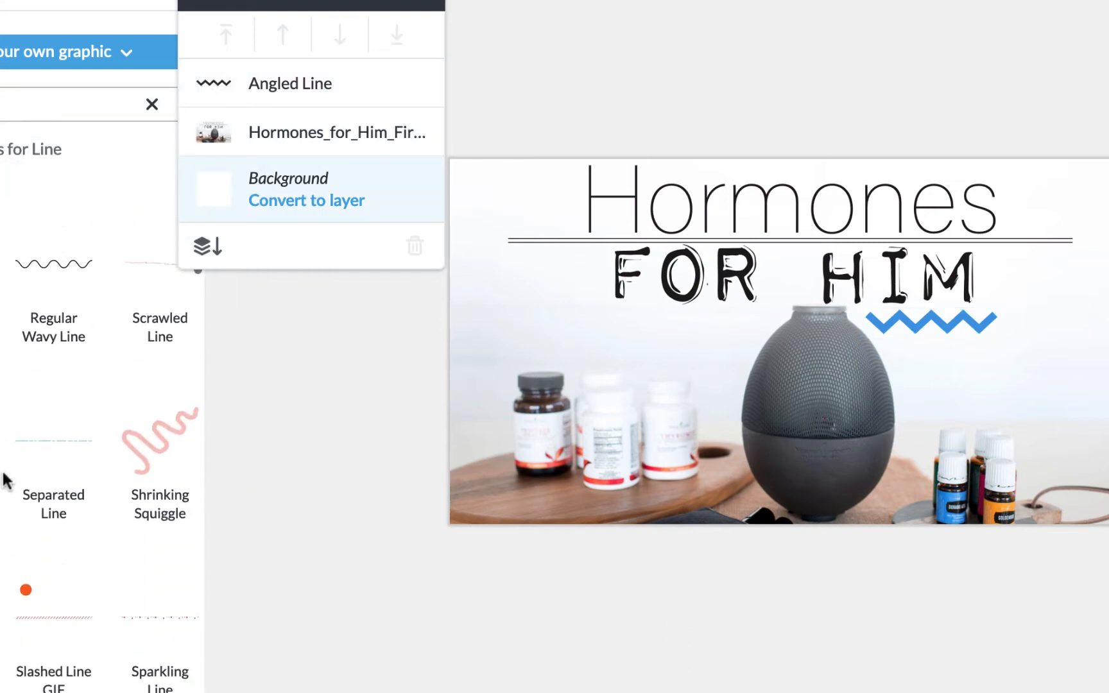
Add a Shrinking Squiggle, tilted about 15 degrees and shrunk, beside Hormones at the top-left.
click(167, 426)
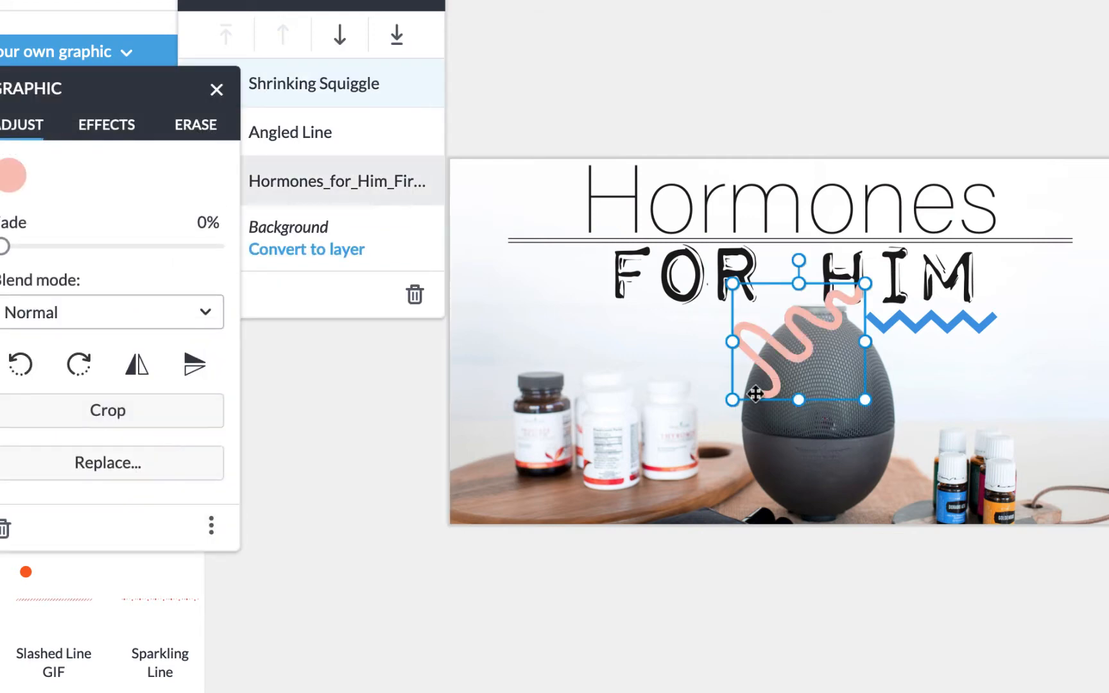
drag(799, 260, 850, 291)
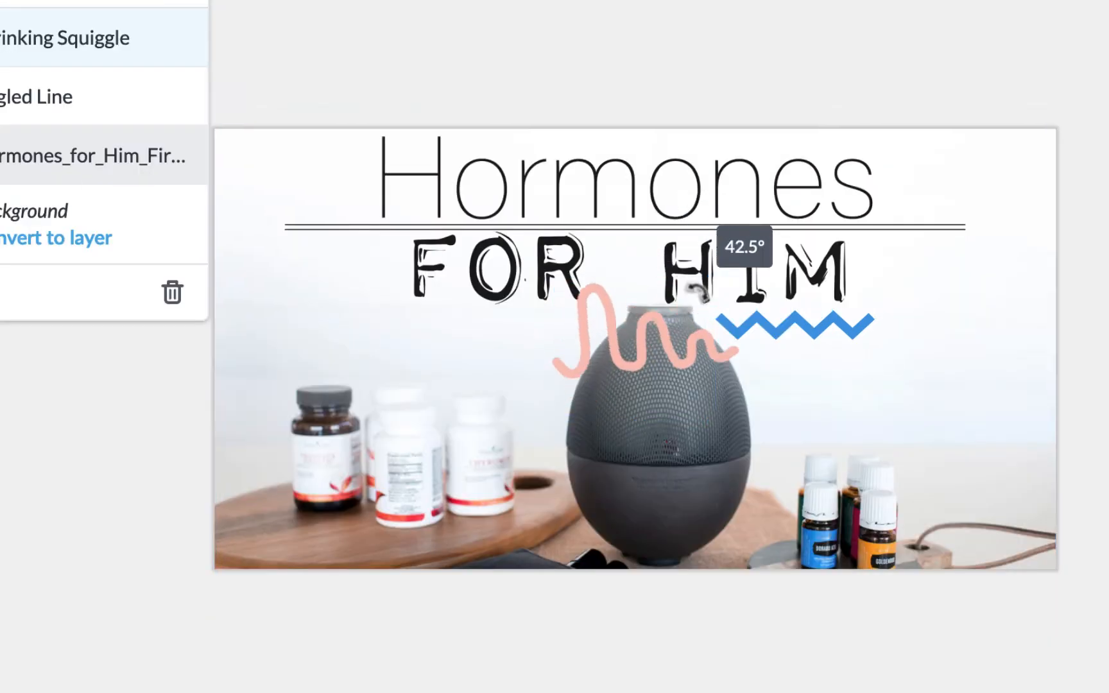
mouse_move(696, 290)
mouse_down()
mouse_move(714, 258)
mouse_move(675, 258)
mouse_up()
mouse_move(660, 361)
mouse_down()
mouse_move(329, 185)
mouse_move(359, 237)
mouse_up()
drag(361, 122, 328, 110)
mouse_move(416, 141)
mouse_down()
mouse_move(307, 212)
mouse_move(307, 173)
mouse_up()
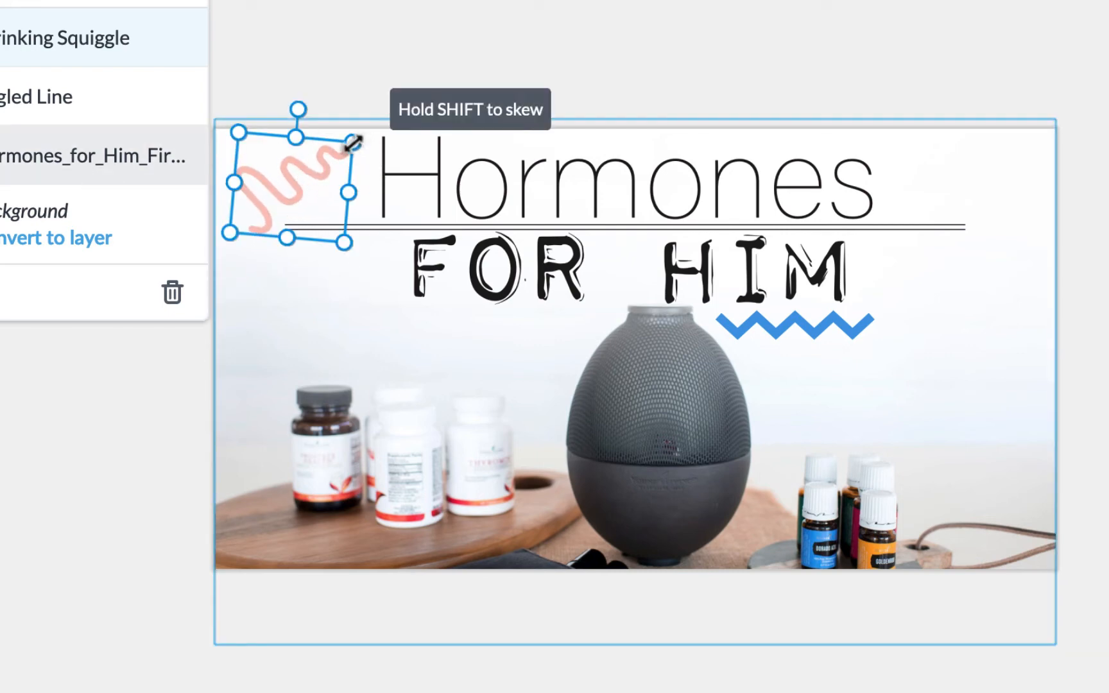
drag(299, 111, 311, 113)
drag(314, 178, 329, 169)
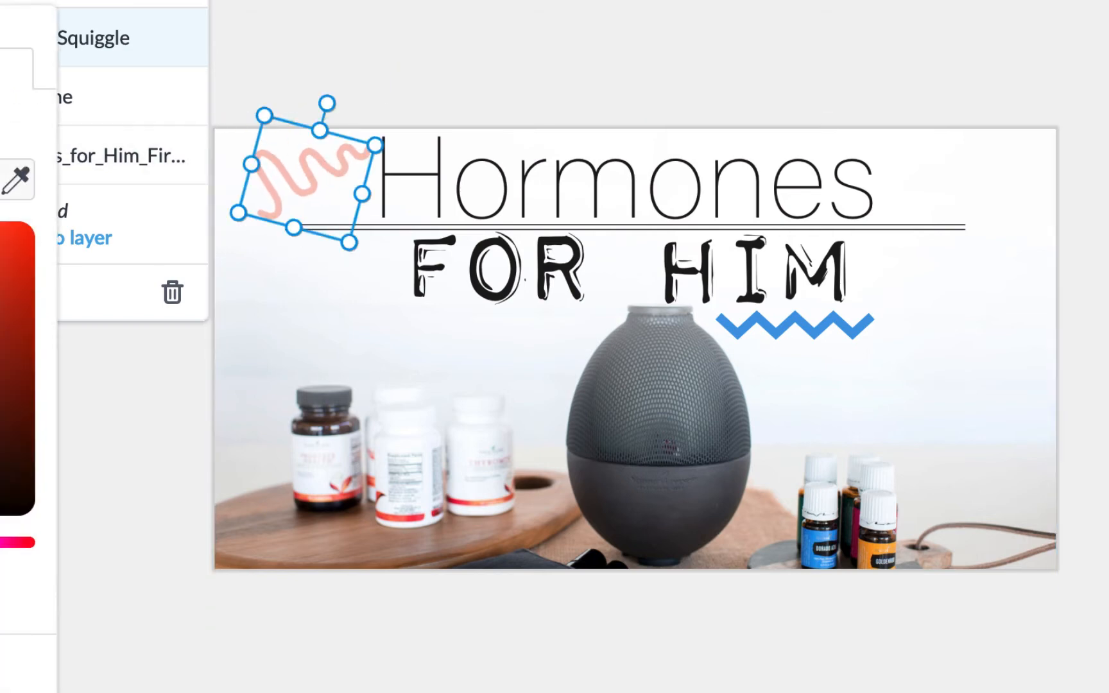
Recolour the squiggle orange, sampled from the bottle label, and deselect it.
click(18, 180)
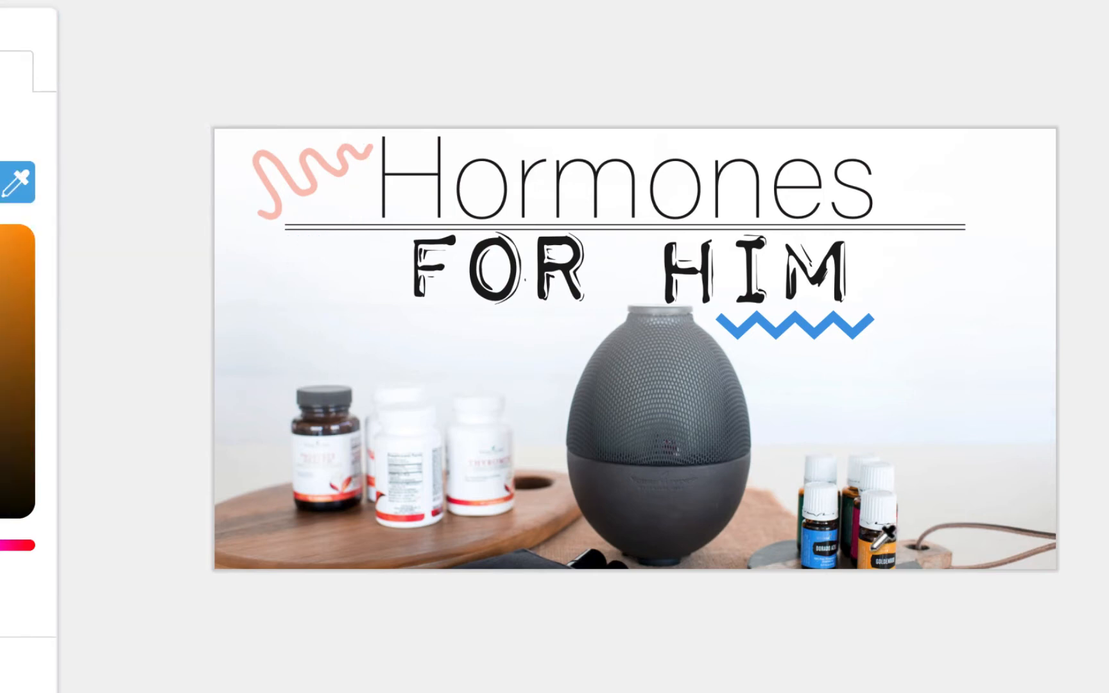
click(874, 549)
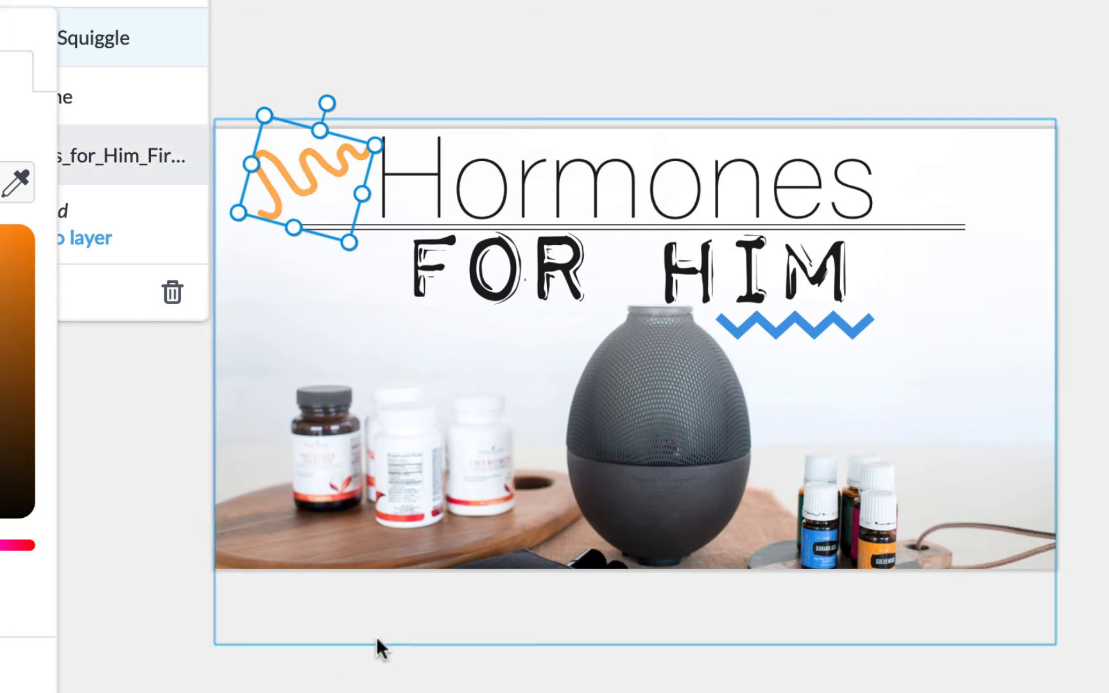
click(1008, 416)
click(1008, 417)
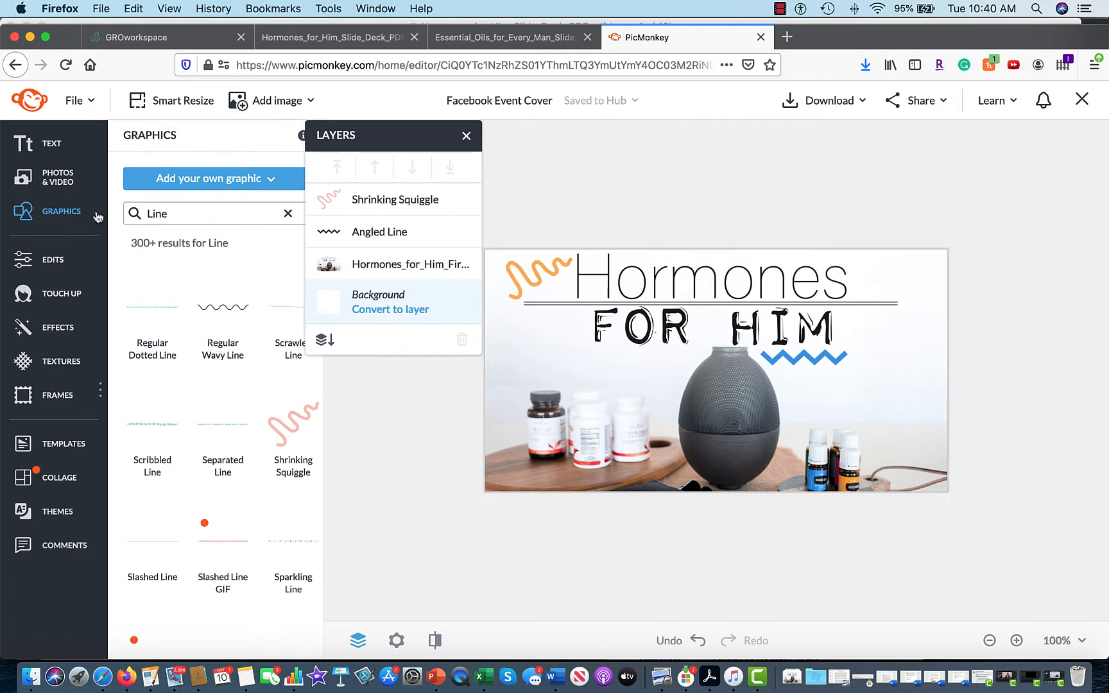
Upload the portrait bio photo file from the computer via Photos & Video.
click(65, 186)
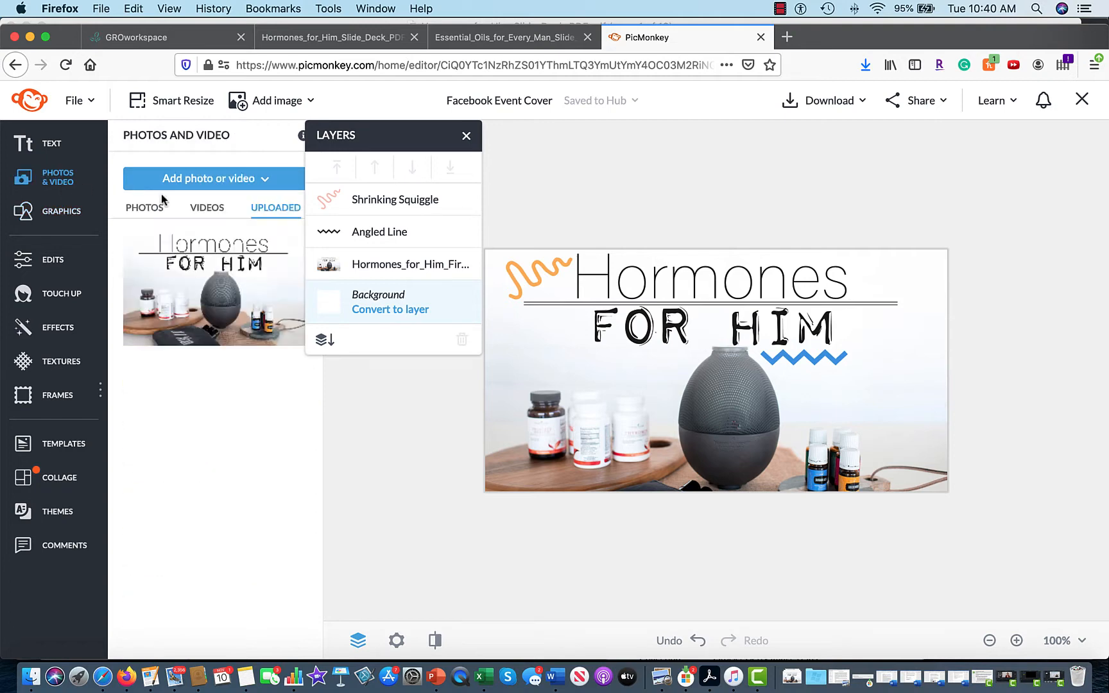
click(178, 183)
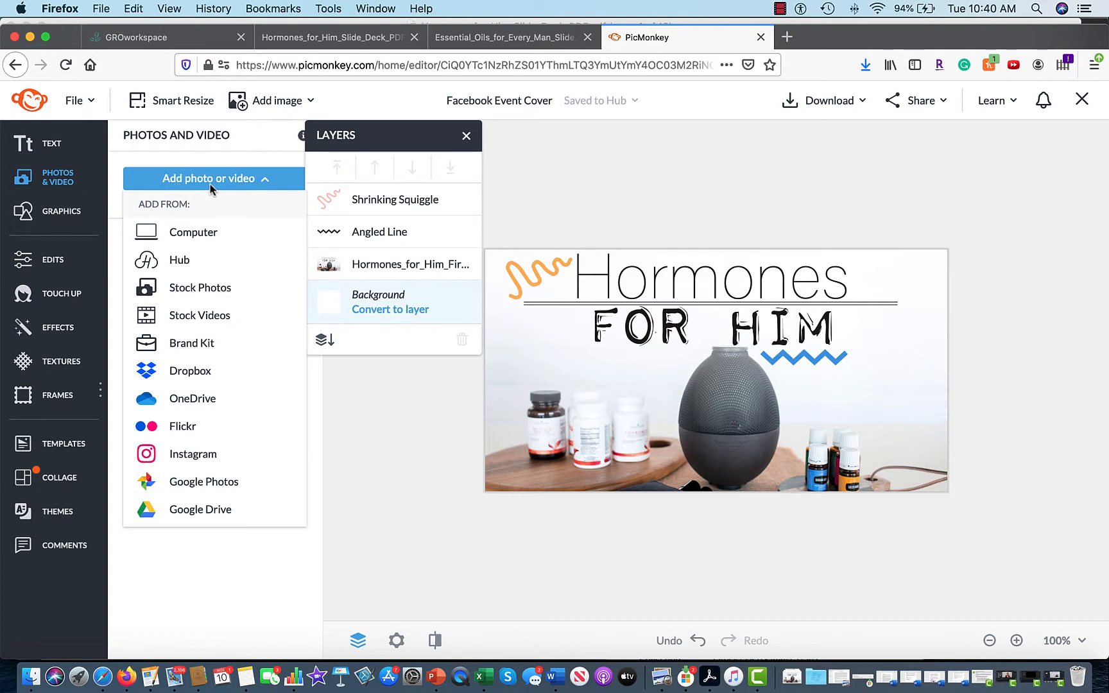
click(200, 235)
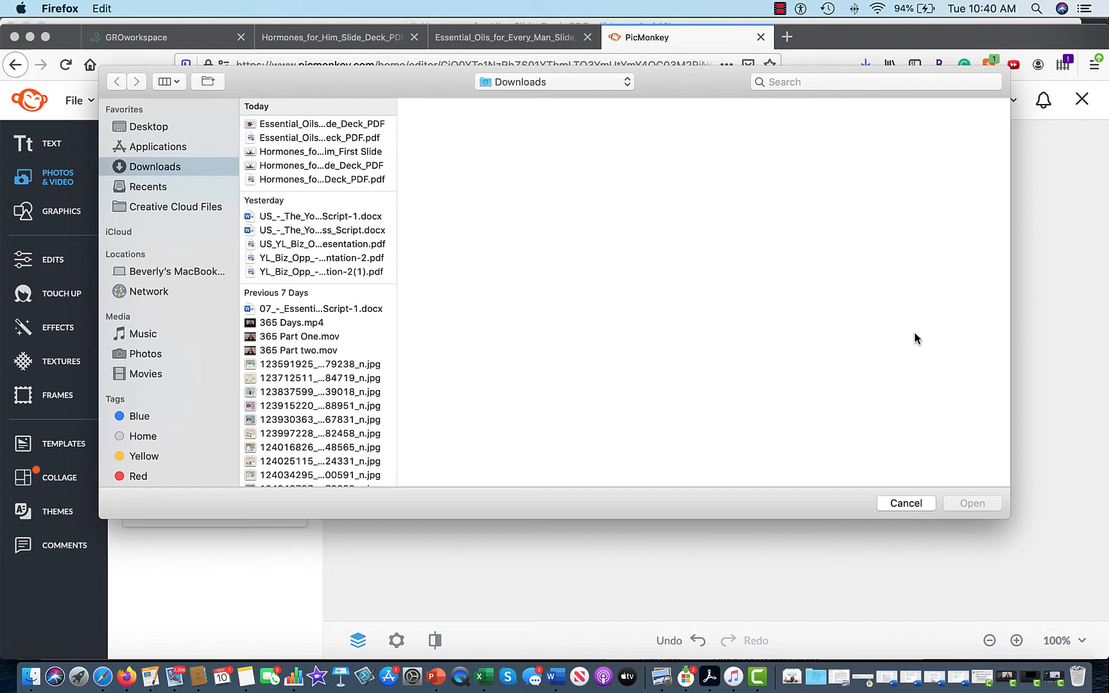
click(796, 78)
text(Bev B)
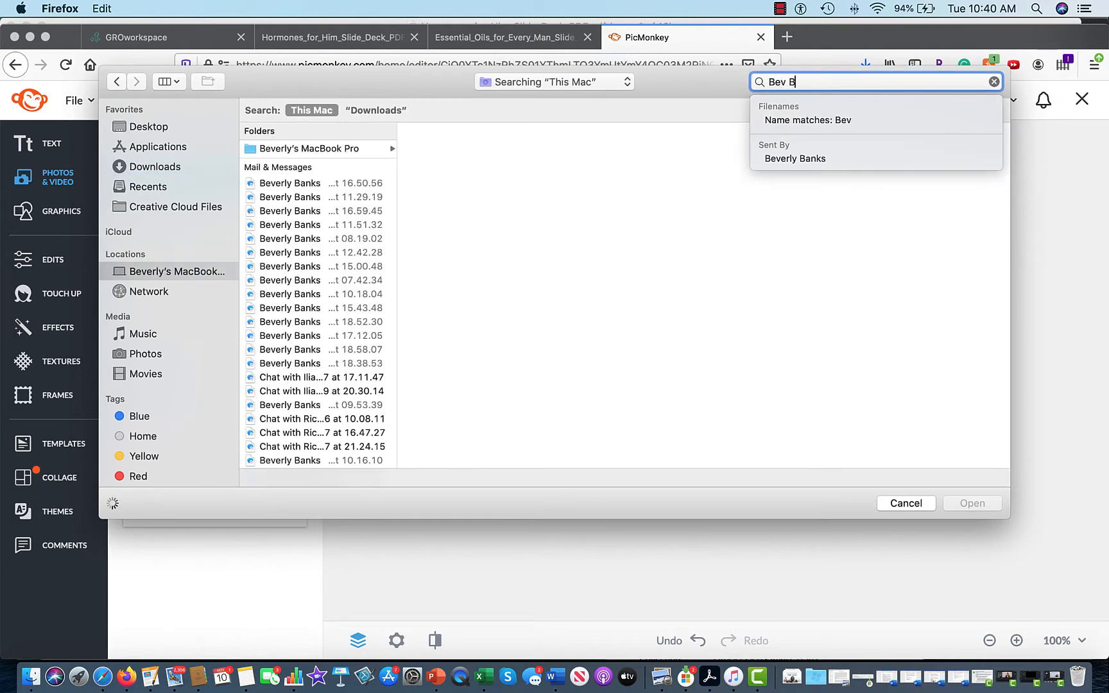
text(io)
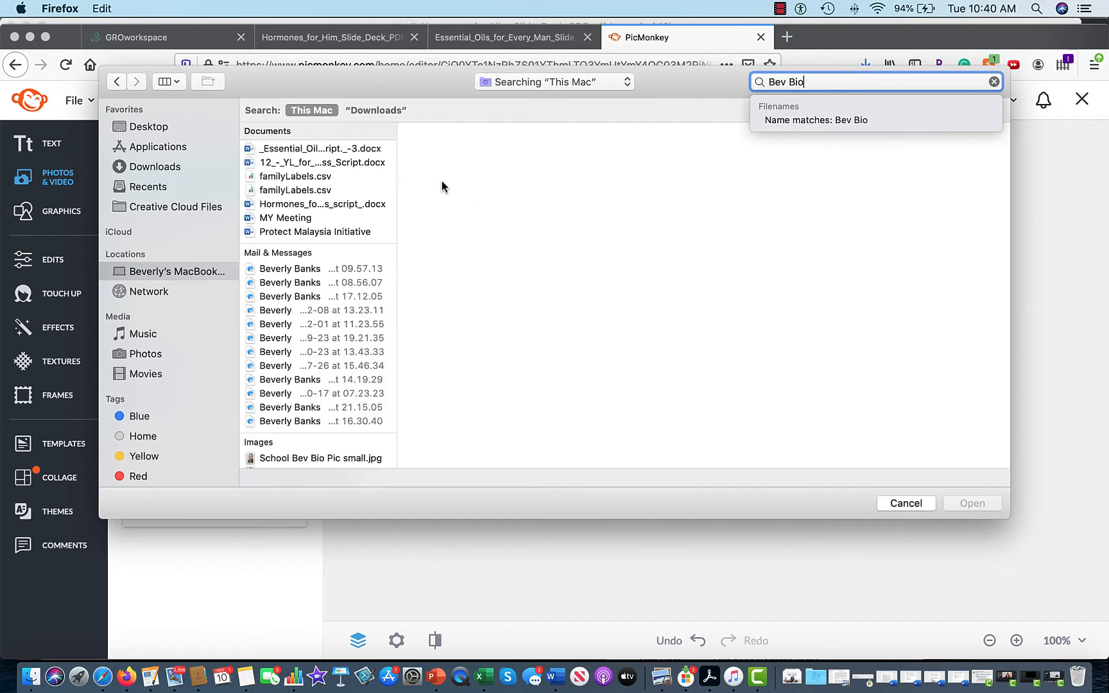
scroll(317, 319, down, 5)
click(324, 315)
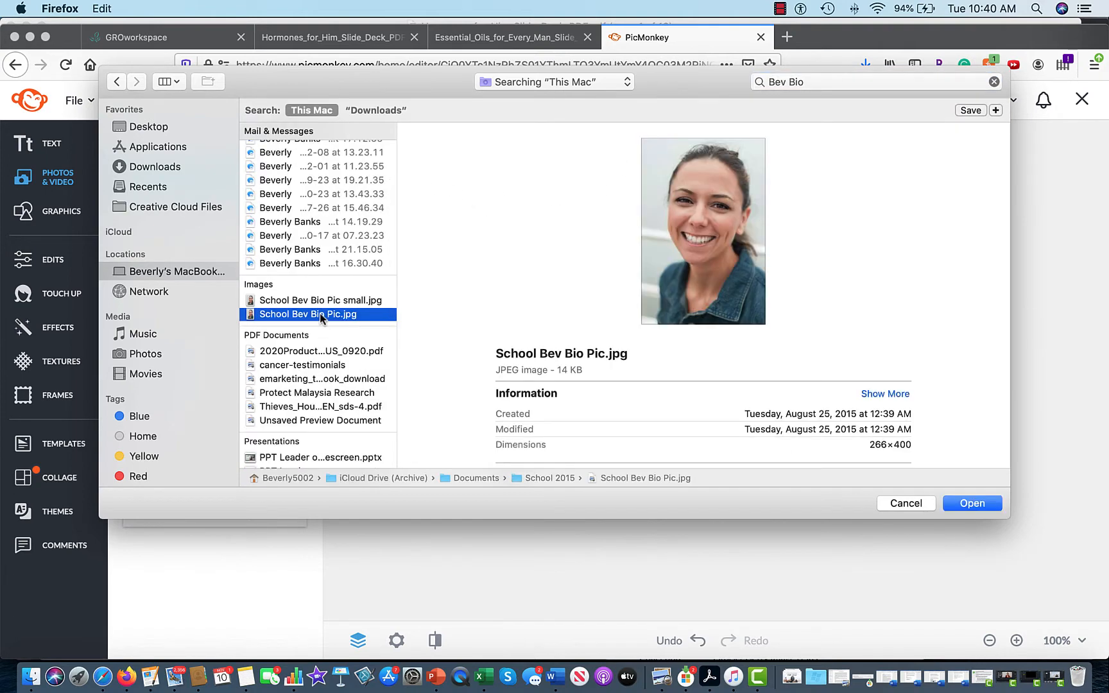
click(970, 504)
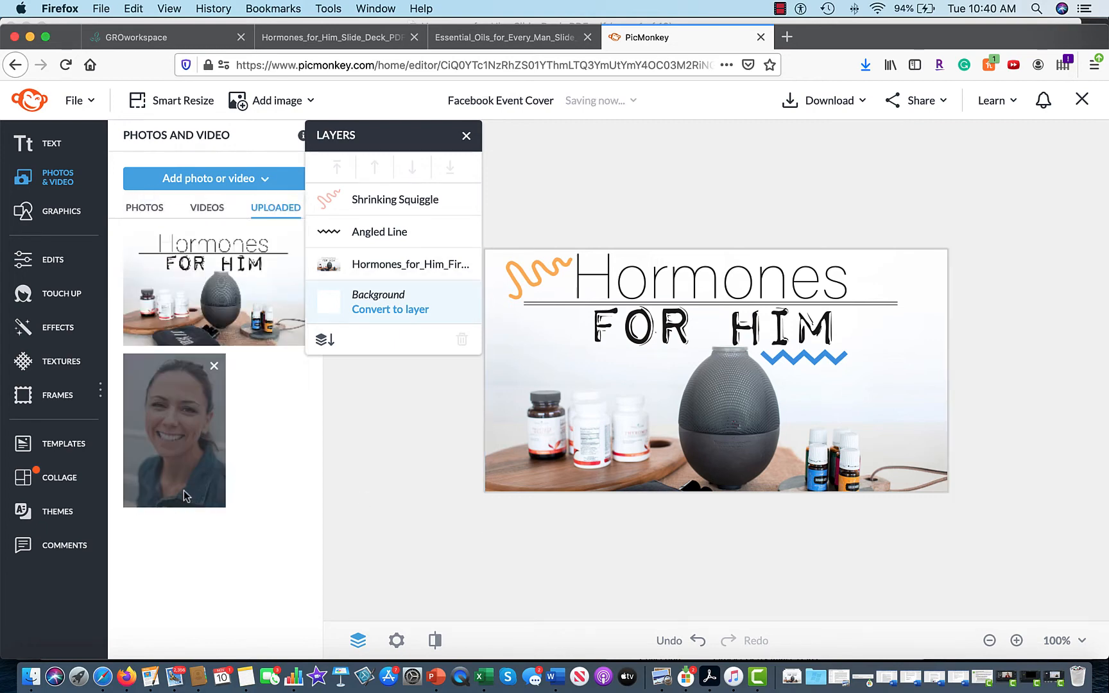
Add the portrait, remove its background, flip it horizontally and give it a white outline.
click(181, 489)
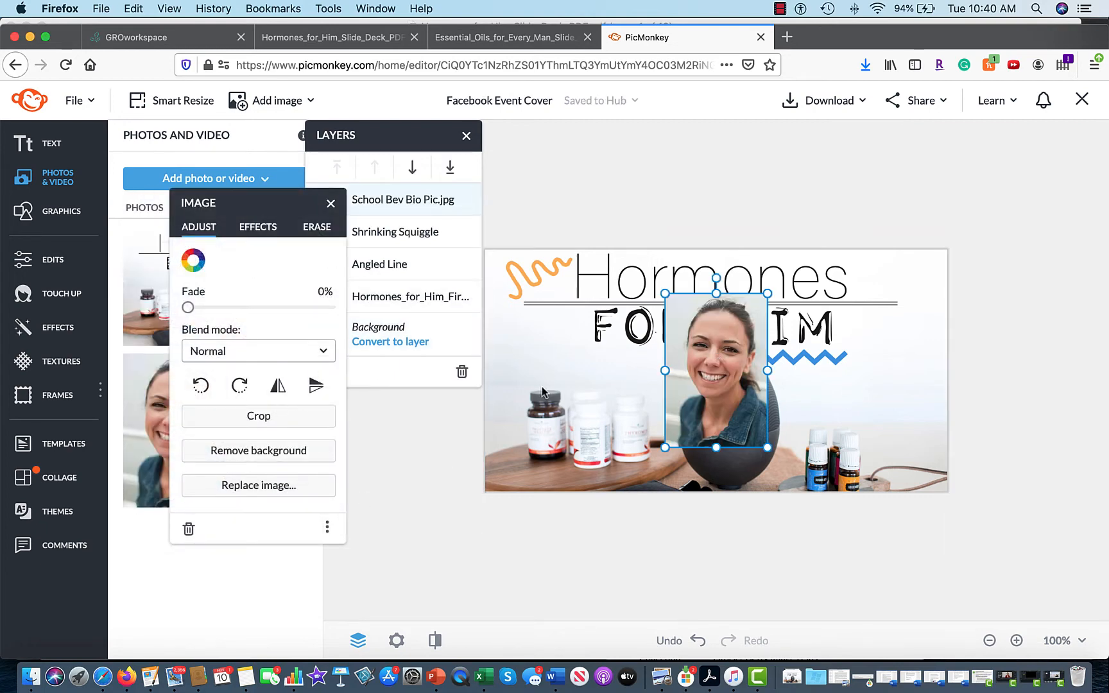
click(251, 449)
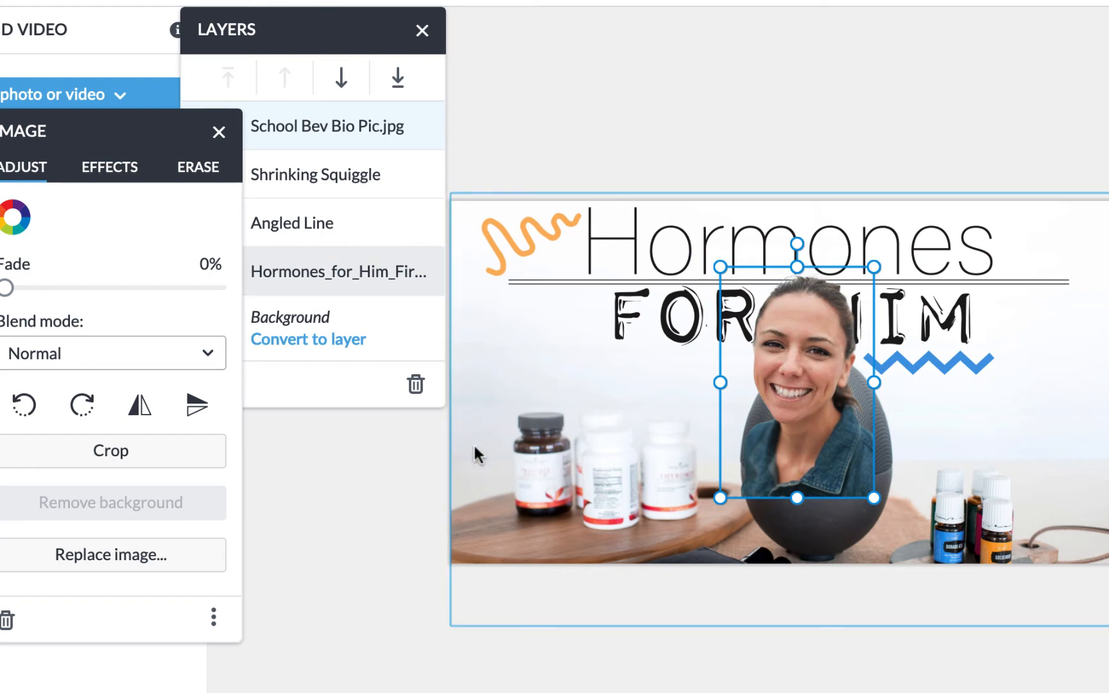
click(139, 406)
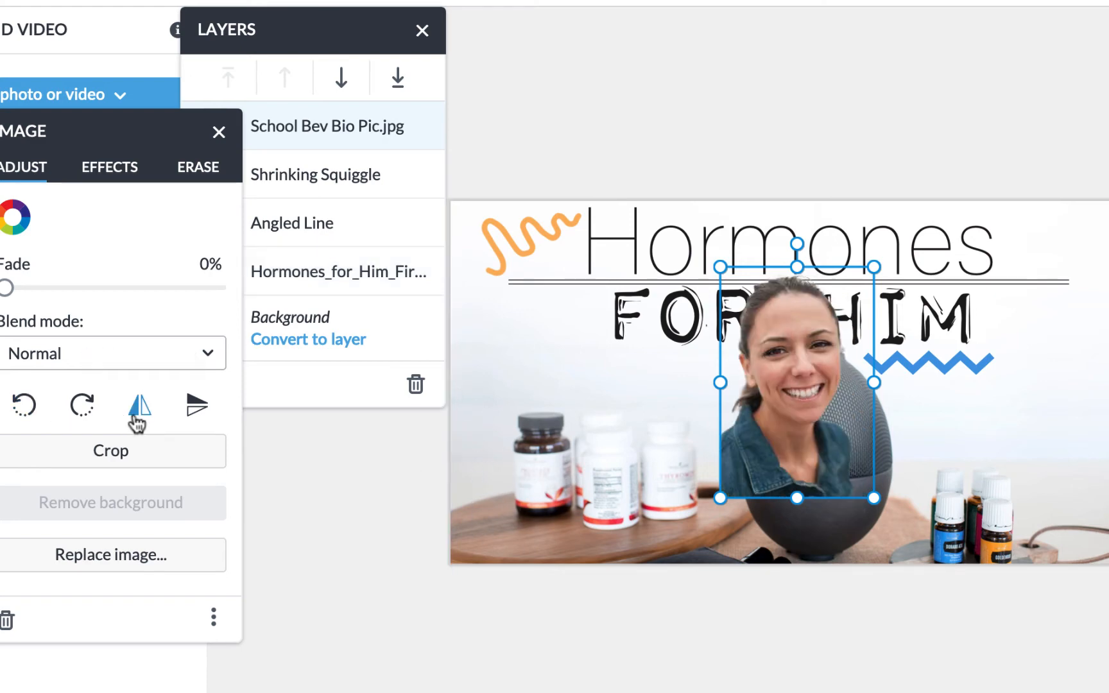
click(116, 170)
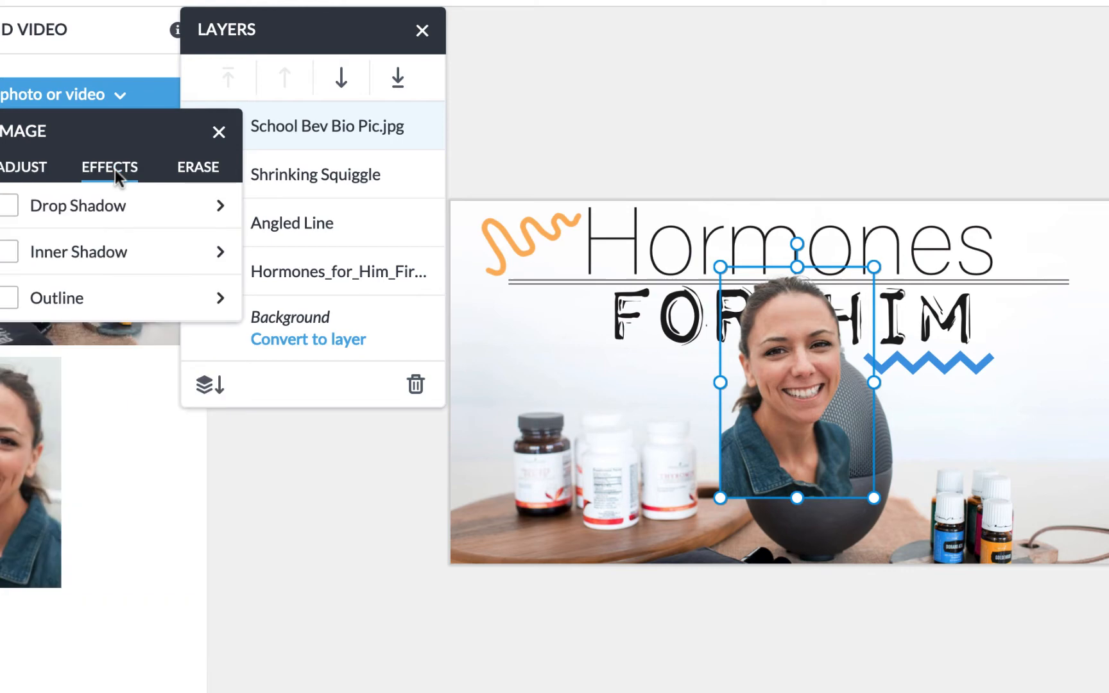
click(7, 298)
click(14, 369)
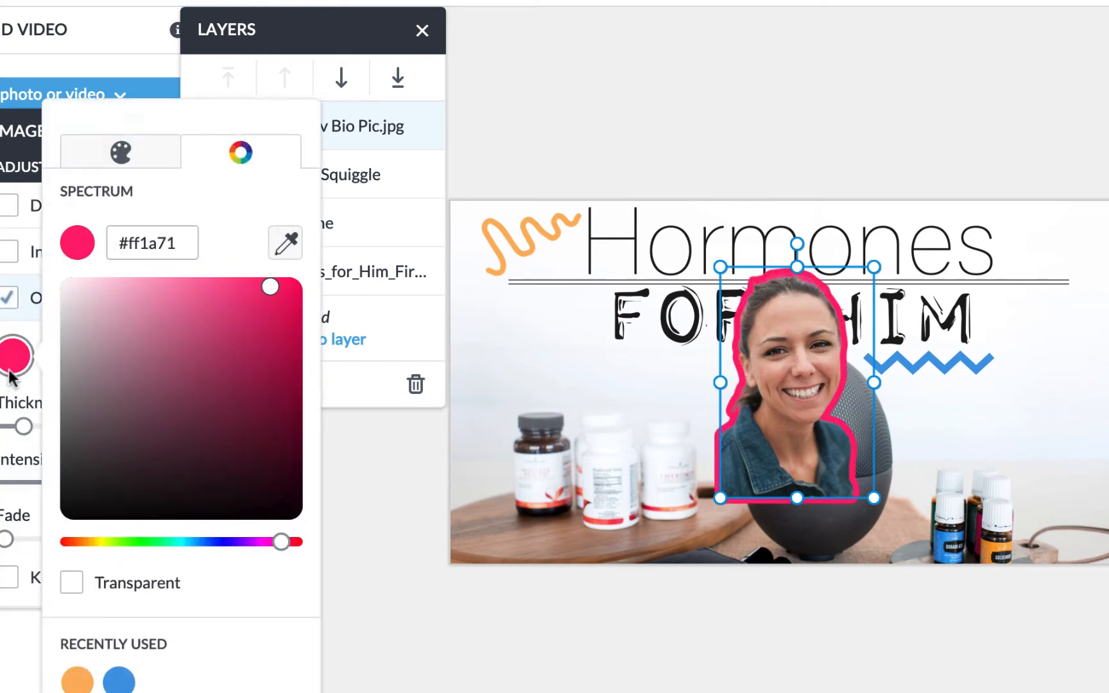
drag(267, 287, 11, 265)
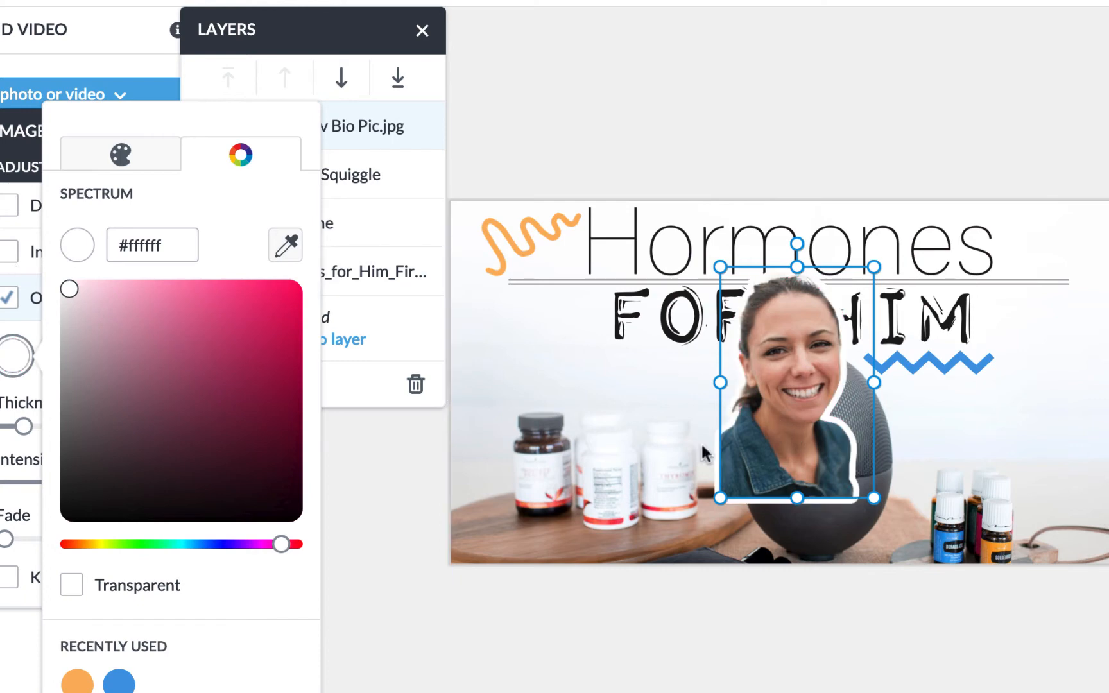
click(522, 480)
click(1107, 475)
Move and enlarge the portrait into the cover's bottom-left corner.
click(780, 384)
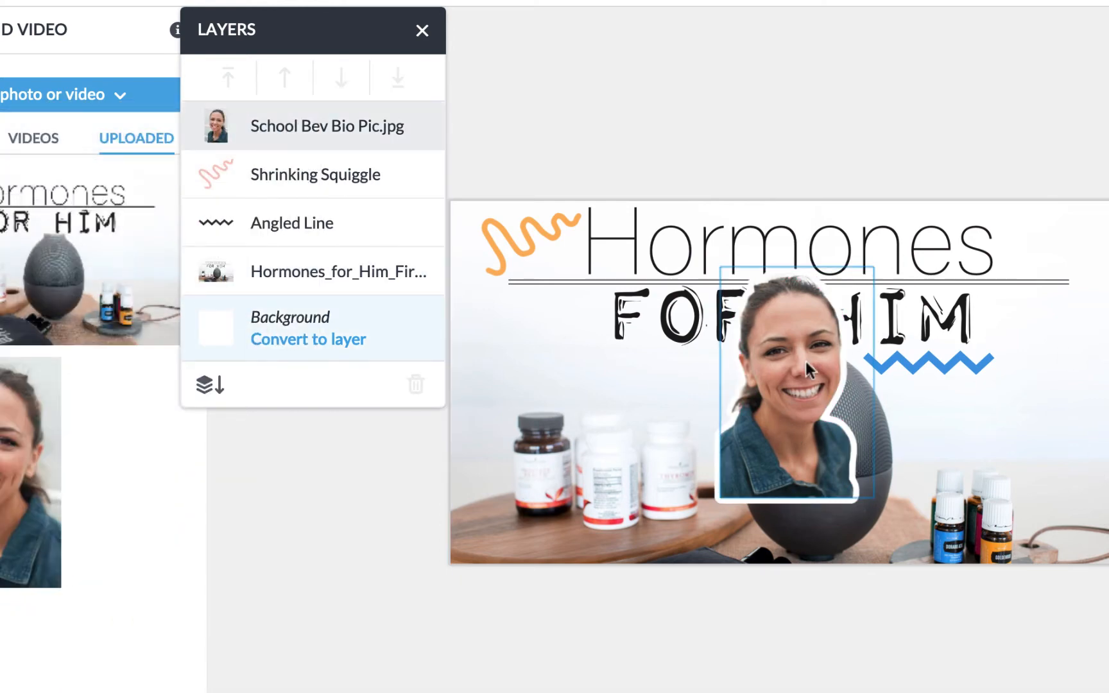
drag(780, 384, 508, 455)
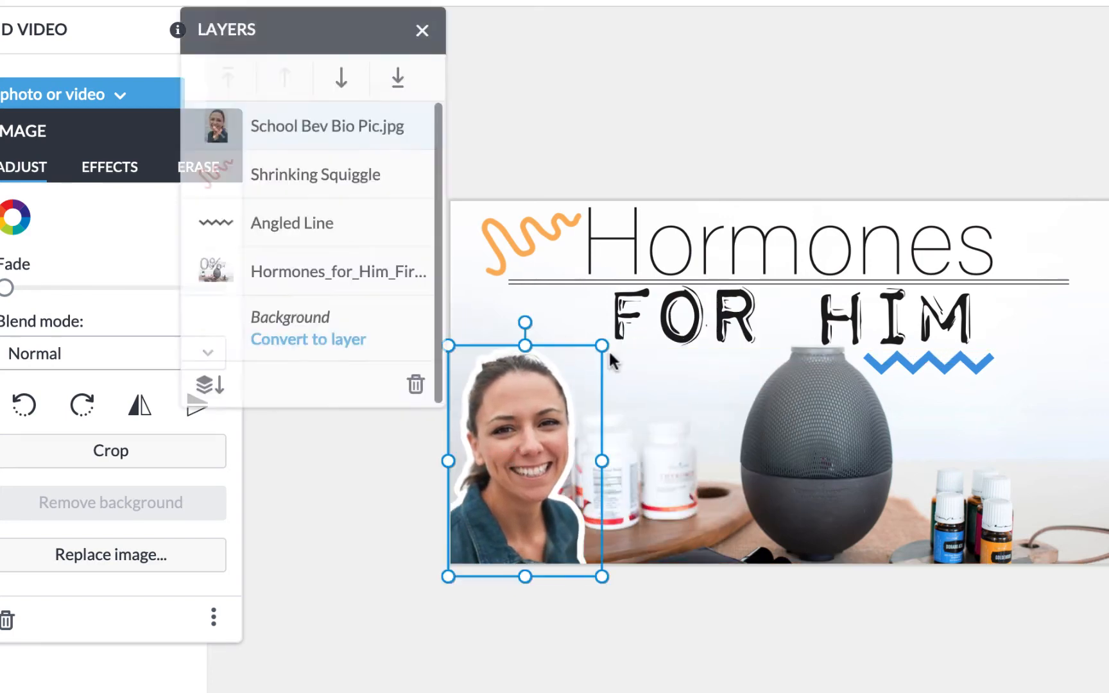
drag(601, 344, 653, 318)
drag(507, 499, 512, 504)
key(Escape)
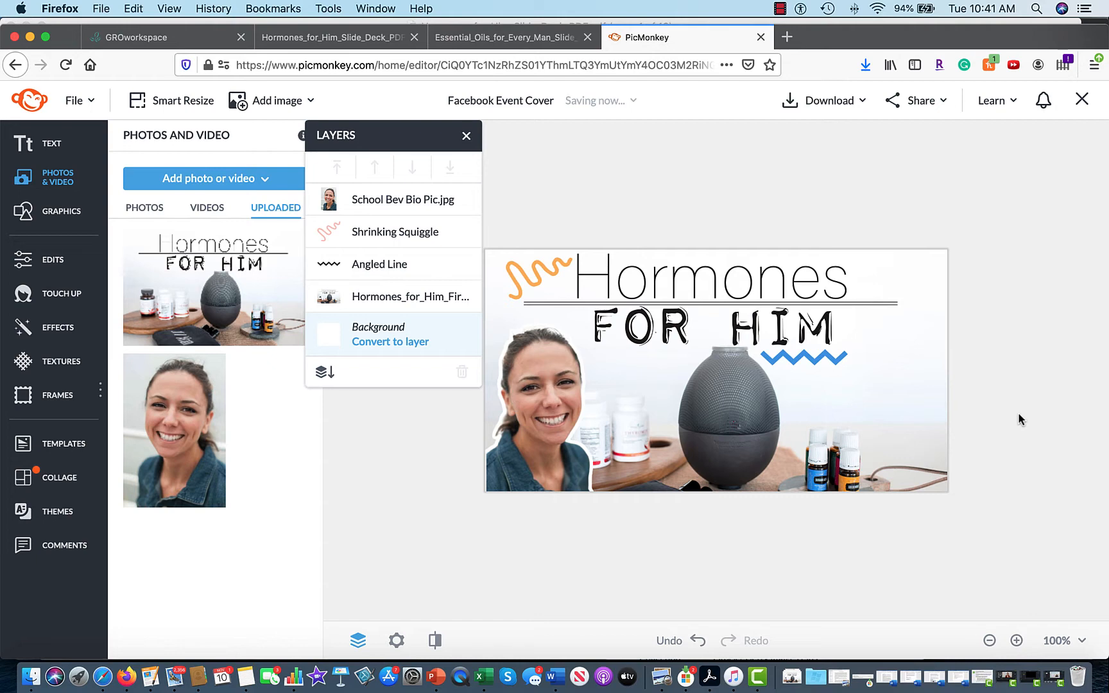
click(958, 352)
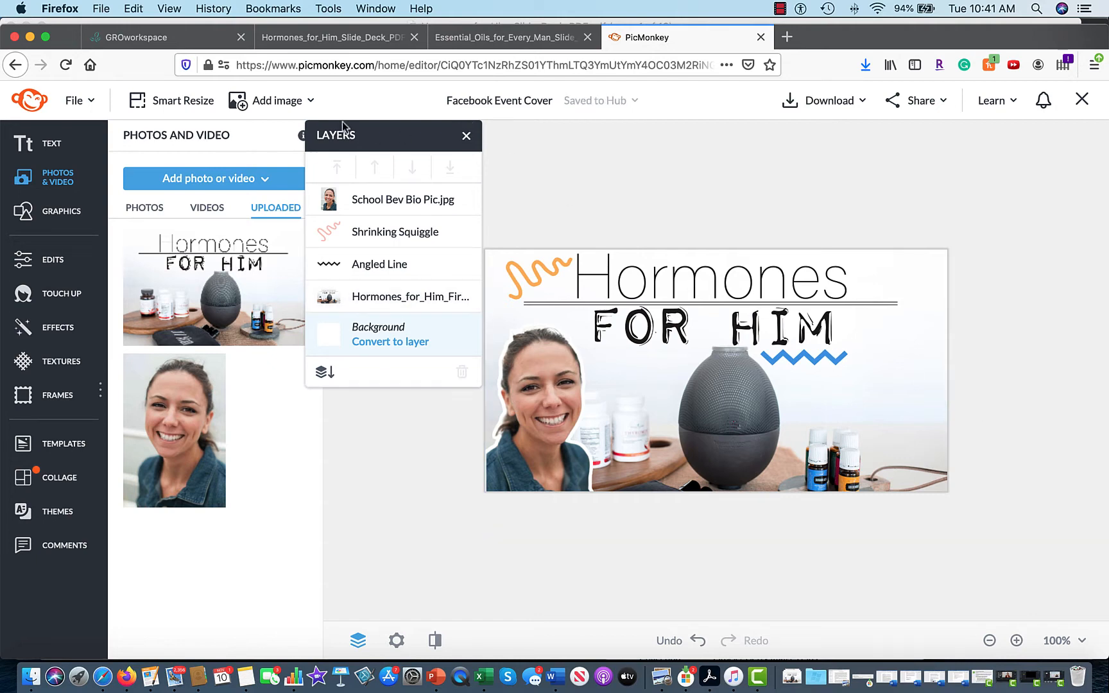
Rename the design 'Hormones For Him Cover Photo'.
click(832, 101)
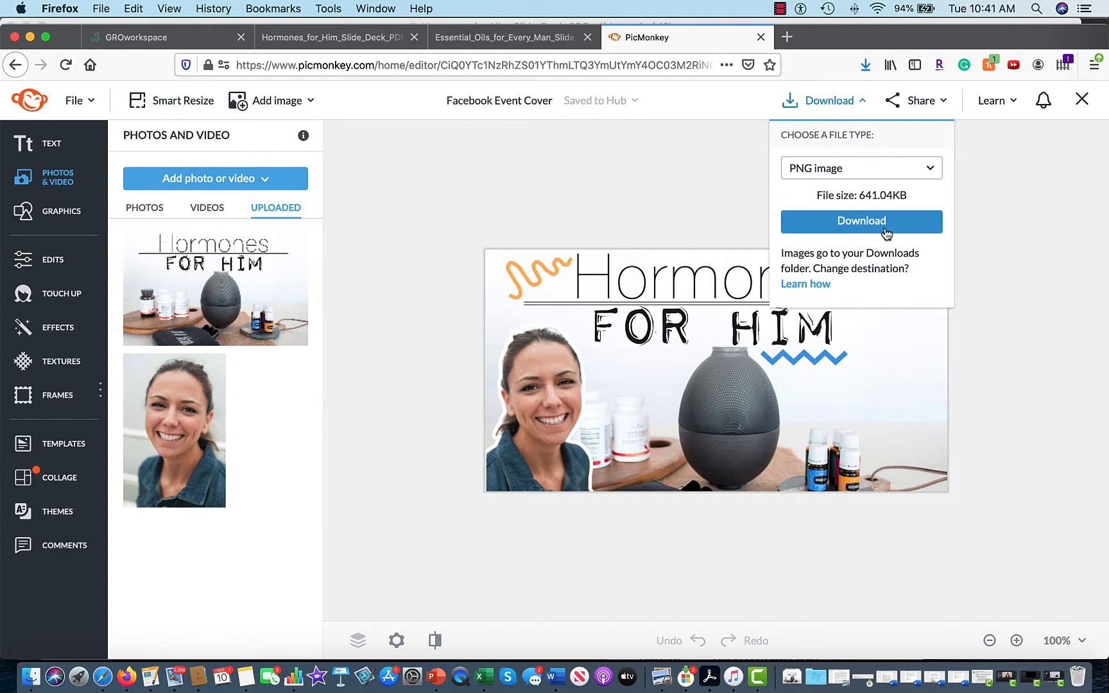
click(771, 201)
click(492, 101)
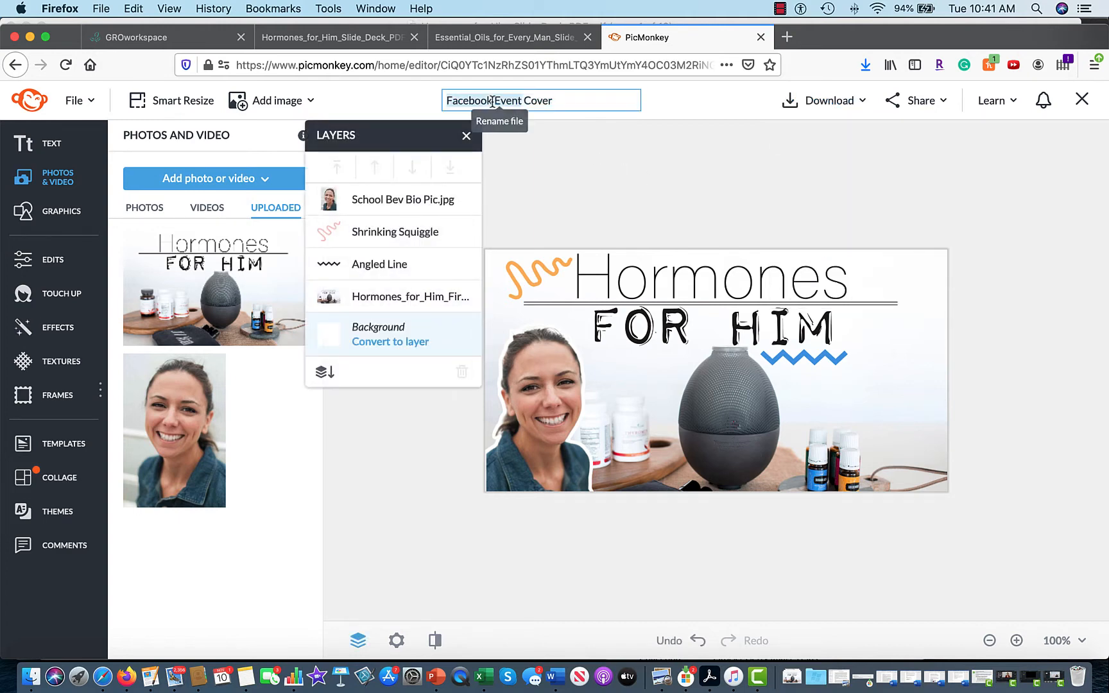
text(Hormon)
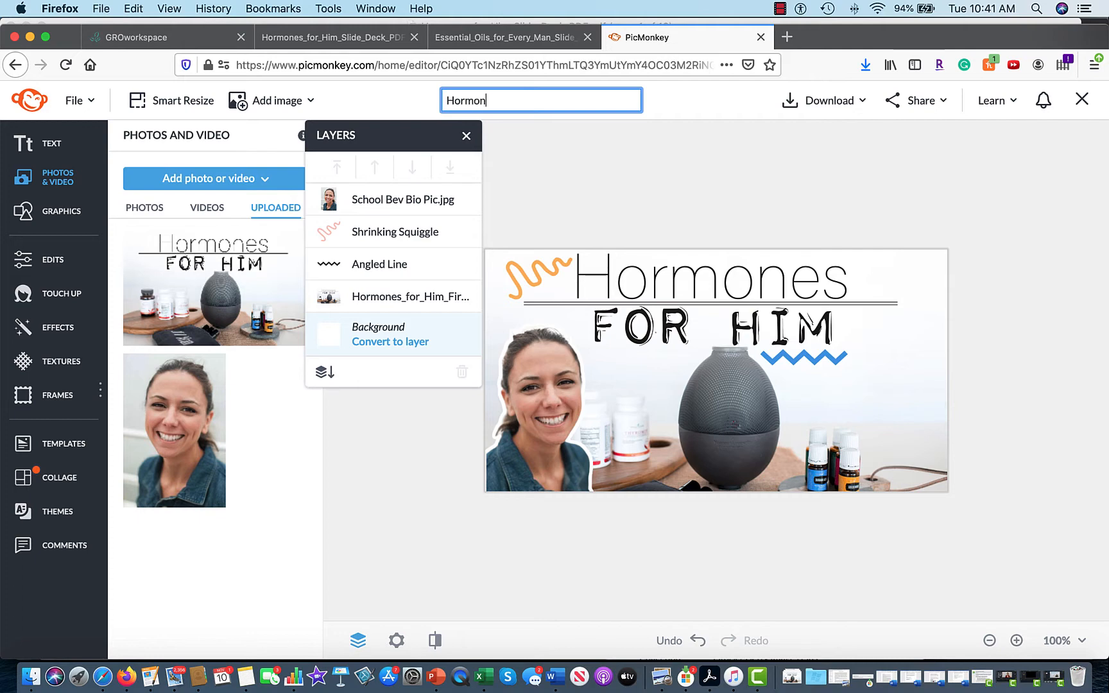
text(es For Him Cover Photo)
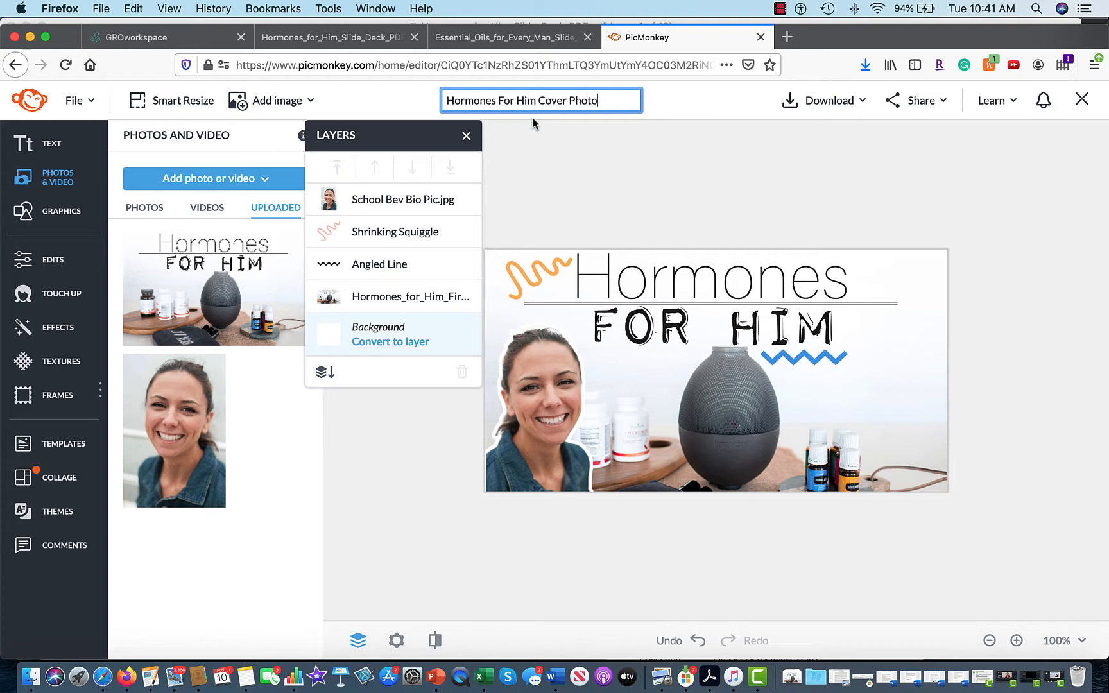
click(845, 210)
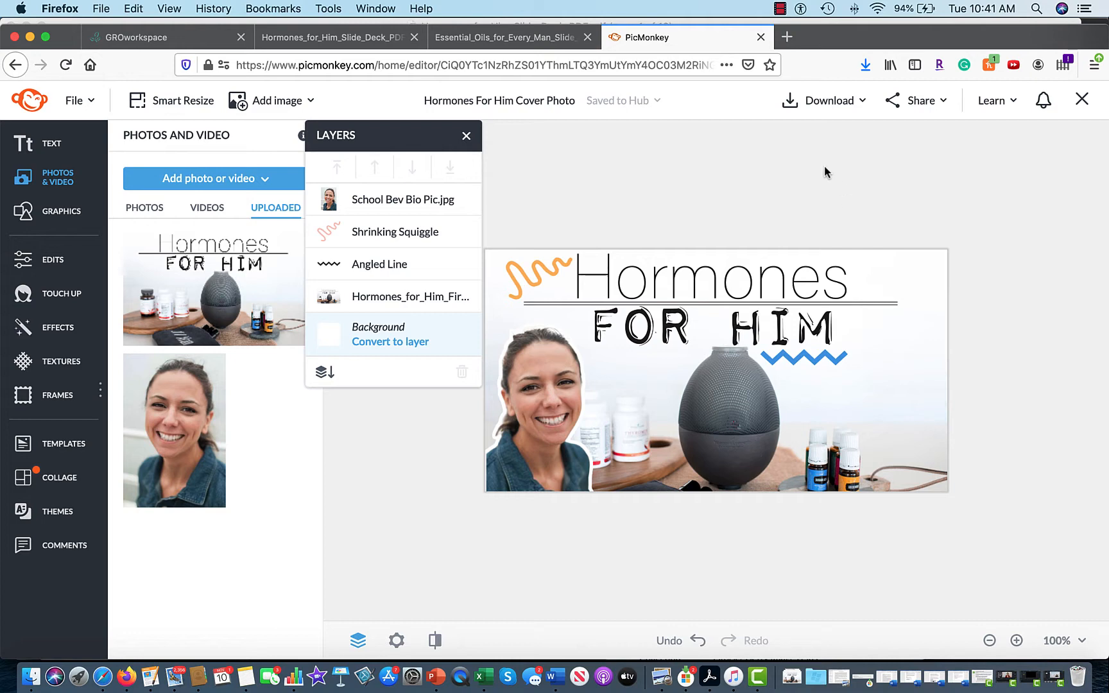
Download the design as a PNG and open it in Preview.
click(808, 106)
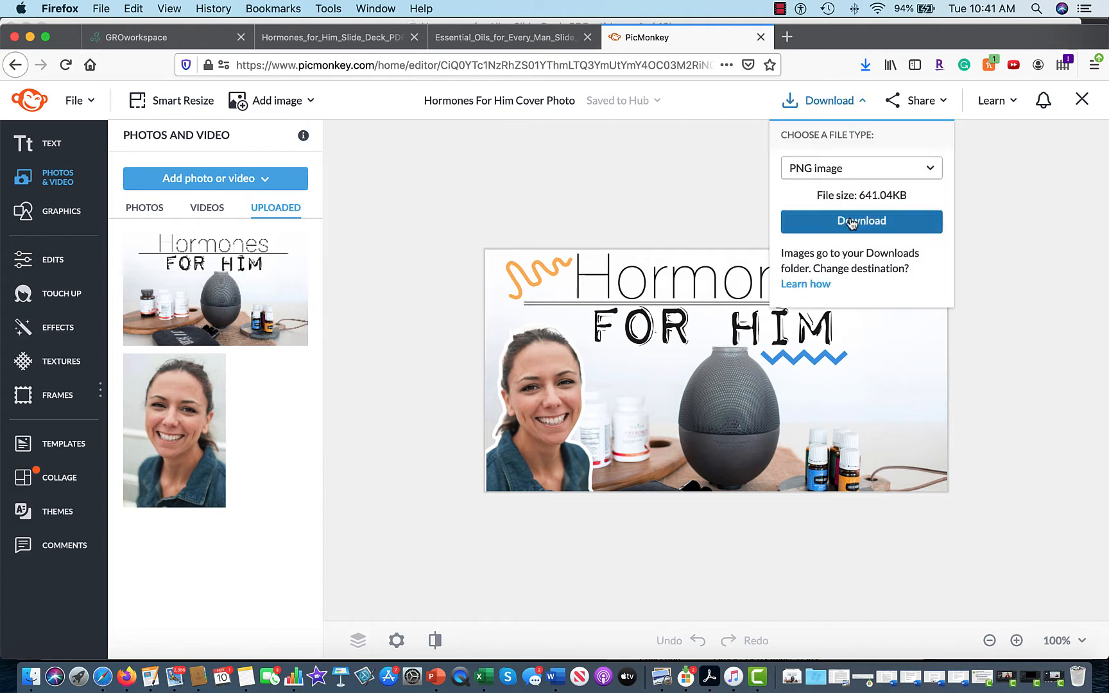
click(851, 222)
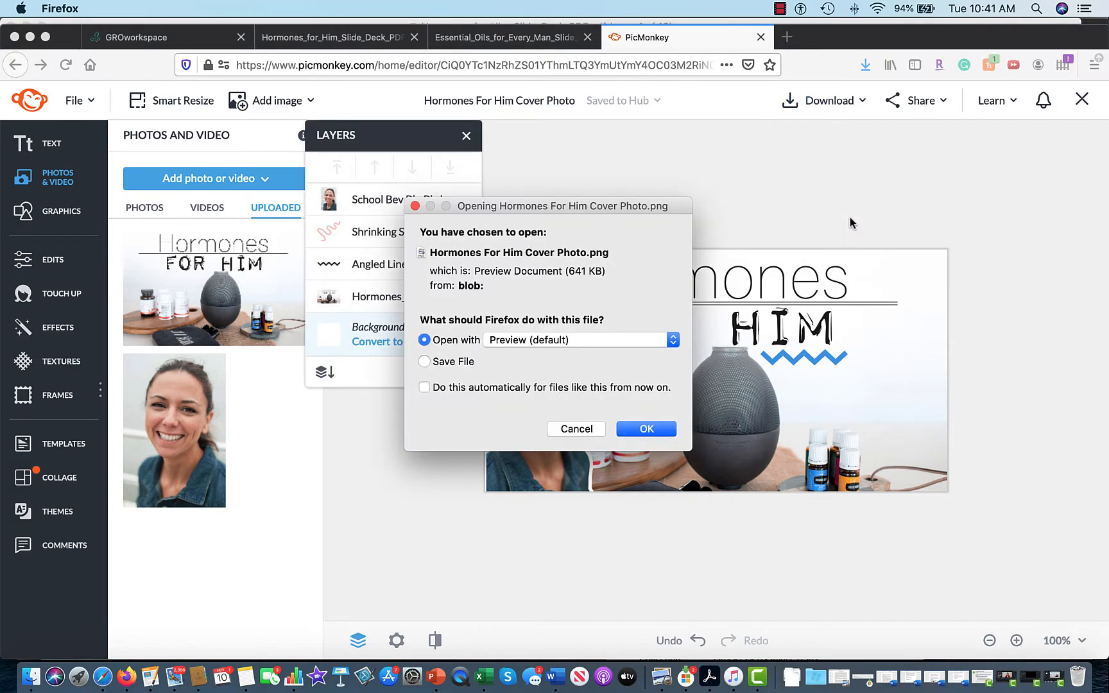
click(640, 429)
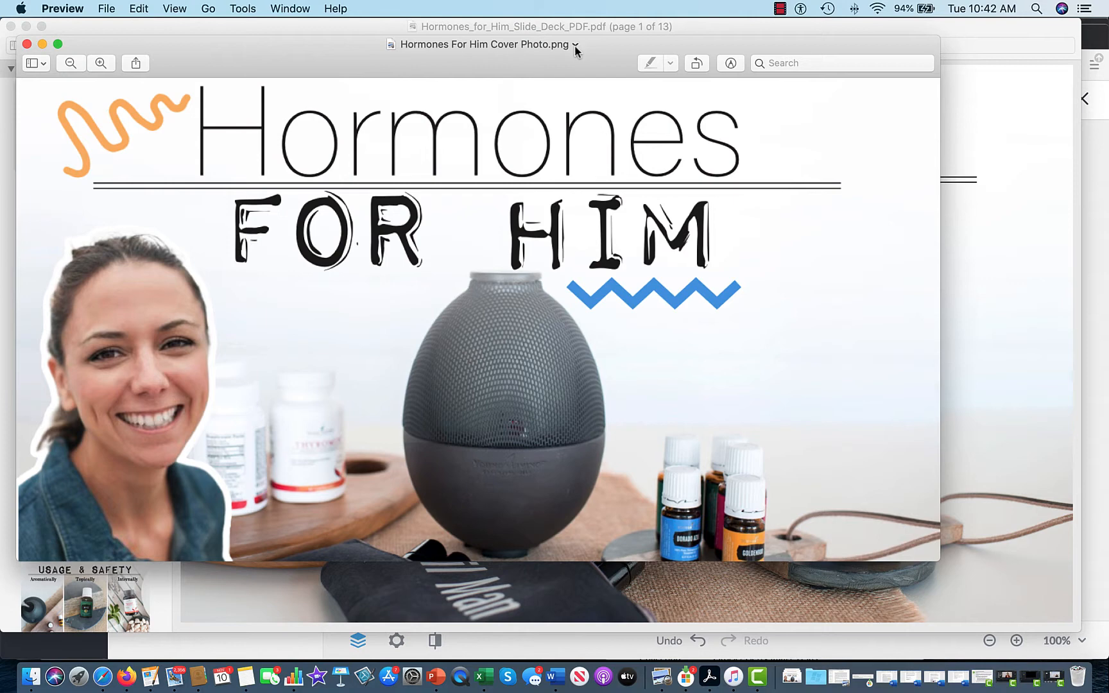
click(575, 45)
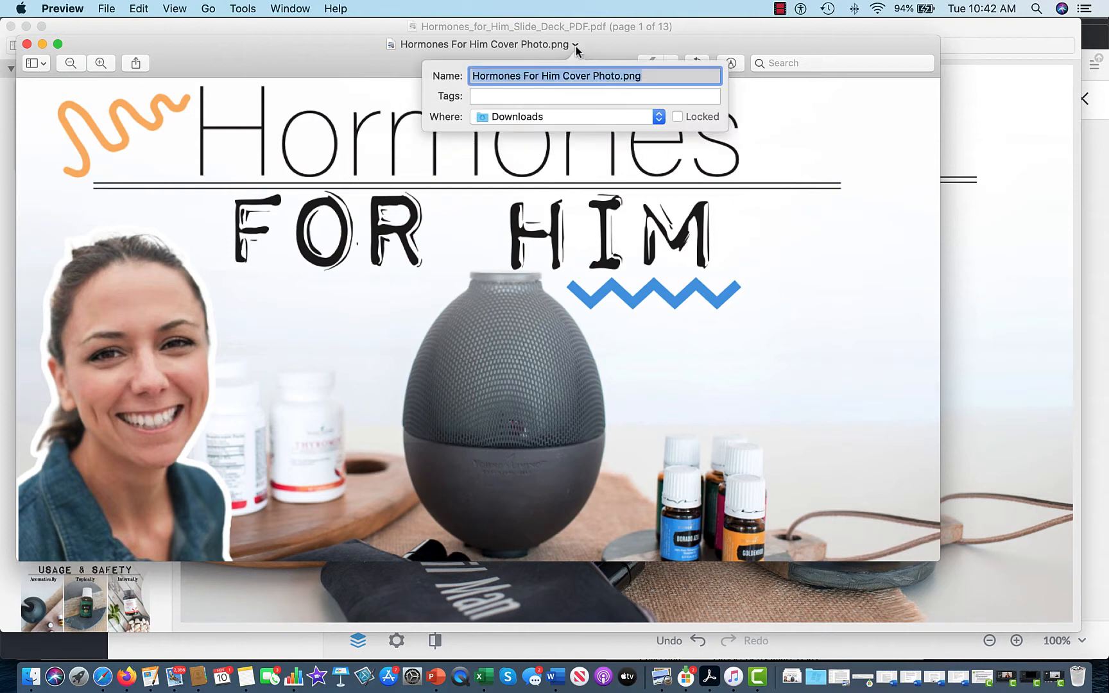
click(298, 493)
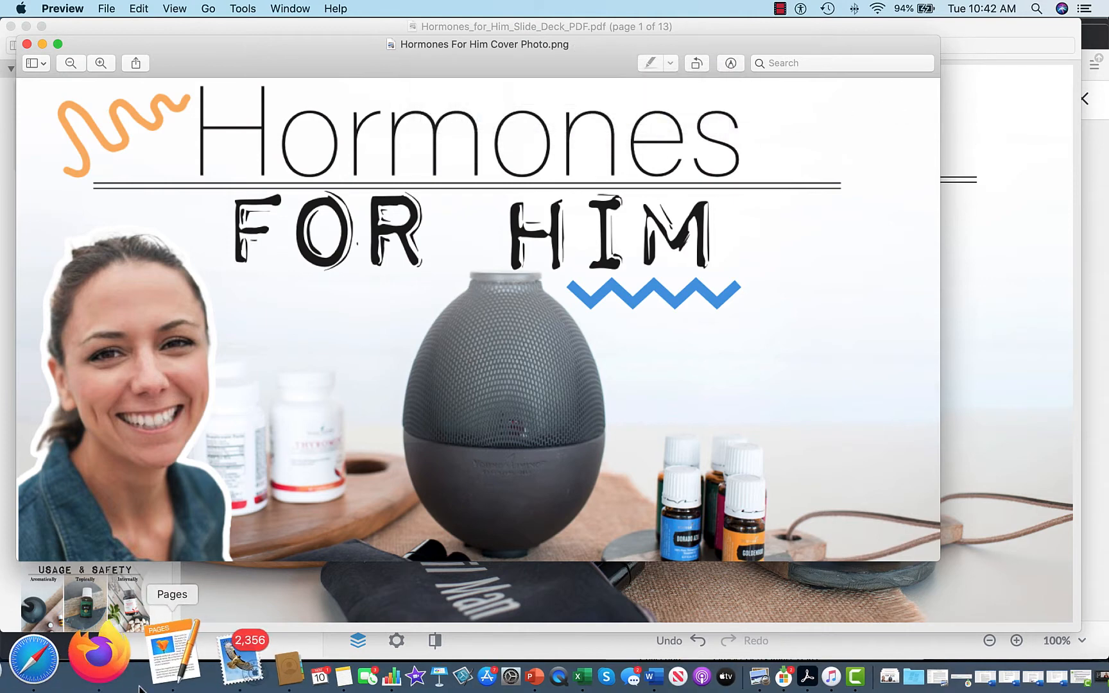
click(113, 664)
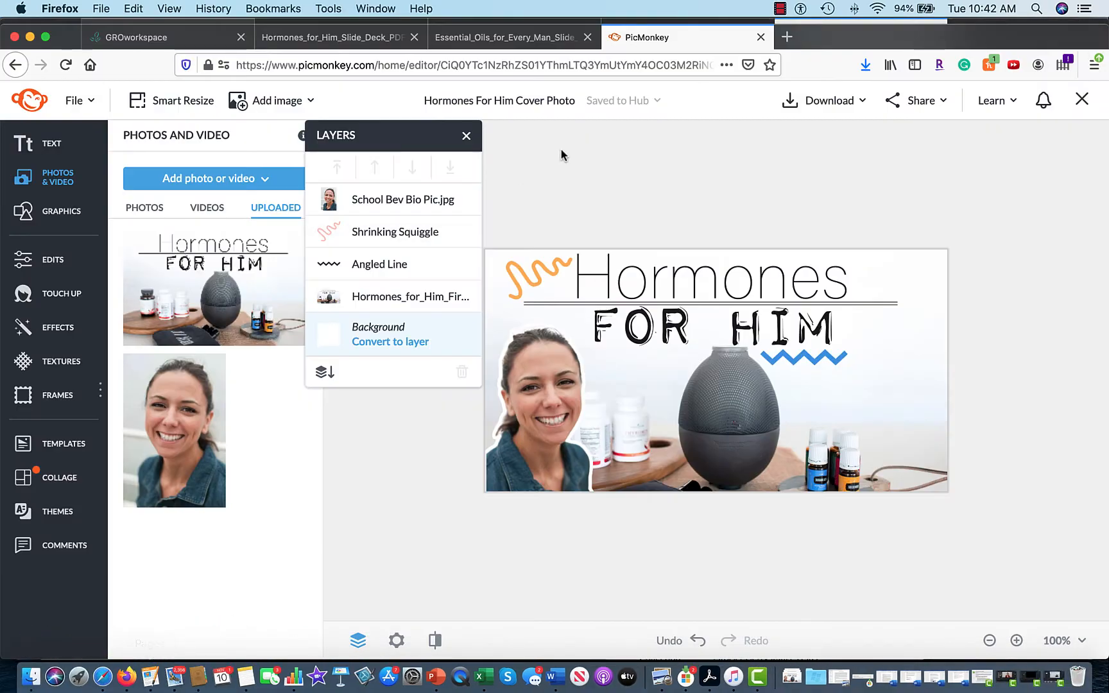
Open Facebook in a new tab and go to The Leaf Drop business page.
click(784, 37)
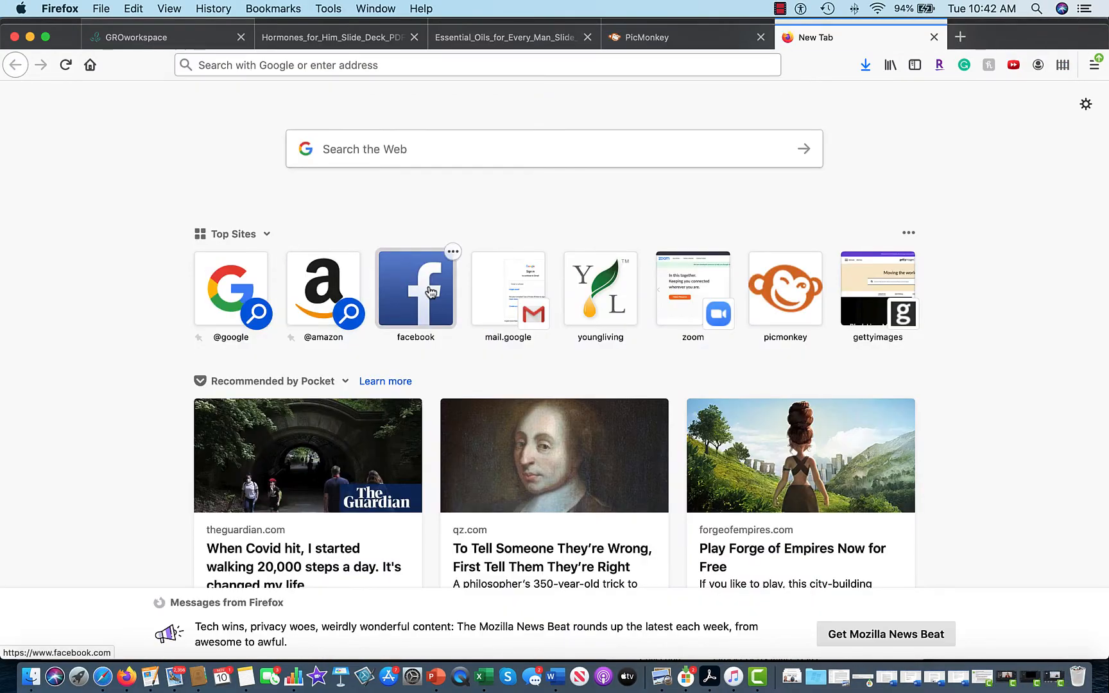
click(430, 292)
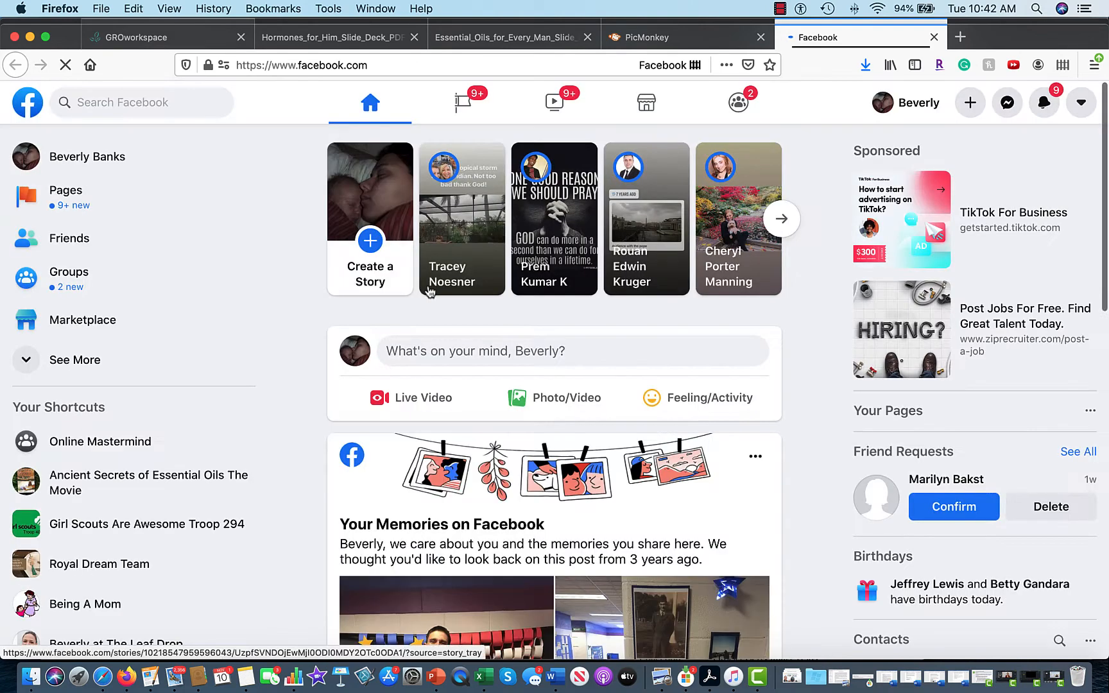
click(148, 103)
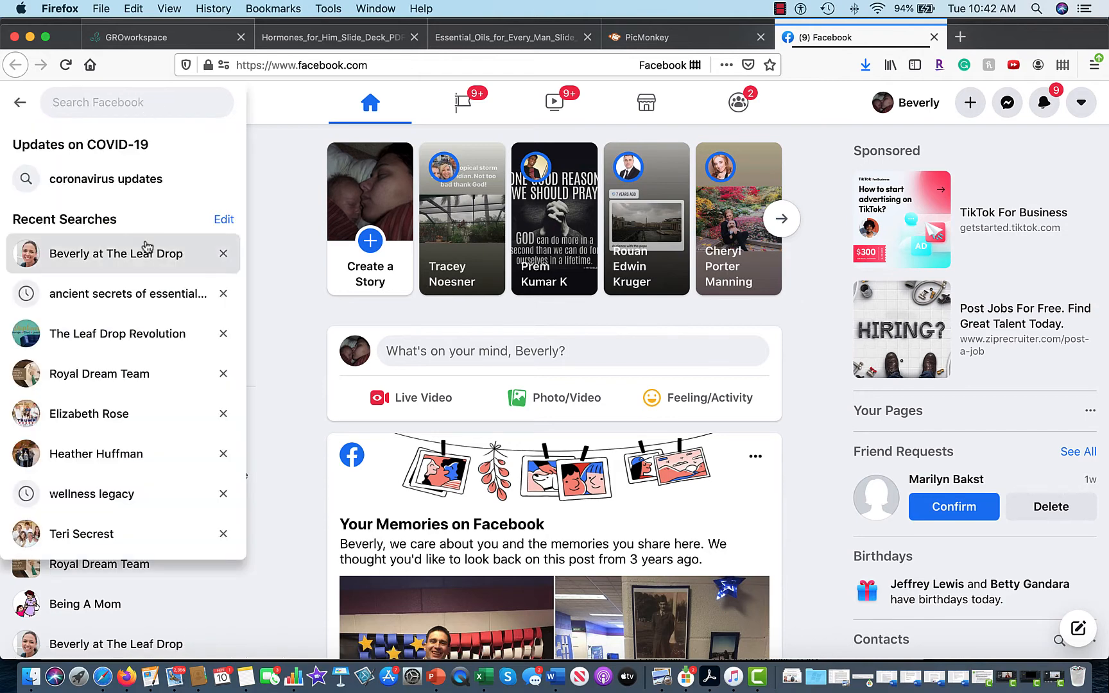
click(145, 257)
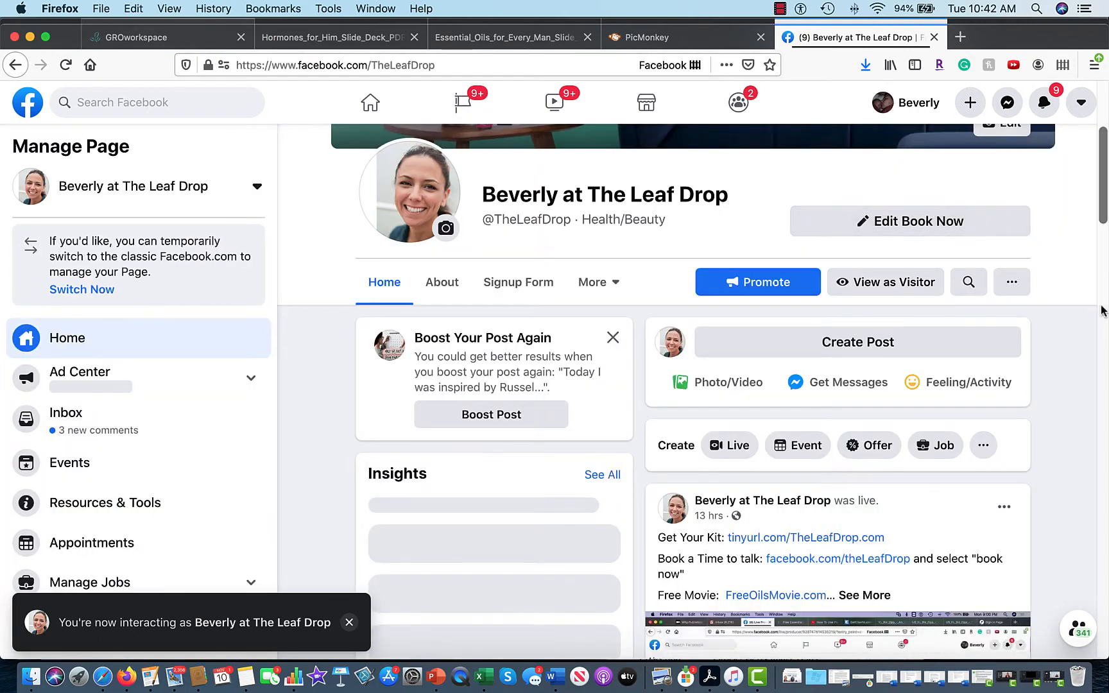
Open The Leaf Drop page's Events section from its additional sections list.
click(1009, 290)
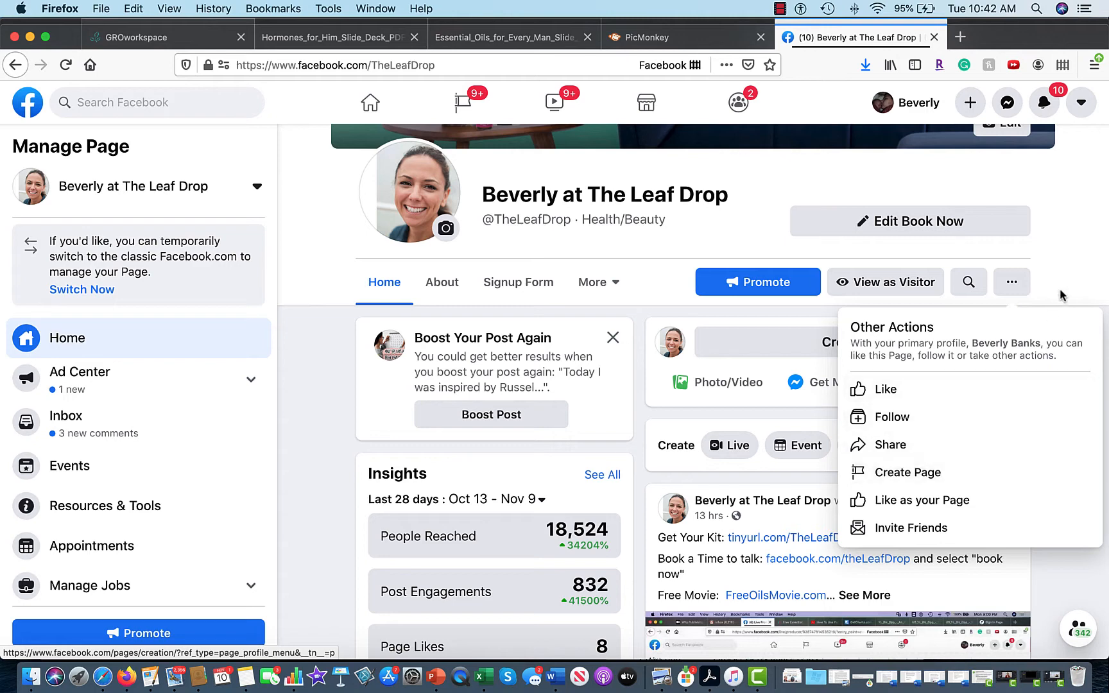
click(1061, 242)
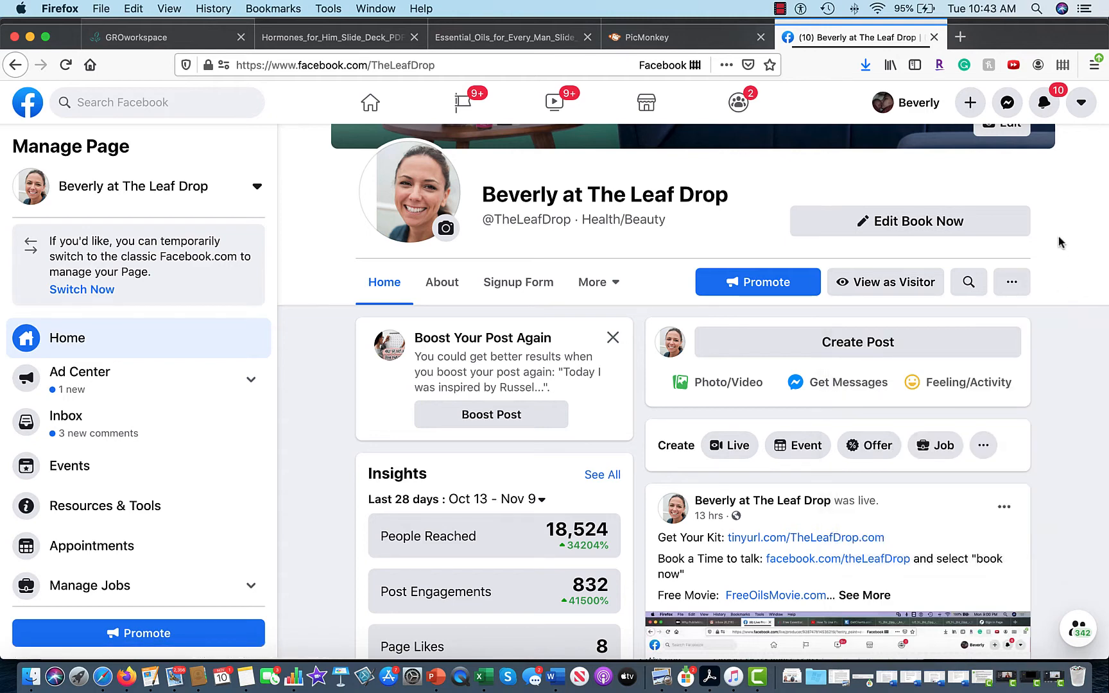
scroll(1059, 242, up, 3)
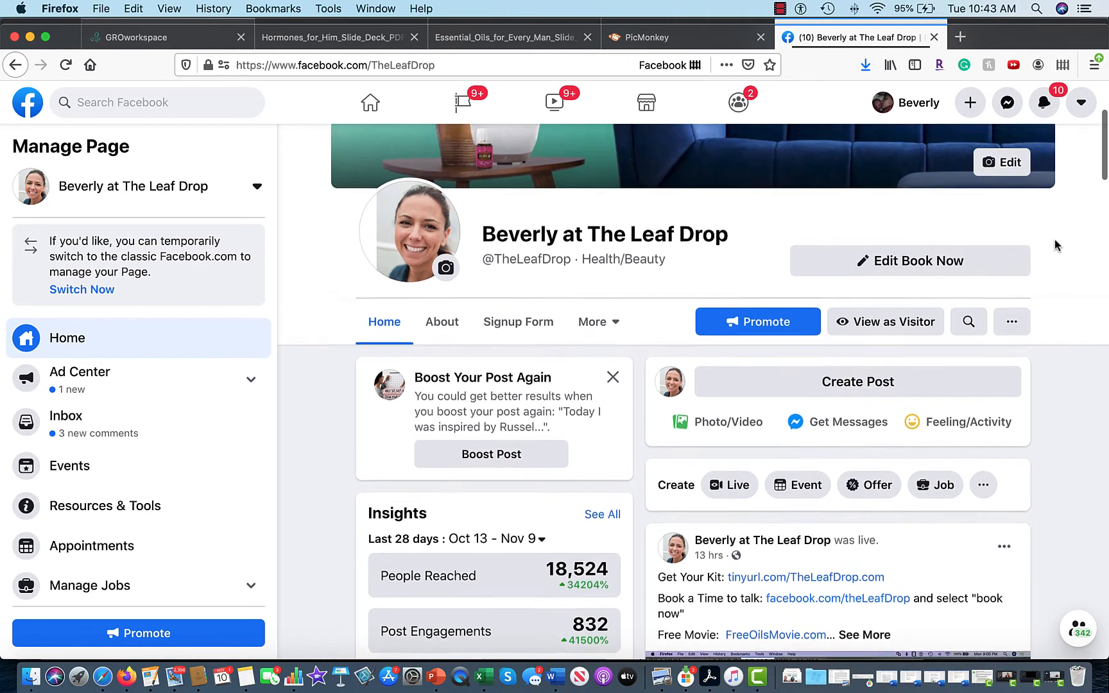
scroll(1056, 244, up, 3)
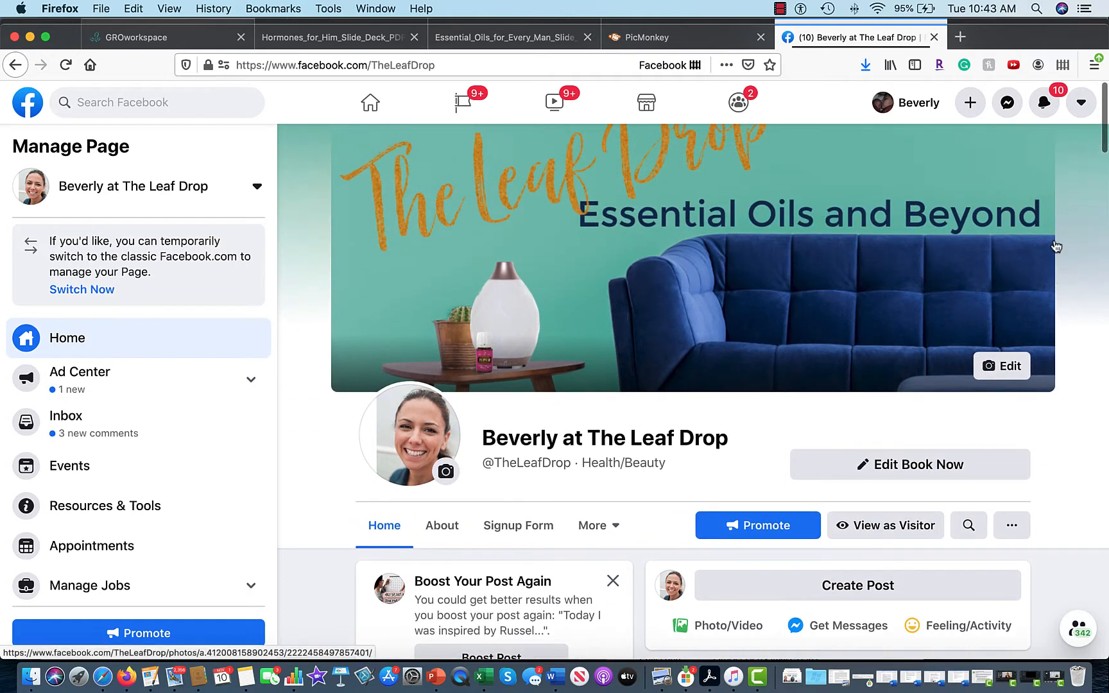
scroll(1056, 244, down, 5)
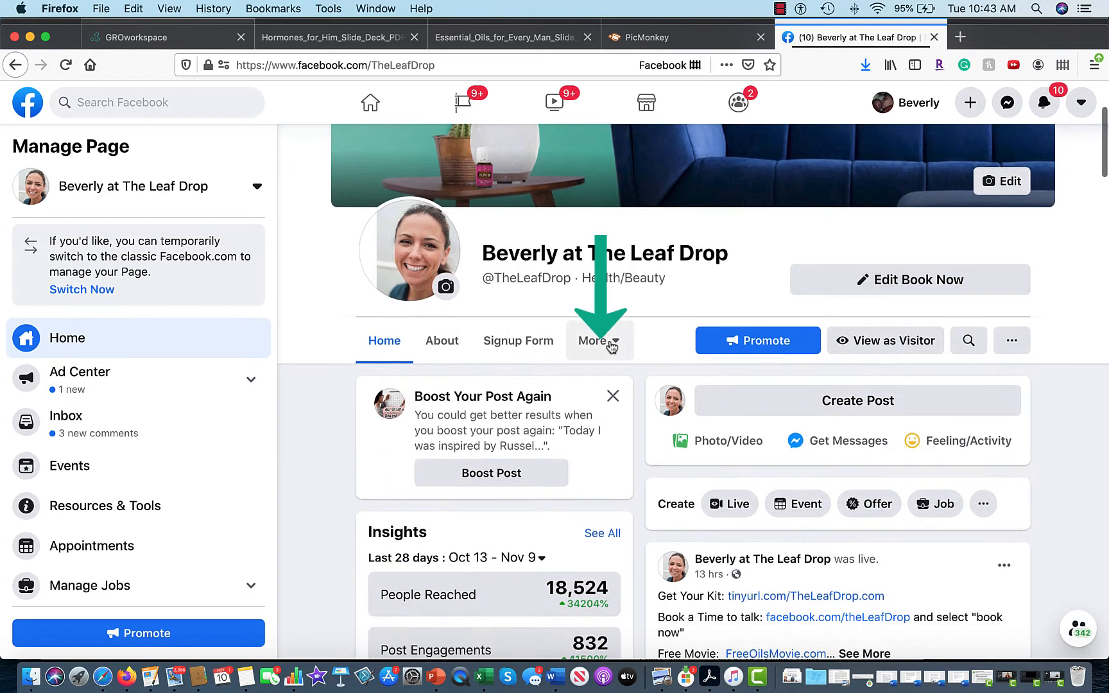
click(610, 344)
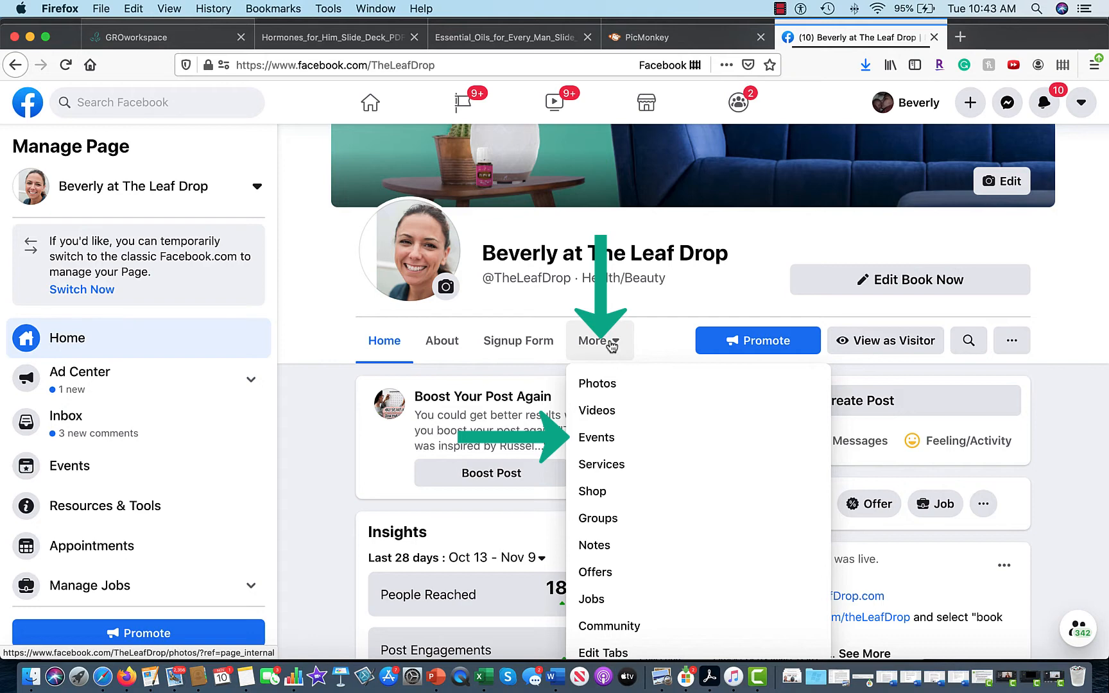
click(587, 445)
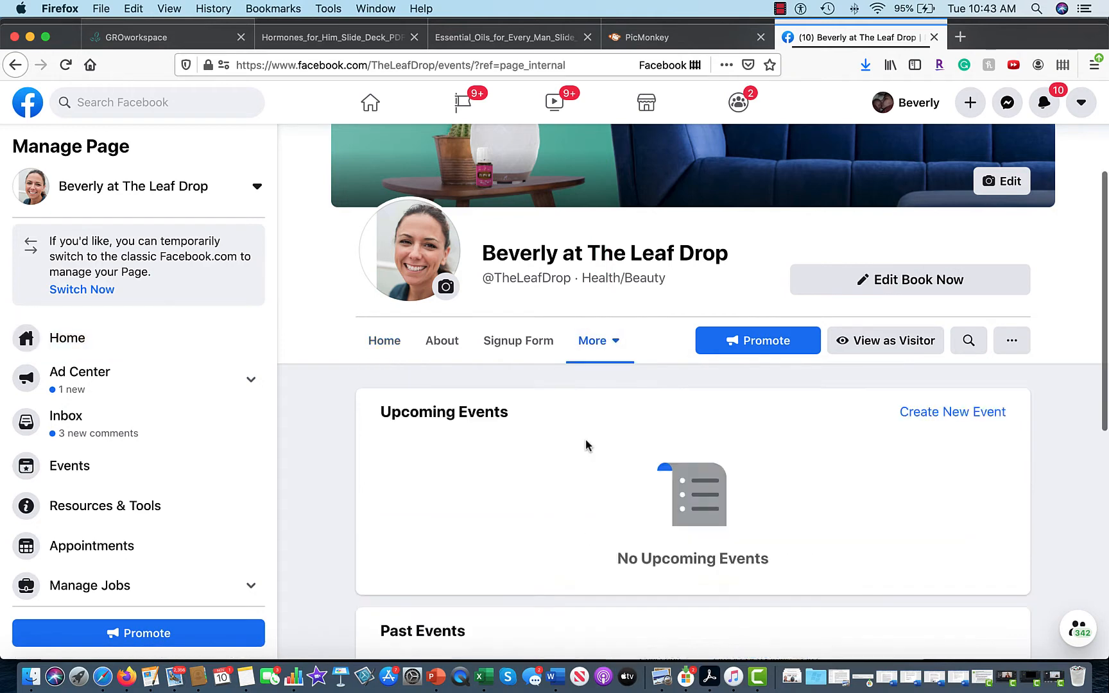
Start an online Facebook event named 'Hormones for Him' and return to the GROworkspace tab.
click(951, 414)
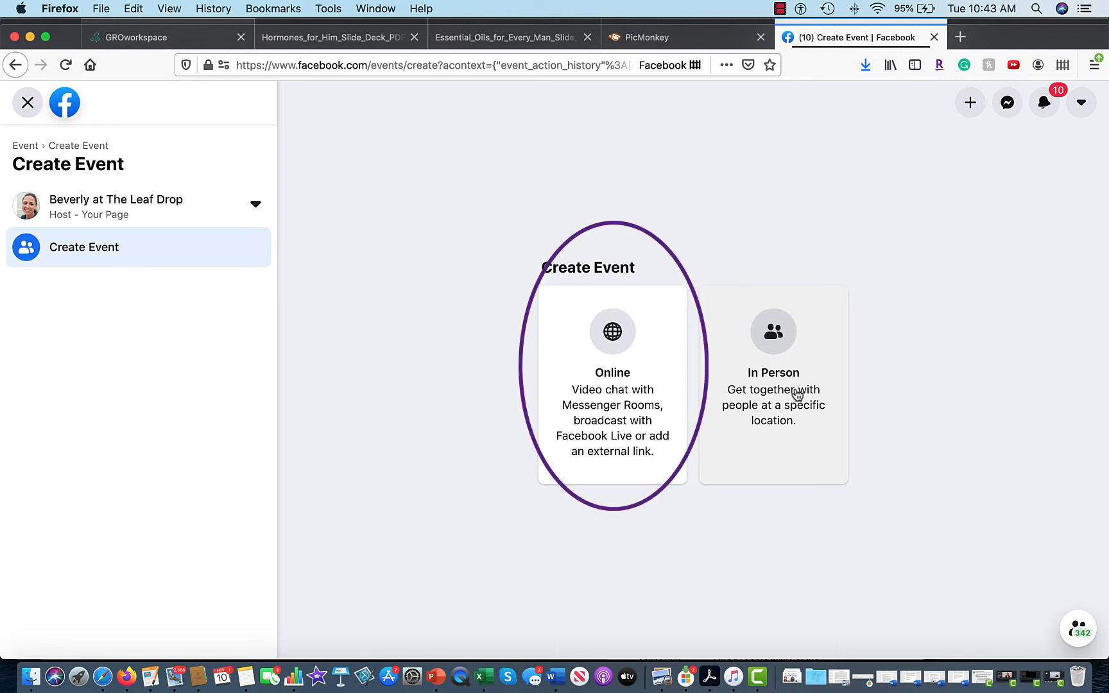
click(622, 347)
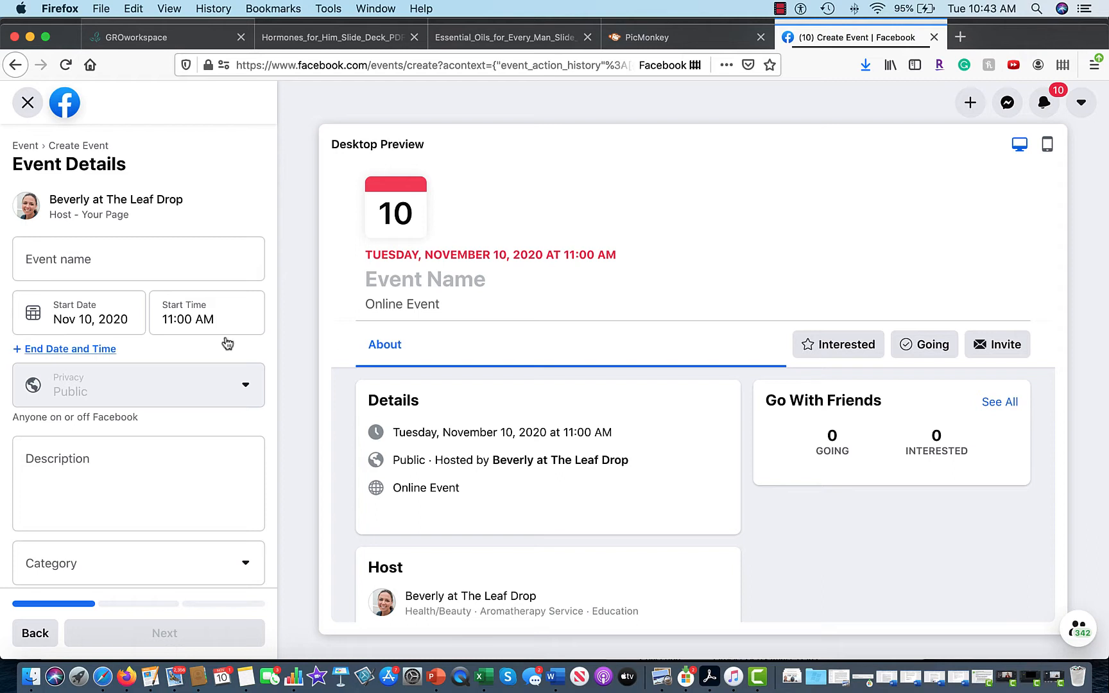
click(156, 264)
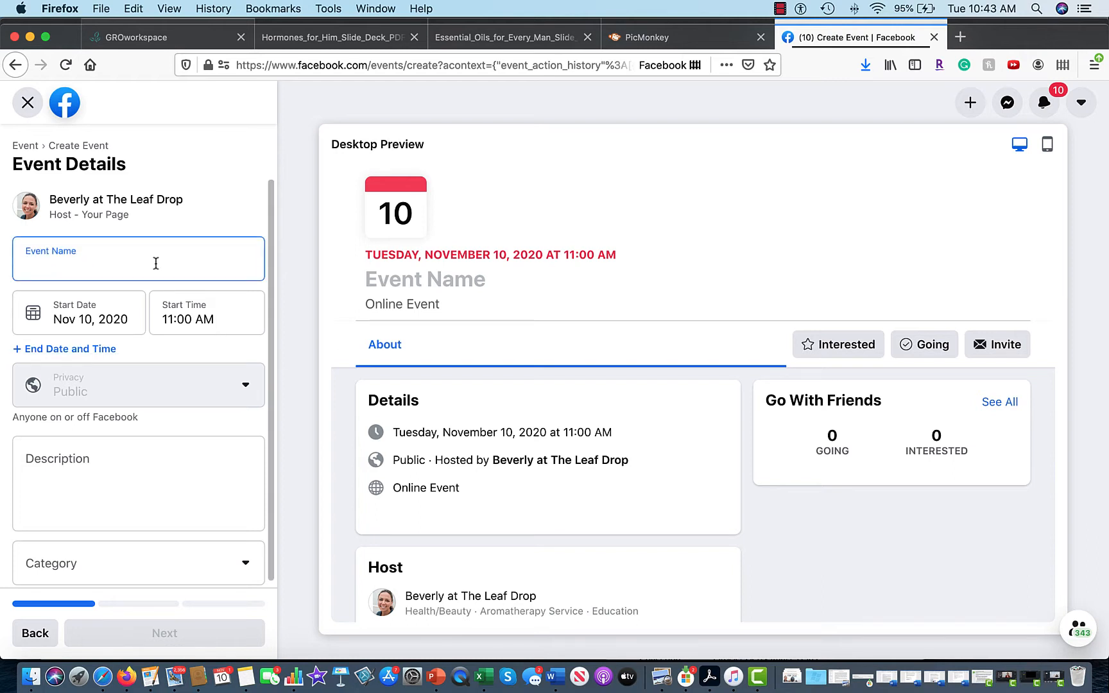
text(Hormone)
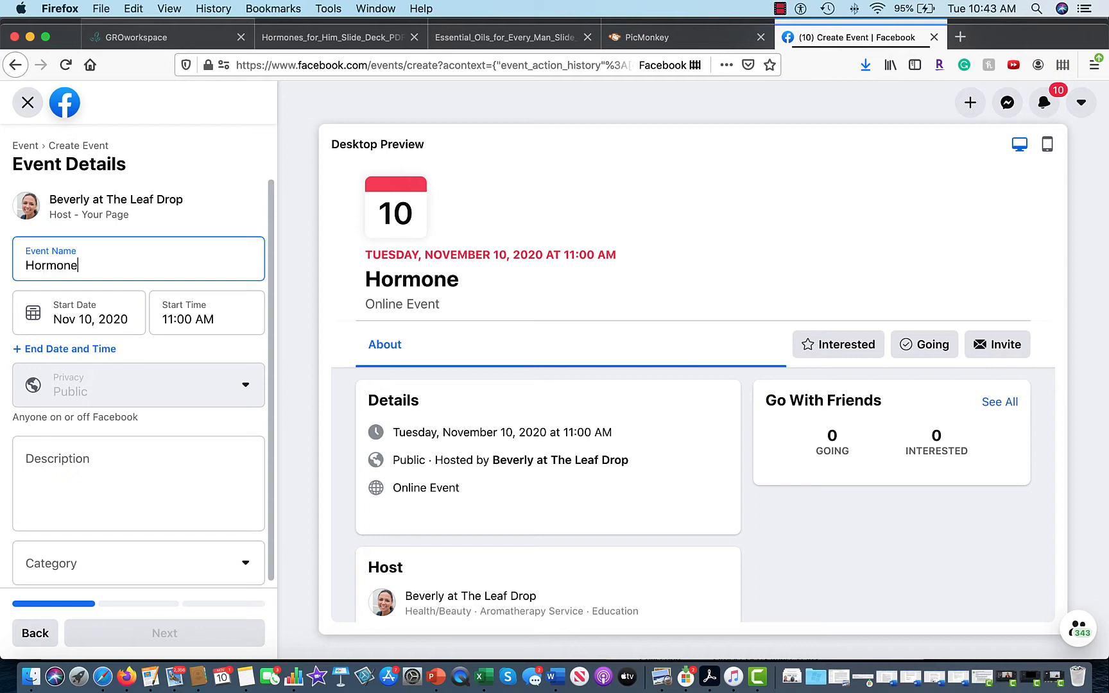
text(s for Him)
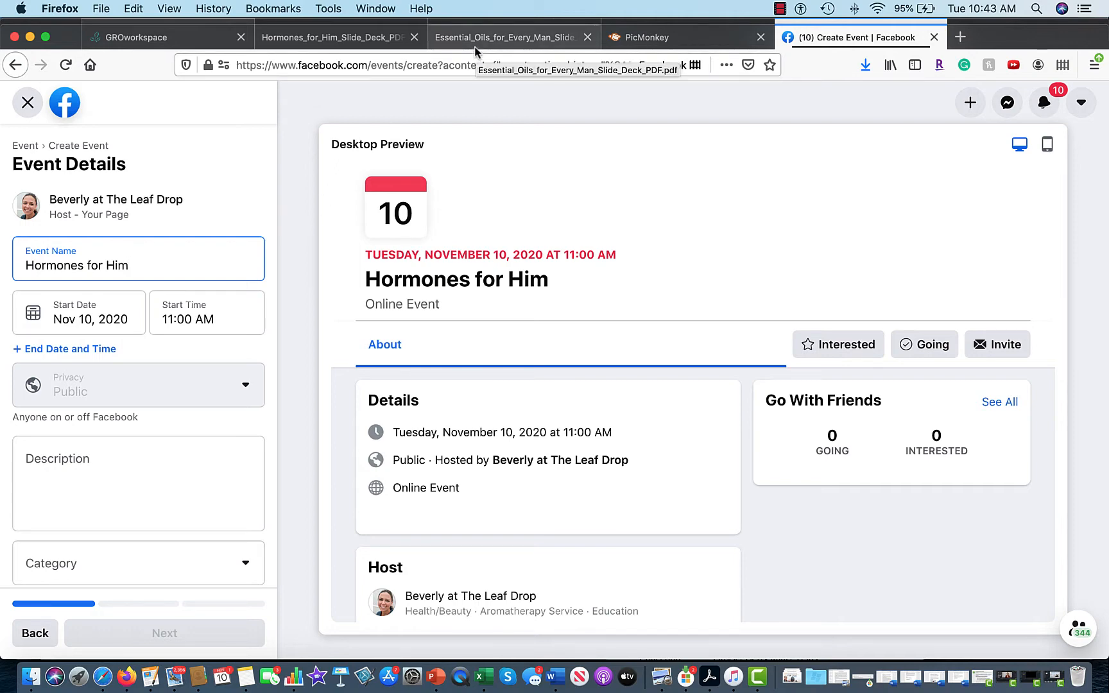
click(198, 38)
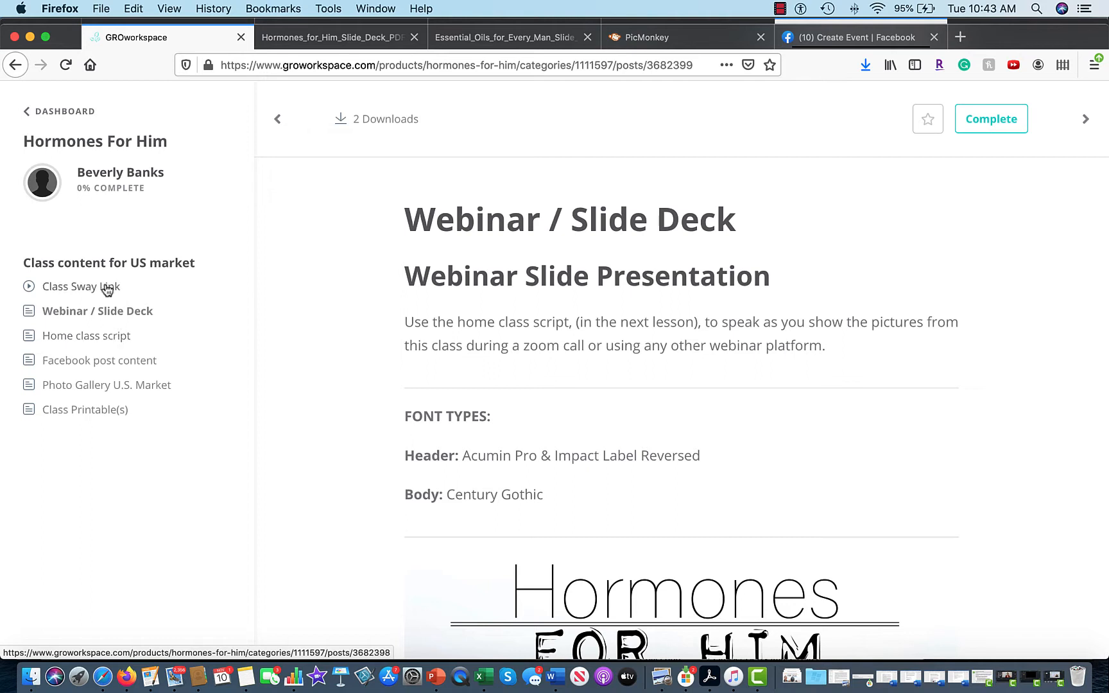
Download Hormones_for_him_class_script_.docx from the Home class script lesson and open it in Word.
click(103, 345)
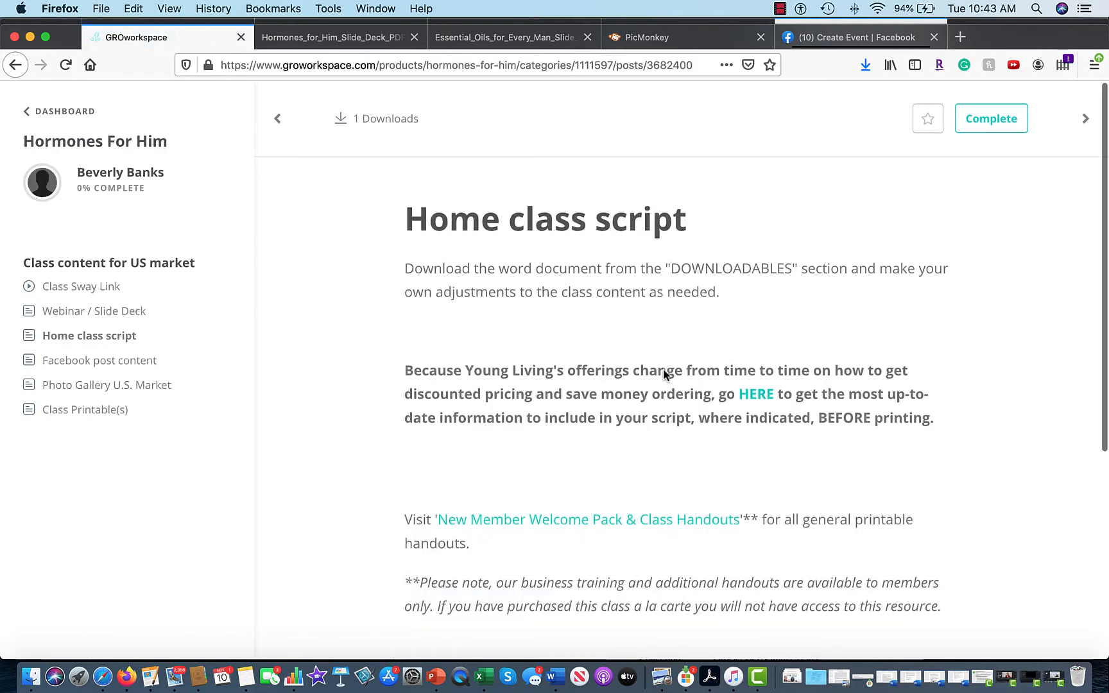
scroll(662, 371, down, 5)
scroll(658, 371, up, 5)
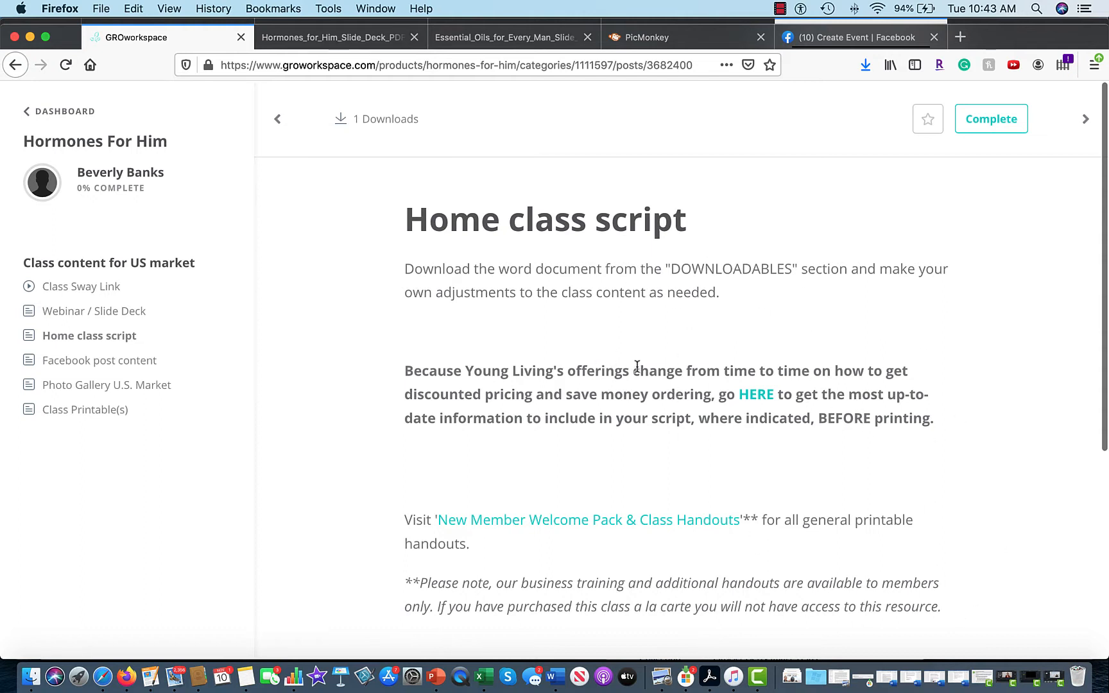
click(371, 124)
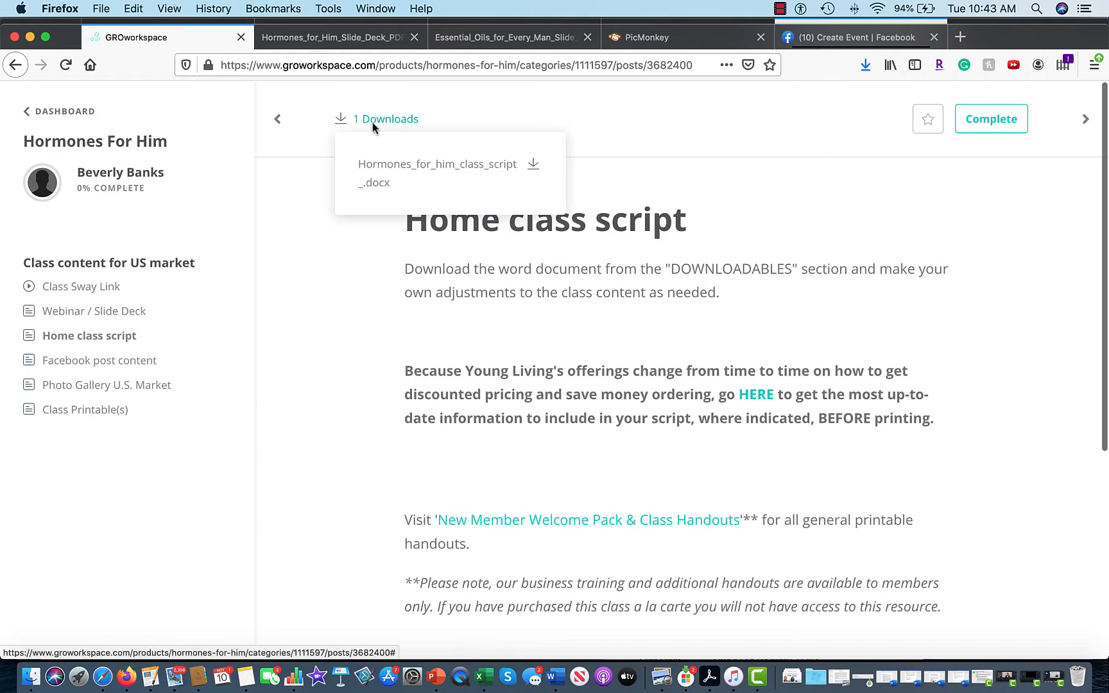
click(388, 168)
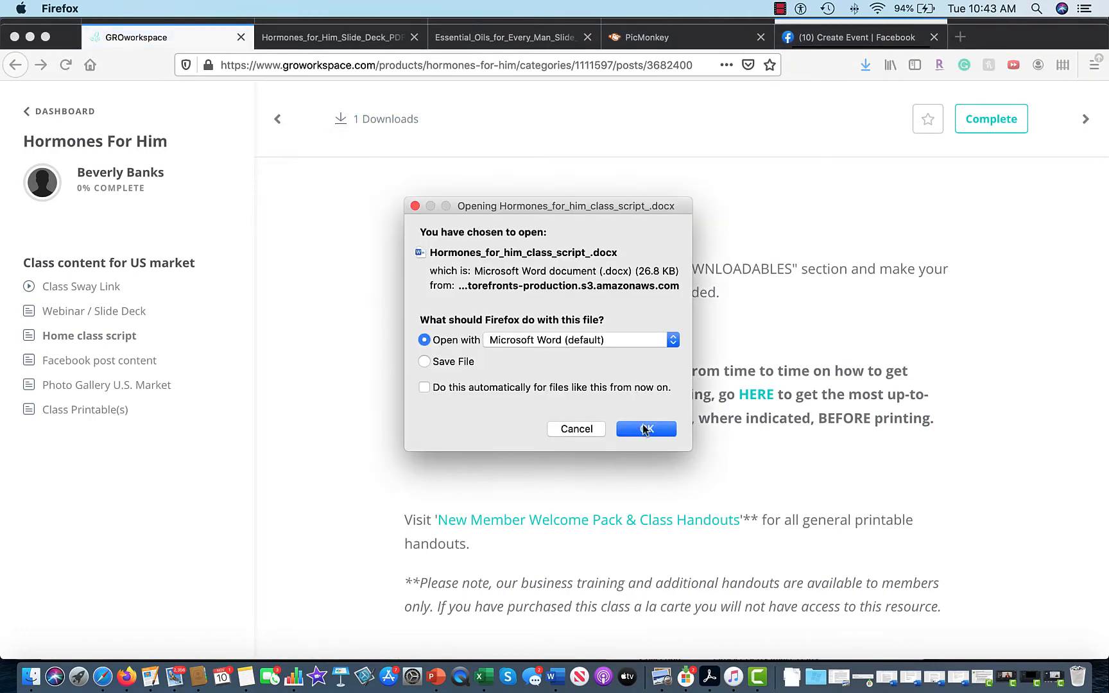
click(647, 429)
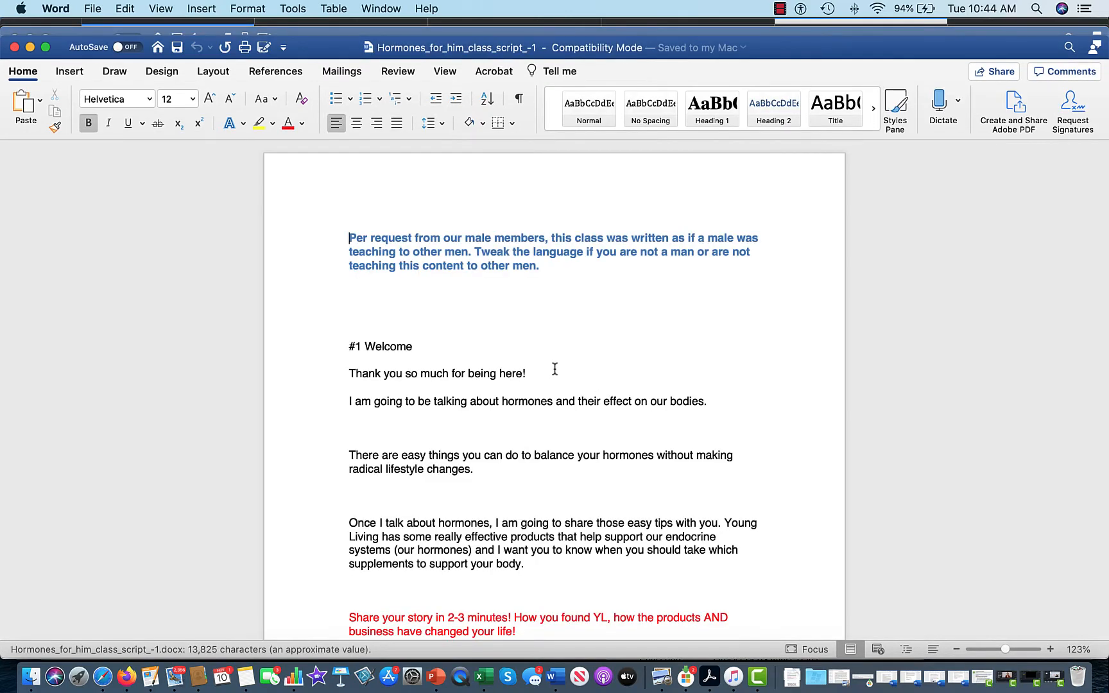
Copy the intro paragraphs from 'I am going to be talking about hormones' to 'support your body'.
scroll(555, 369, down, 3)
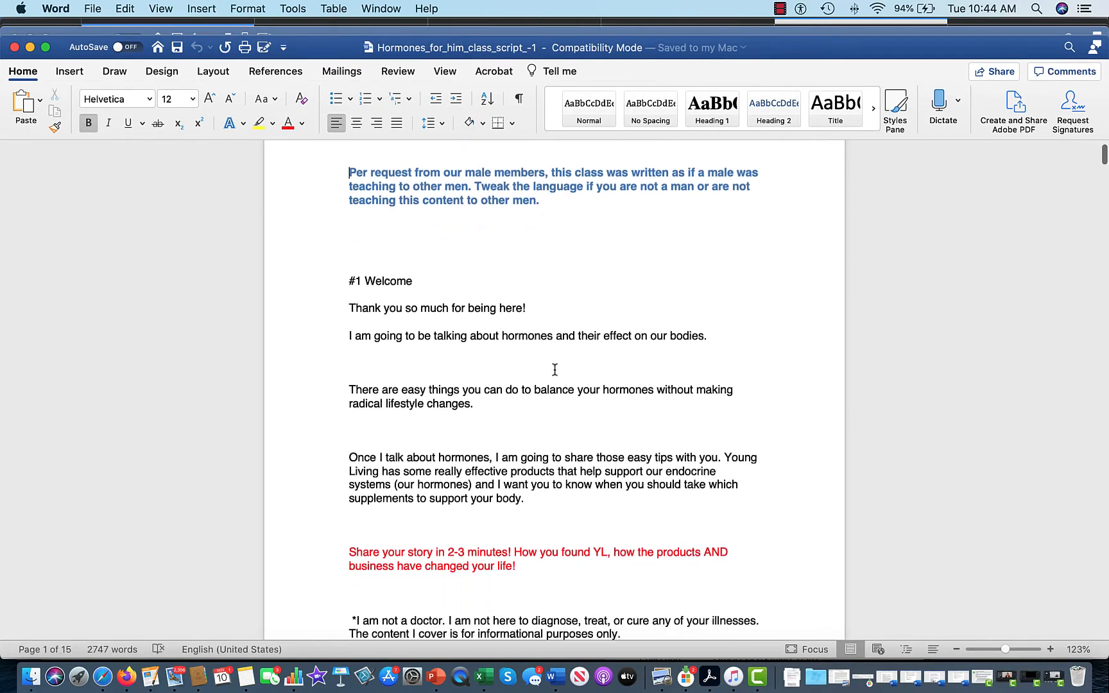
scroll(554, 369, down, 3)
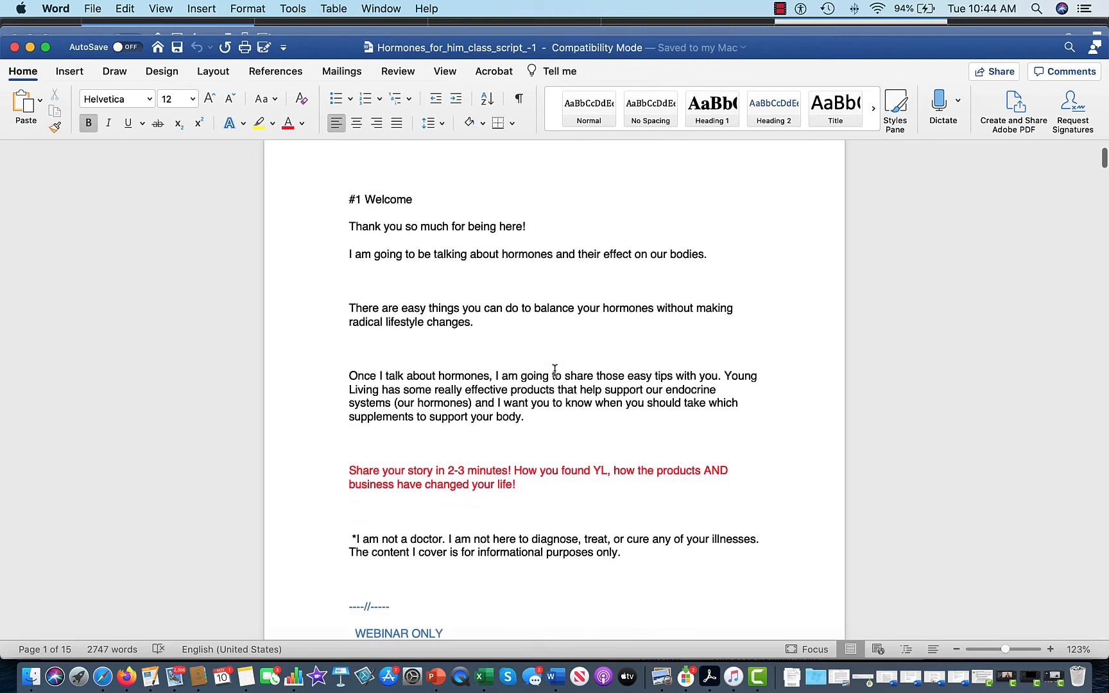
click(348, 255)
scroll(343, 257, down, 15)
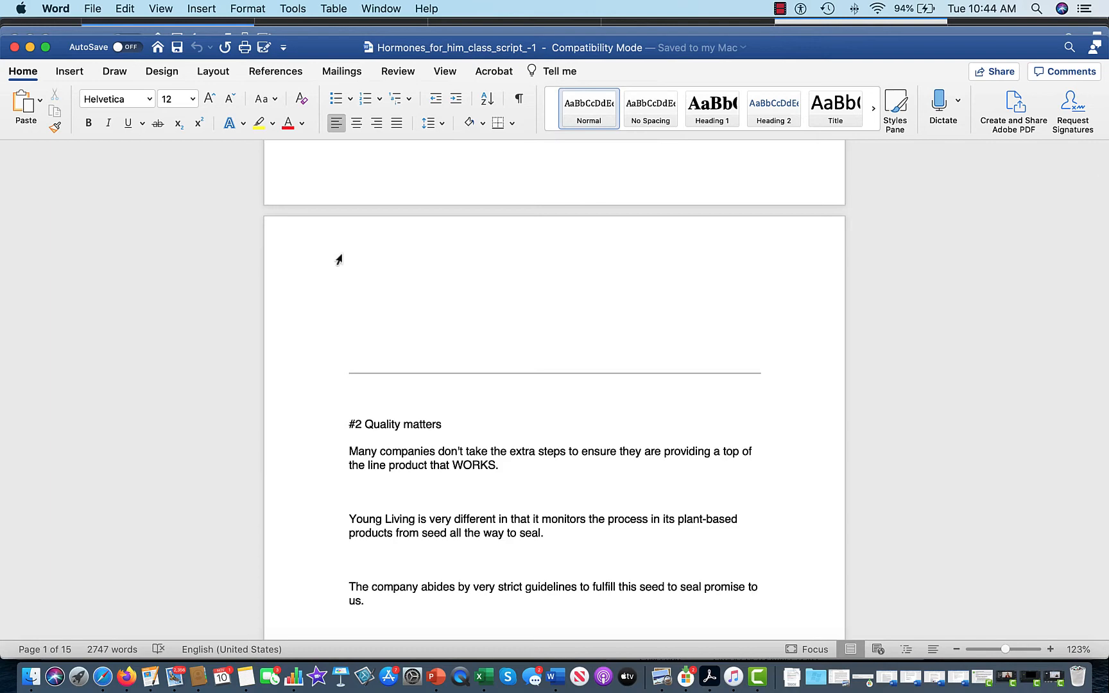
scroll(338, 259, up, 15)
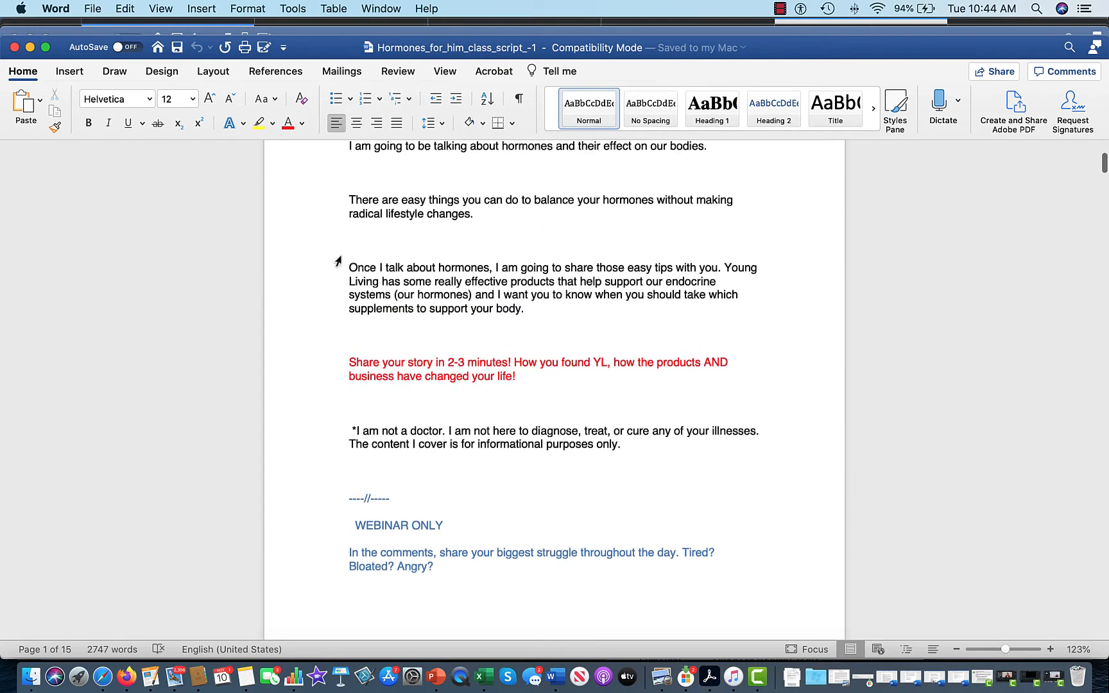
scroll(338, 261, up, 2)
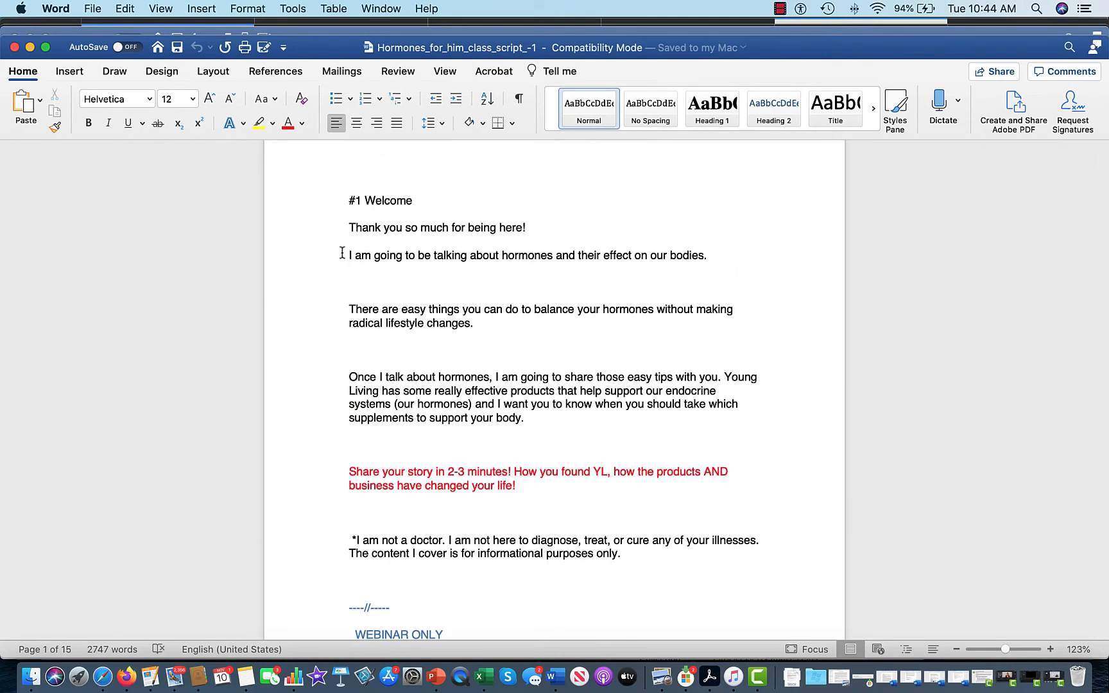
drag(345, 251, 619, 430)
key(super+c)
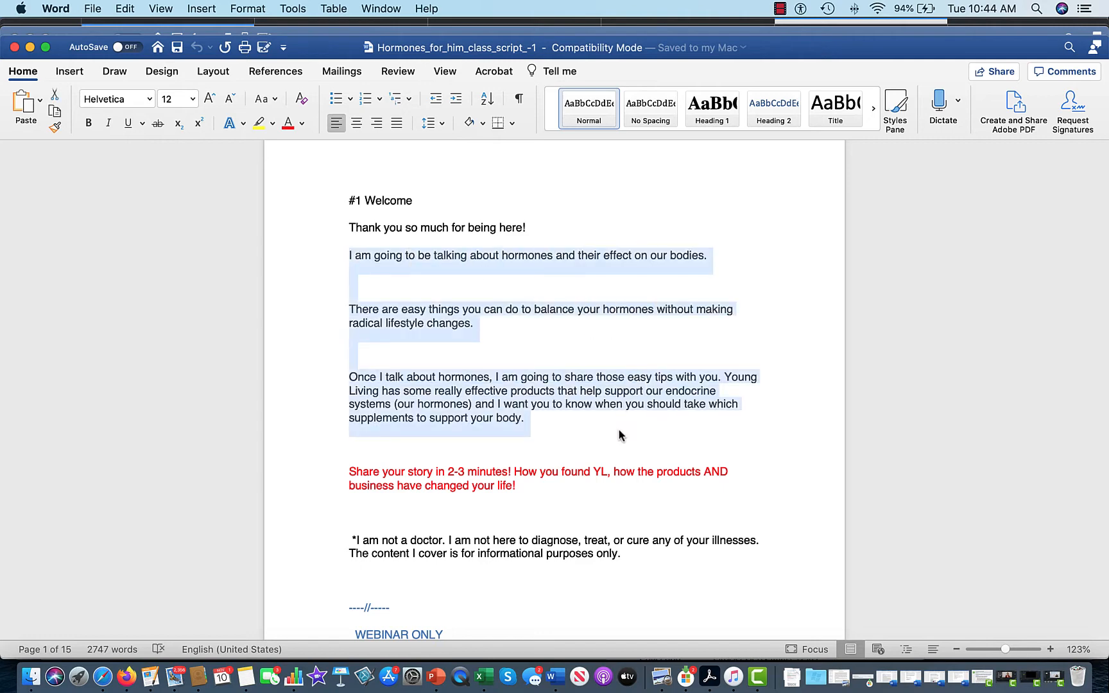
click(126, 671)
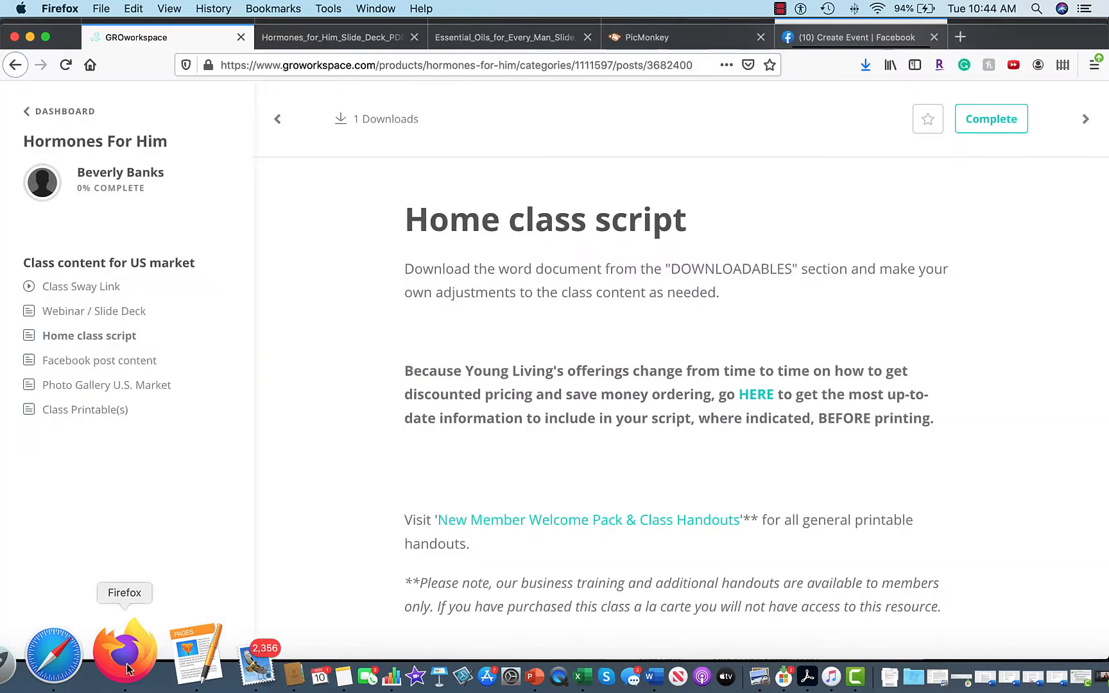
Paste the script into the event description and rewrite its opening as 'Monday, grab your guy and come to our class just for the men.'.
click(784, 46)
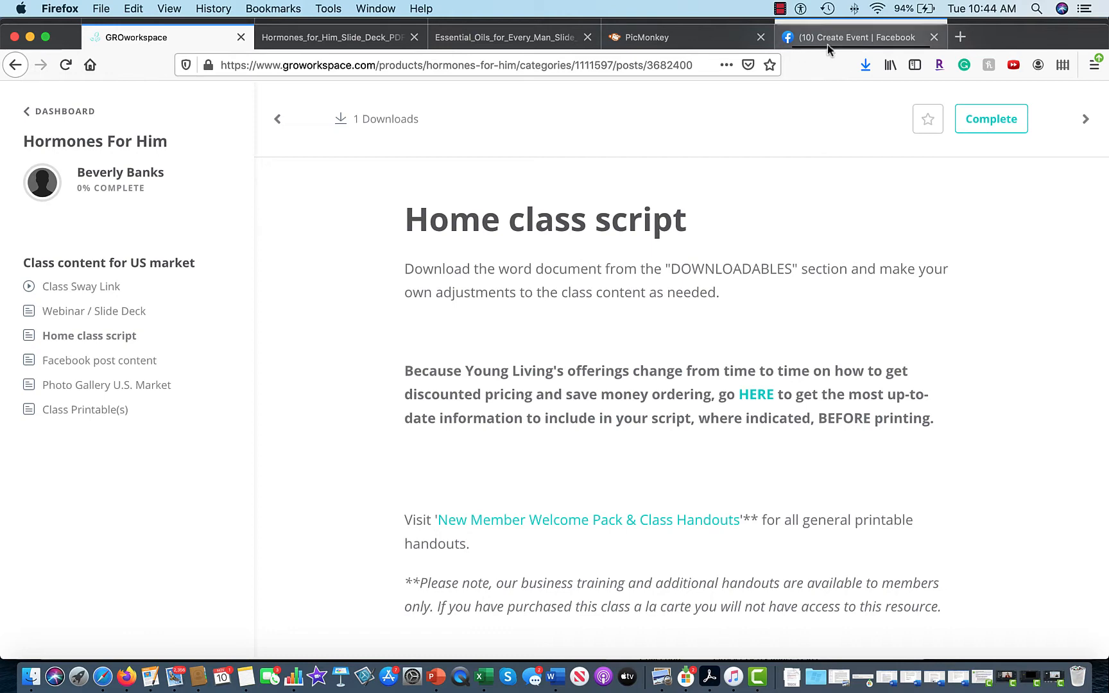
click(105, 461)
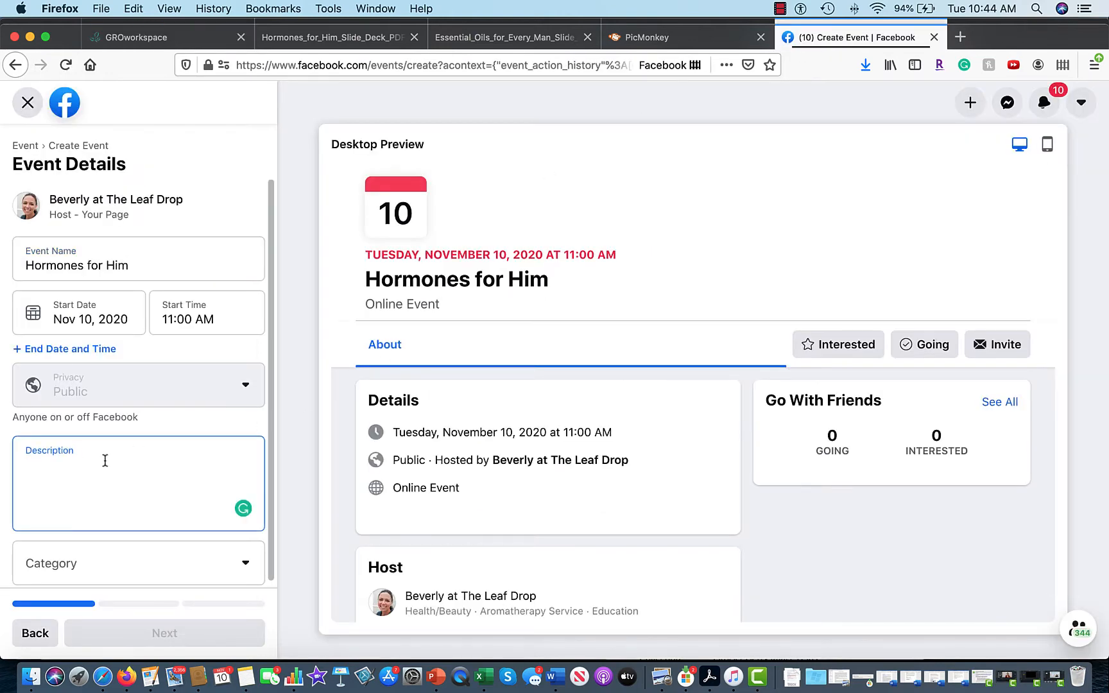
key(super+v)
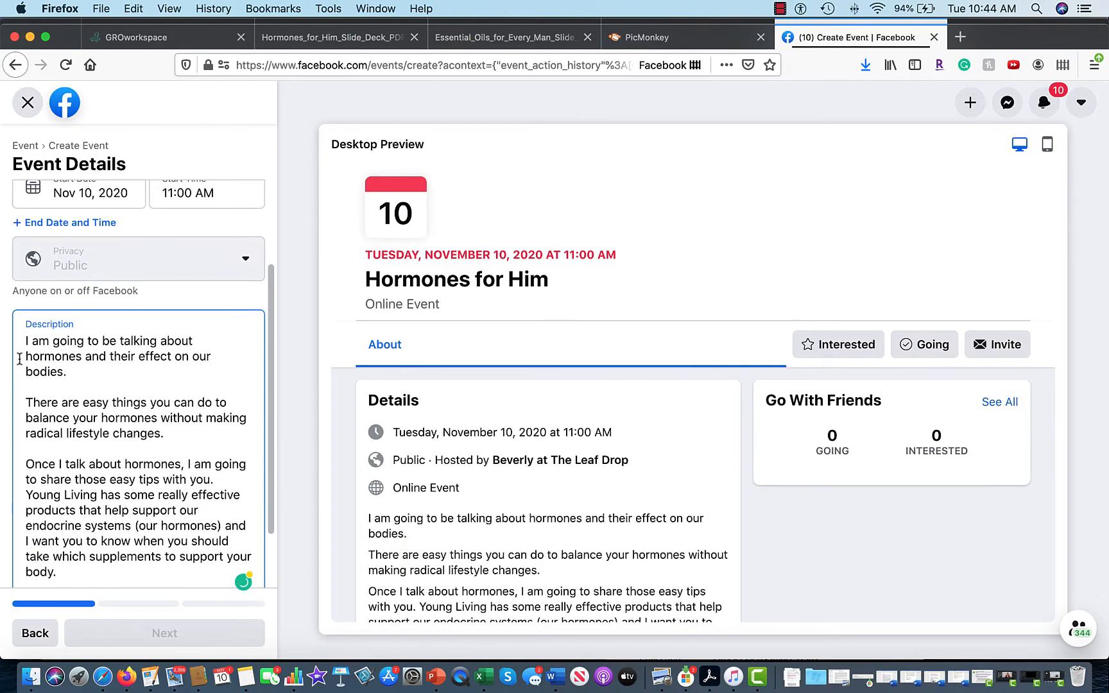
drag(24, 341, 199, 339)
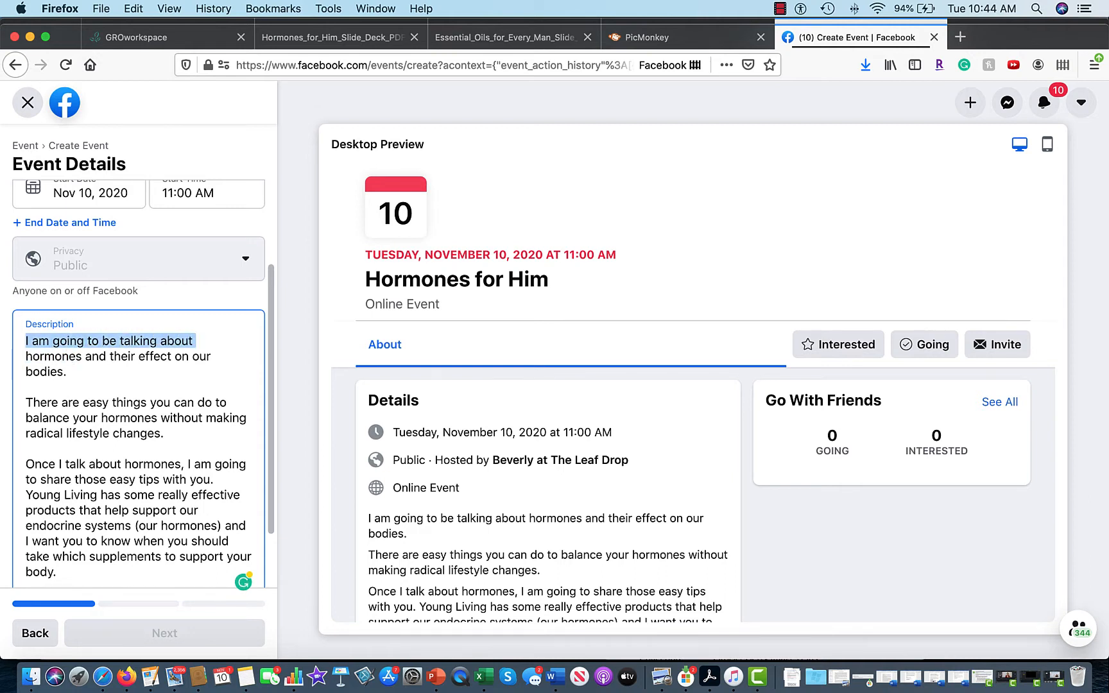
text(This monda)
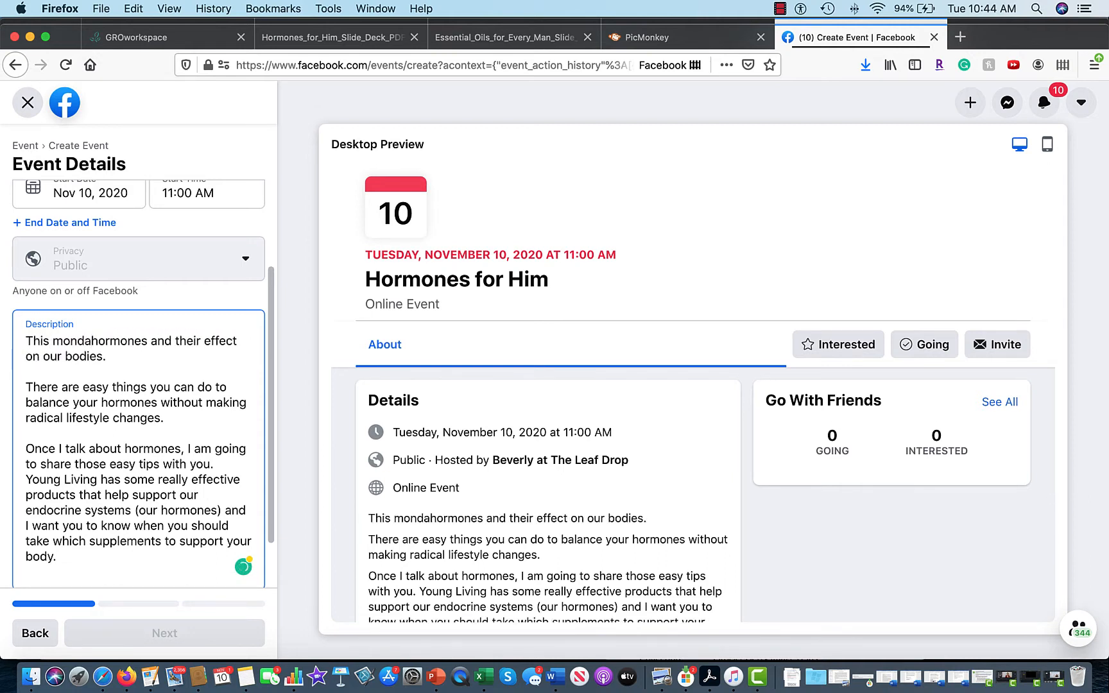
key(BackSpace)
key(BackSpace)
key(BackSpace)
key(BackSpace)
key(BackSpace)
key(BackSpace)
text(M)
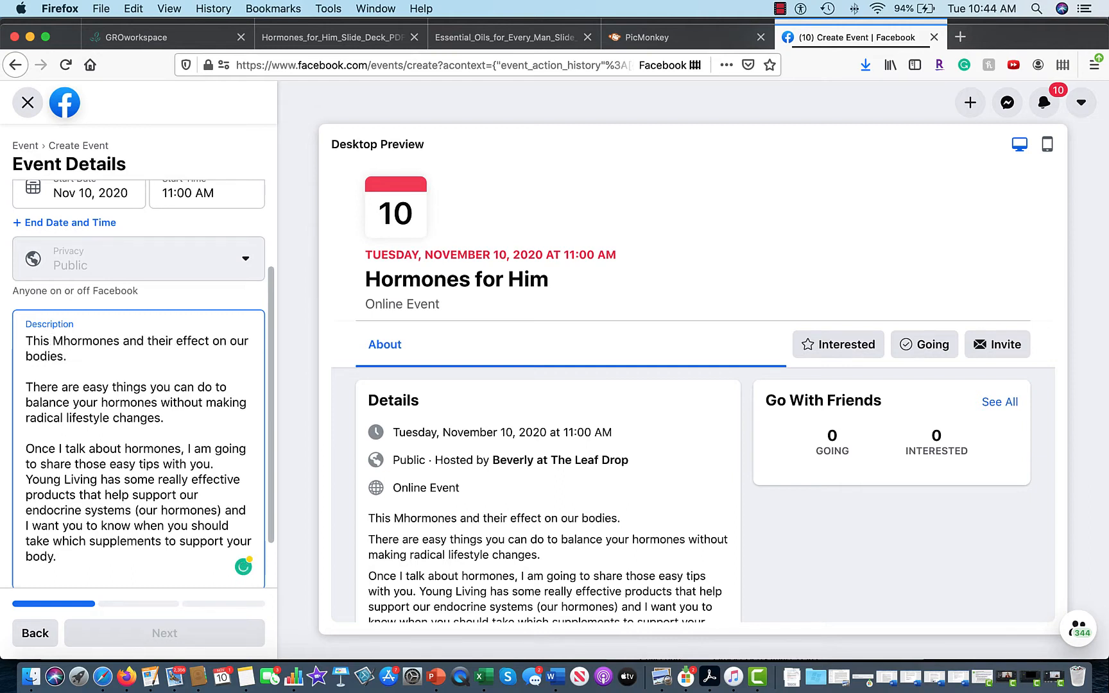
text(onday, g)
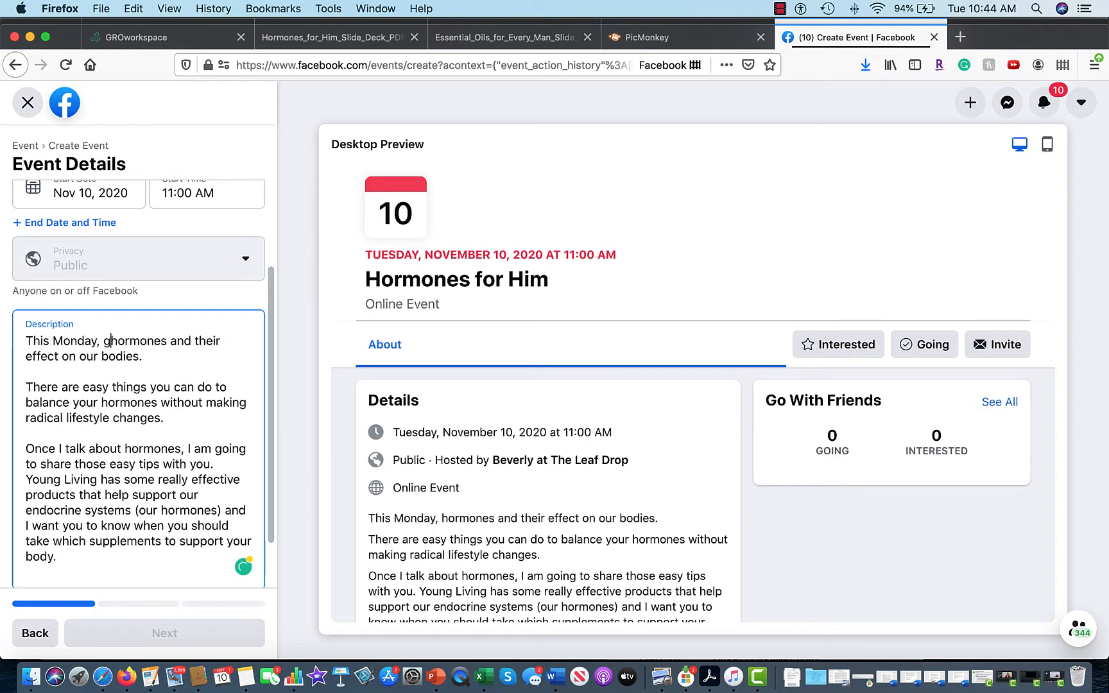
text(rab your g)
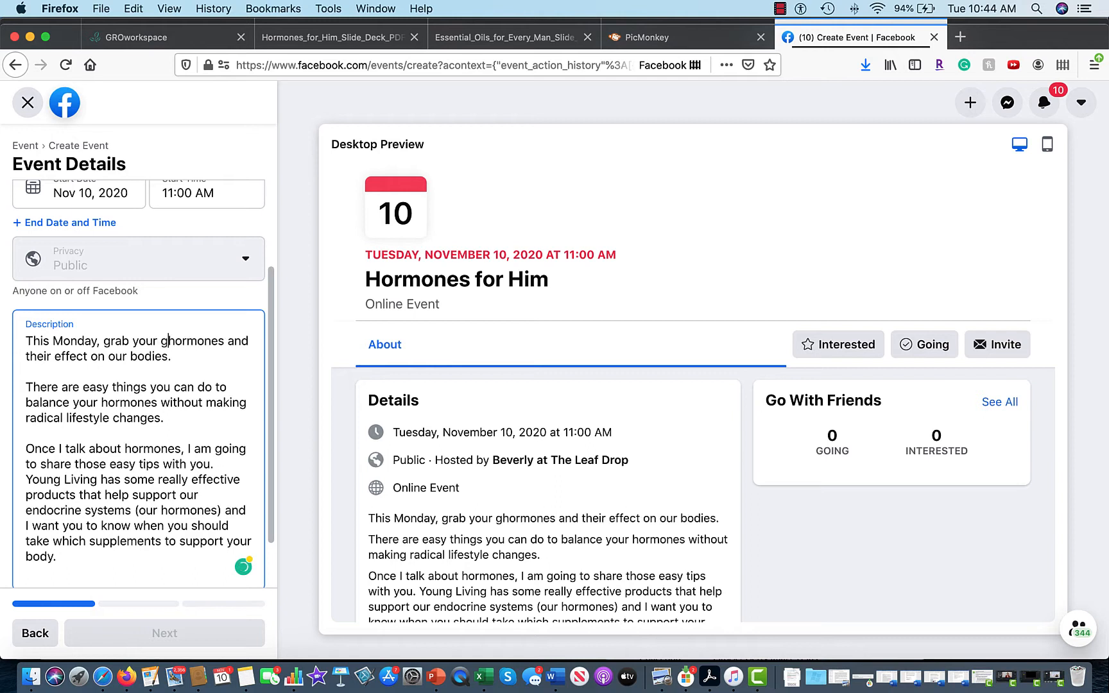
text(uy )
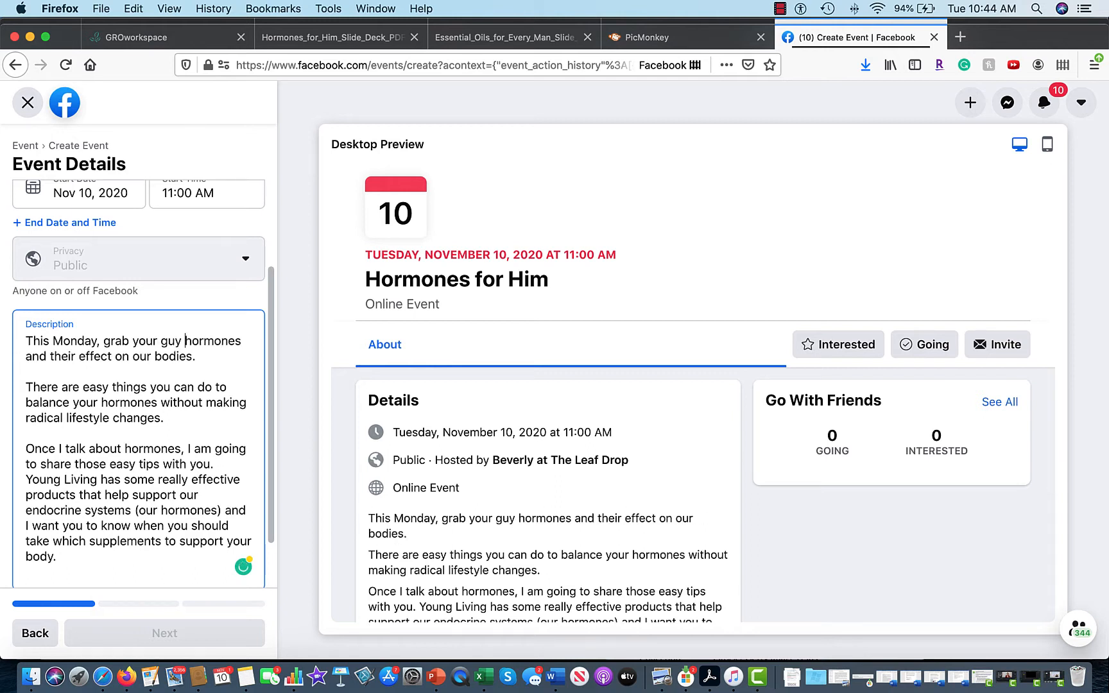
text(and )
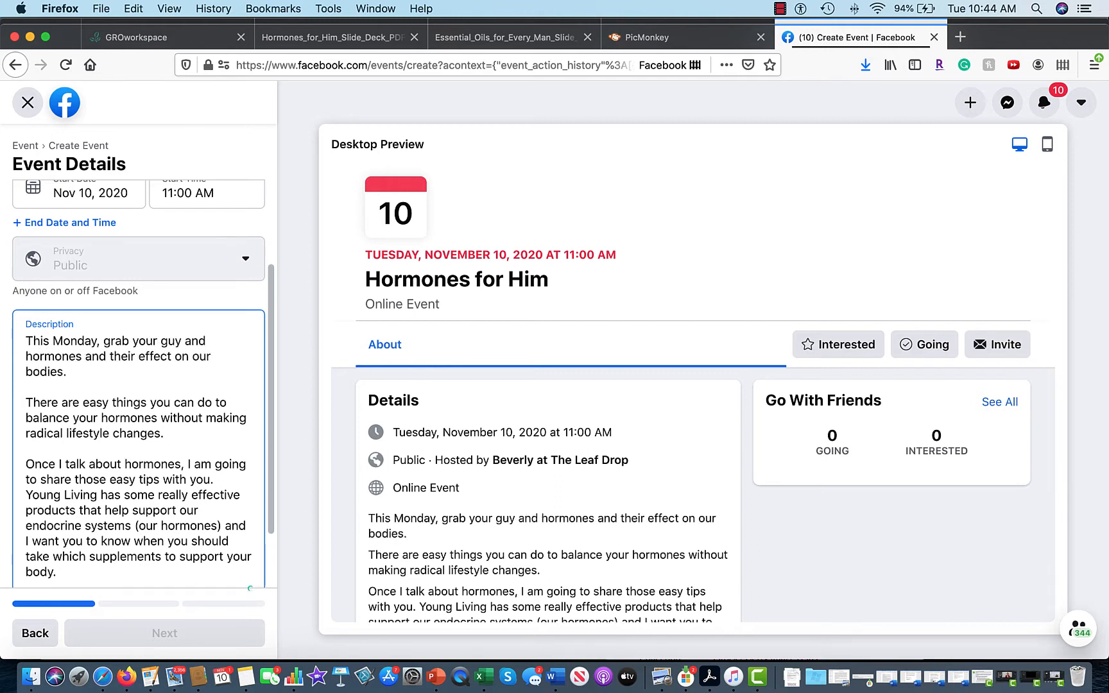
text(come to our)
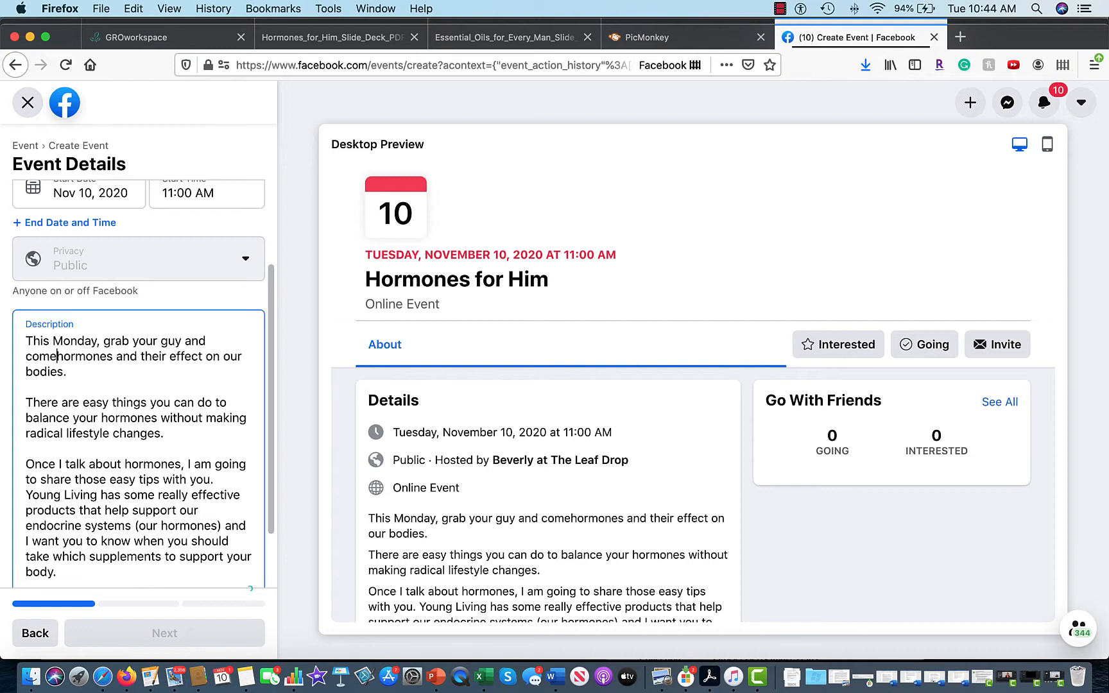
text( class j)
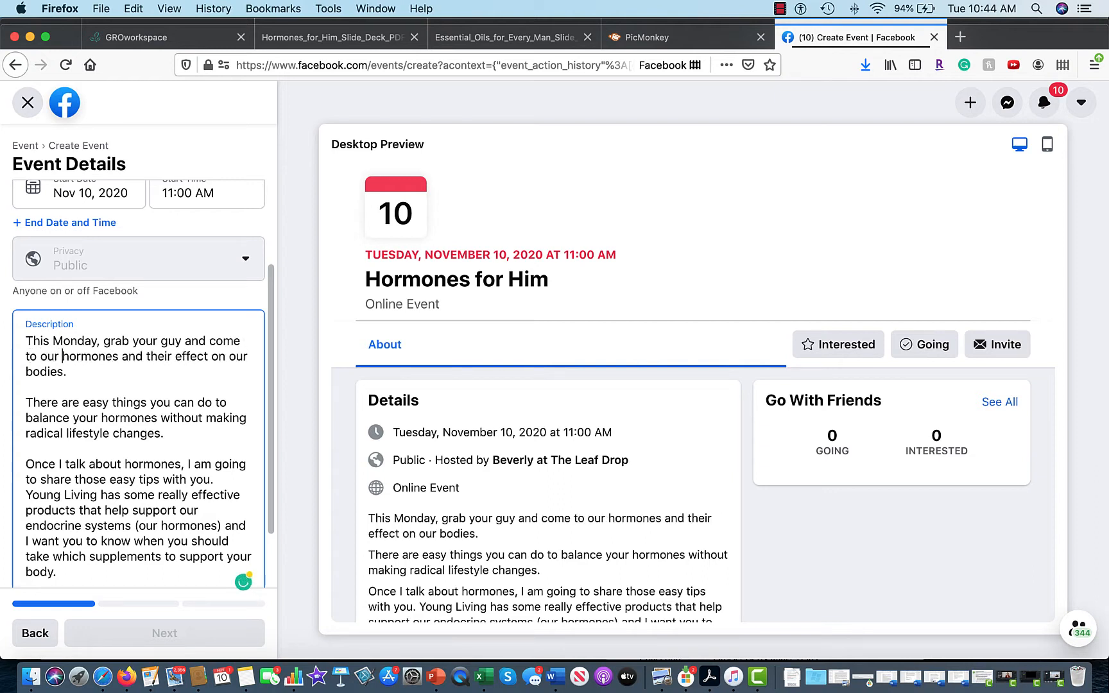
text(ust for the men)
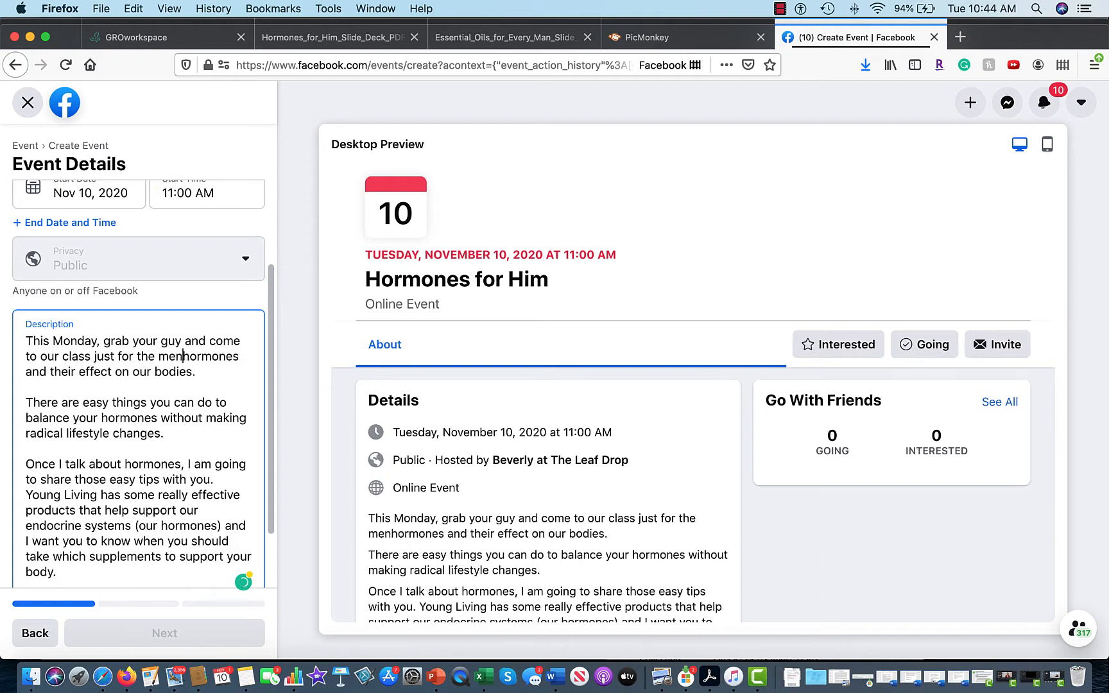
text(. We will be )
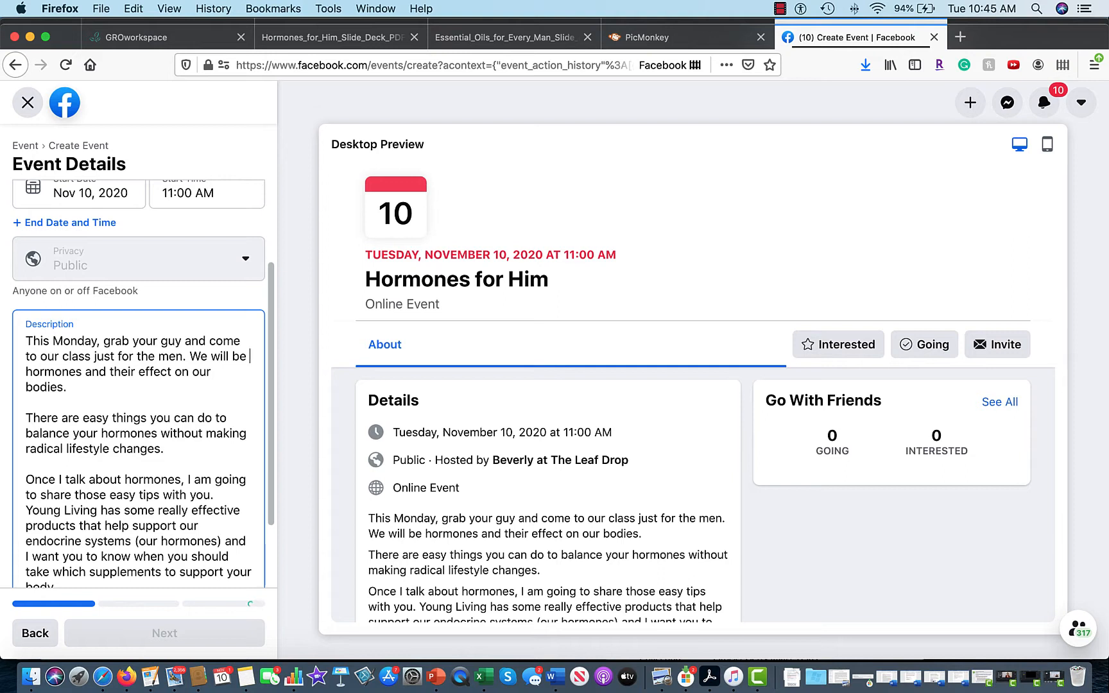
text(showing you how)
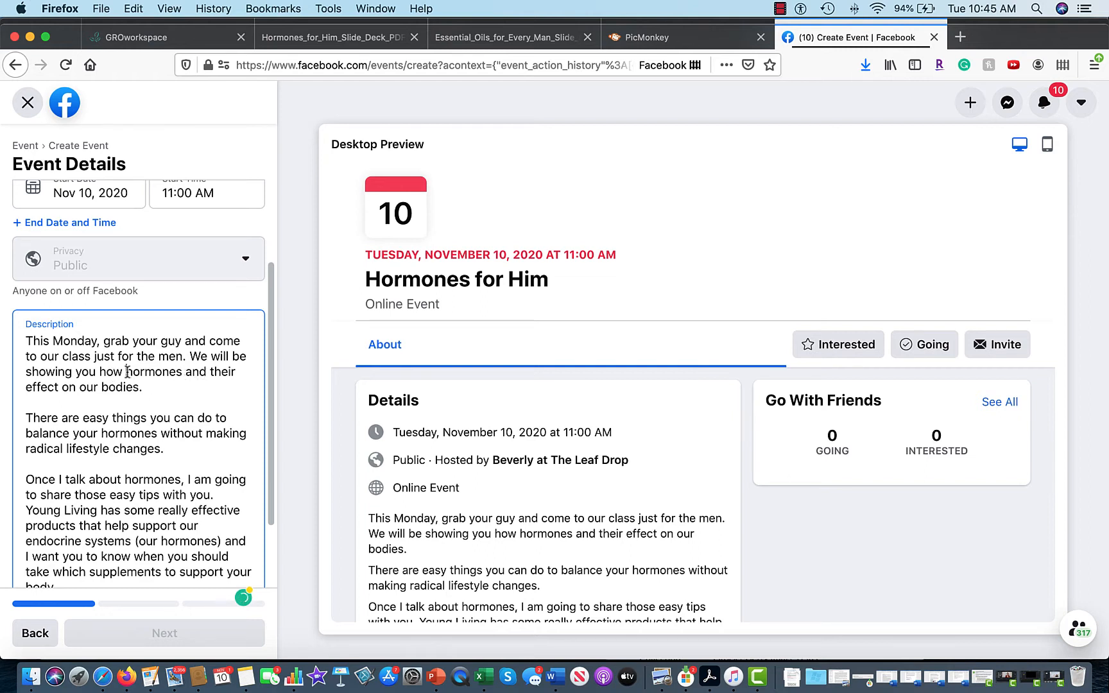
Delete the leftover fragments 'hormones and their effect on', 'our' and 'you how bodies' from the opening paragraph.
drag(128, 373, 78, 389)
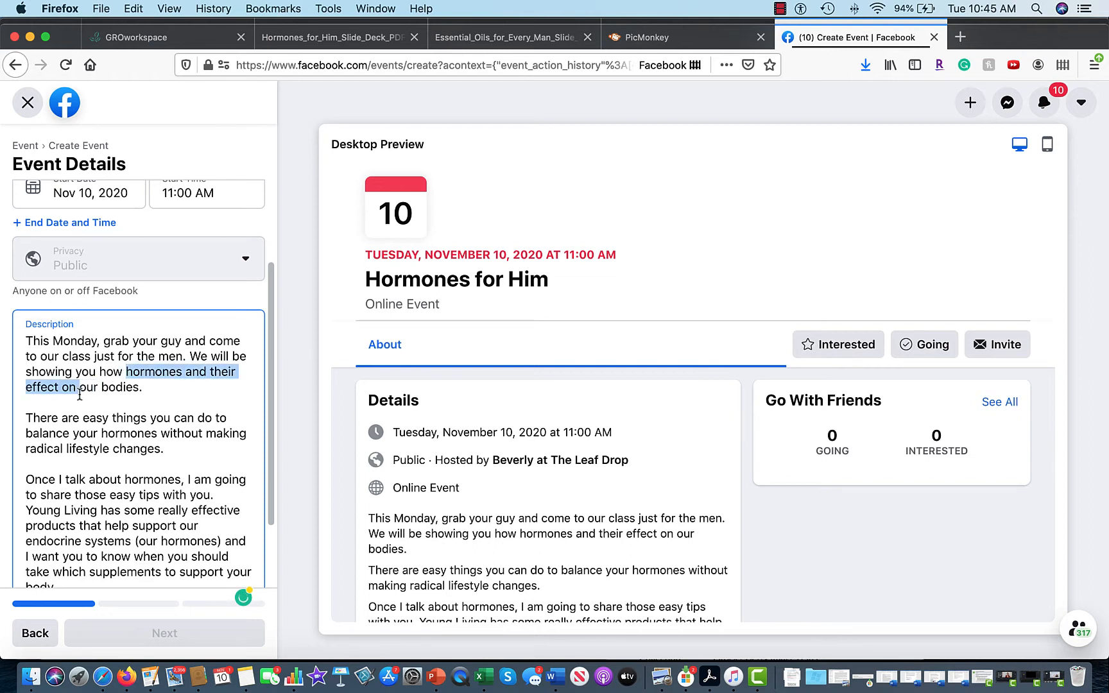
key(BackSpace)
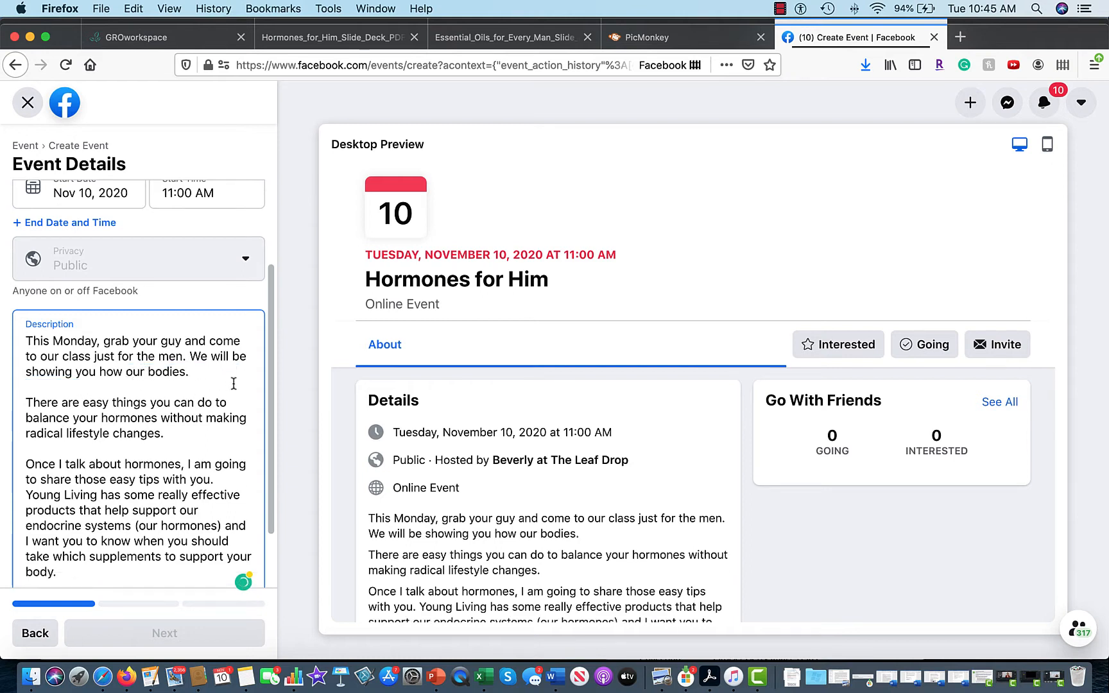
key(Delete)
key(Delete)
key(Delete)
key(Delete)
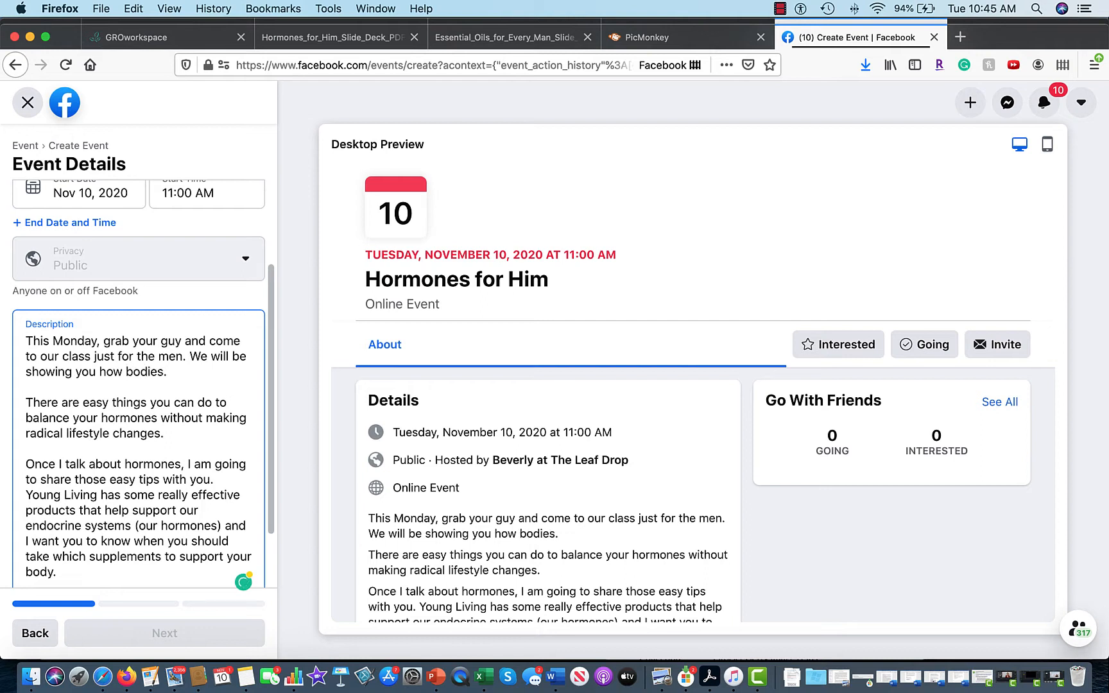
text(their)
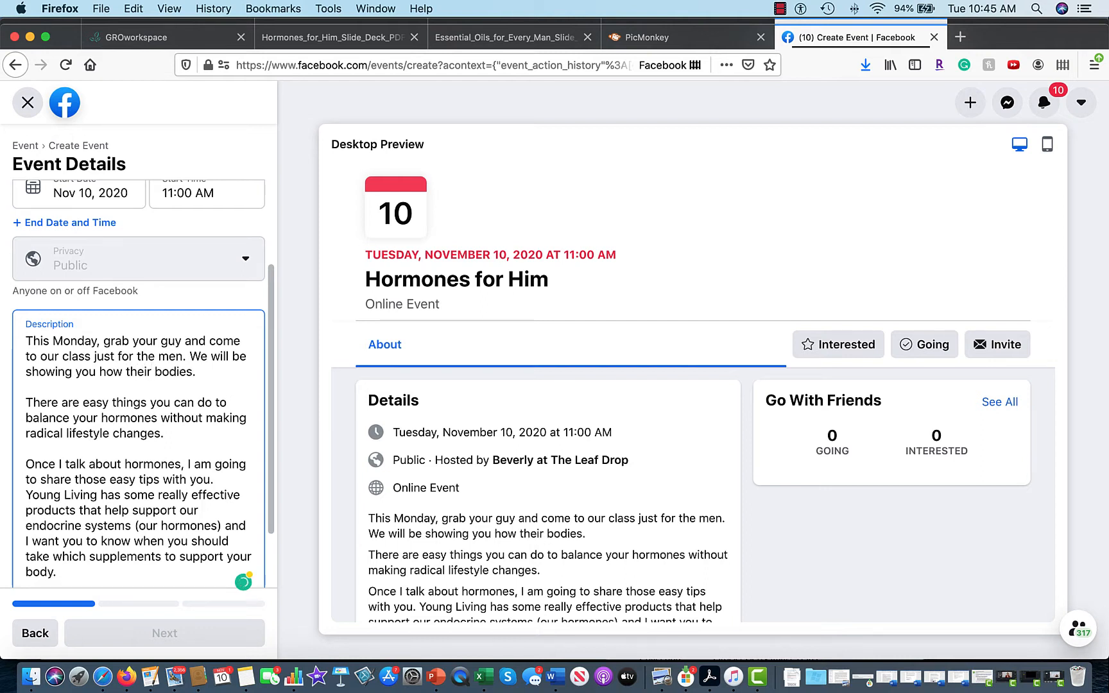
key(BackSpace)
key(BackSpace)
key(BackSpace)
key(BackSpace)
key(BackSpace)
key(BackSpace)
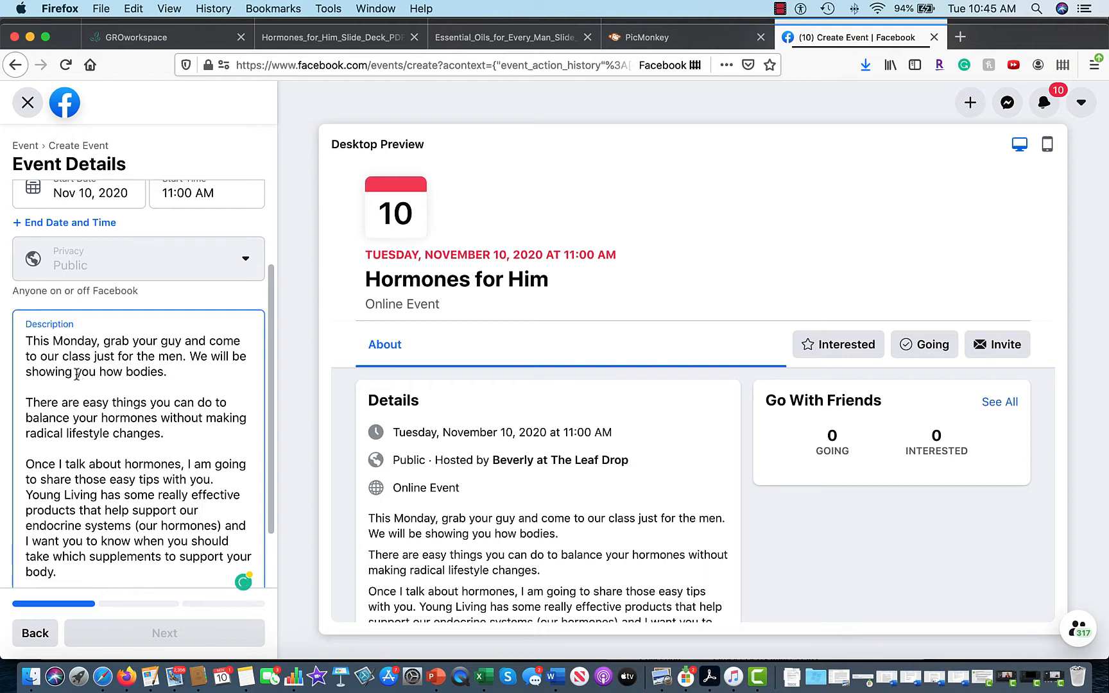
drag(76, 372, 169, 373)
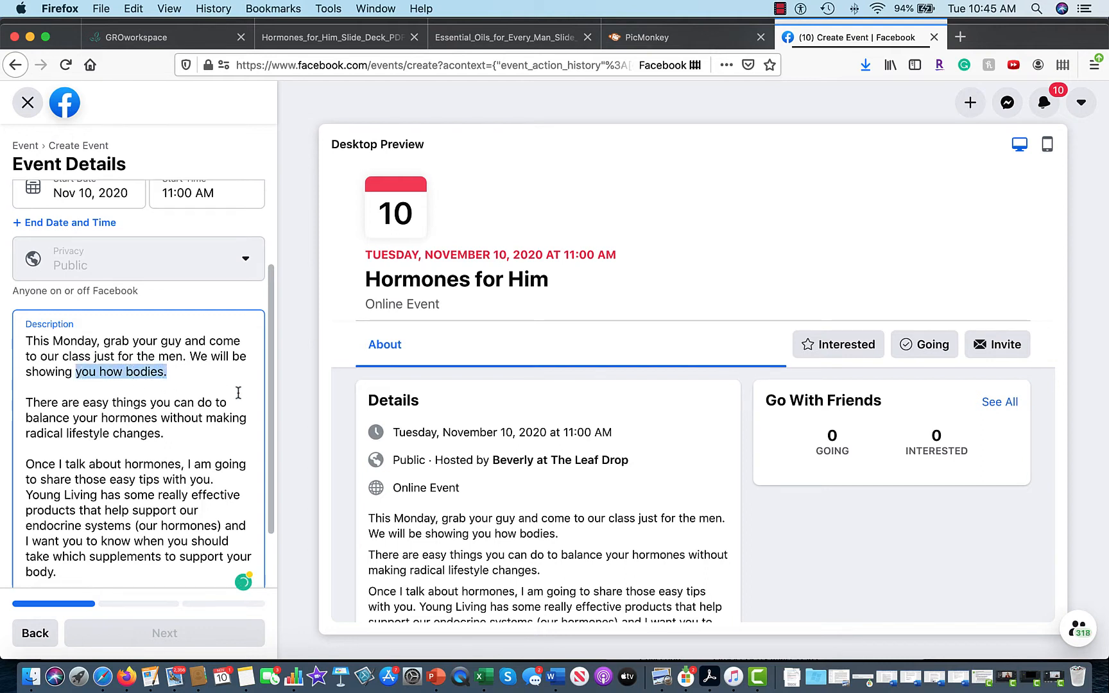
key(BackSpace)
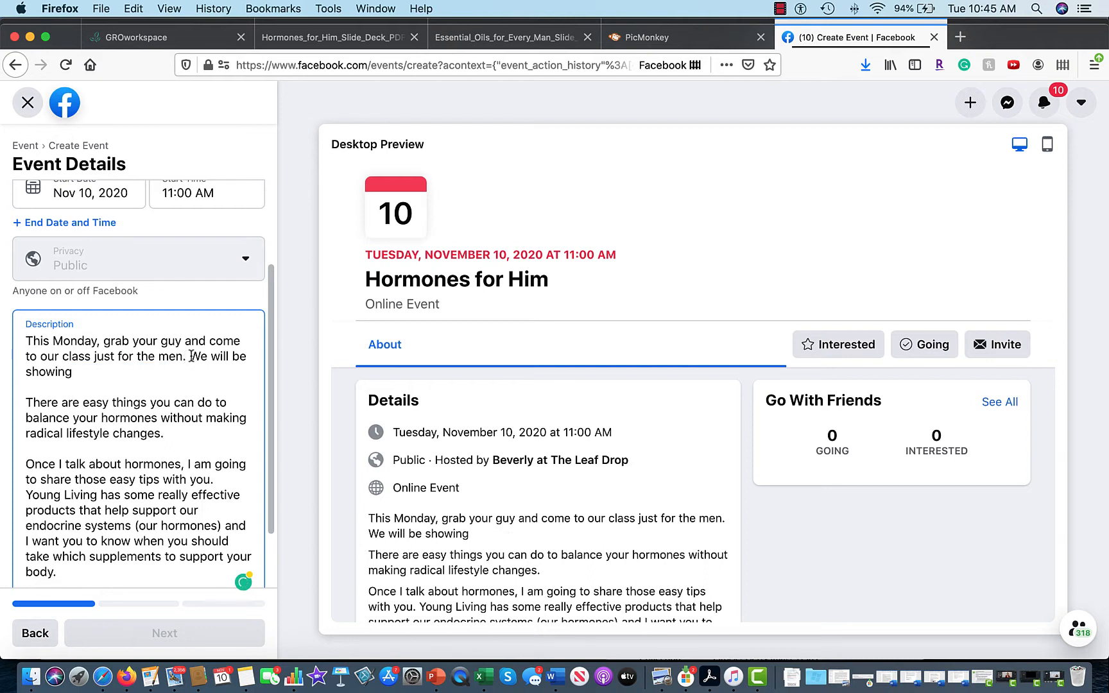
drag(191, 356, 219, 371)
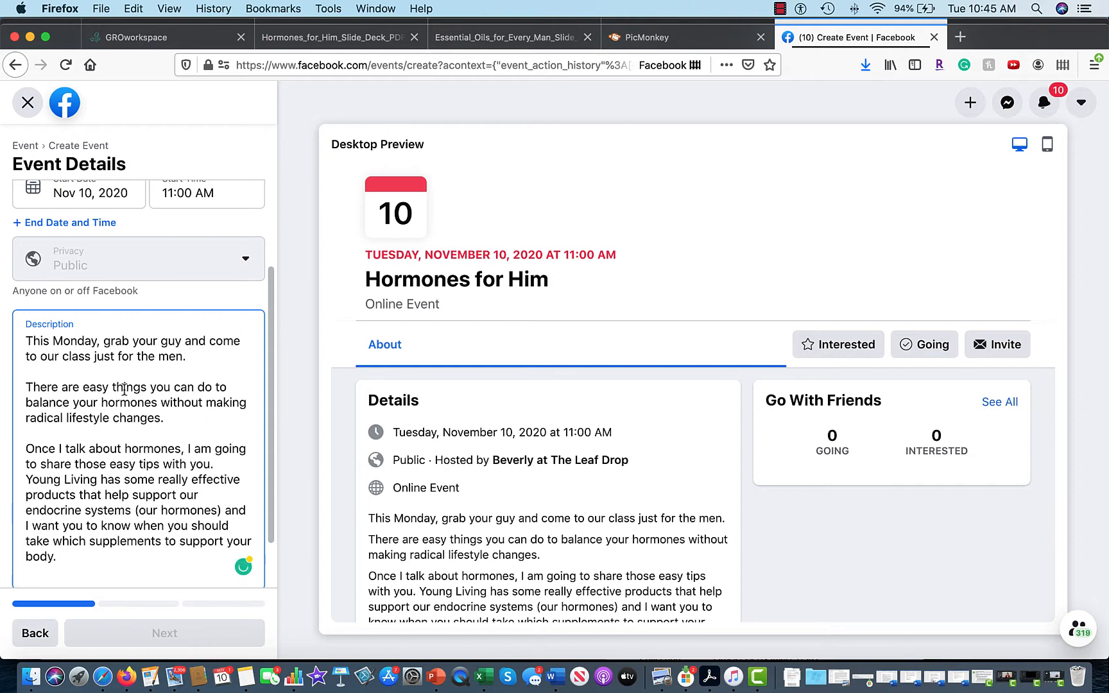
Insert 'and testosterone' after hormones and delete 'Once I talk about hormones,' and 'those easy'.
click(157, 402)
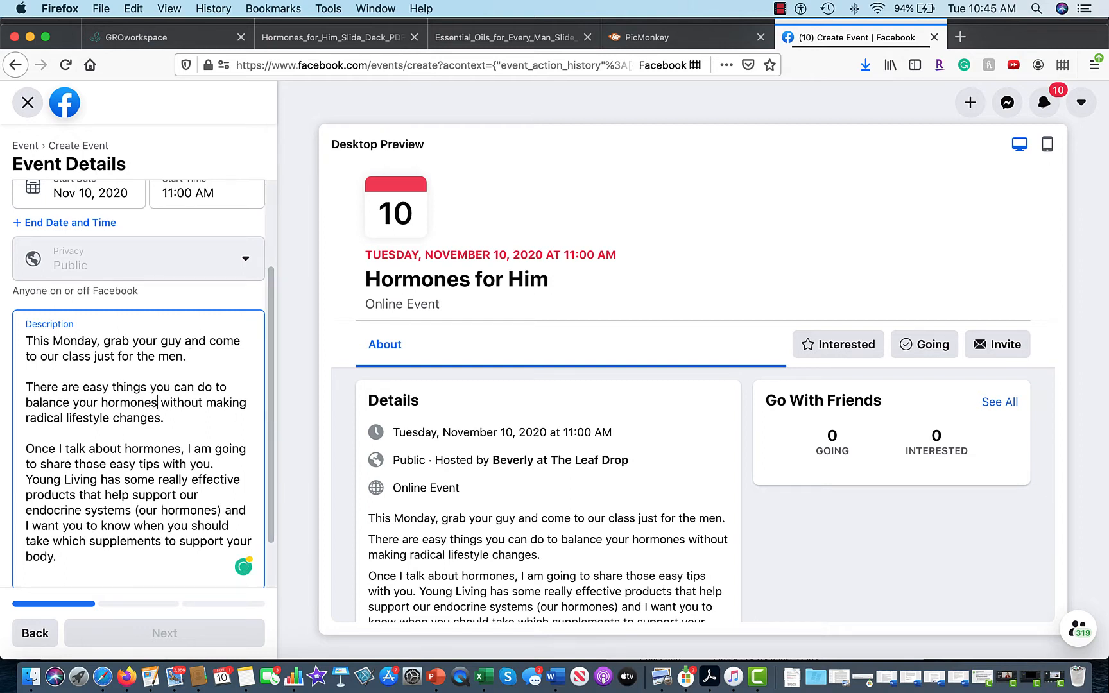
text(and test )
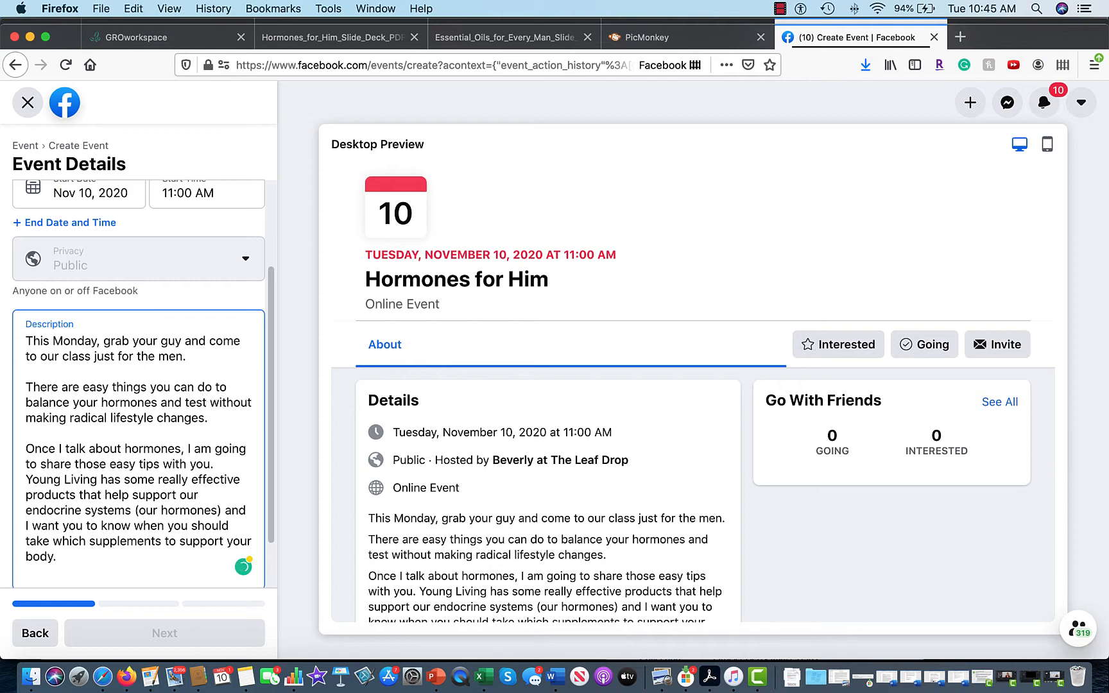
text(ostero)
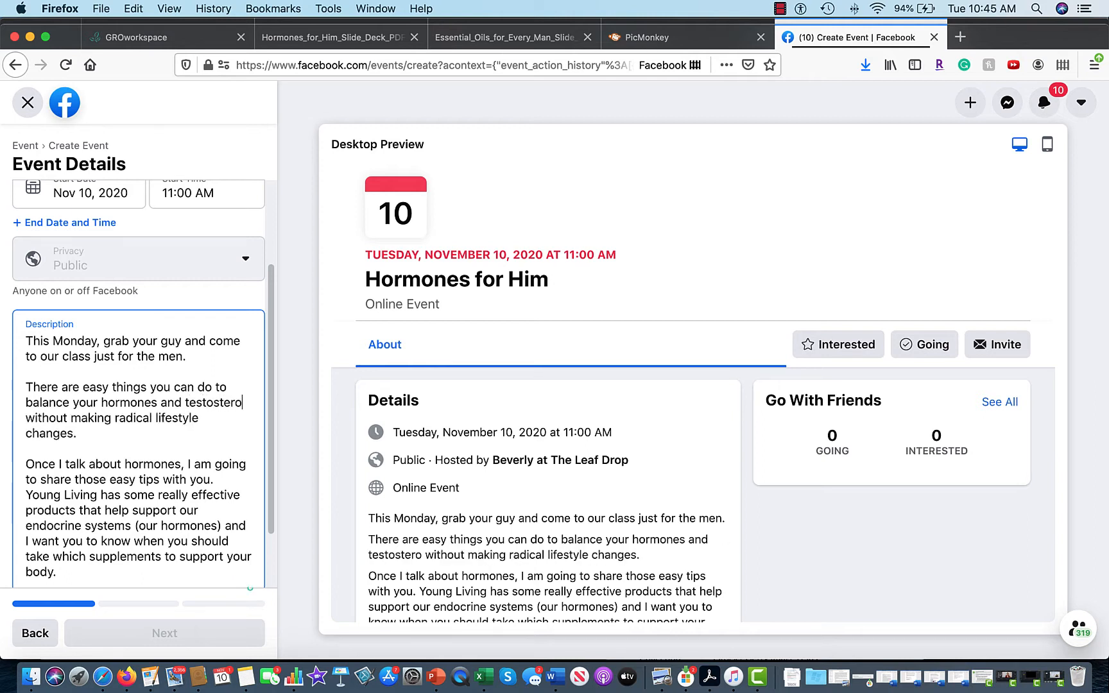
text(ne)
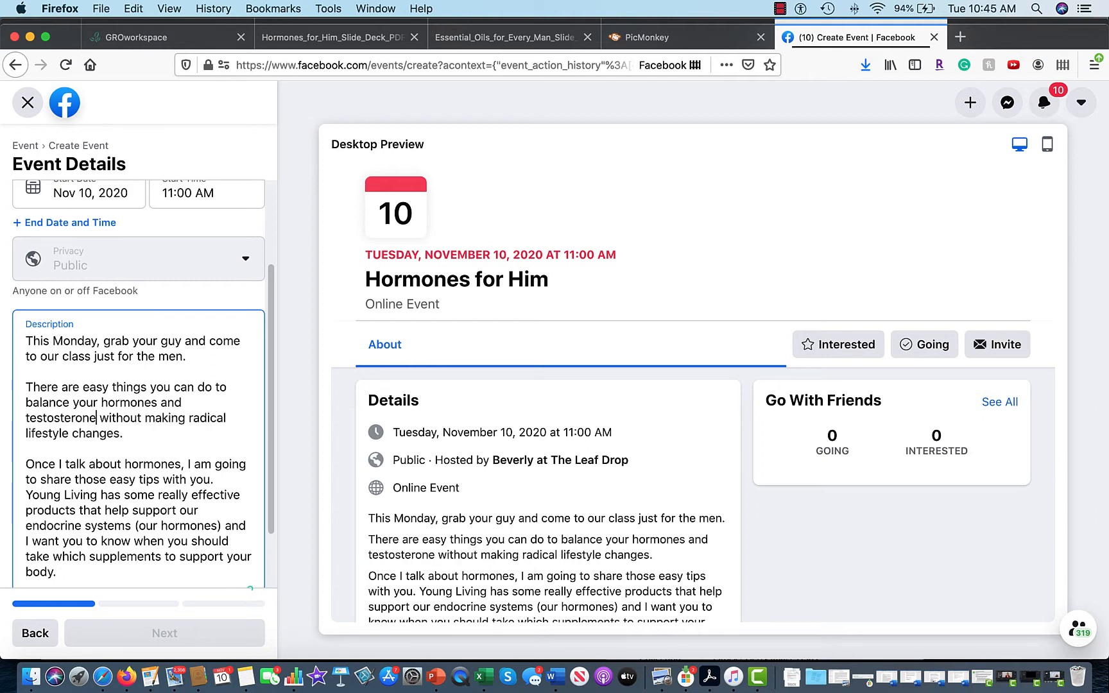
click(162, 412)
scroll(134, 429, down, 2)
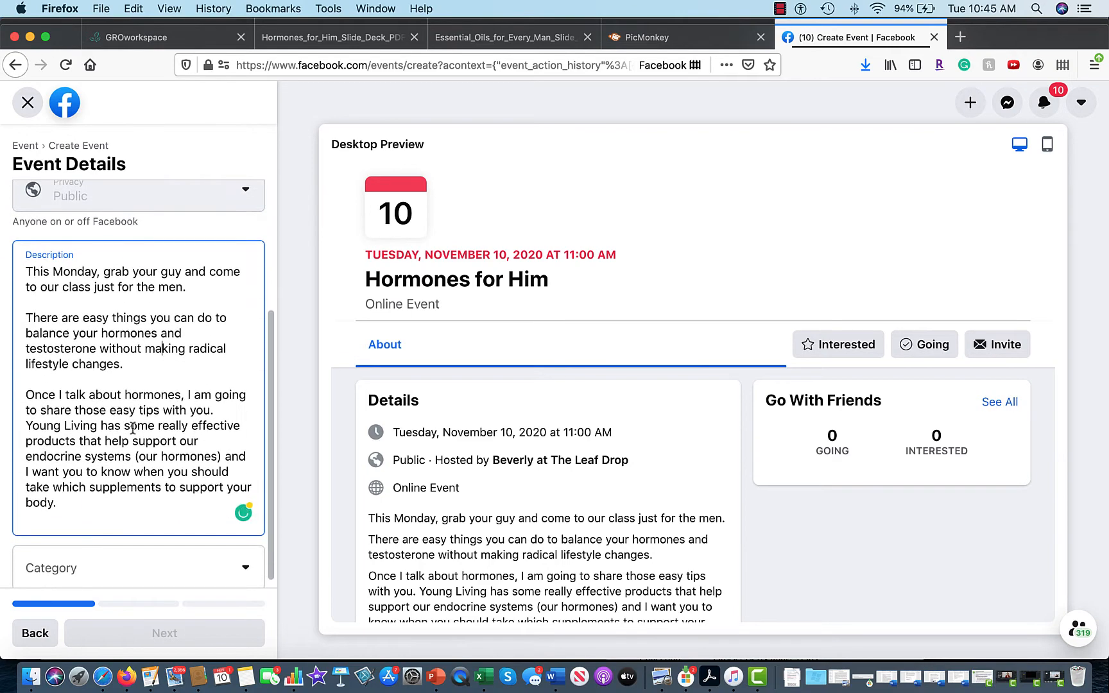
scroll(133, 428, down, 1)
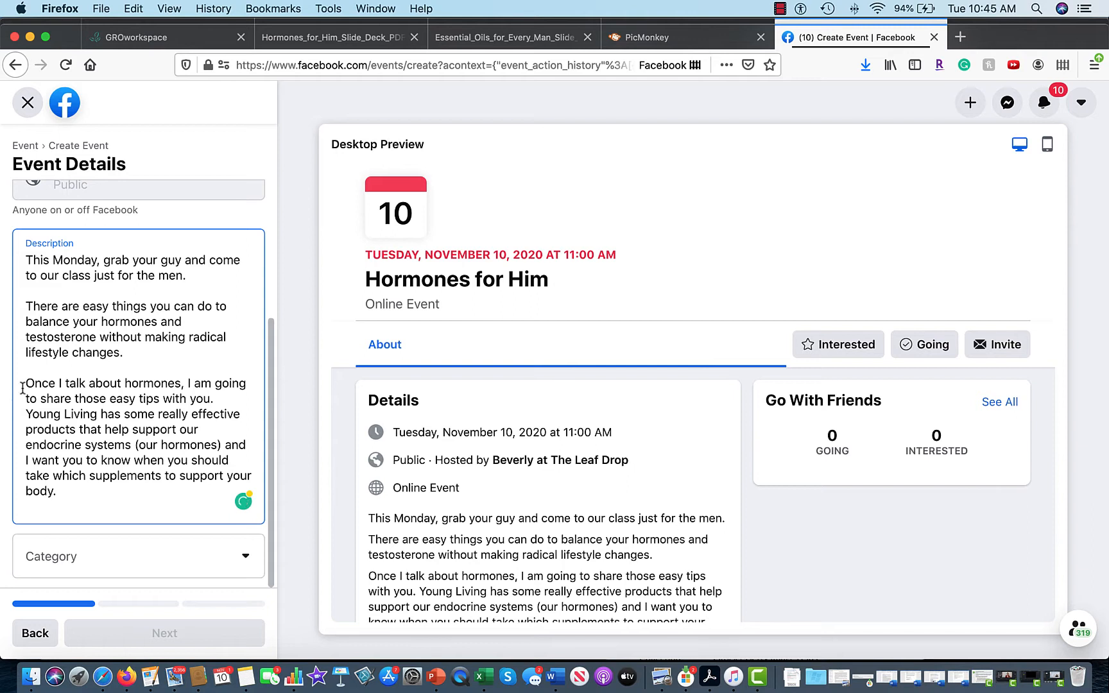
drag(24, 383, 187, 385)
key(BackSpace)
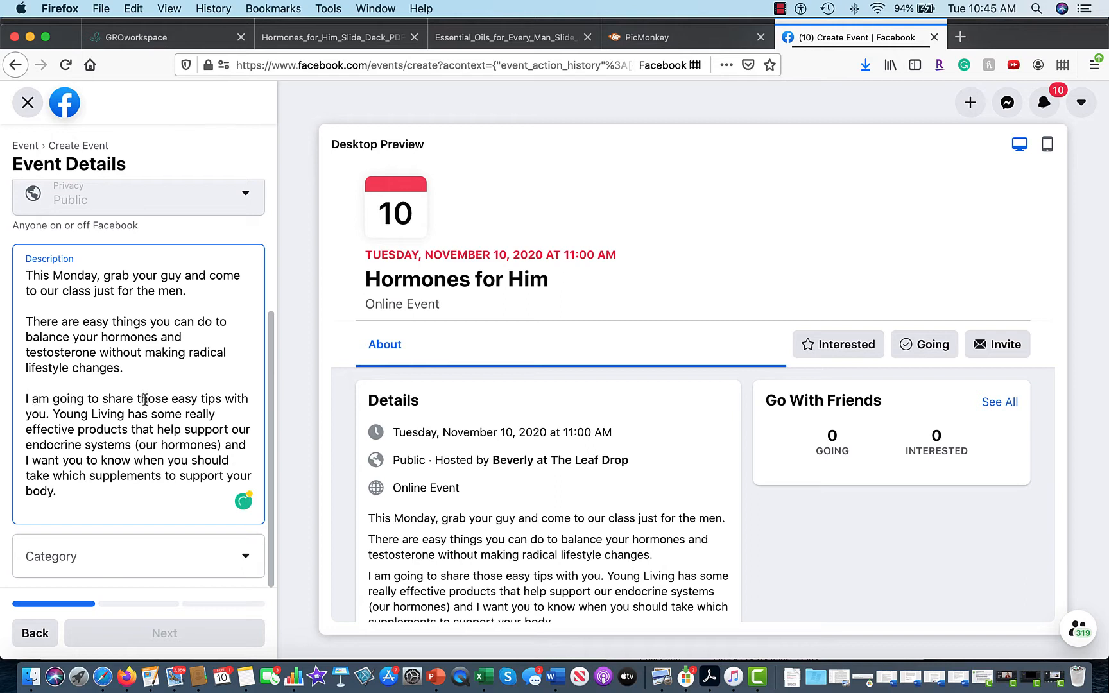
drag(137, 398, 203, 402)
key(BackSpace)
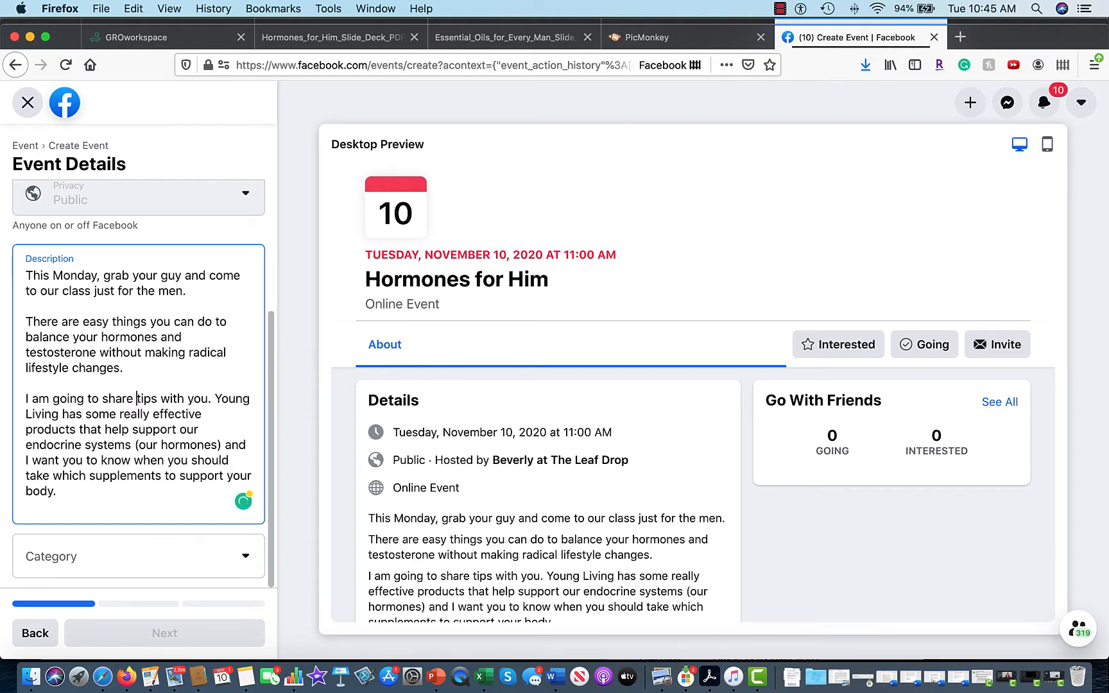
Add 'and' after 'with you', replace 'endocrine systems (our' with 'male', and add 'and supplements' after products.
click(206, 401)
text(a)
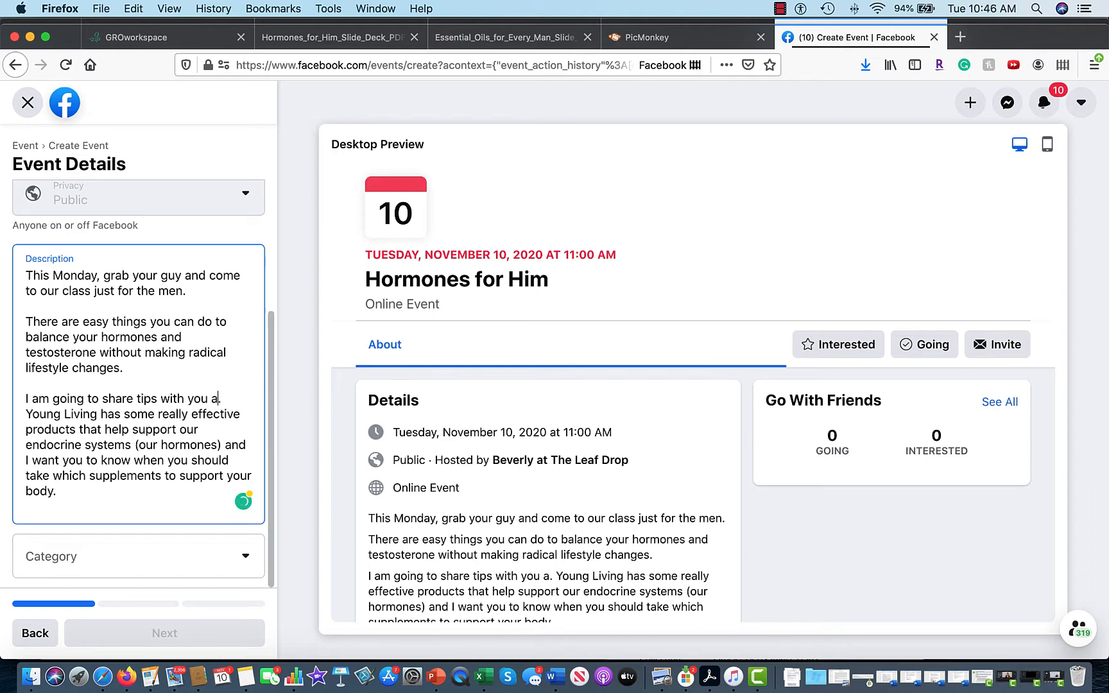
text(nd)
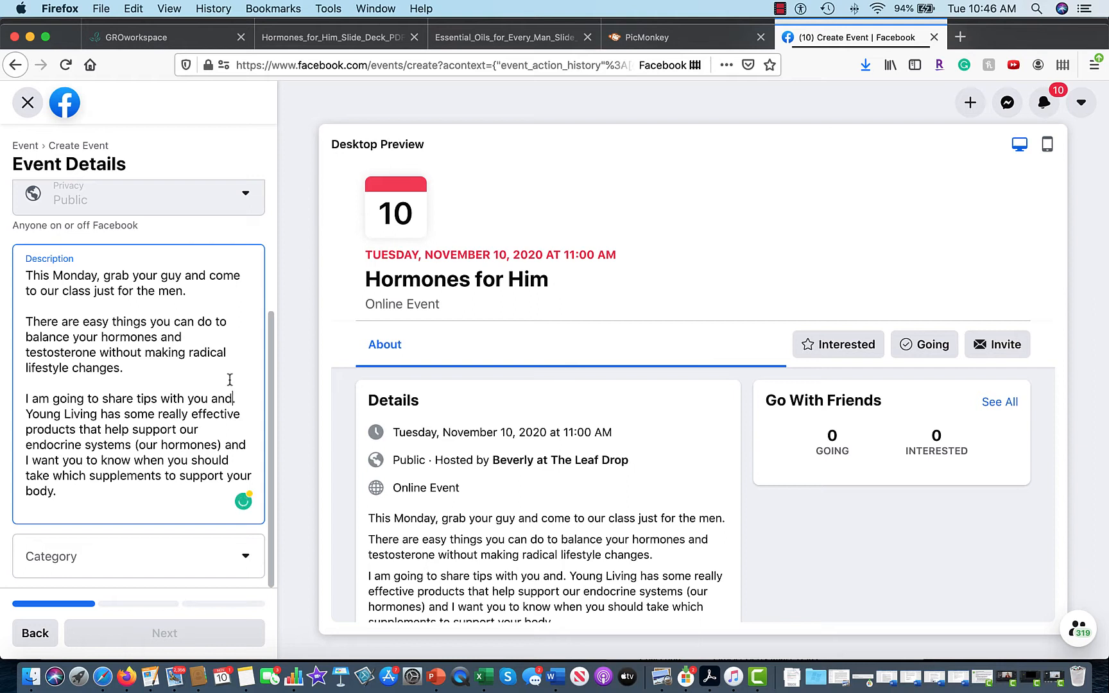
click(248, 396)
key(BackSpace)
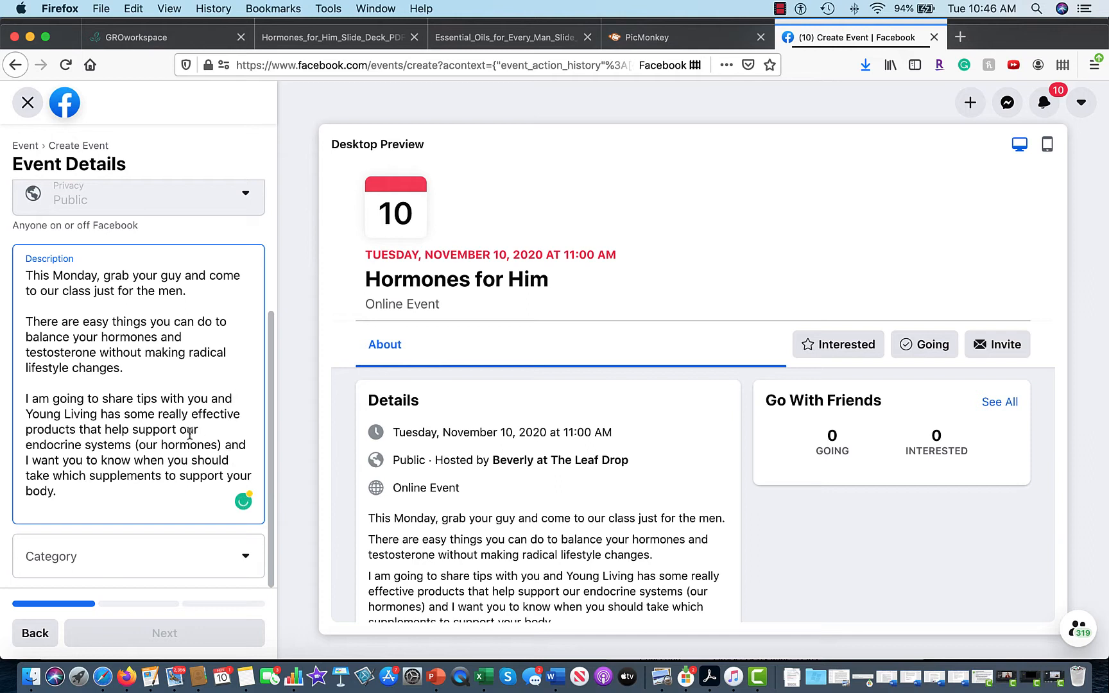
drag(24, 445, 158, 446)
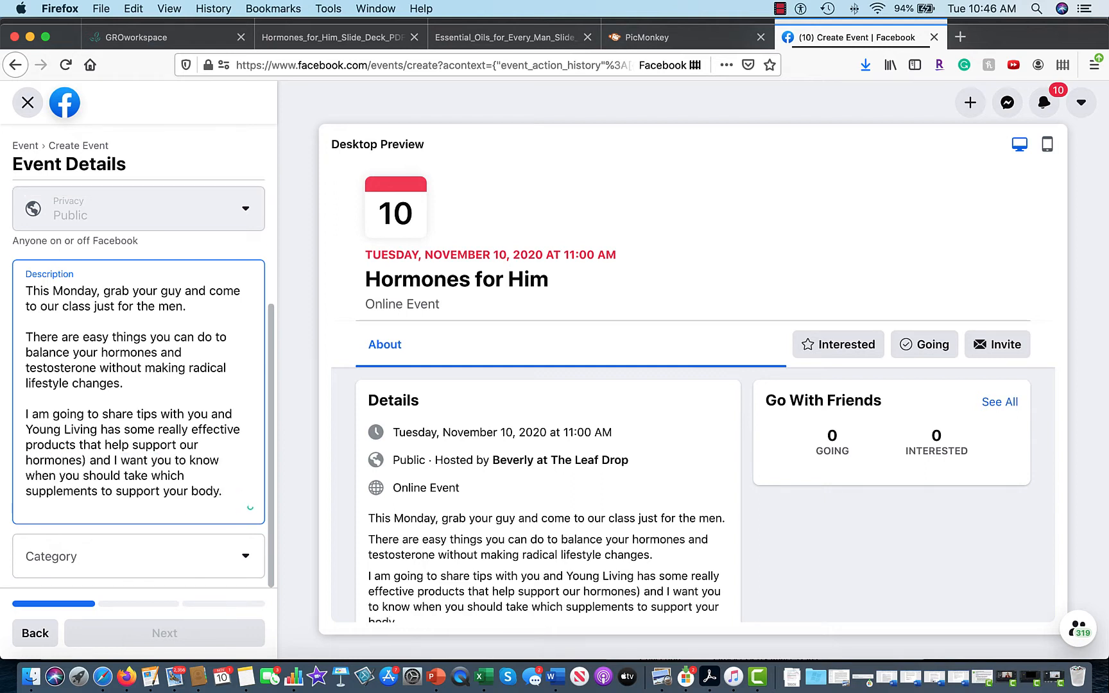
key(BackSpace)
key(BackSpace)
key(BackSpace)
key(BackSpace)
key(BackSpace)
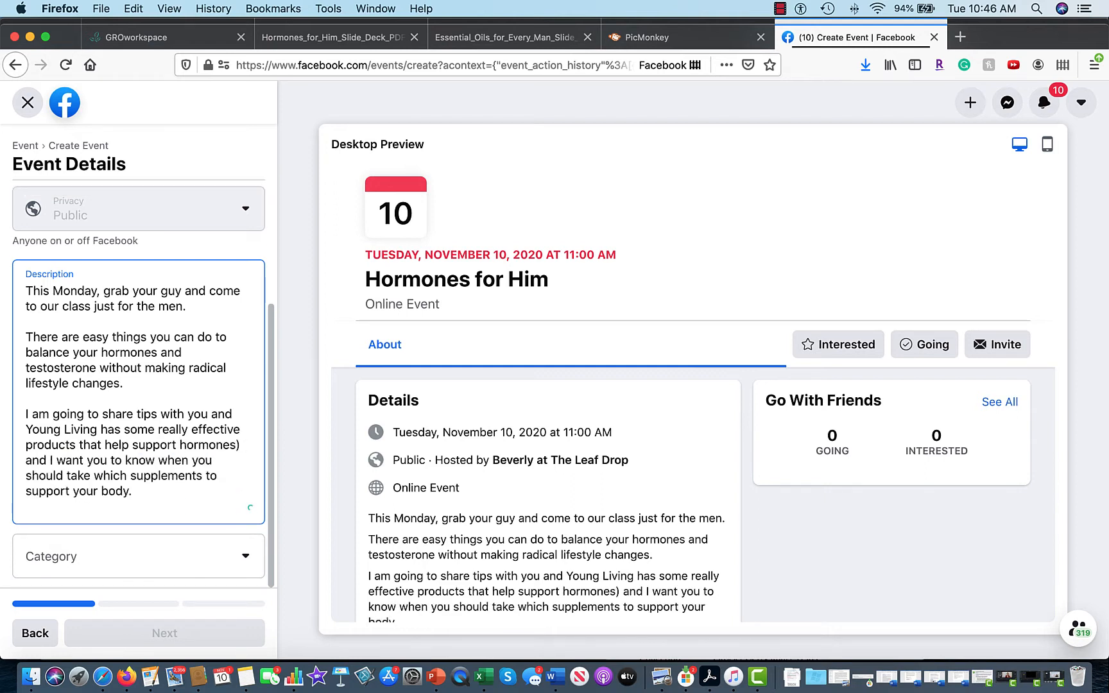
text(male)
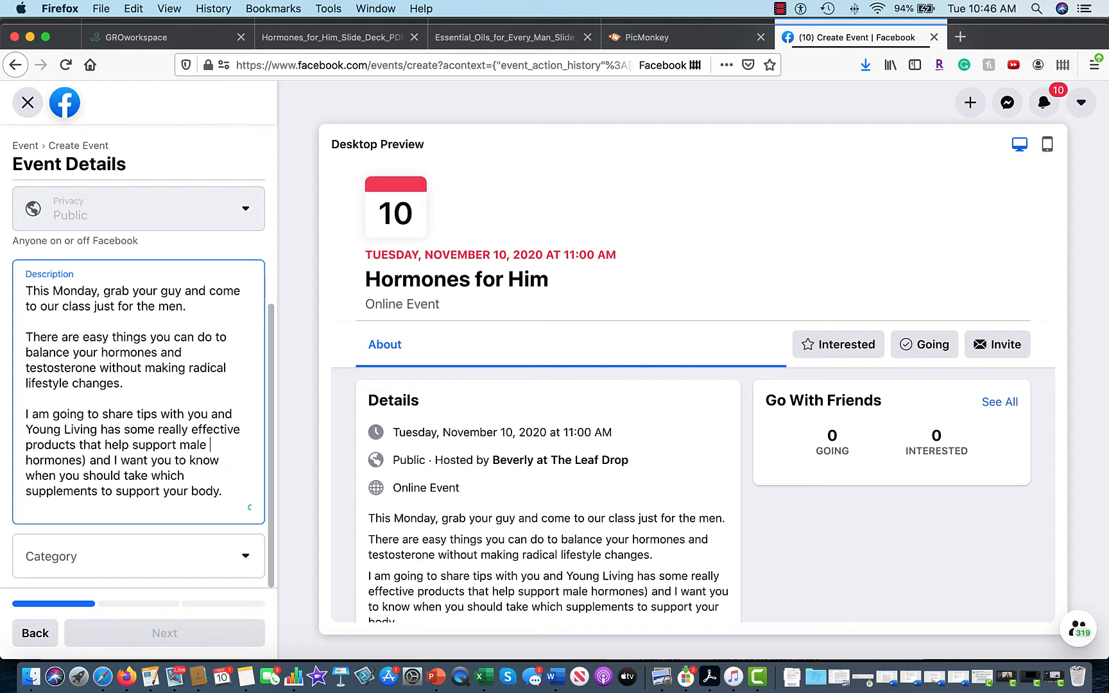
click(78, 449)
text(and supplem)
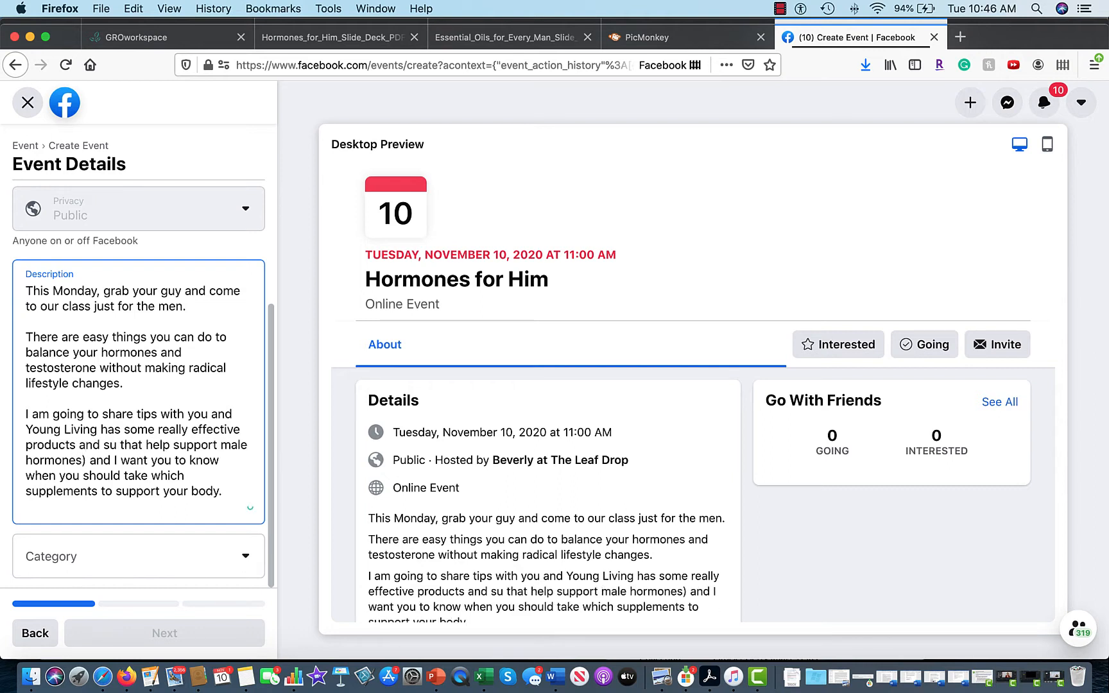
text(ents)
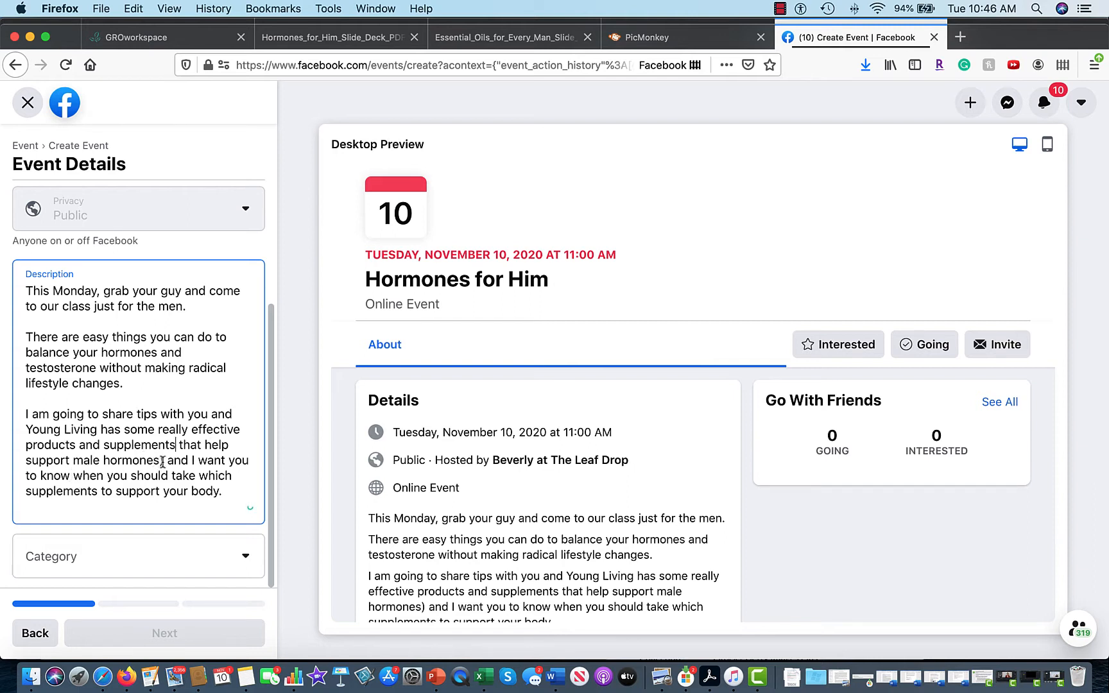
Replace the closing sentence about taking supplements with 'naturally'.
drag(159, 461, 237, 492)
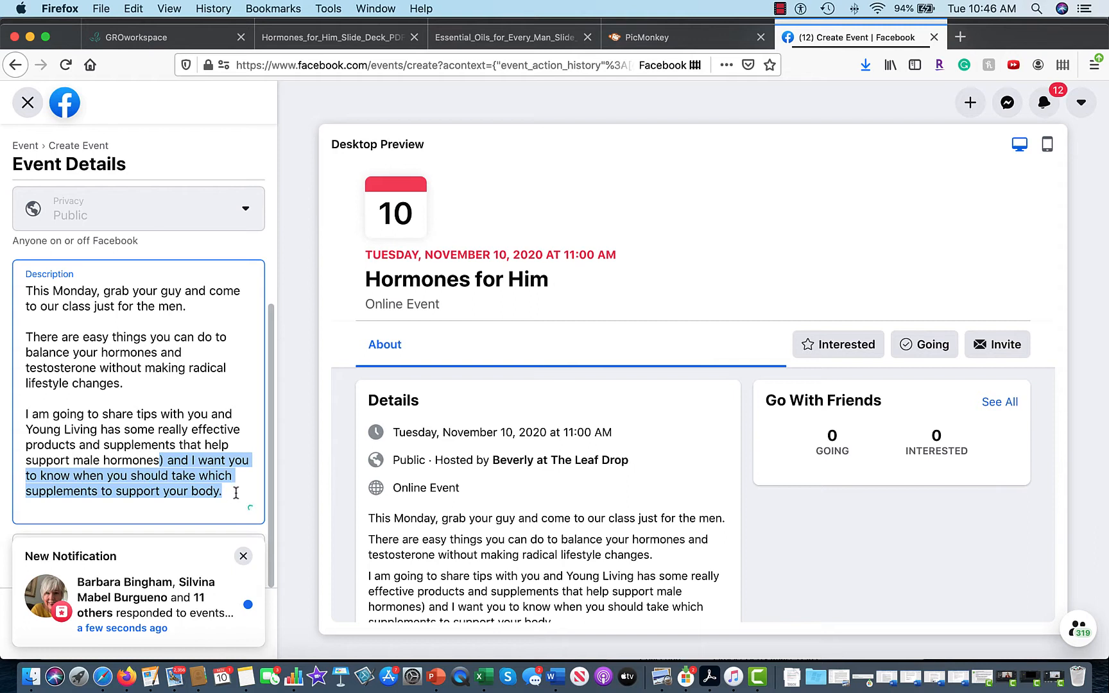
key(BackSpace)
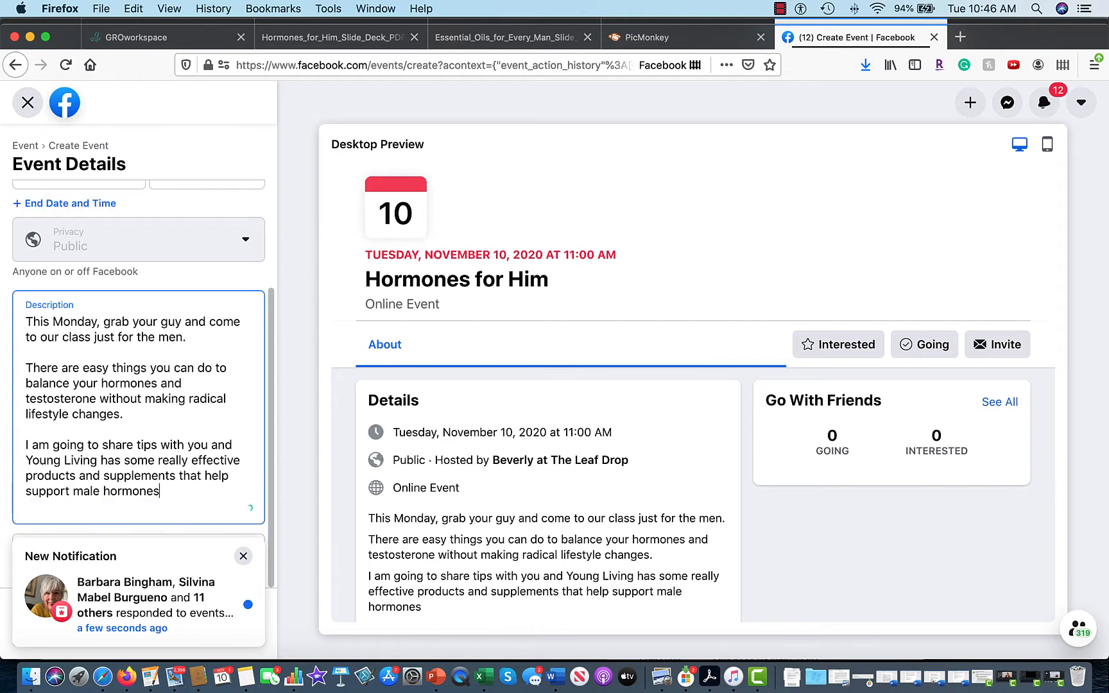
text(naturally.)
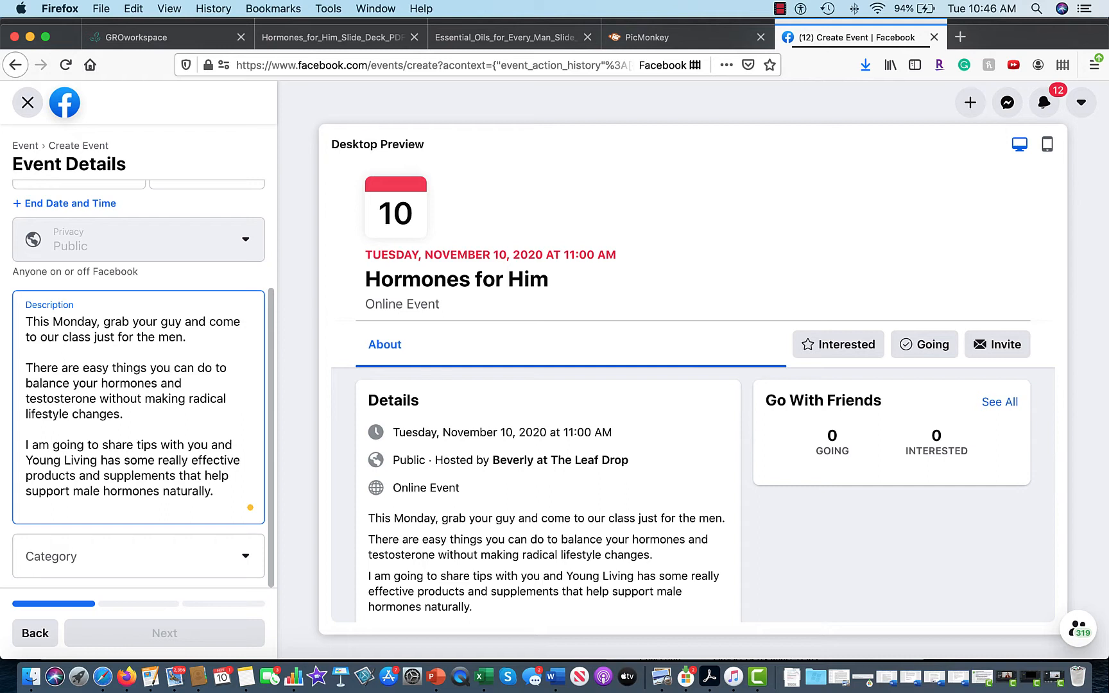
Insert 'some really effective' before Young Living and remove the repeated 'has some really effective'.
click(236, 444)
text(some)
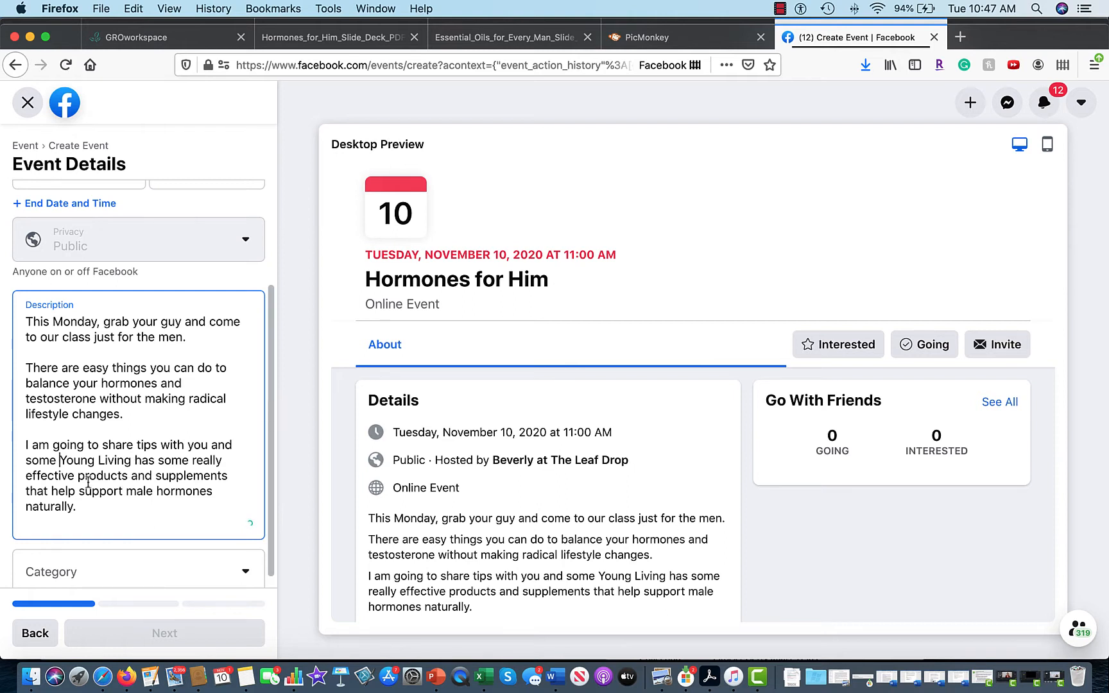
drag(26, 478, 75, 483)
key(super+c)
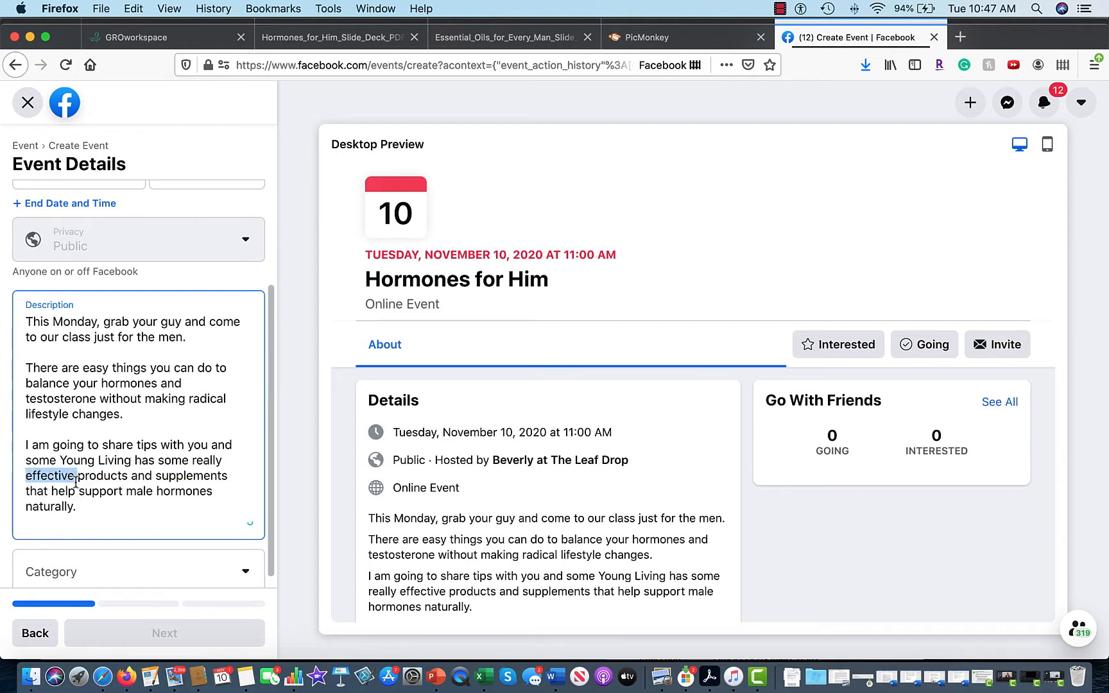
click(56, 460)
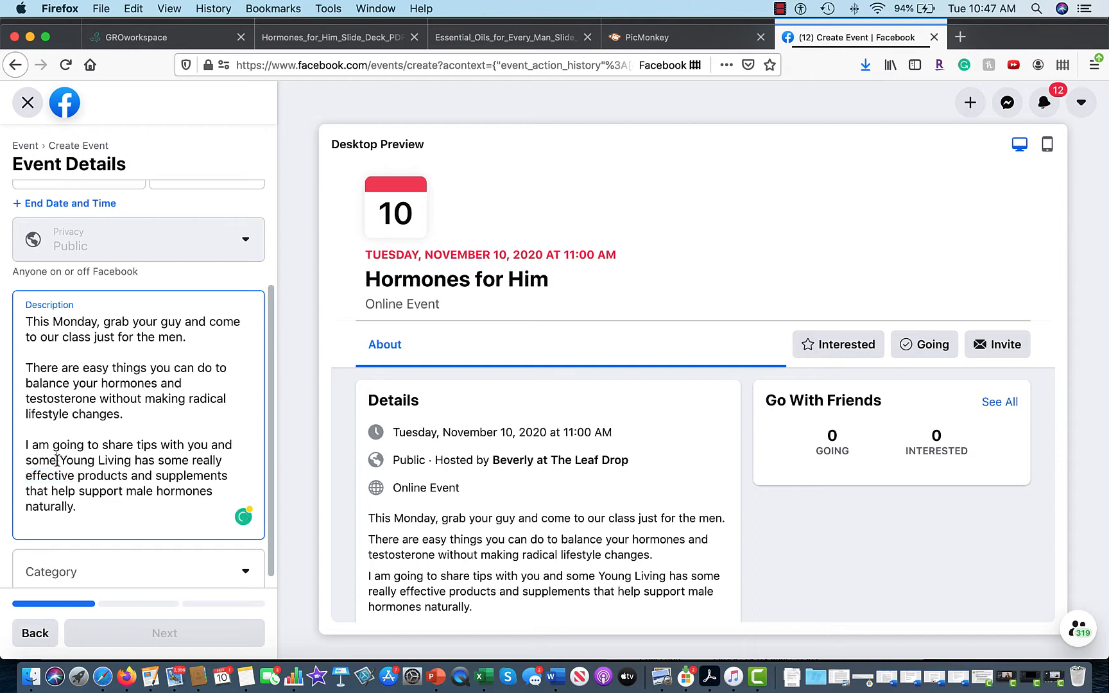
text(really)
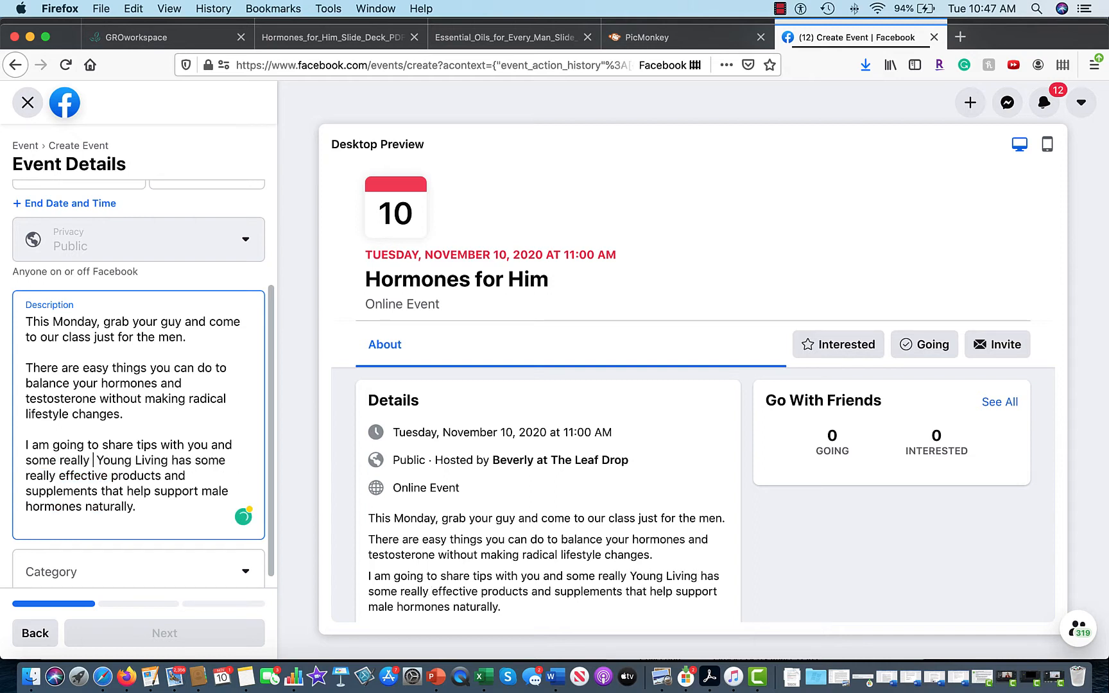
key(super+v)
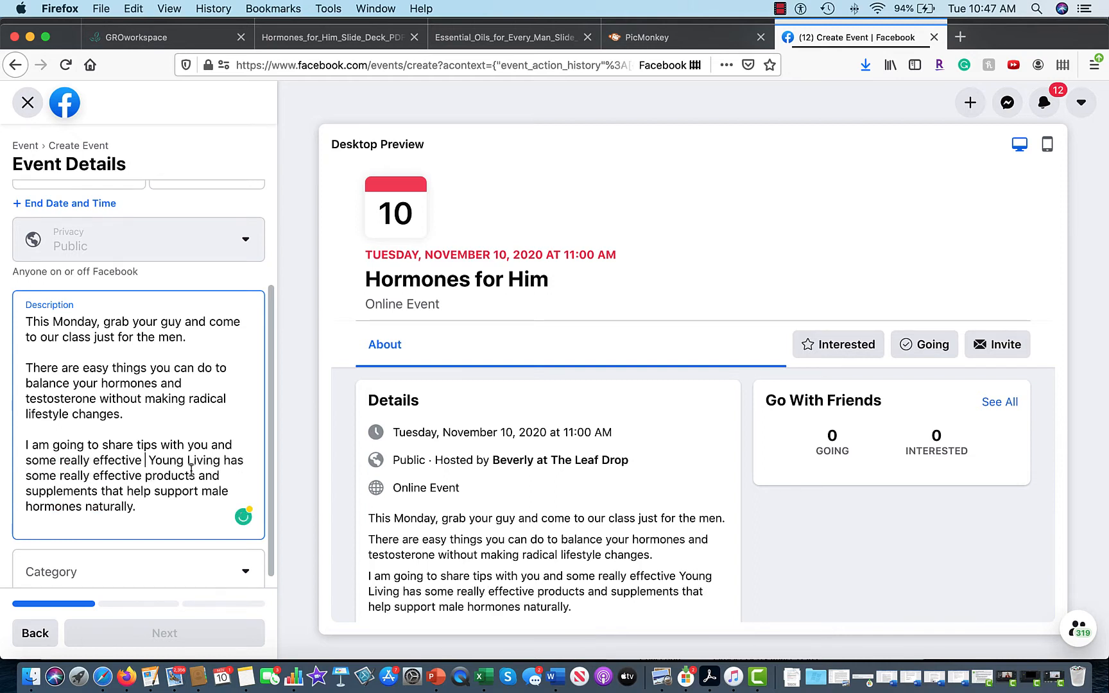
key(BackSpace)
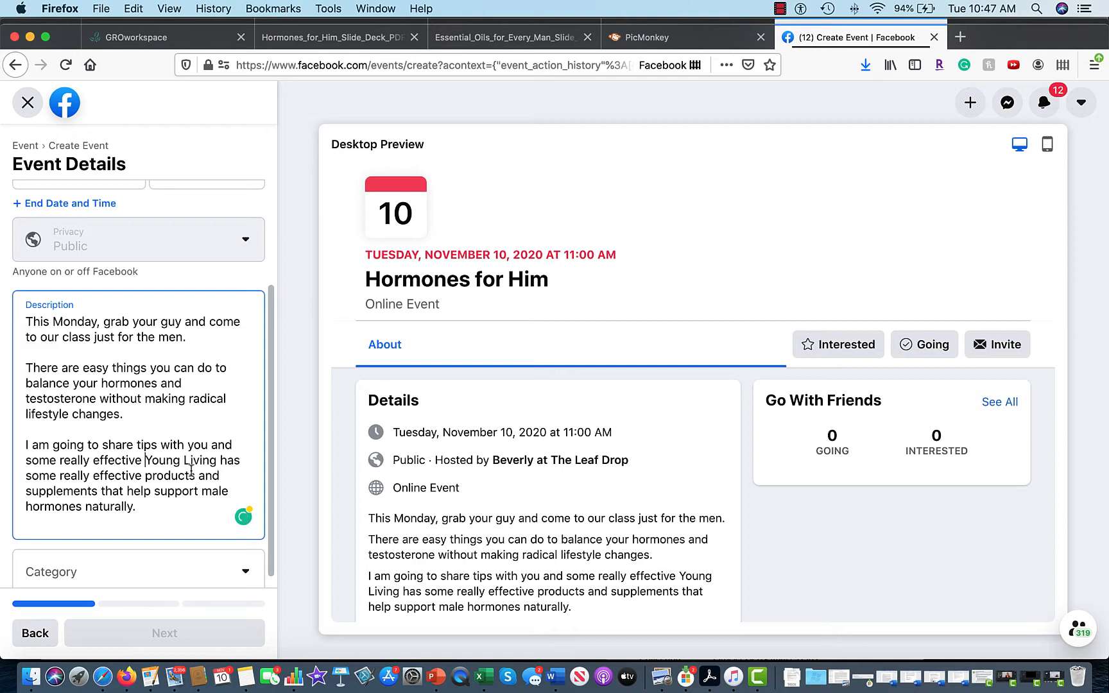
drag(221, 461, 141, 475)
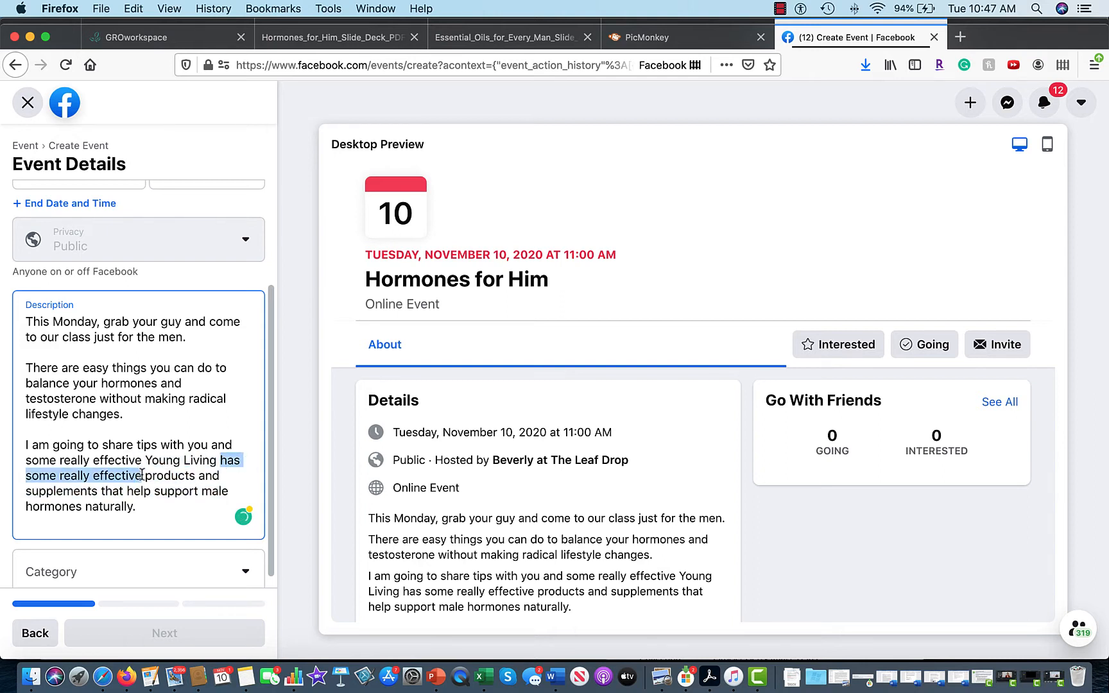
key(BackSpace)
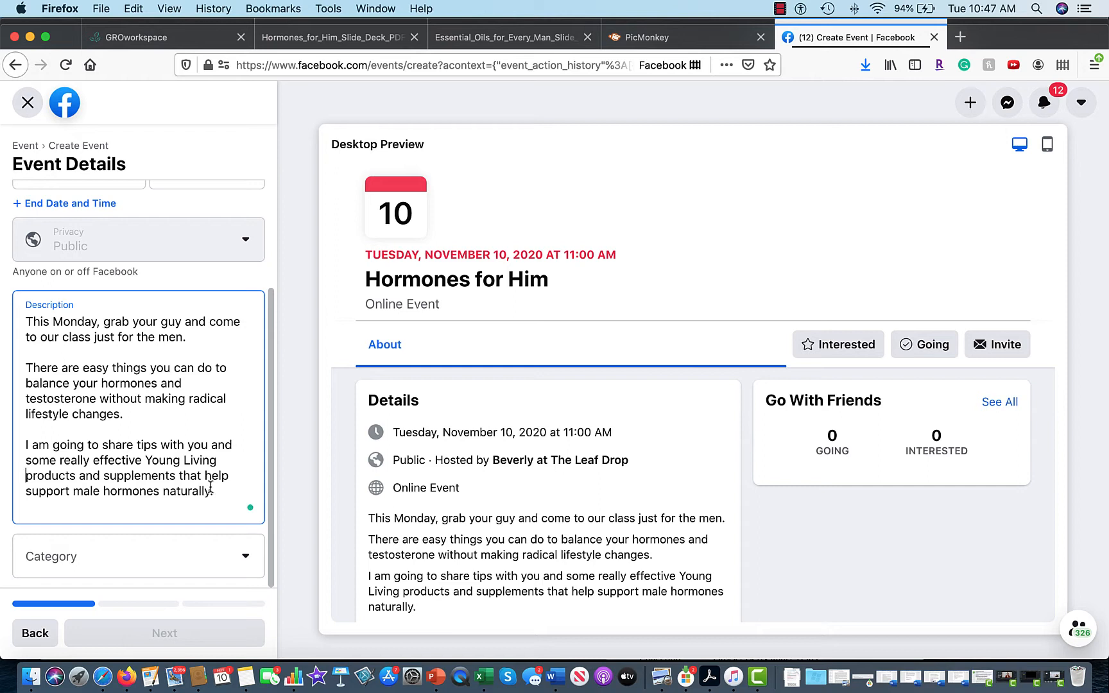
Set the event category to Health.
click(248, 557)
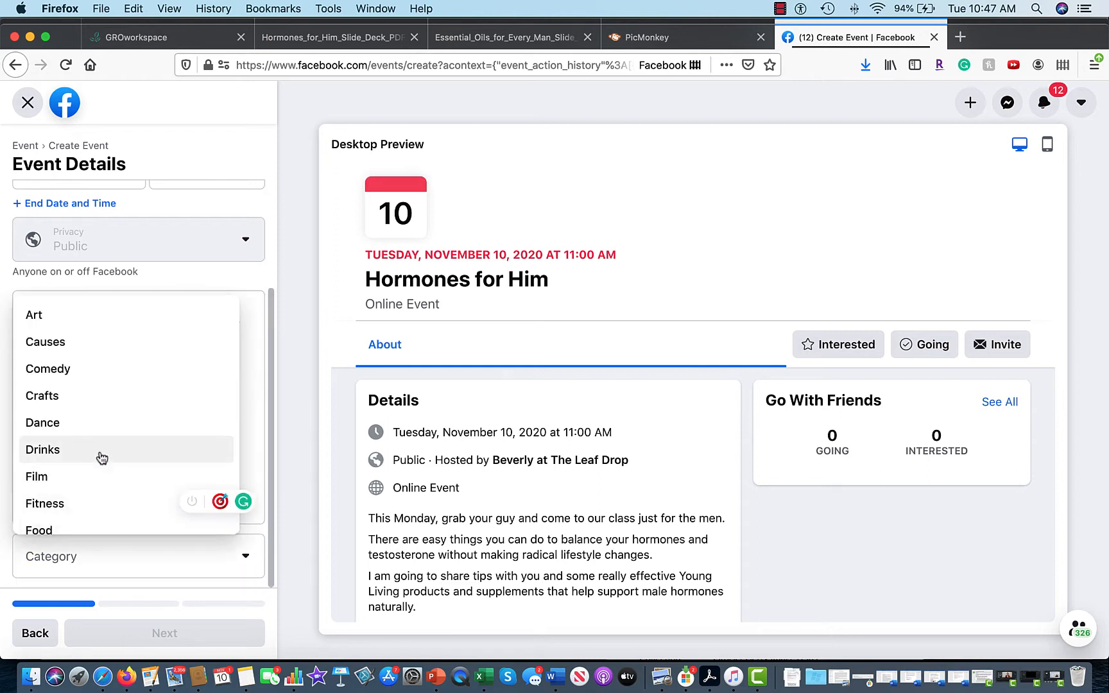
scroll(101, 457, down, 2)
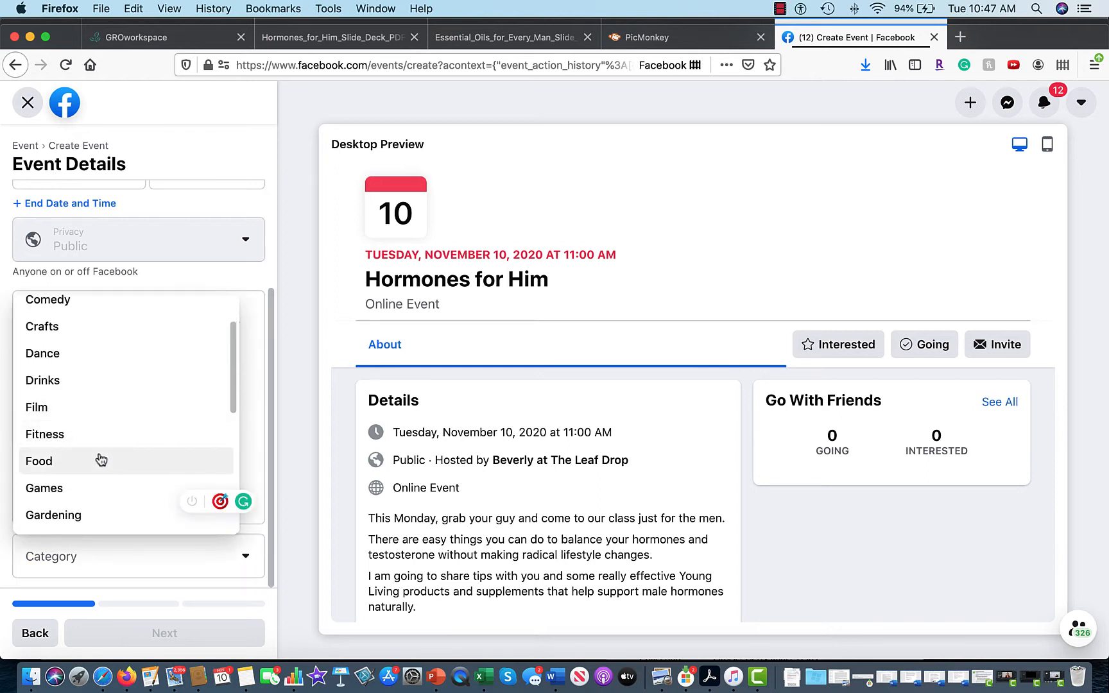
scroll(102, 459, down, 4)
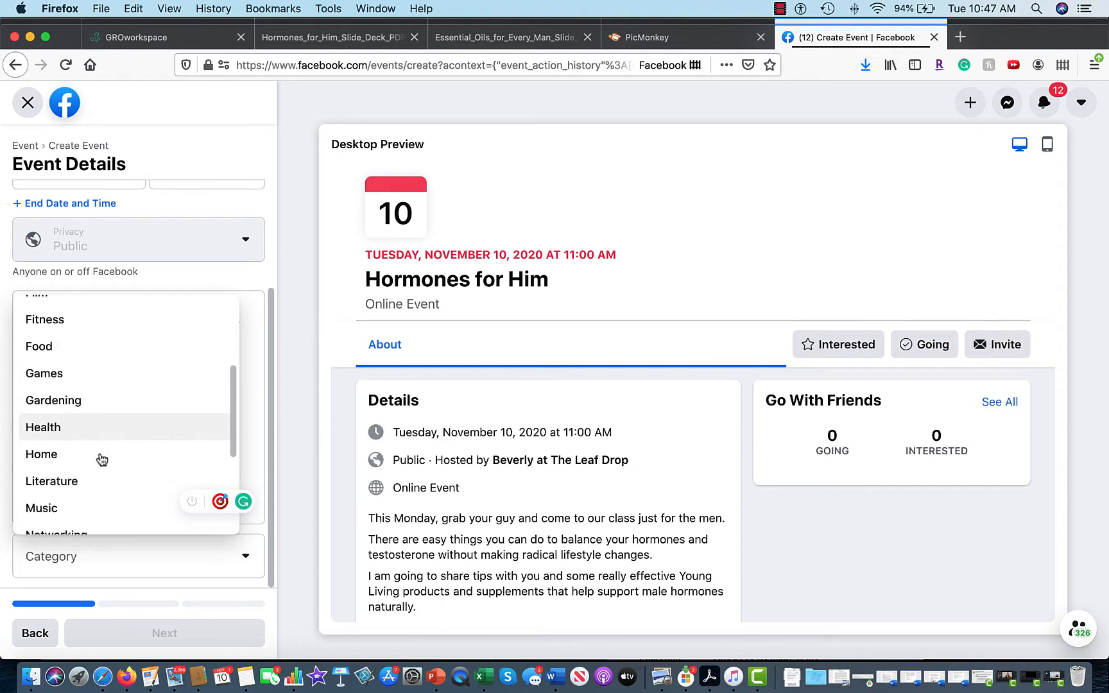
scroll(102, 461, up, 6)
scroll(102, 460, down, 3)
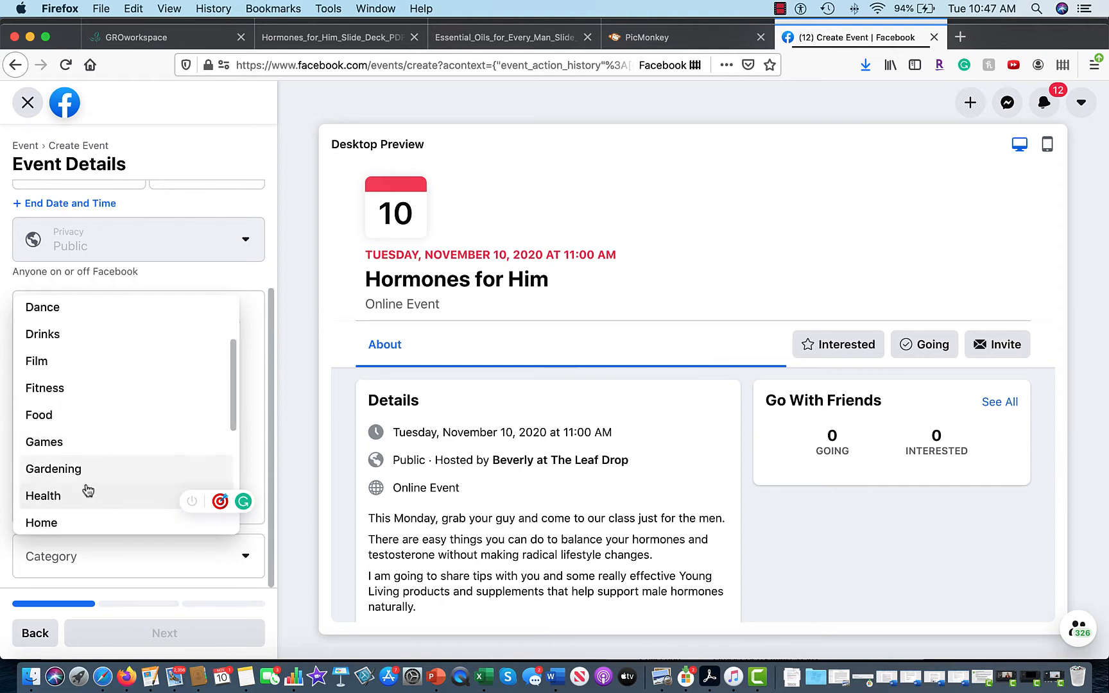
click(82, 492)
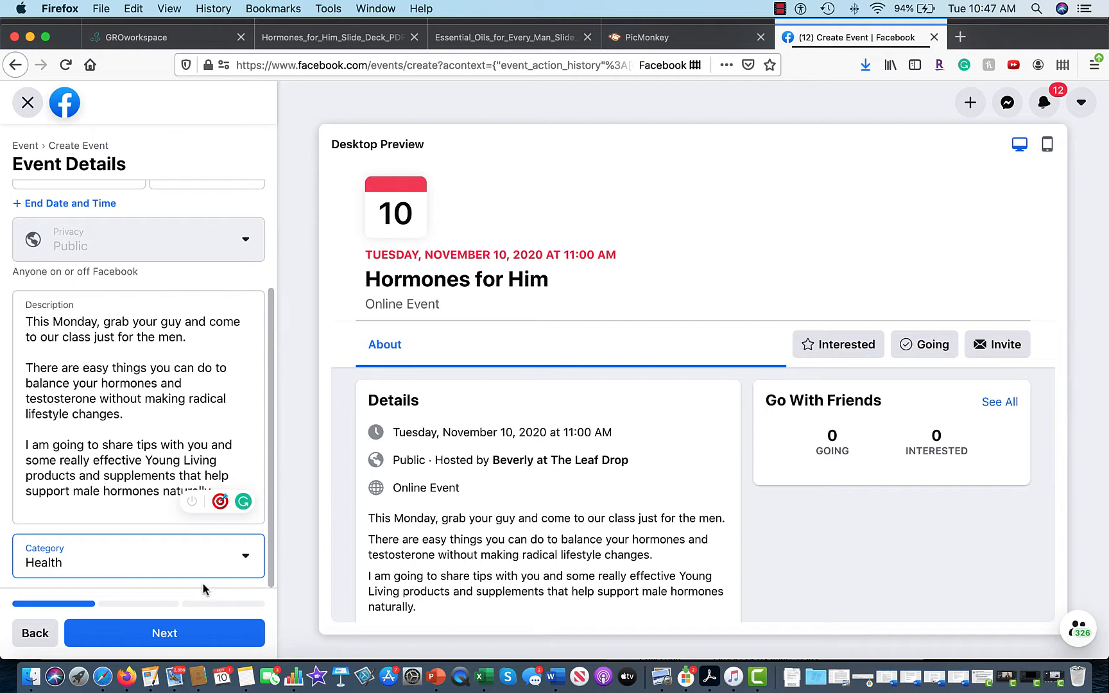
Move the event start to November 16, 2020 at 9:00 PM.
scroll(203, 584, up, 5)
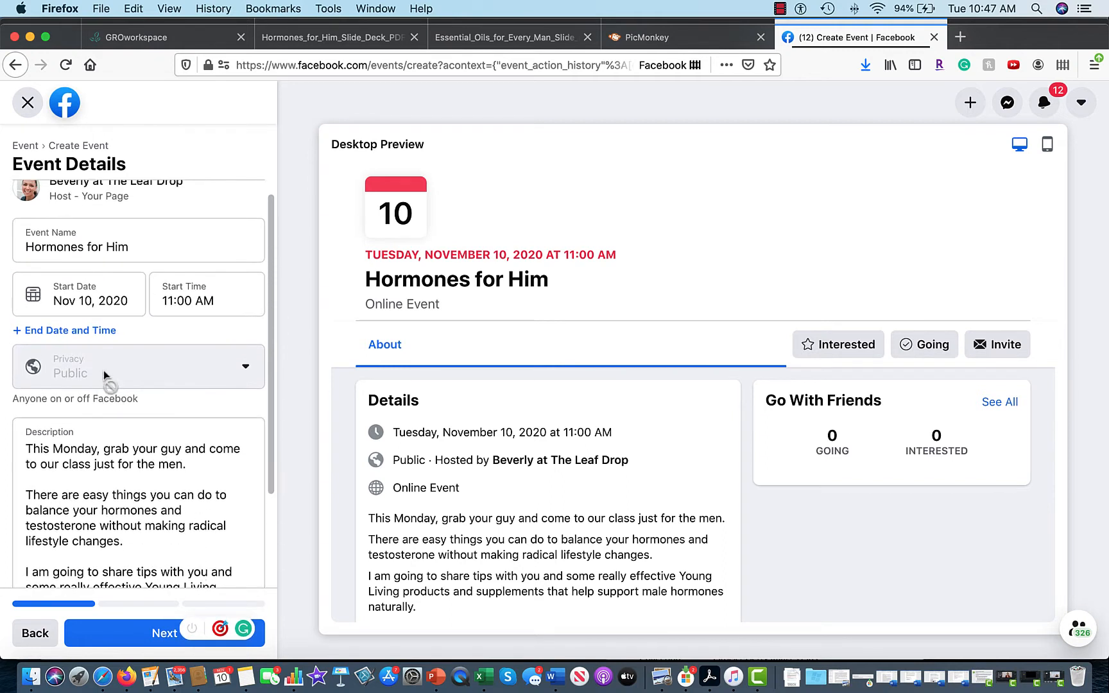
click(94, 302)
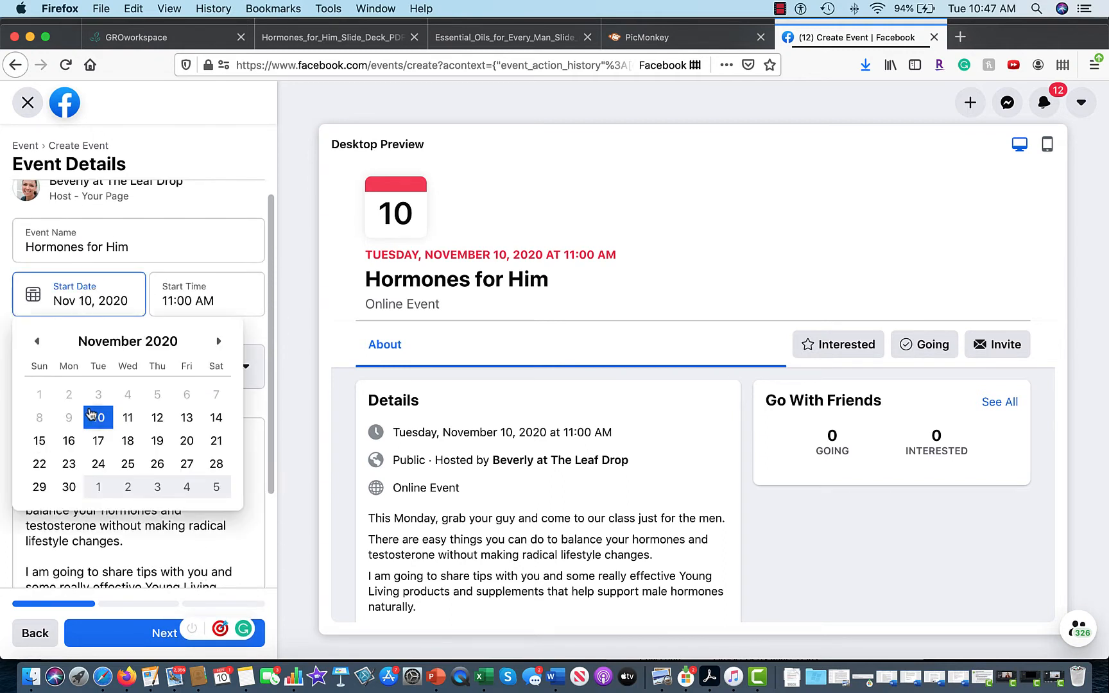
click(69, 440)
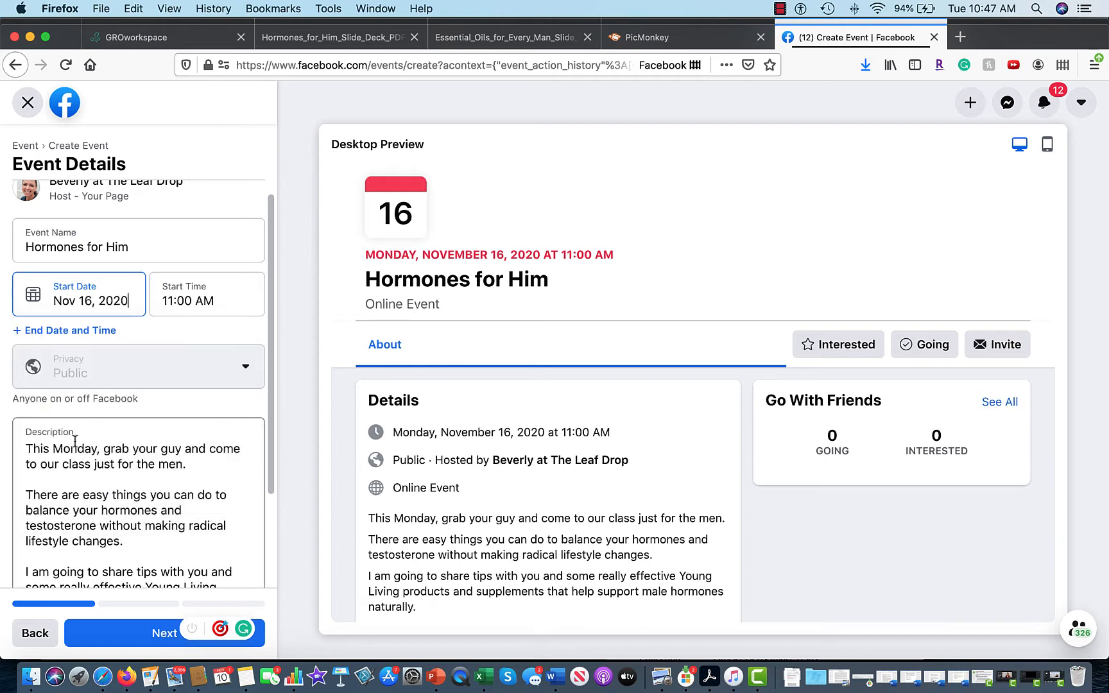
click(183, 302)
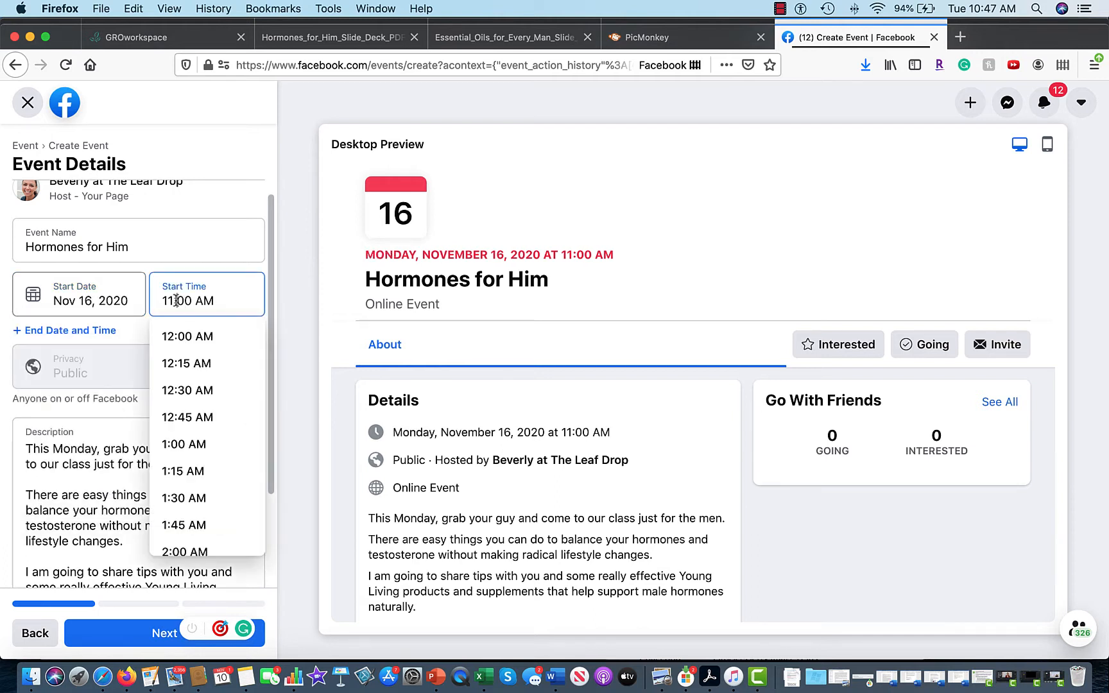
scroll(220, 498, down, 10)
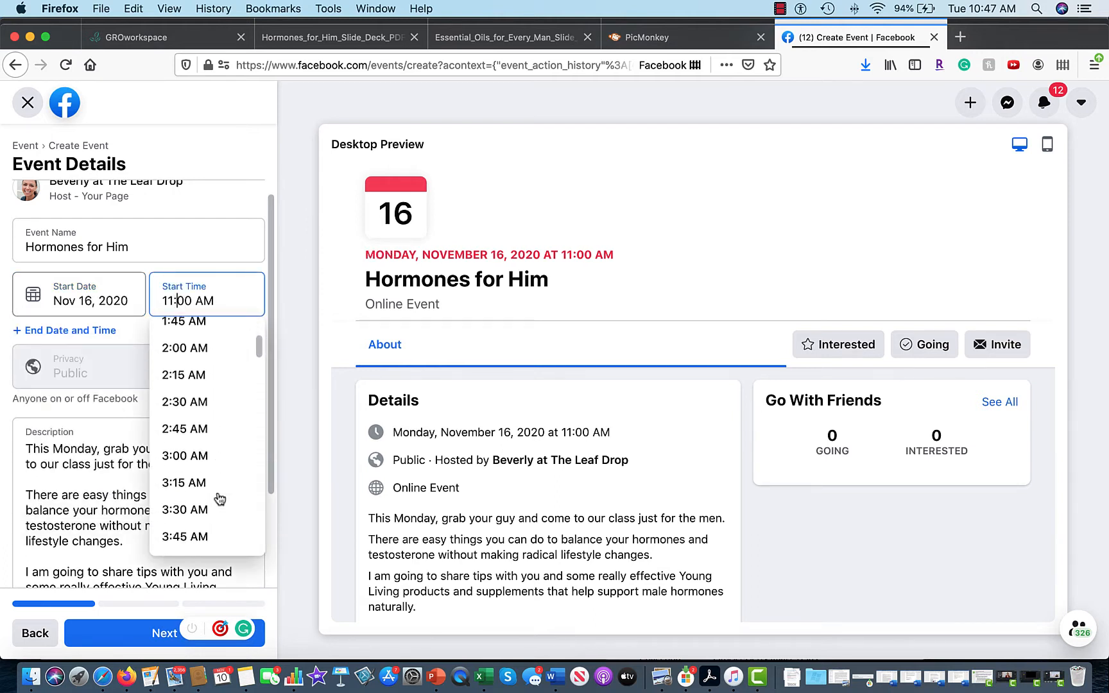
scroll(219, 498, down, 4)
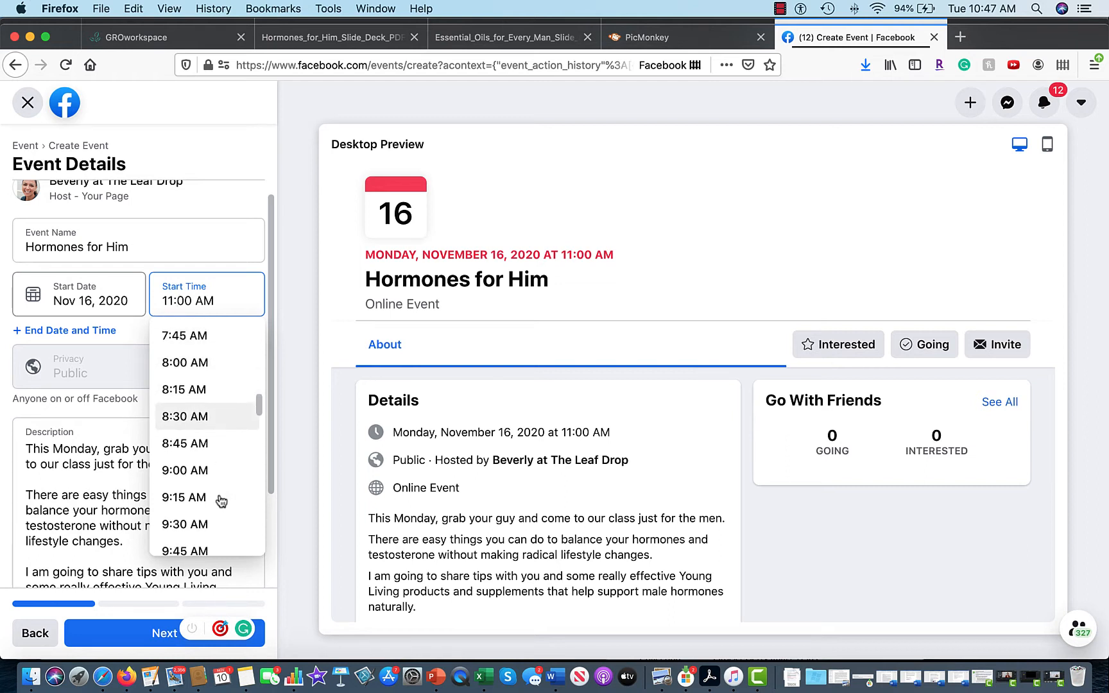
scroll(203, 455, down, 16)
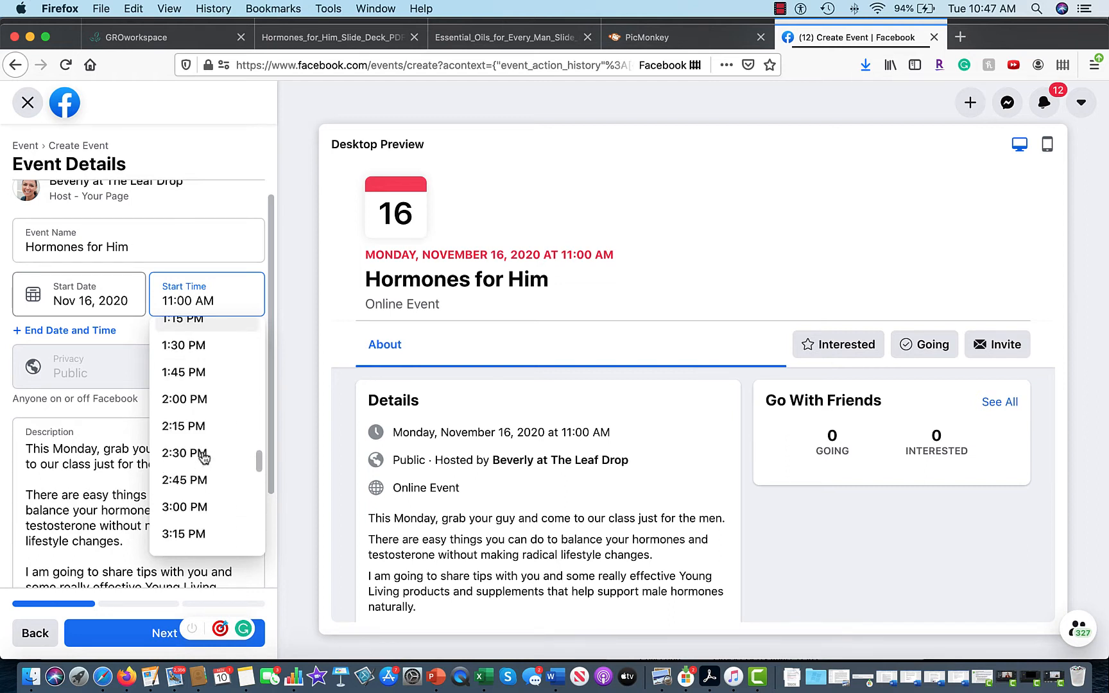
scroll(204, 460, down, 5)
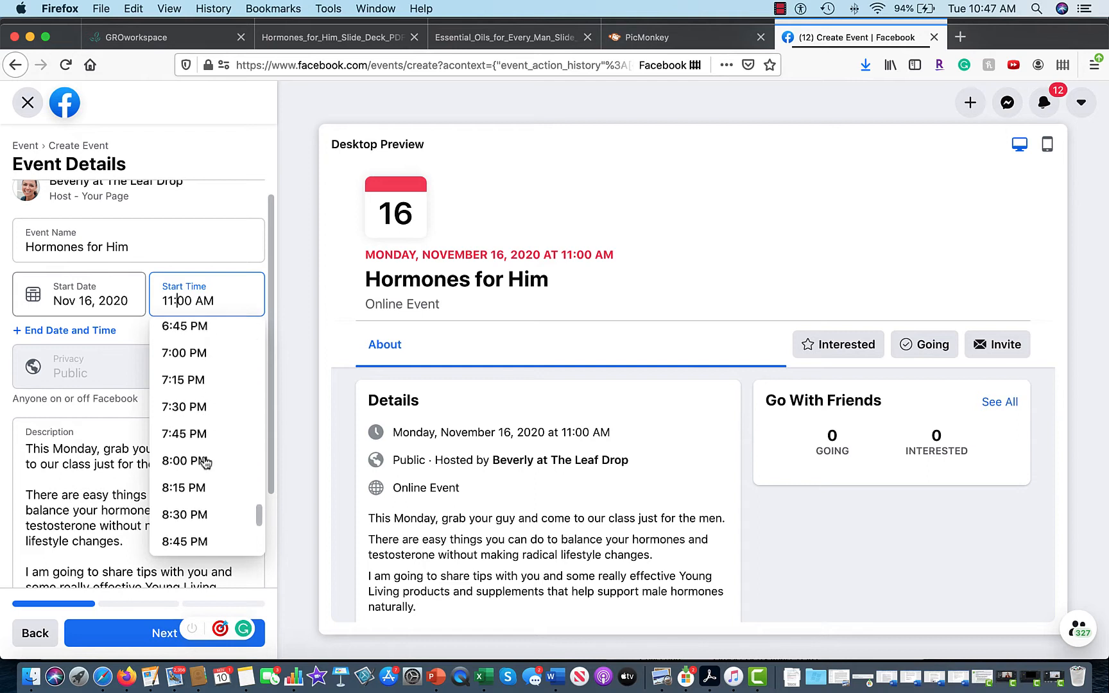
click(204, 449)
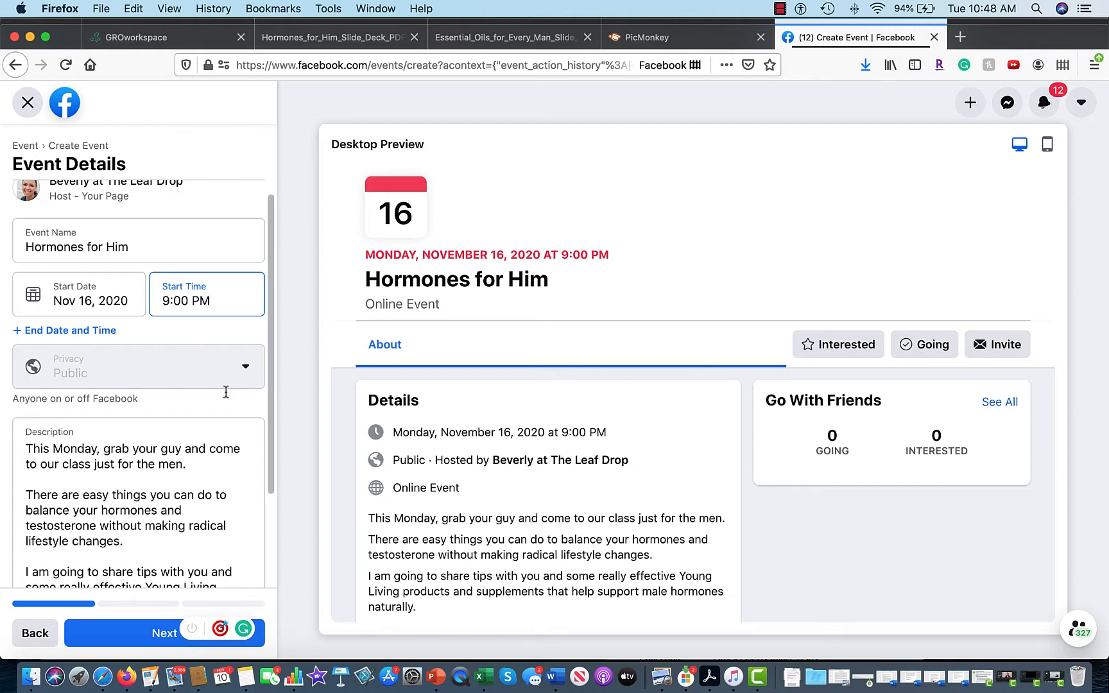
scroll(231, 501, down, 3)
scroll(235, 504, down, 1)
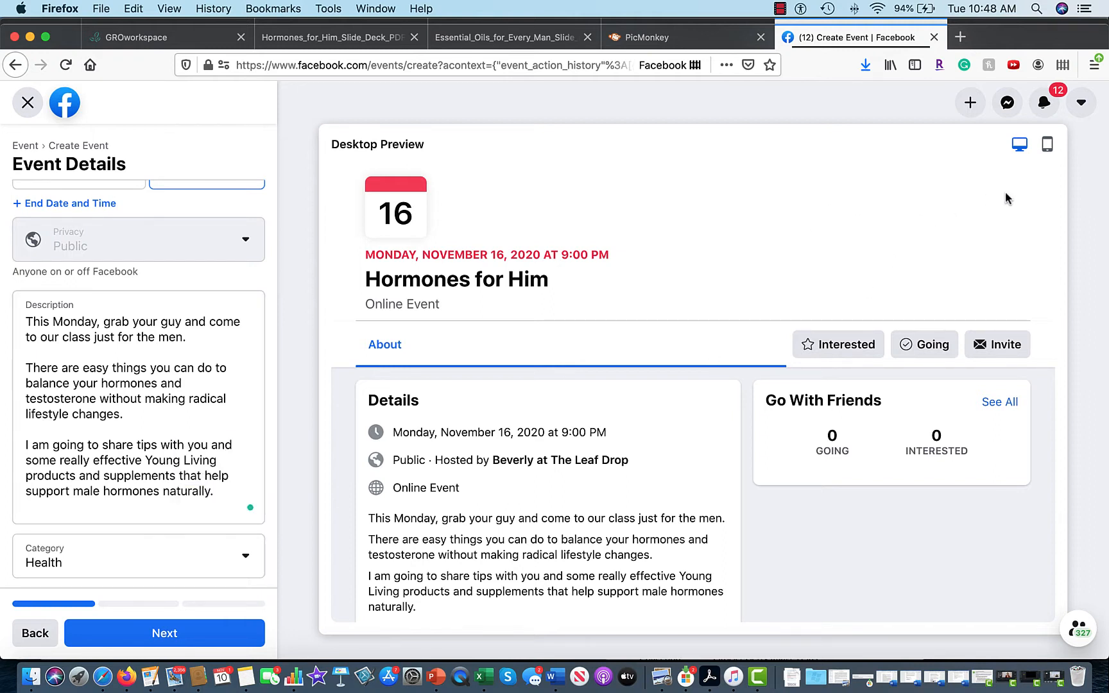
Check mobile and desktop previews, choose Facebook Live as the location, and advance to Additional Details.
click(1045, 148)
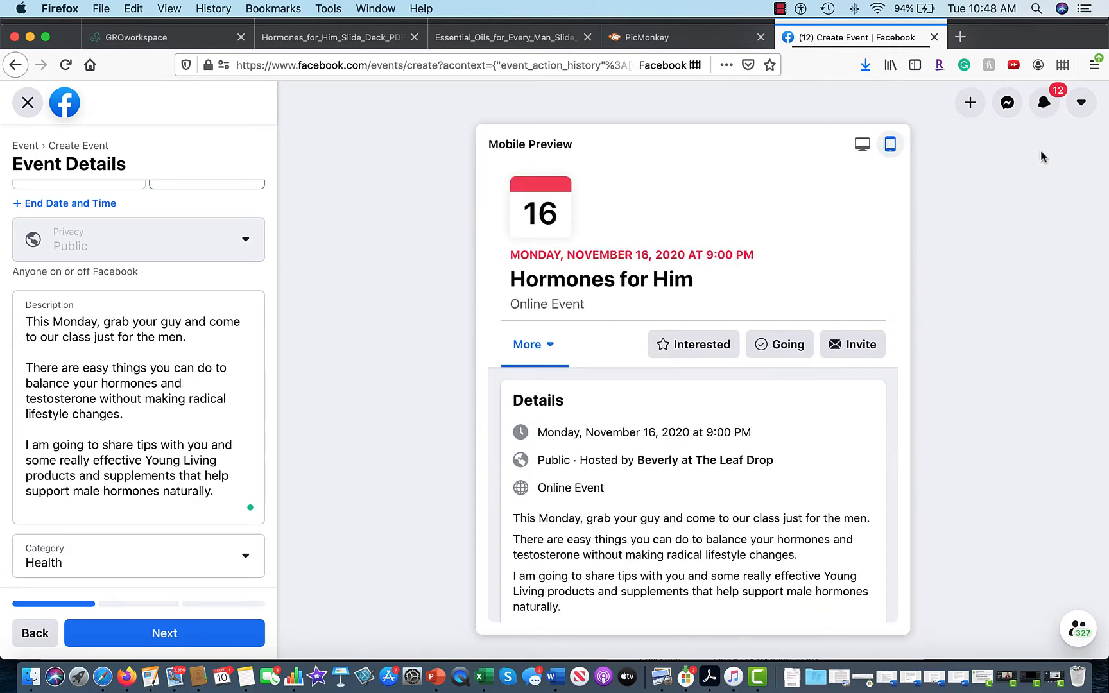
click(862, 144)
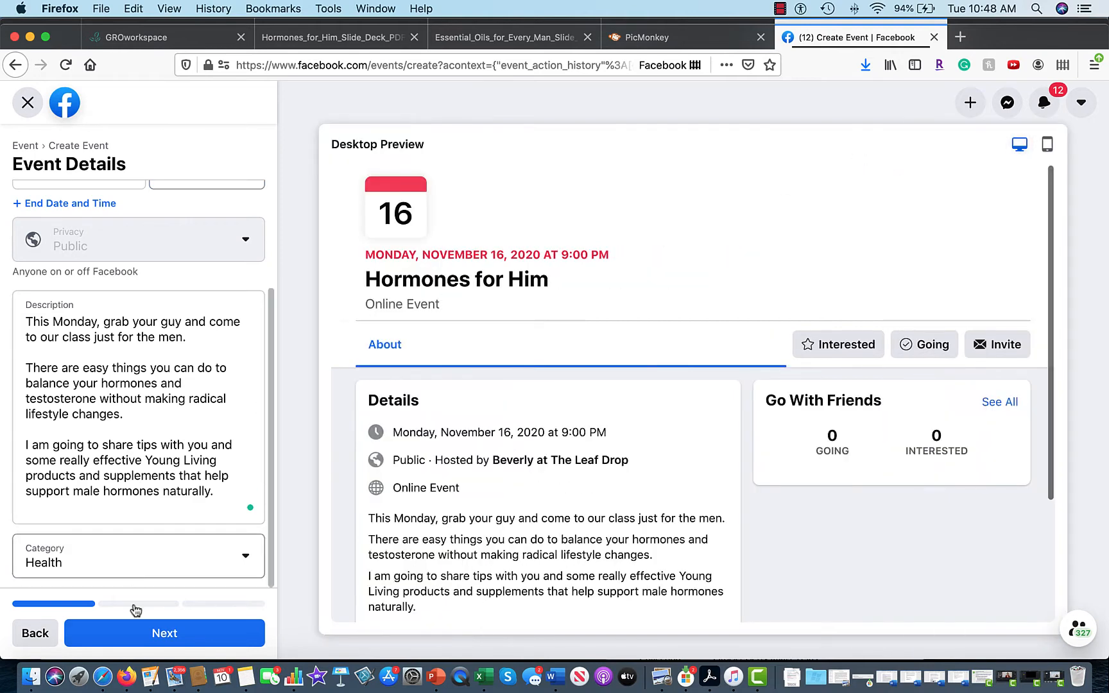
click(154, 636)
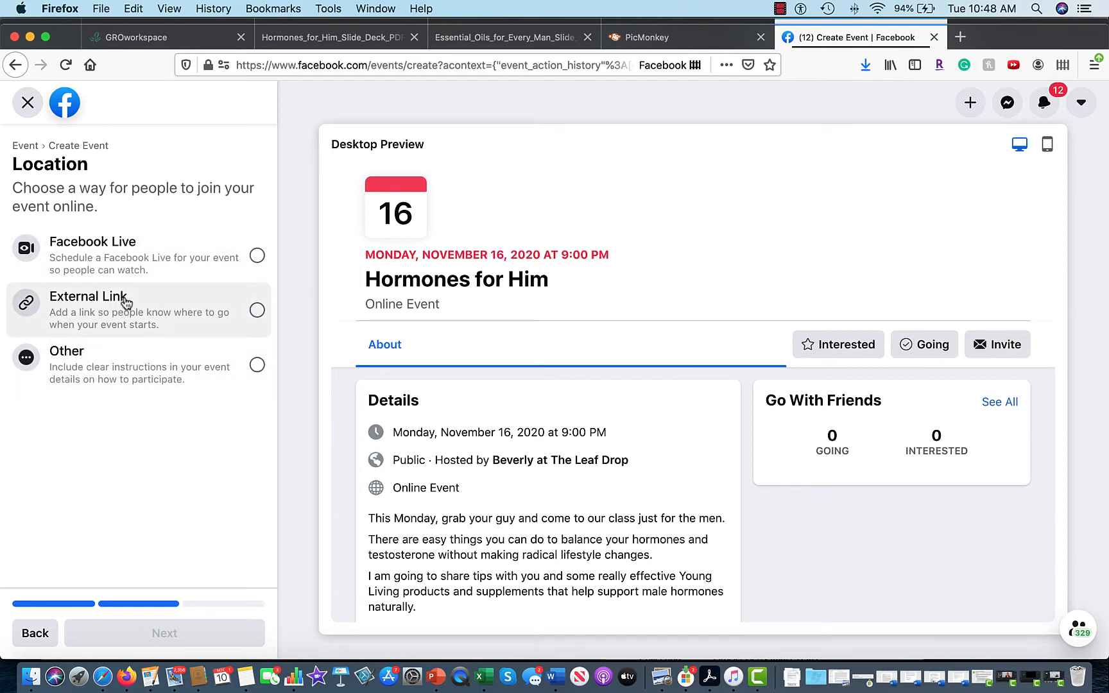
click(257, 256)
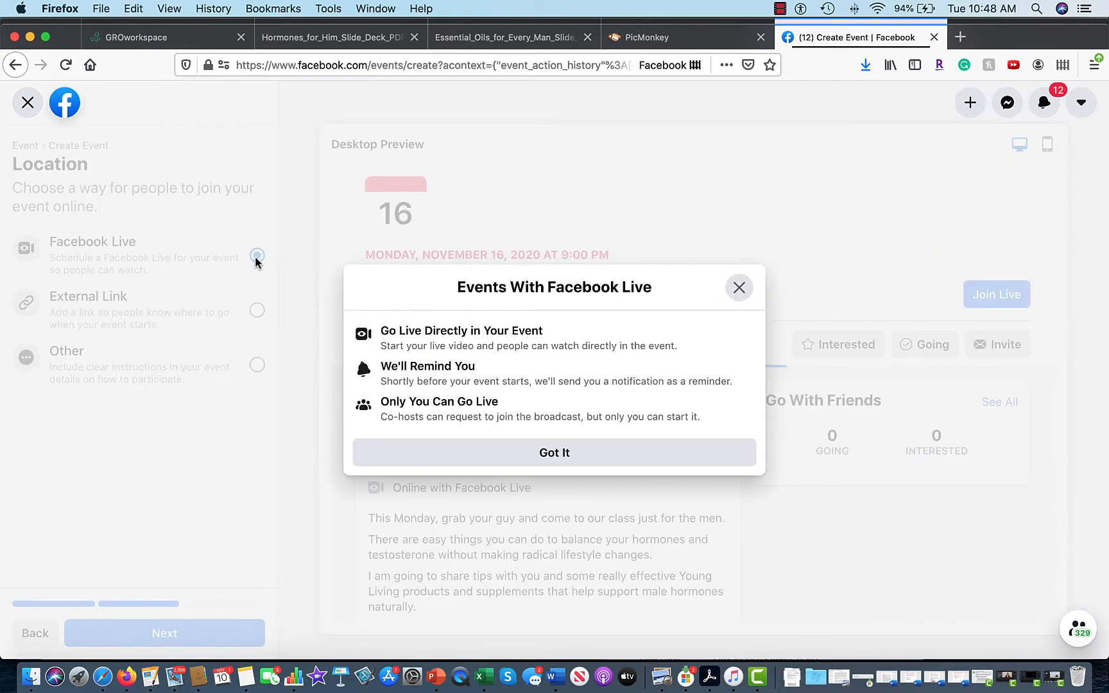
click(550, 459)
click(186, 633)
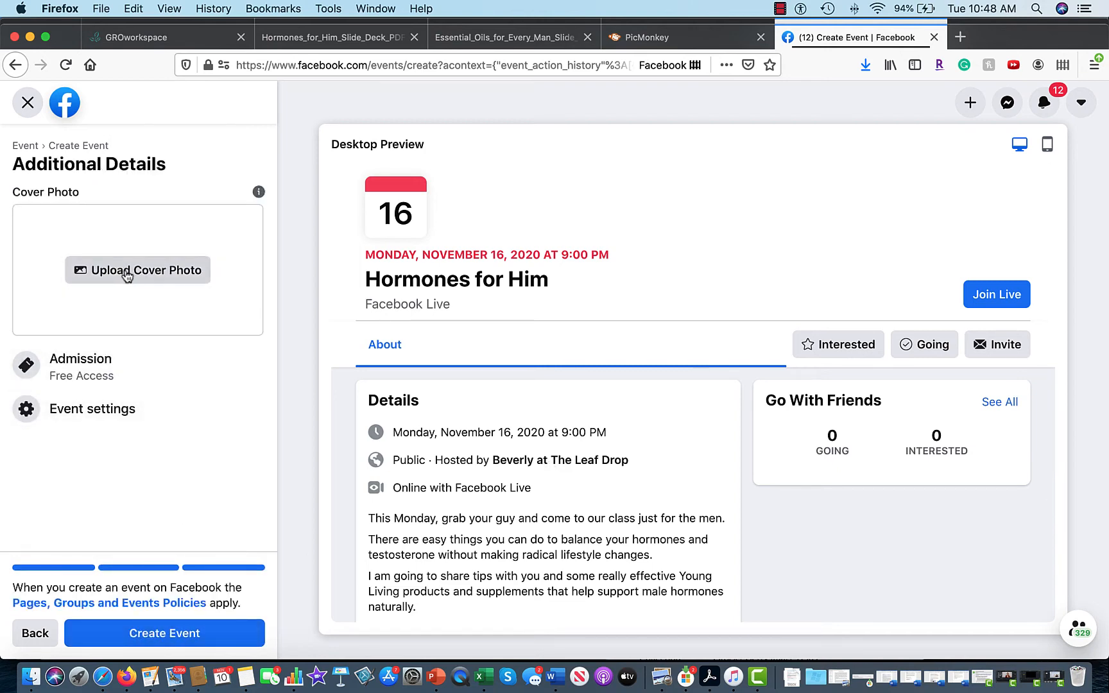
Upload 'Hormones For Him Cover Photo.png' as the cover photo and publish the event.
click(127, 275)
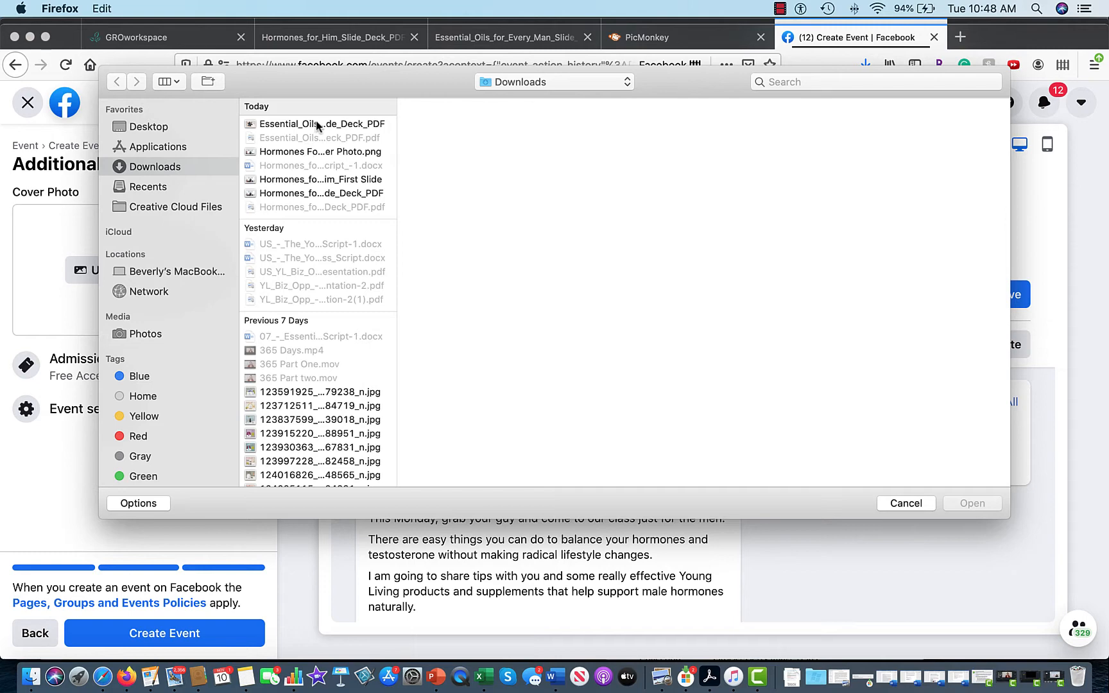
click(306, 153)
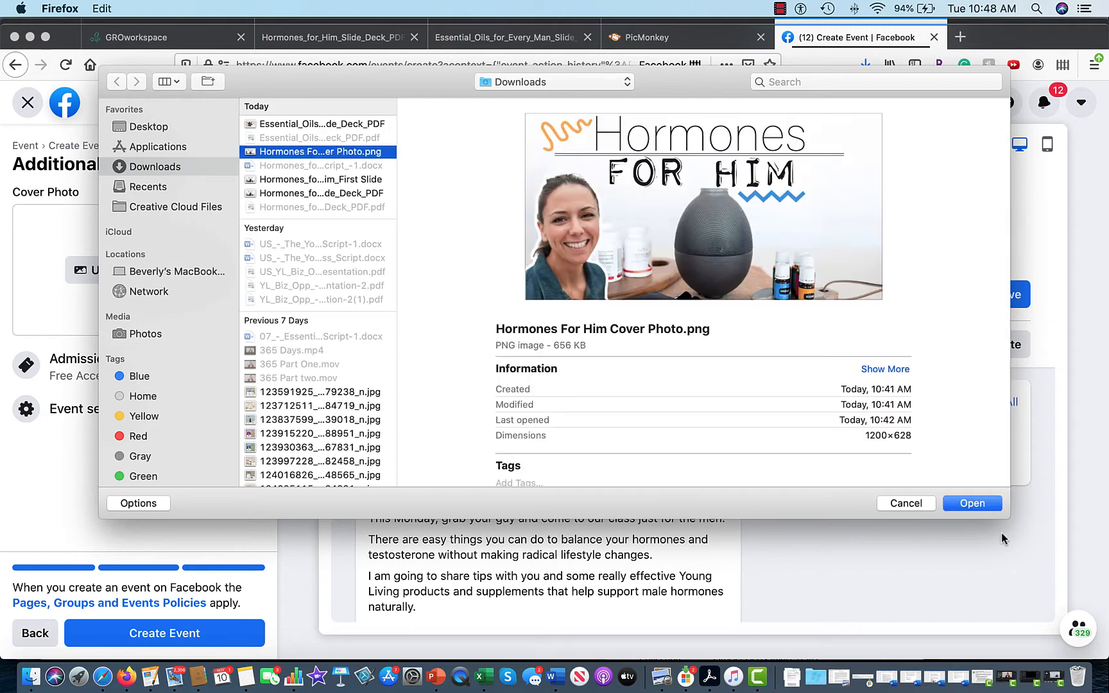
click(975, 504)
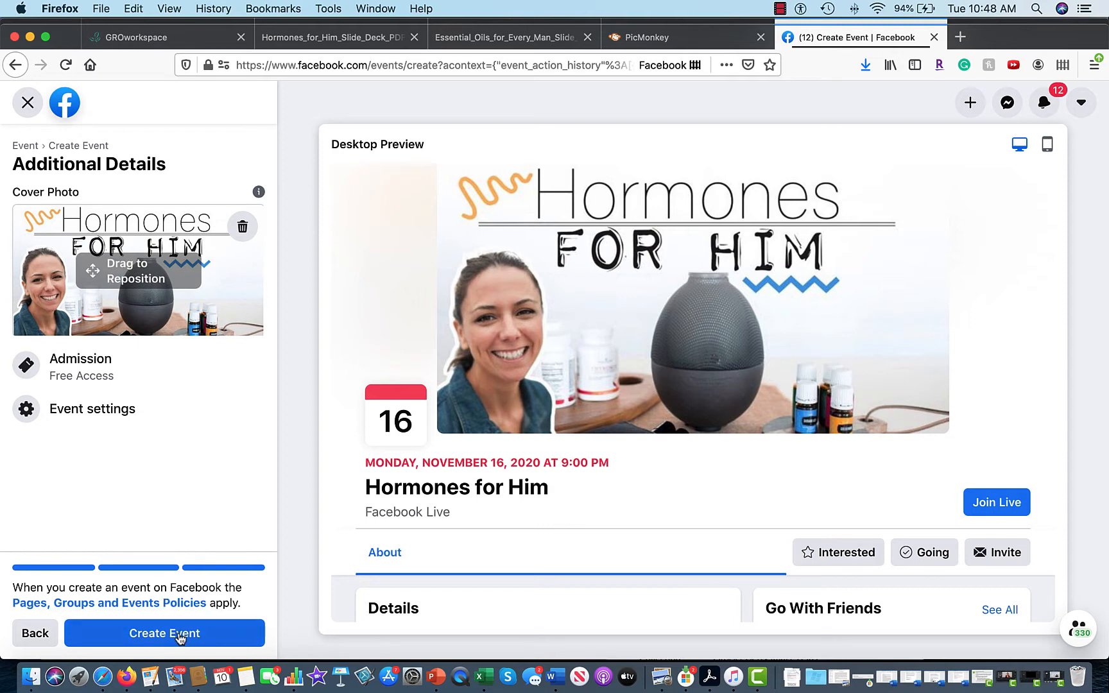
click(180, 636)
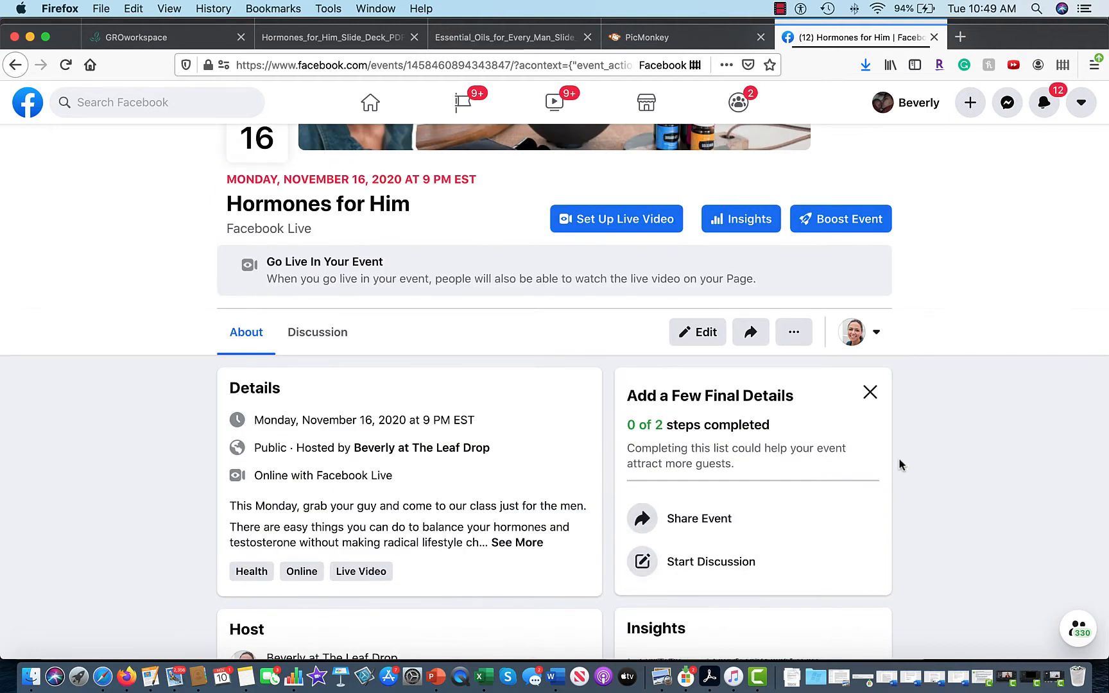
scroll(913, 456, up, 1)
scroll(914, 462, up, 5)
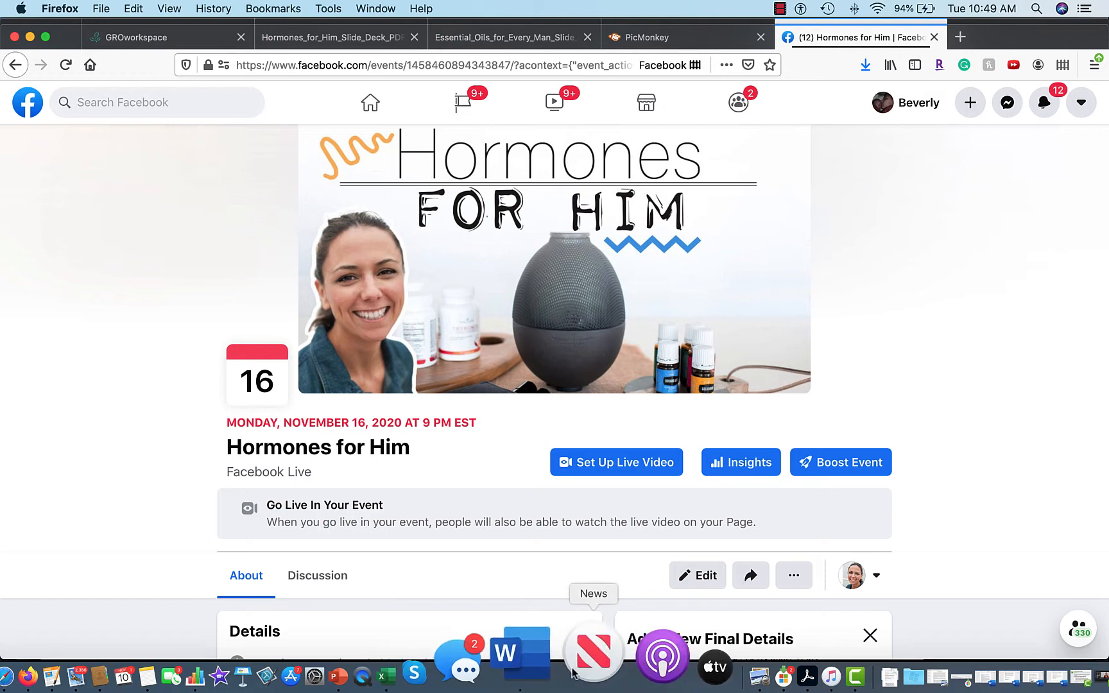
Strike through Choose the class, Make the graphic and Post on event page in Document14.
click(543, 668)
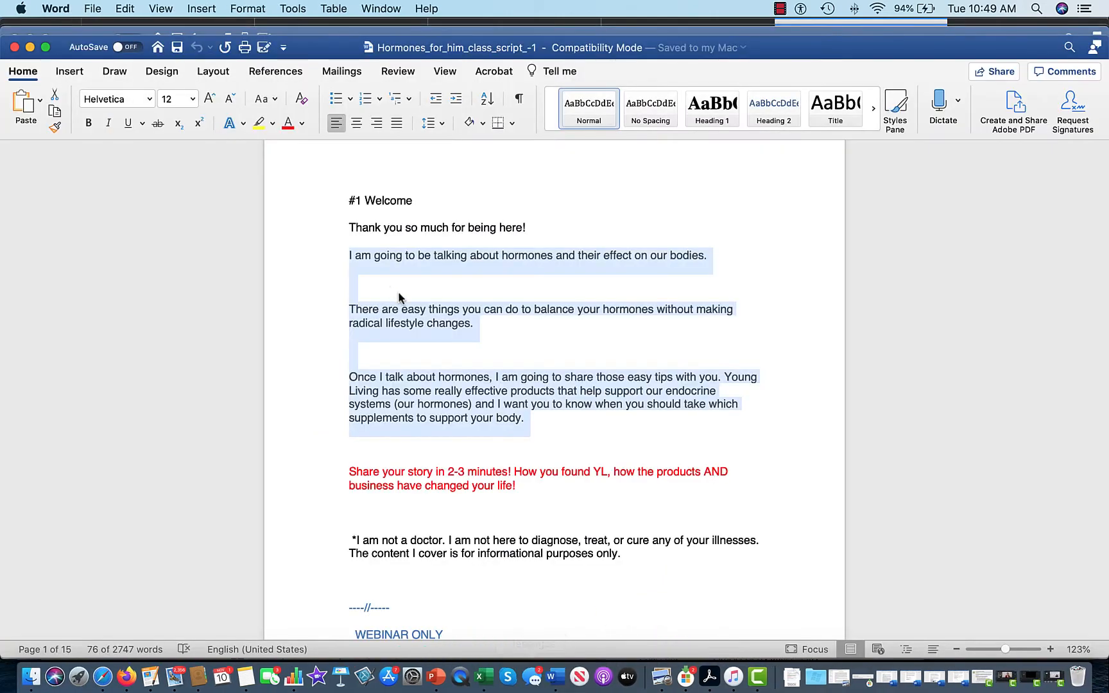
click(319, 34)
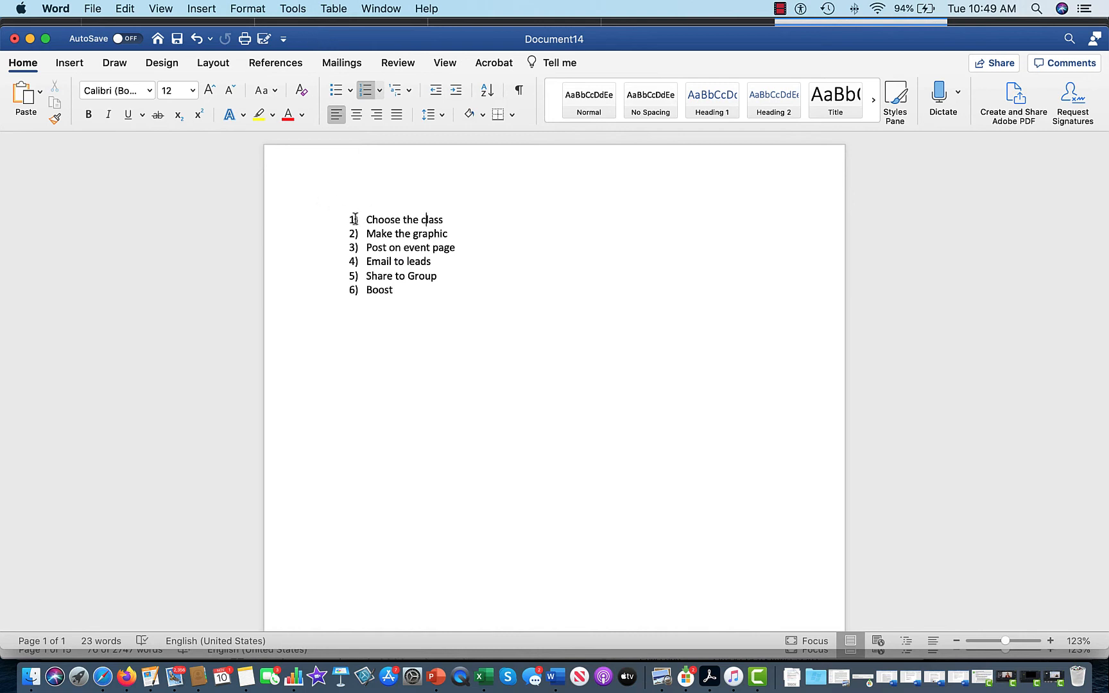
mouse_move(356, 219)
mouse_down()
mouse_move(441, 220)
mouse_move(351, 222)
mouse_up()
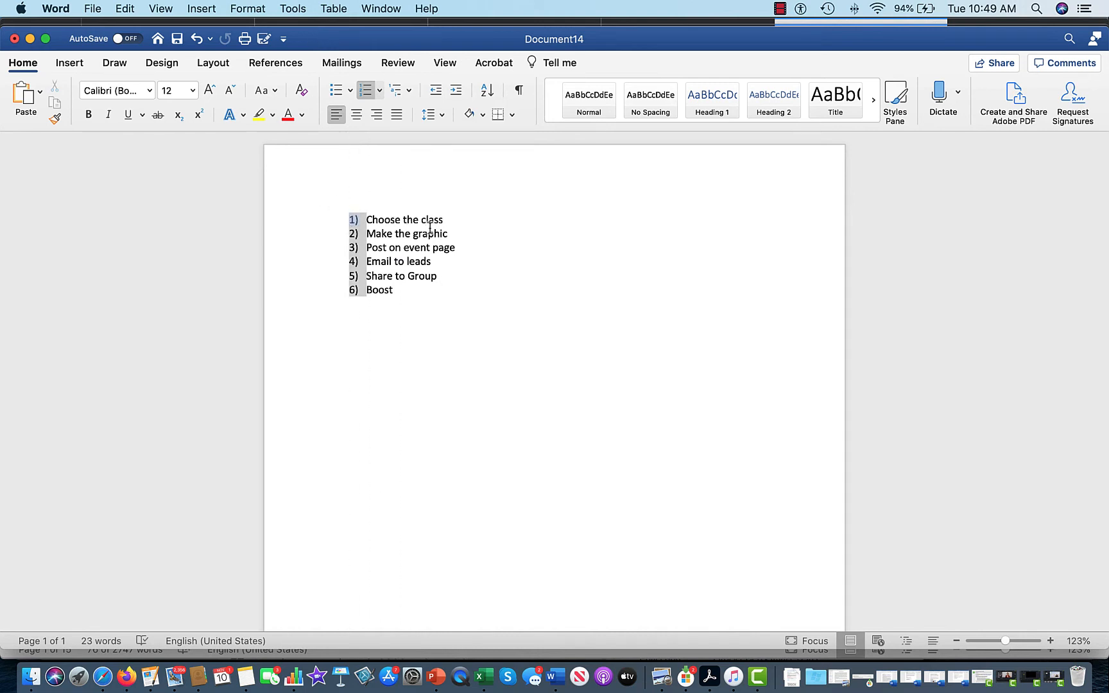
drag(421, 222, 371, 220)
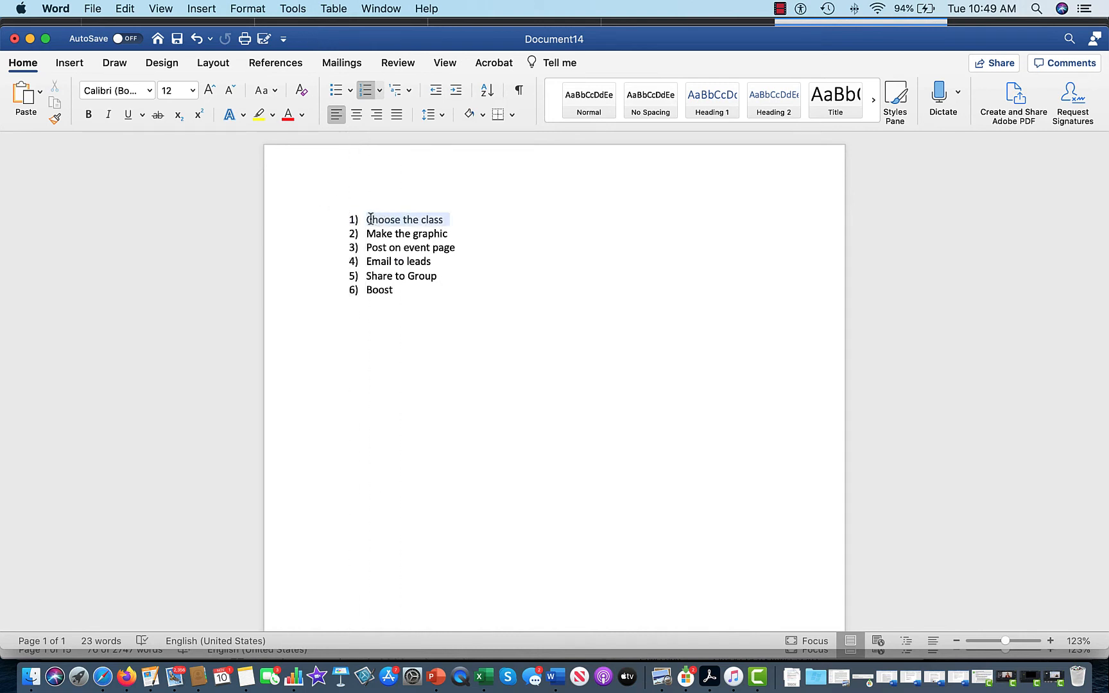
click(154, 116)
drag(453, 236, 376, 236)
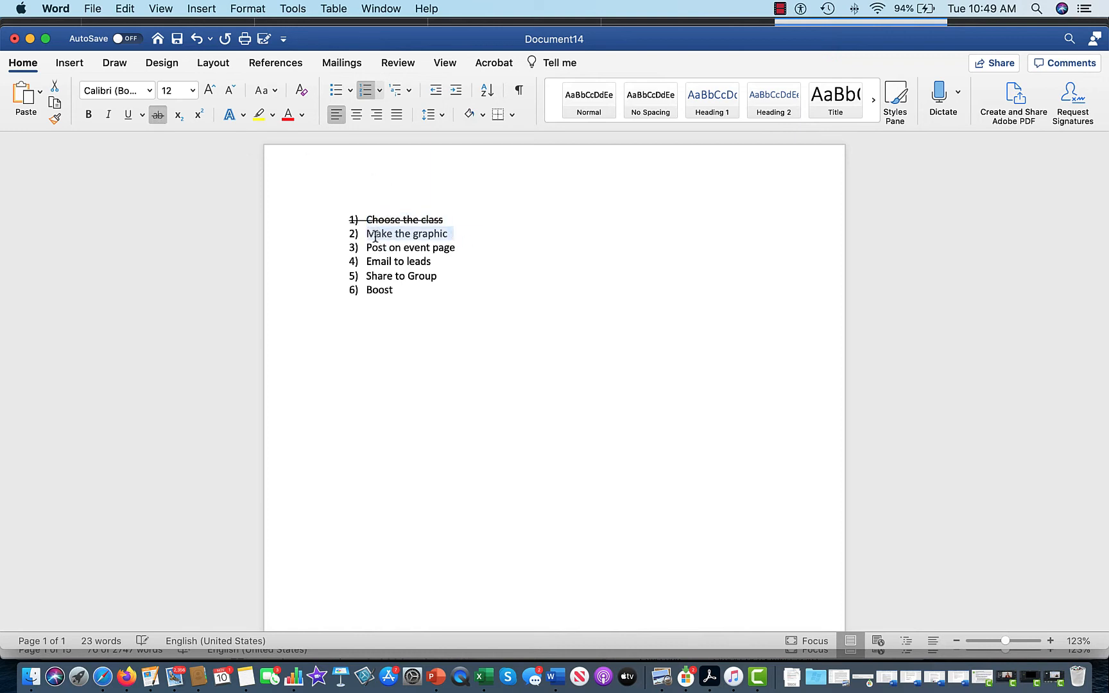
click(157, 115)
drag(457, 249, 372, 251)
click(157, 115)
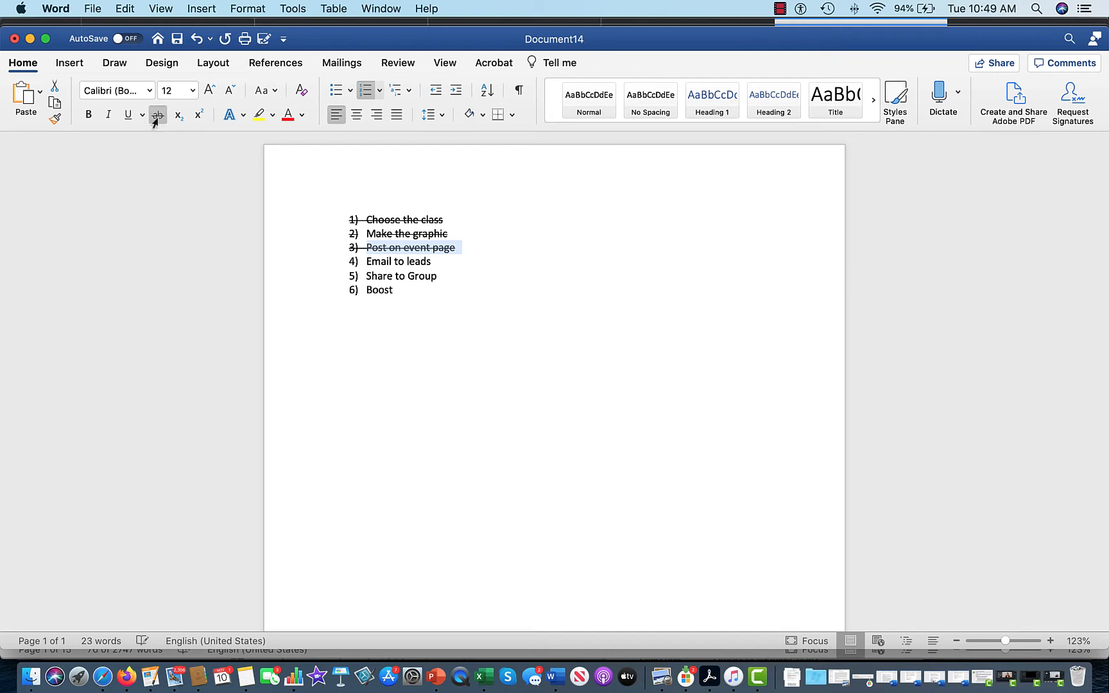
click(131, 667)
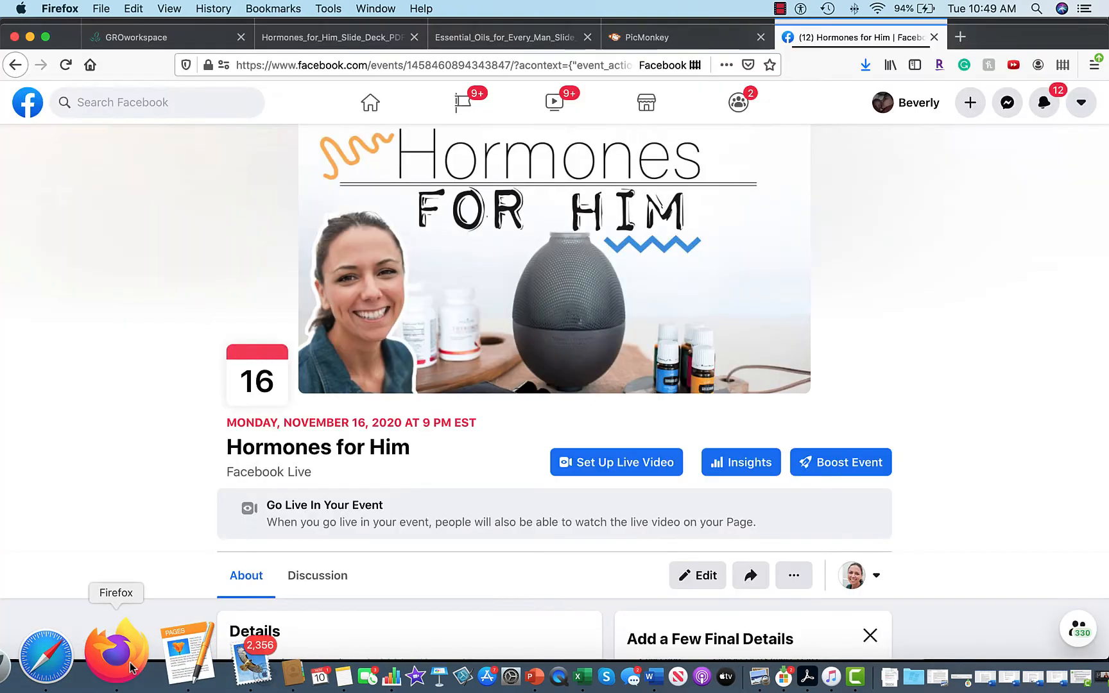
Scroll down the Hormones for Him event page and bring up its Share options.
scroll(946, 334, down, 5)
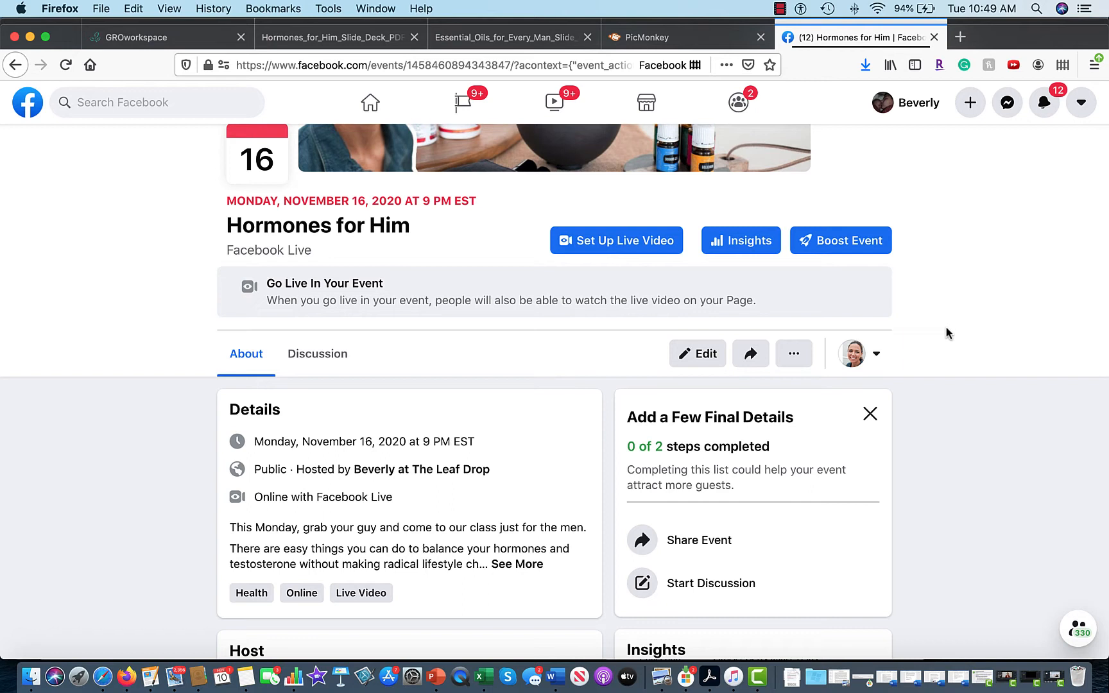
click(754, 363)
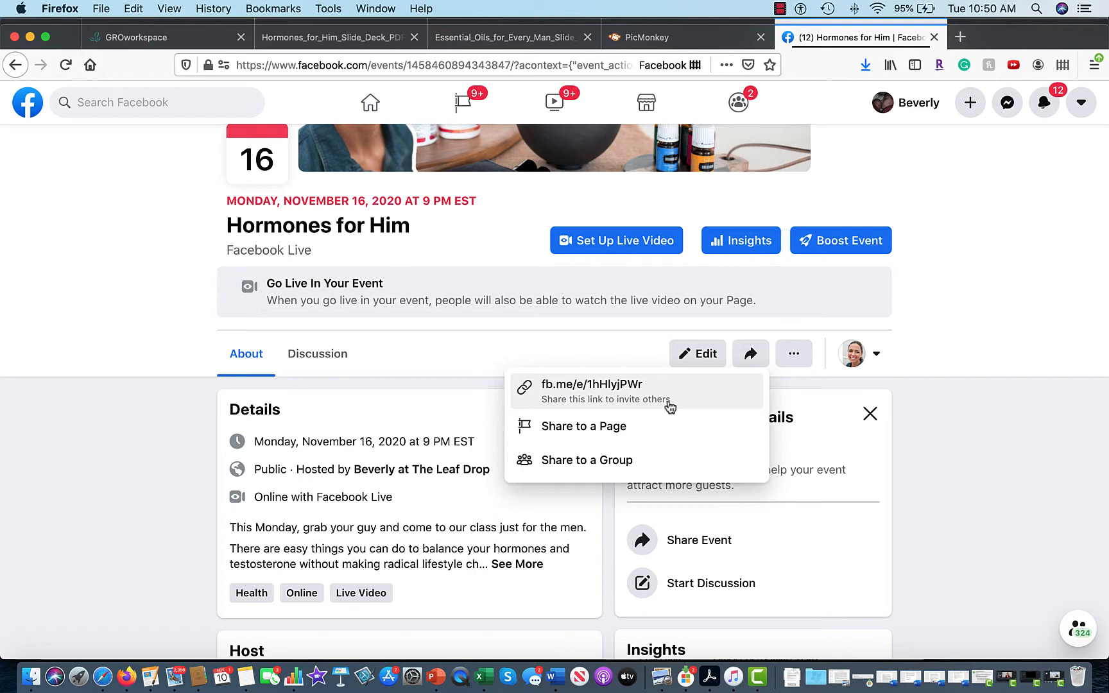
Start a group share and write 'Hello Team! Next Monday's night class will be about men's health!'.
click(599, 460)
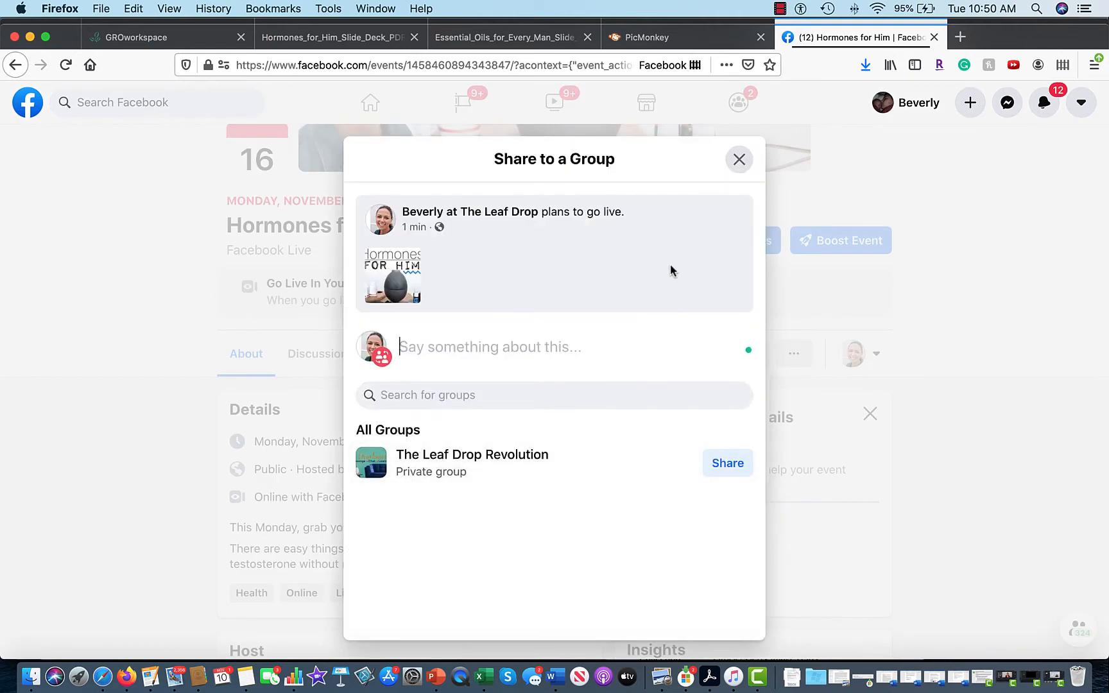
text(Hello )
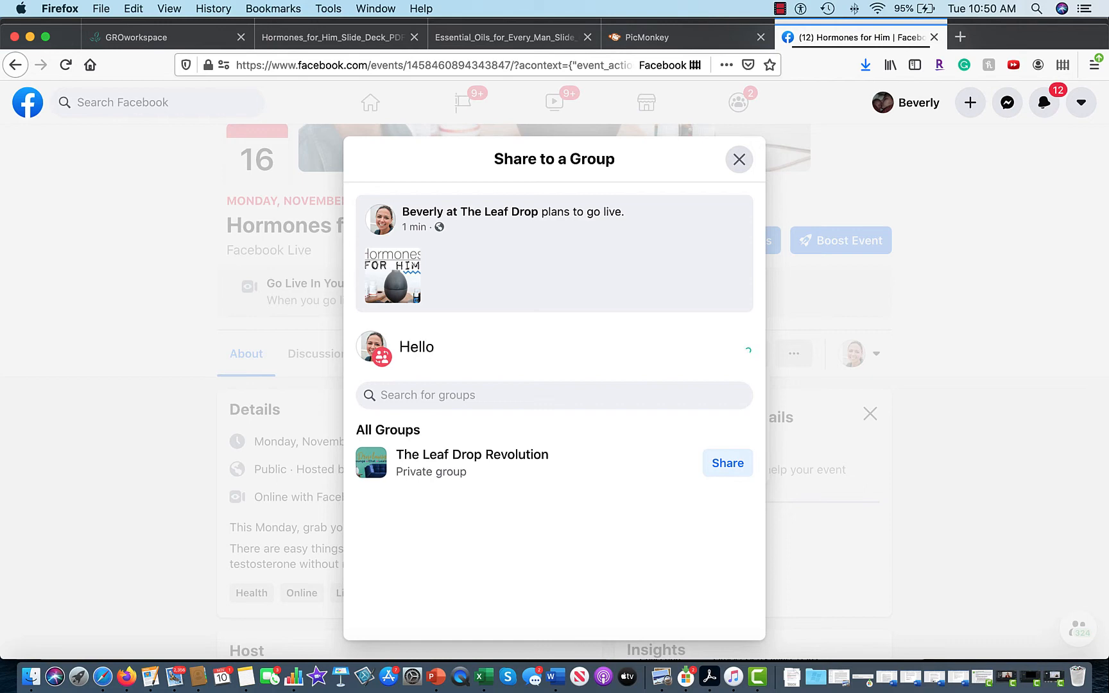
text(Team!  Next Monday's)
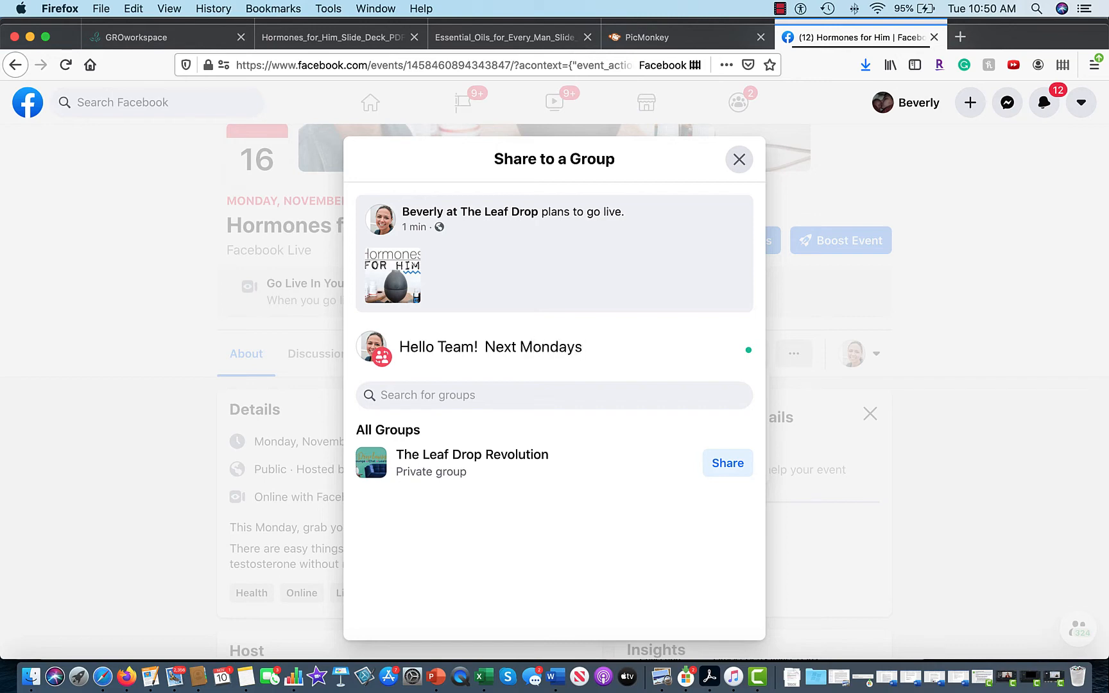
key(BackSpace)
text('s night class will be about)
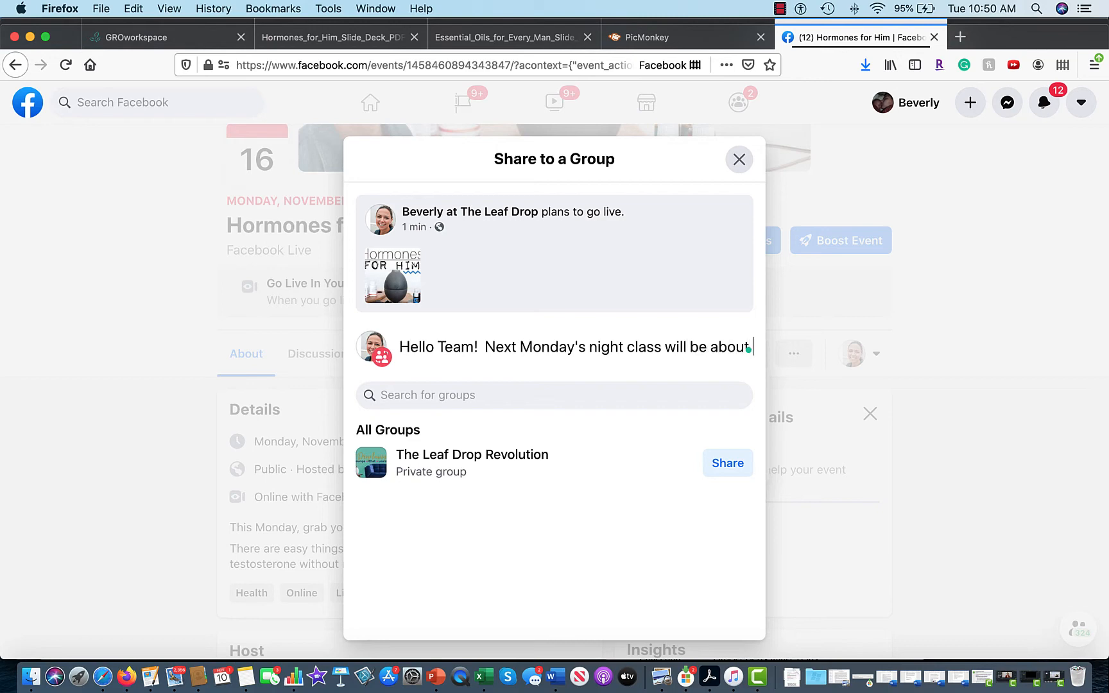
text( Men's)
key(BackSpace)
key(BackSpace)
key(BackSpace)
key(BackSpace)
key(BackSpace)
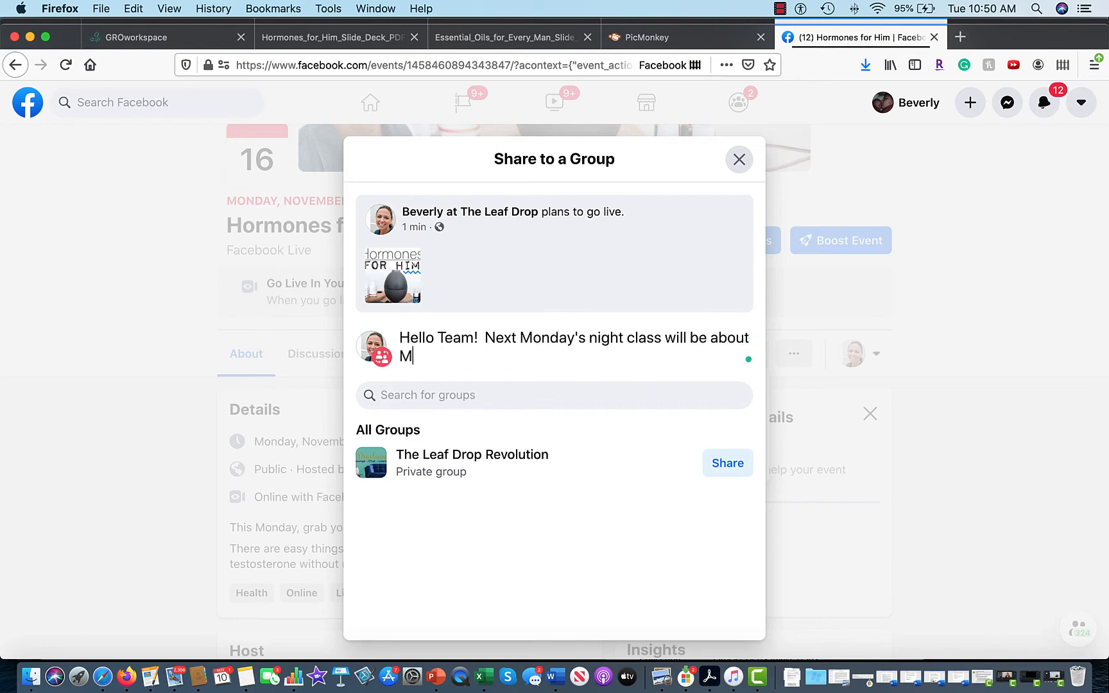
text(,em's health)
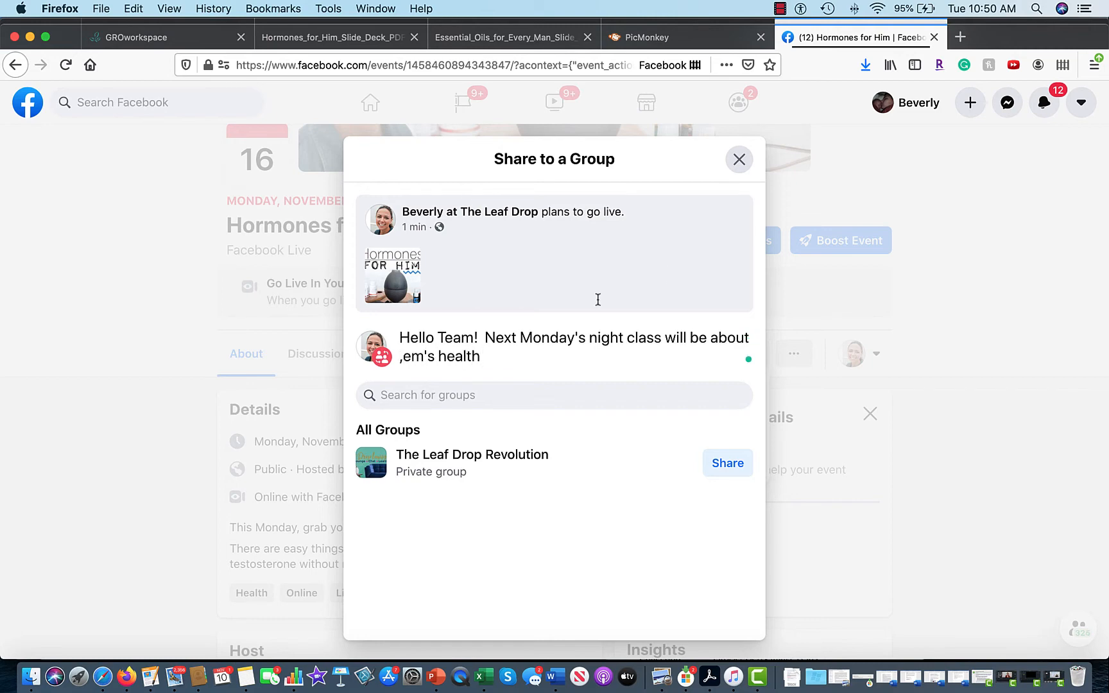
click(433, 357)
key(BackSpace)
key(BackSpace)
key(BackSpace)
key(BackSpace)
key(BackSpace)
key(BackSpace)
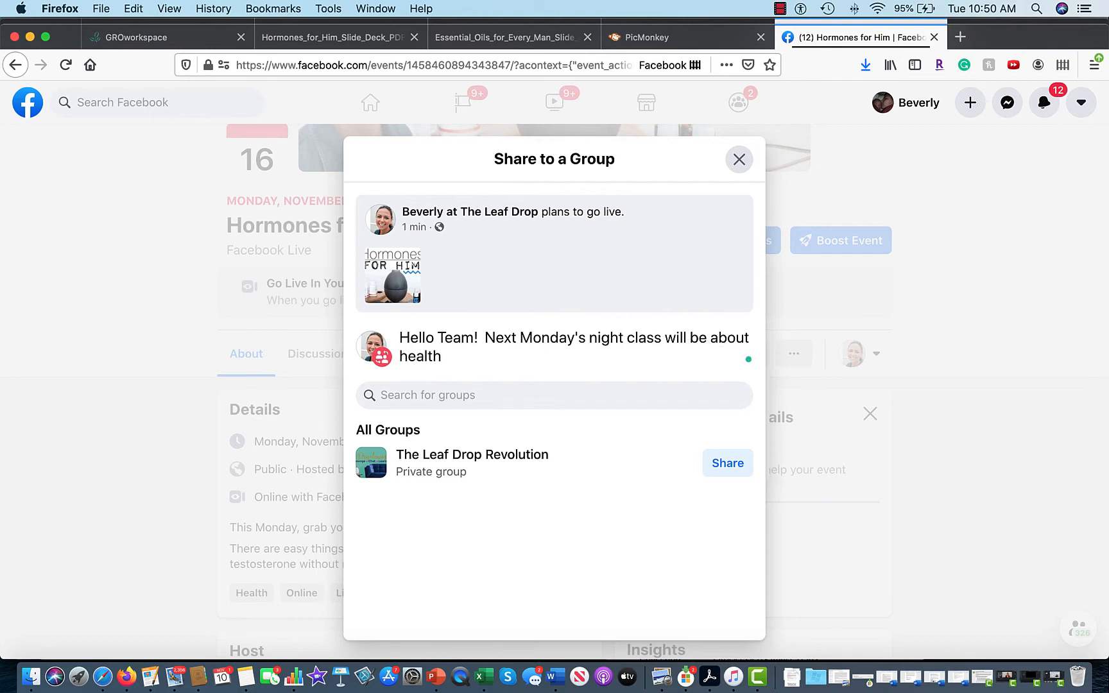
text(men's)
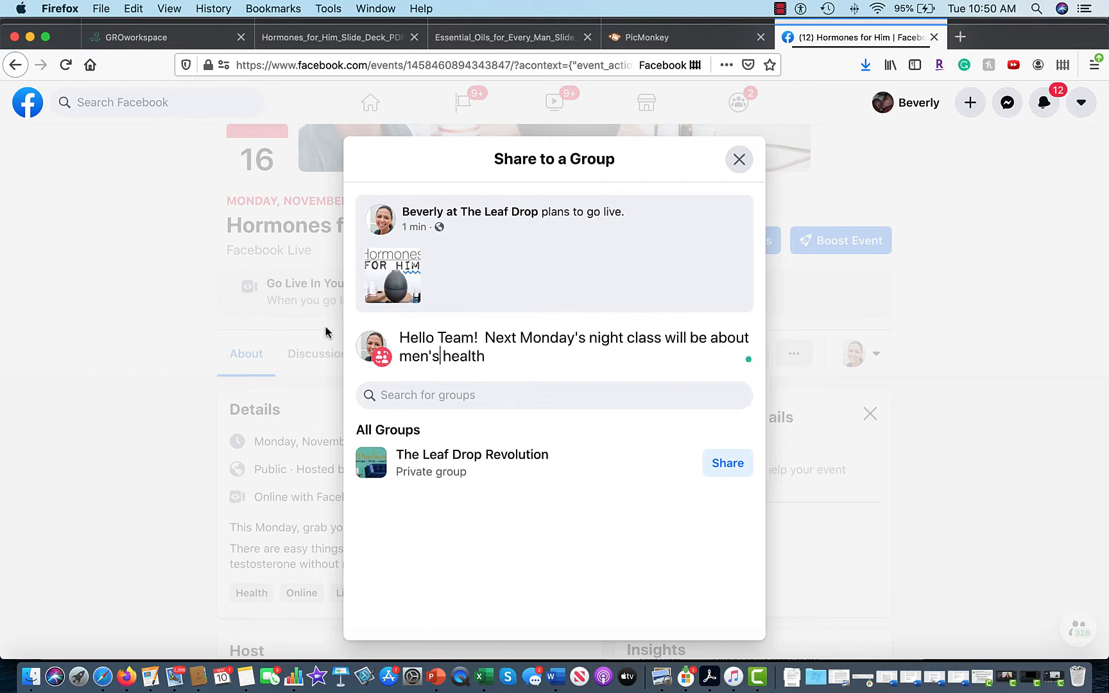
click(486, 357)
text(!)
Add that guests are welcome, attendees enter a drawing, and they should comment to confirm attendance.
text(Plea)
key(BackSpace)
key(BackSpace)
key(BackSpace)
key(BackSpace)
text(You wi)
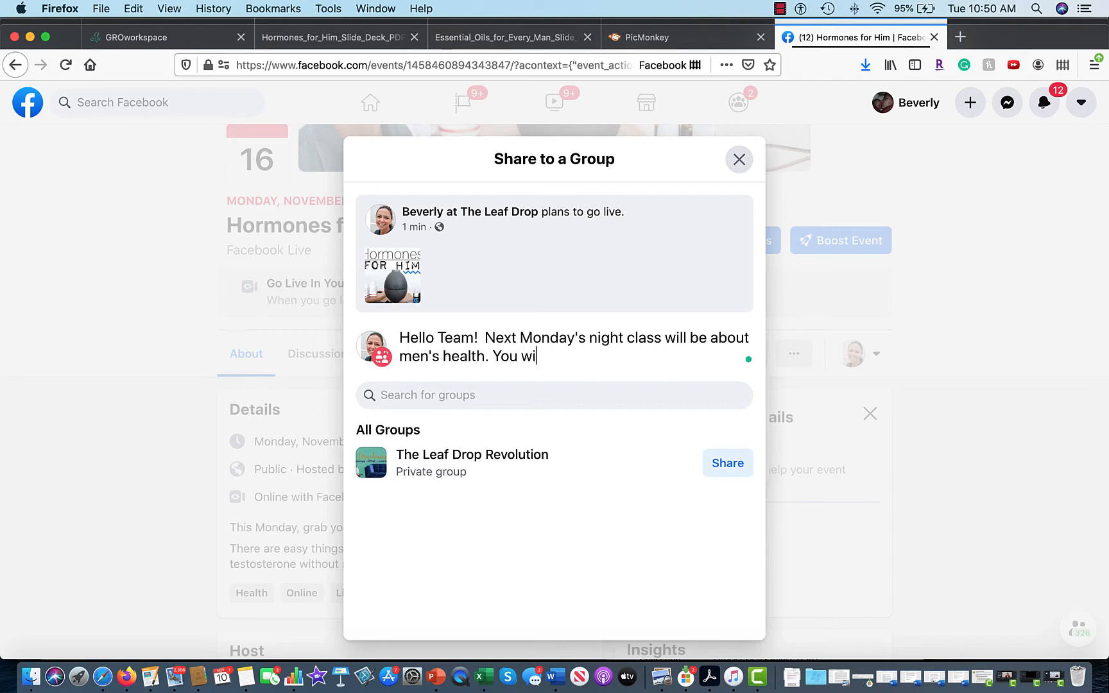
key(BackSpace)
key(BackSpace)
key(BackSpace)
key(BackSpace)
key(BackSpace)
text(Please feel free )
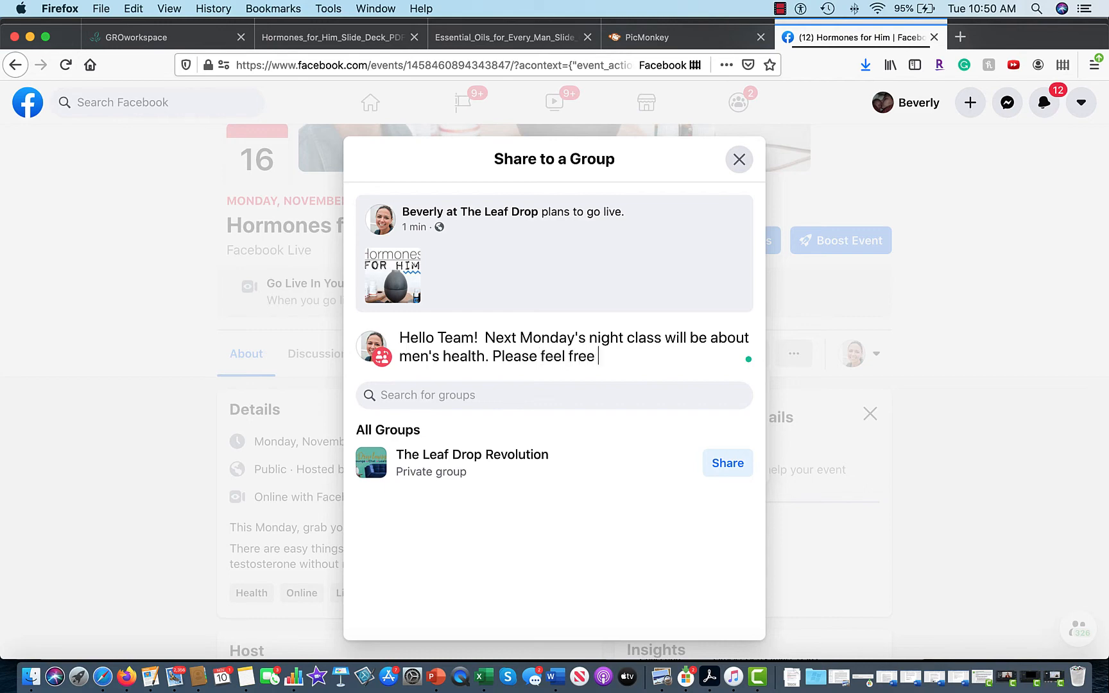
text(to bring gues)
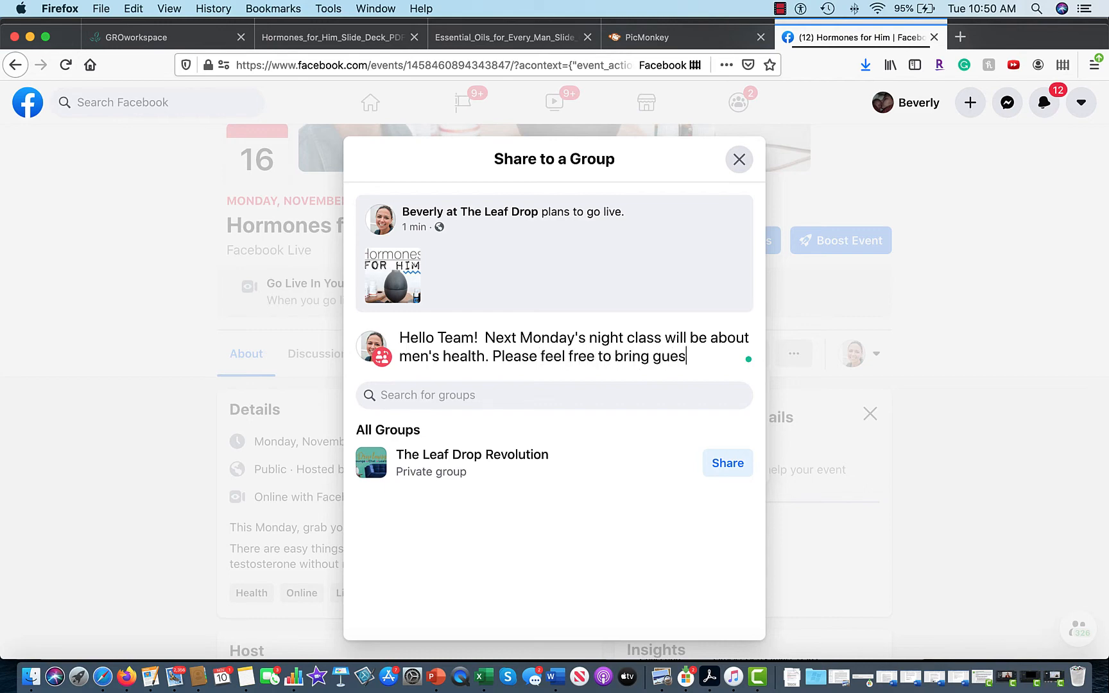
text(ts with you)
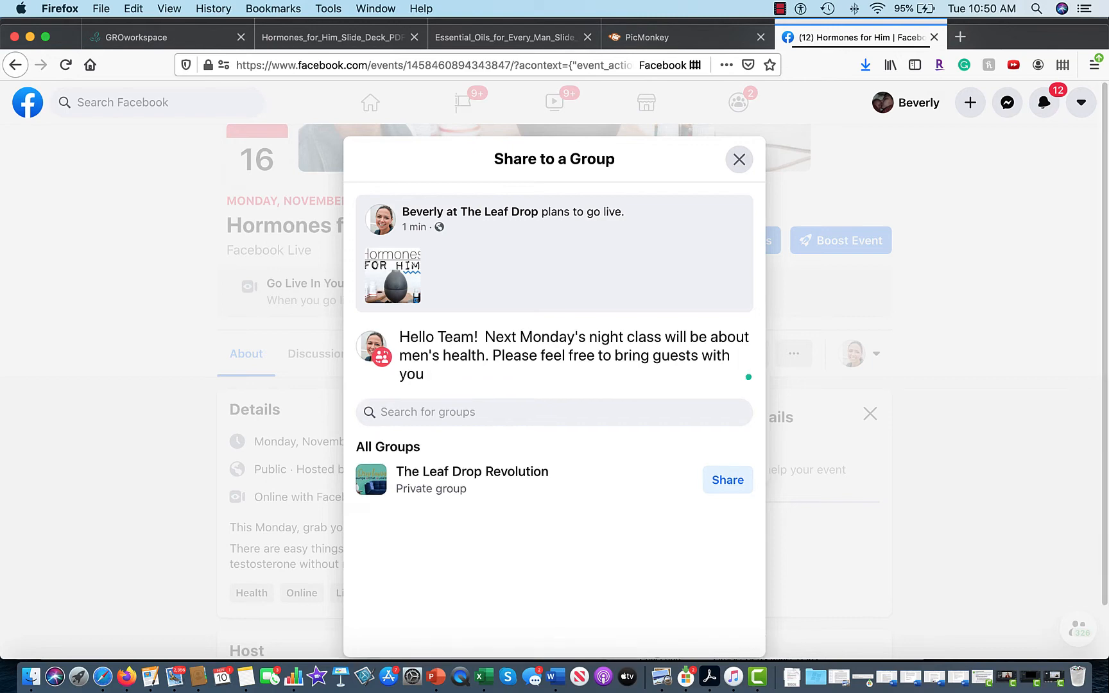
text( and )
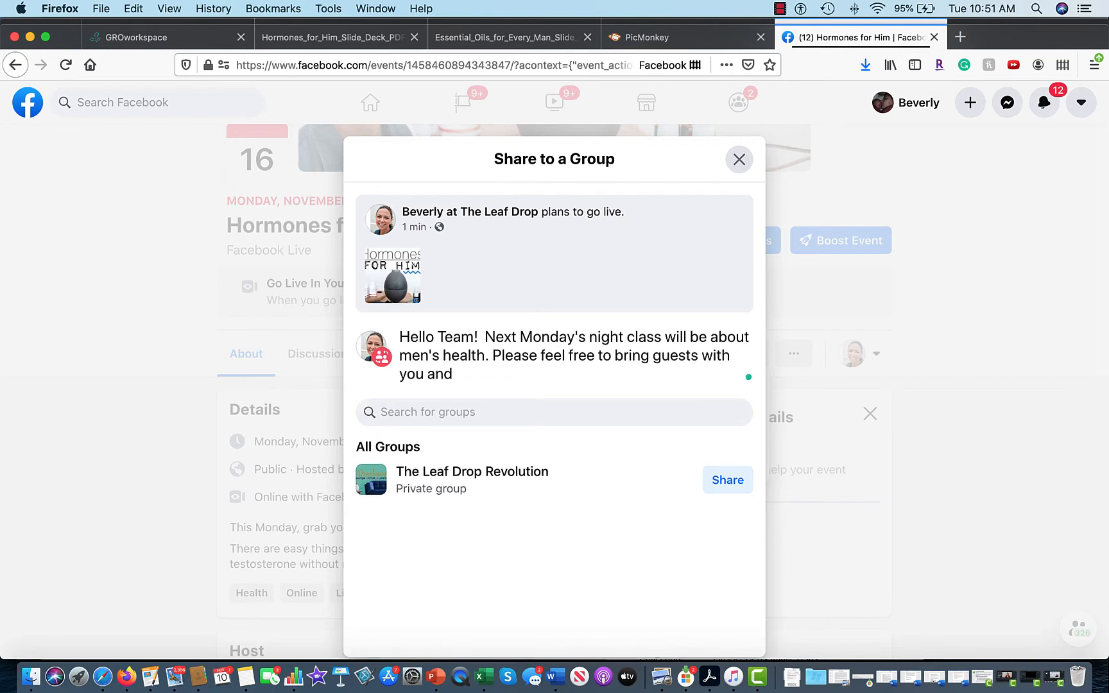
text(you)
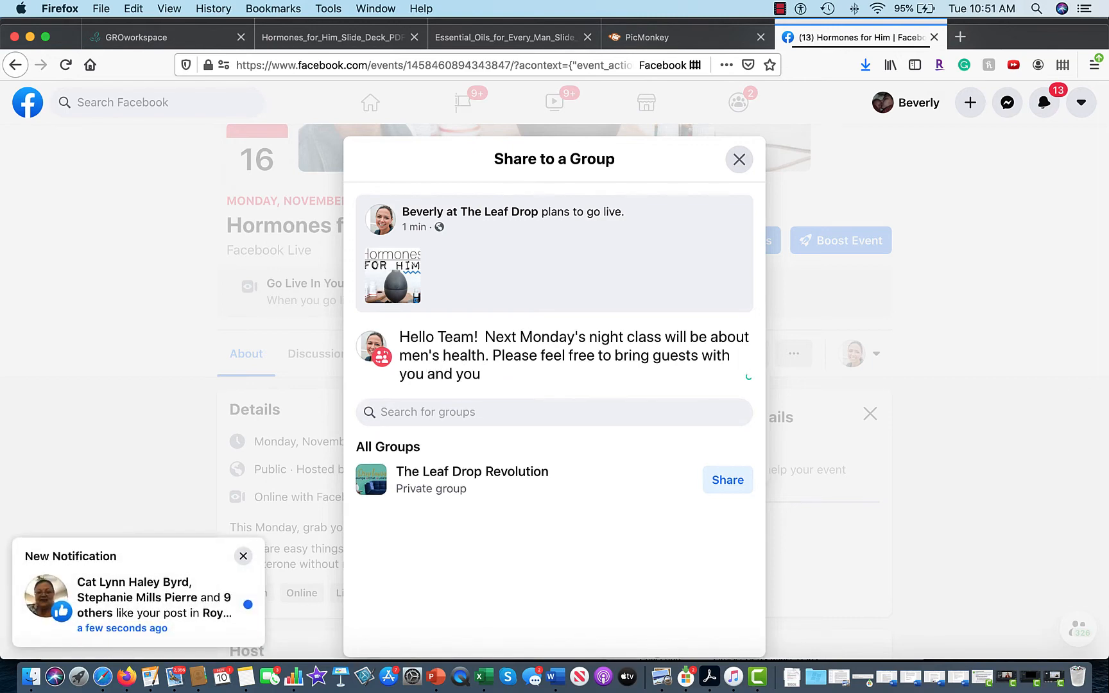
text( c will be ent)
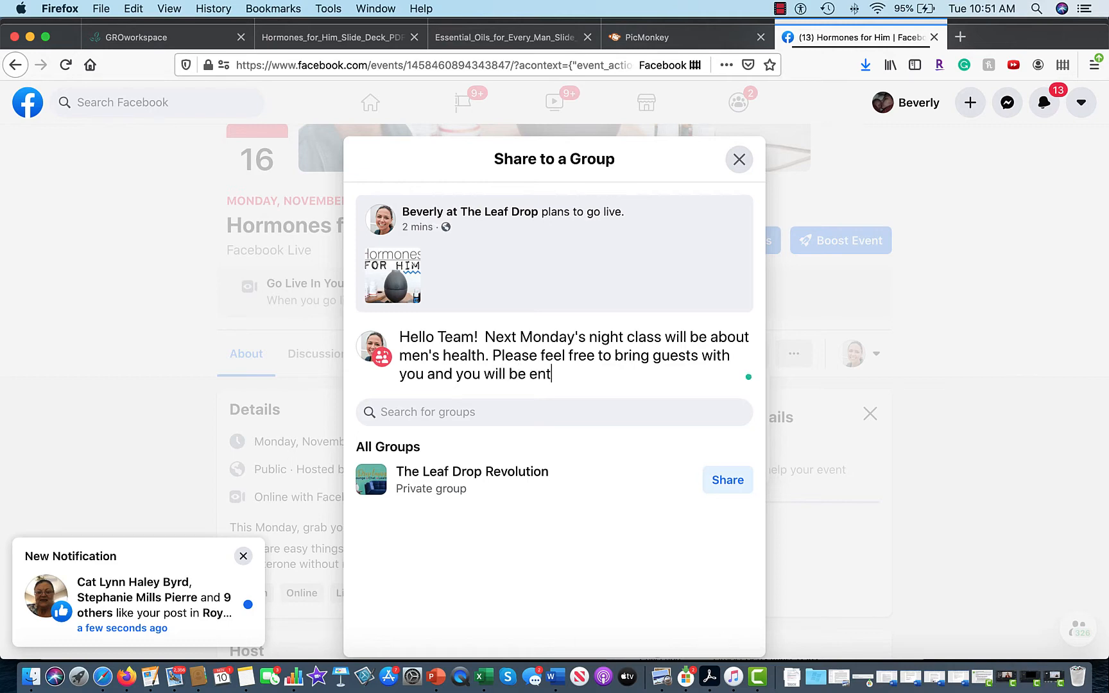
text(ered into a)
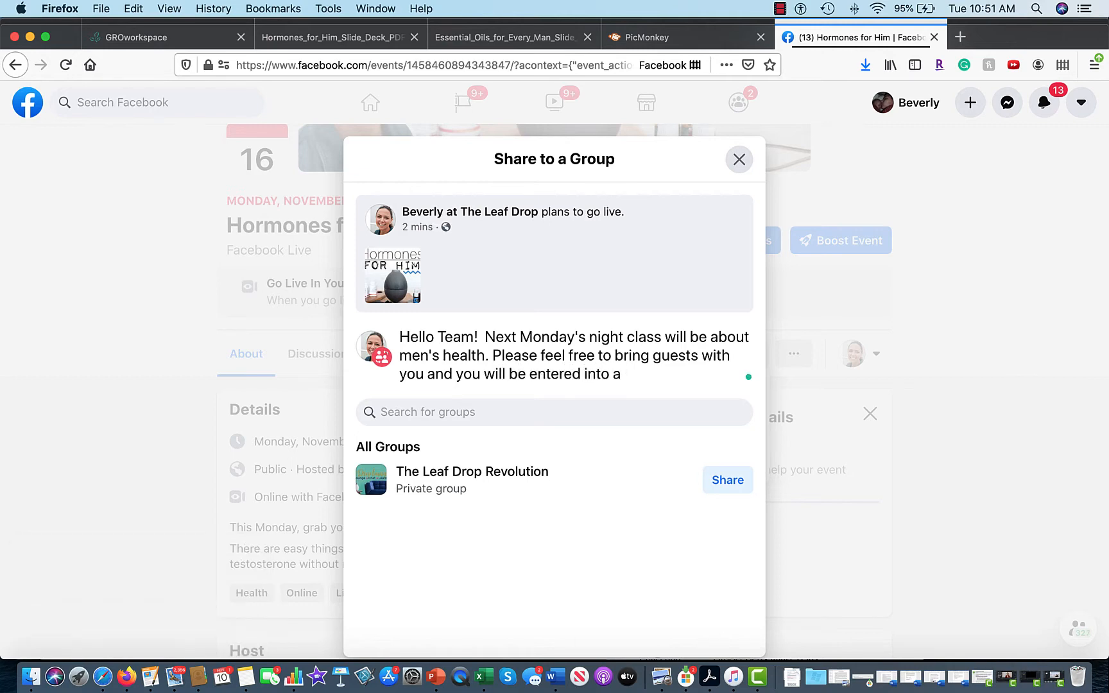
text( derawring for a FR)
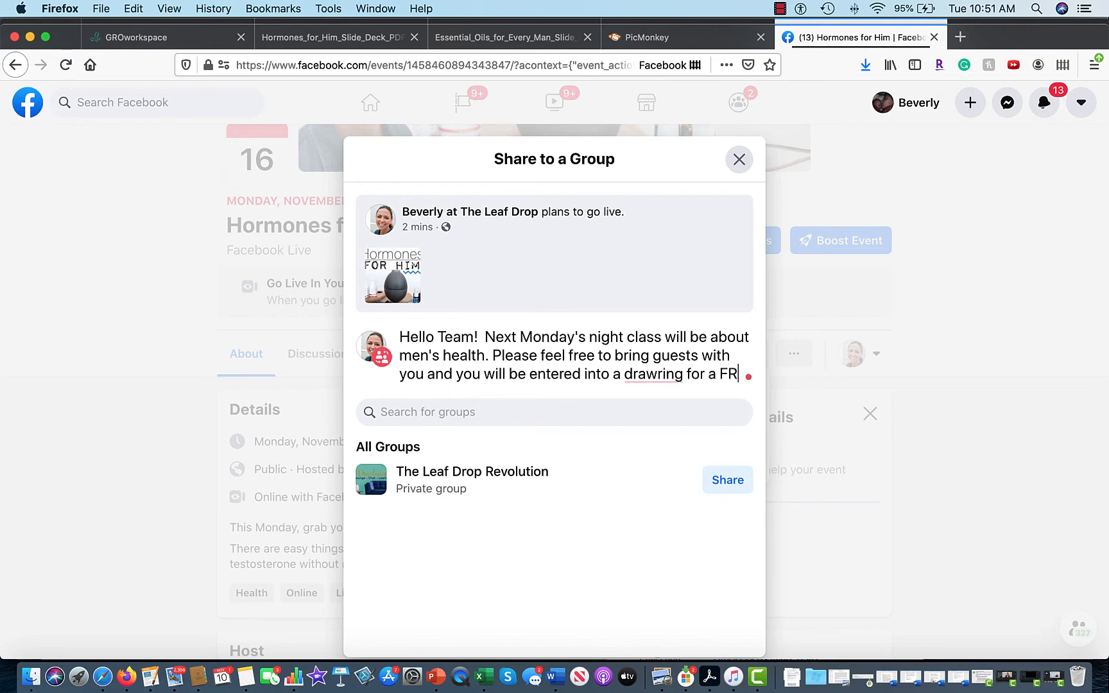
text(EE KIT!)
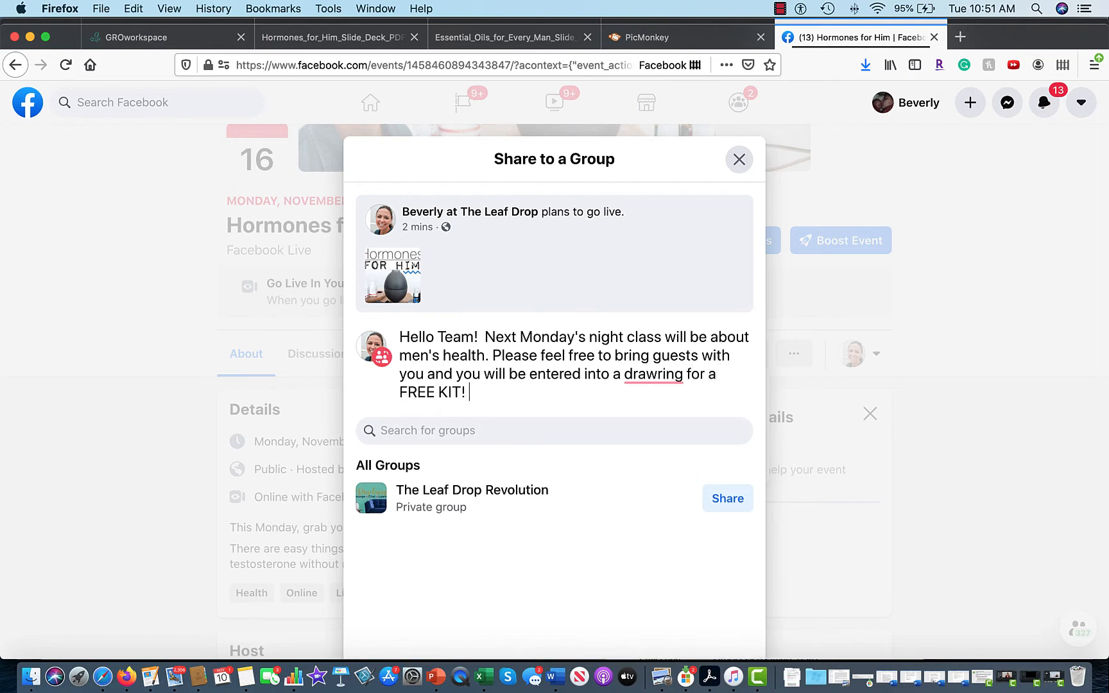
mouse_move(659, 377)
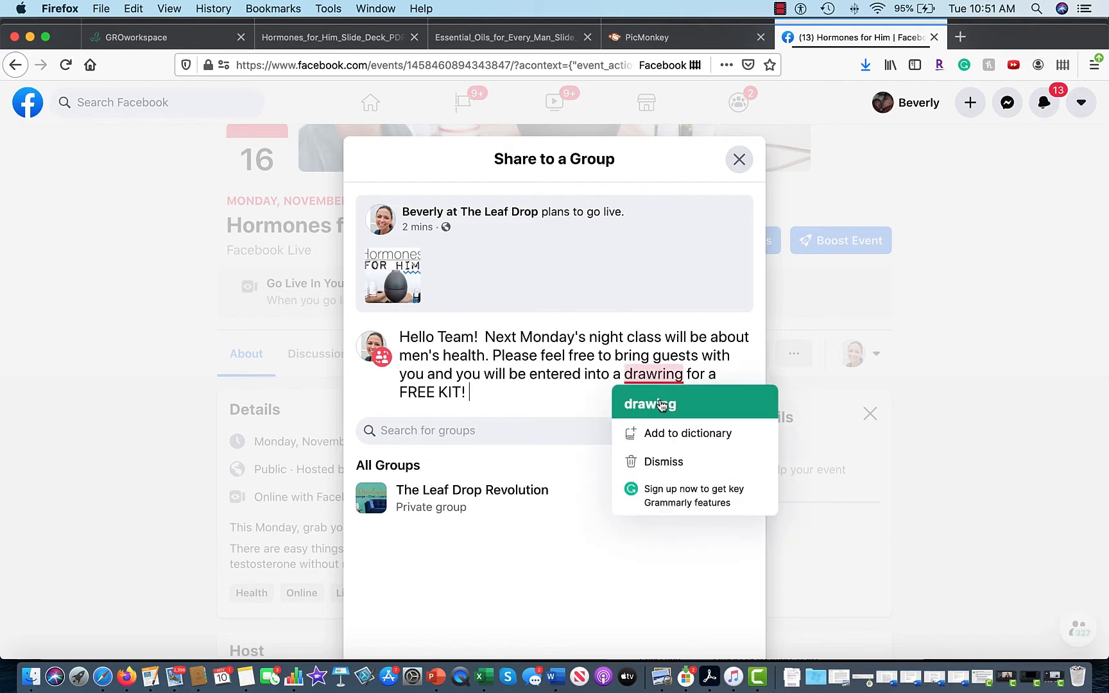
click(649, 401)
click(448, 391)
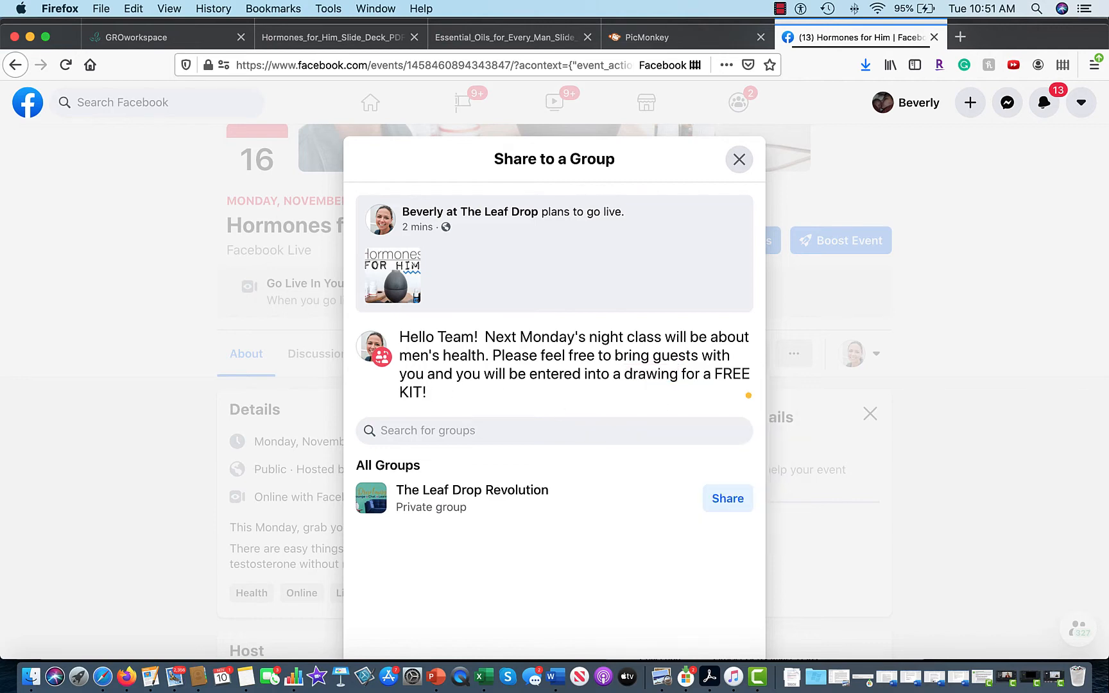
text(Just attend and)
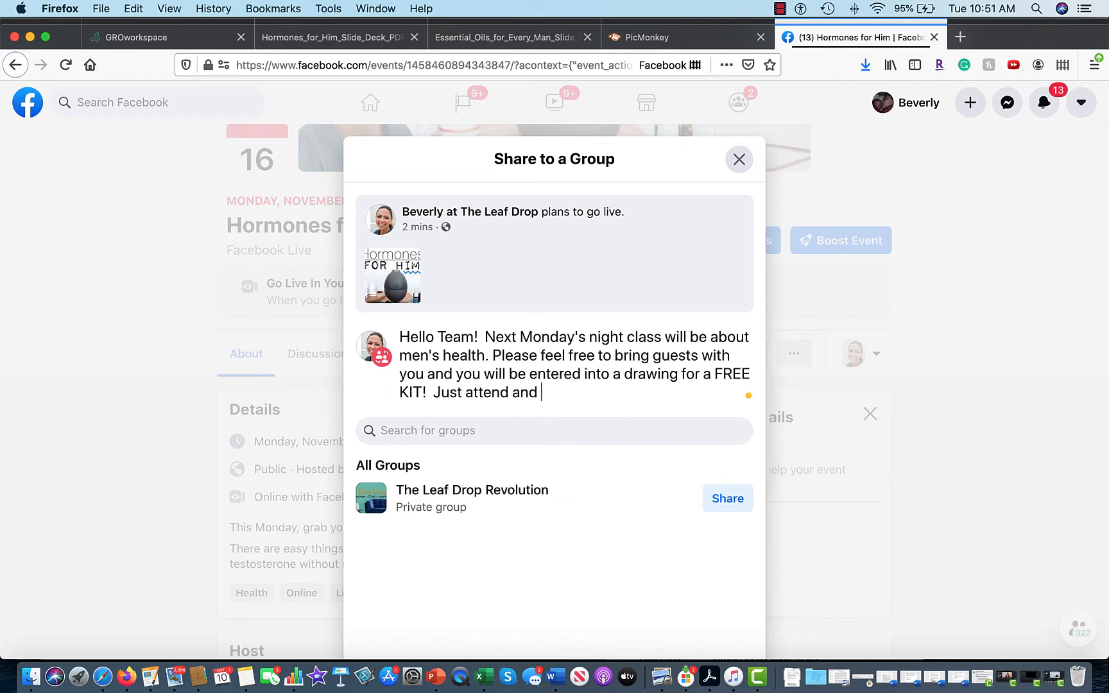
text( comment to let m)
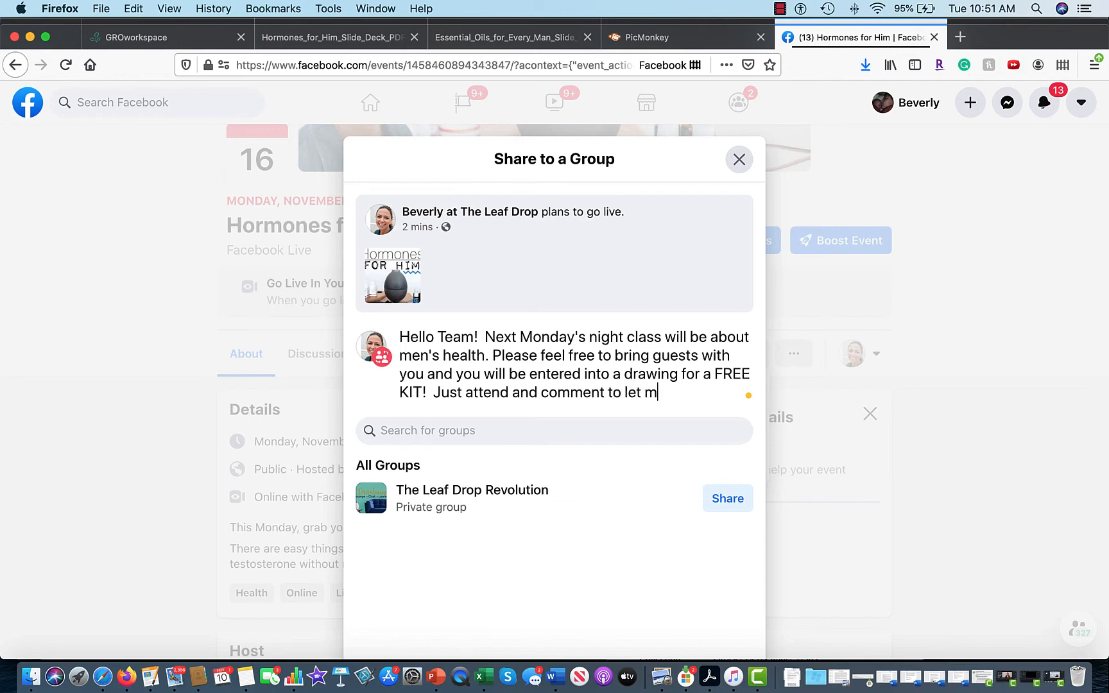
text(e know that you a)
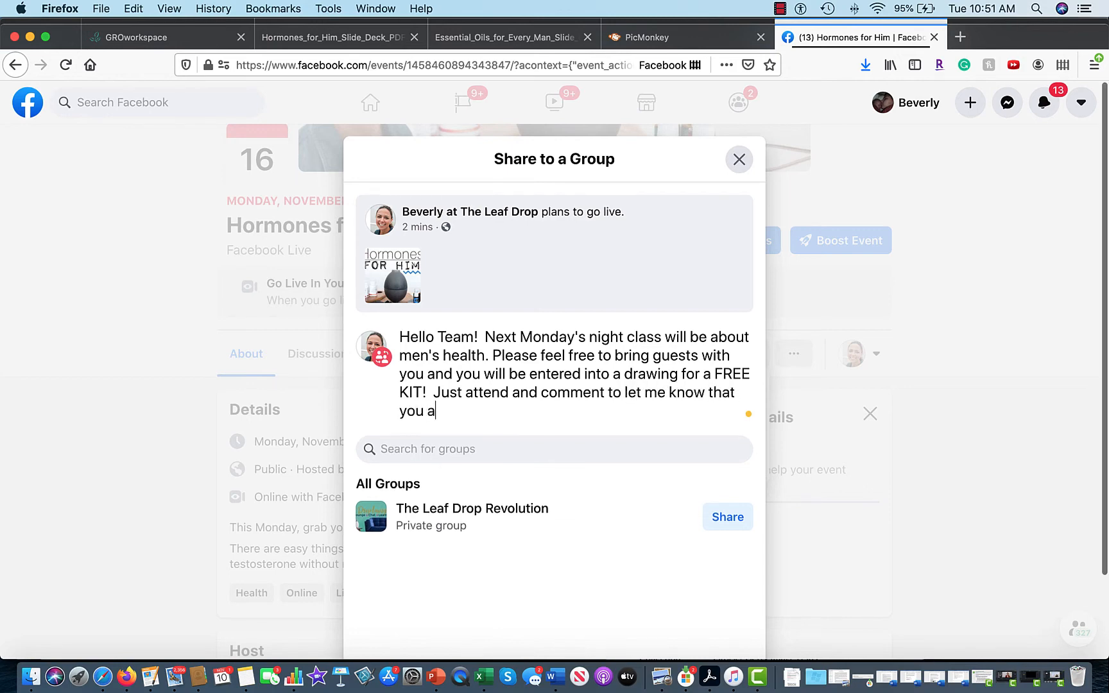
text(nd your guest w)
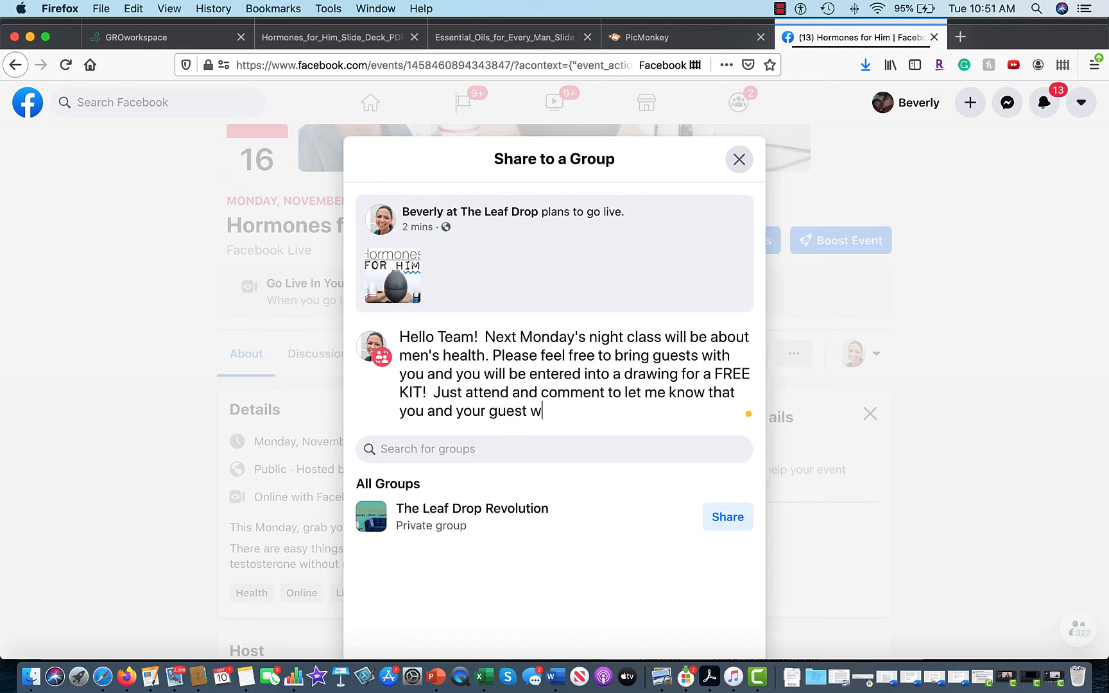
text(ere there)
Share the event to The Leaf Drop Revolution group, copy its link, and open a new tab.
click(723, 521)
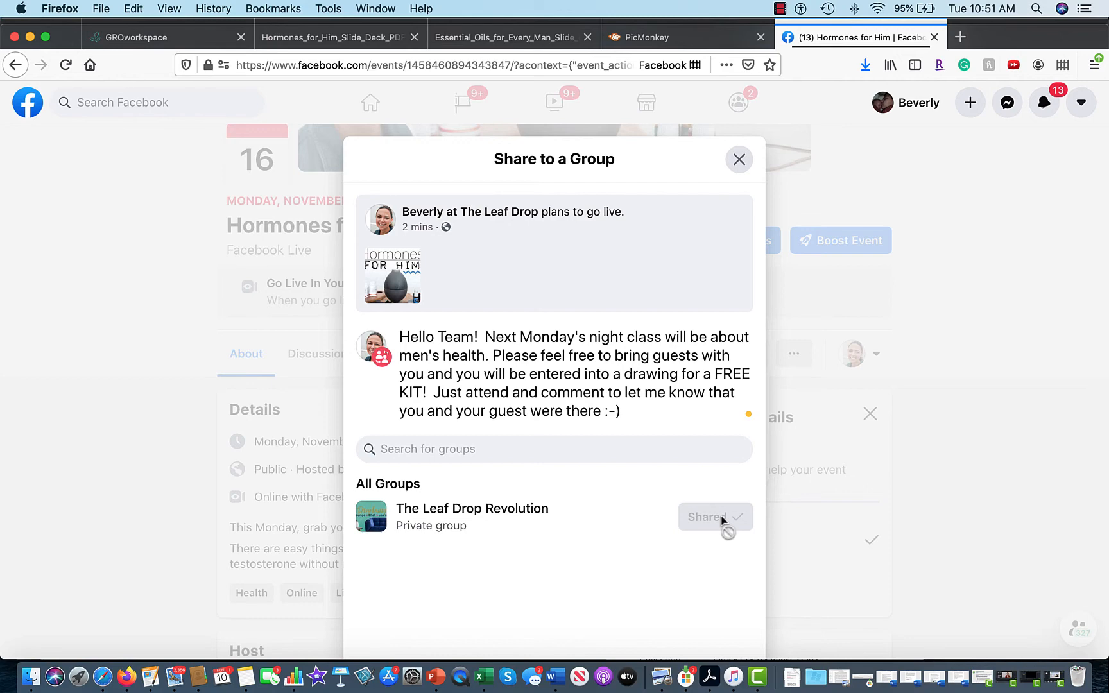
click(738, 160)
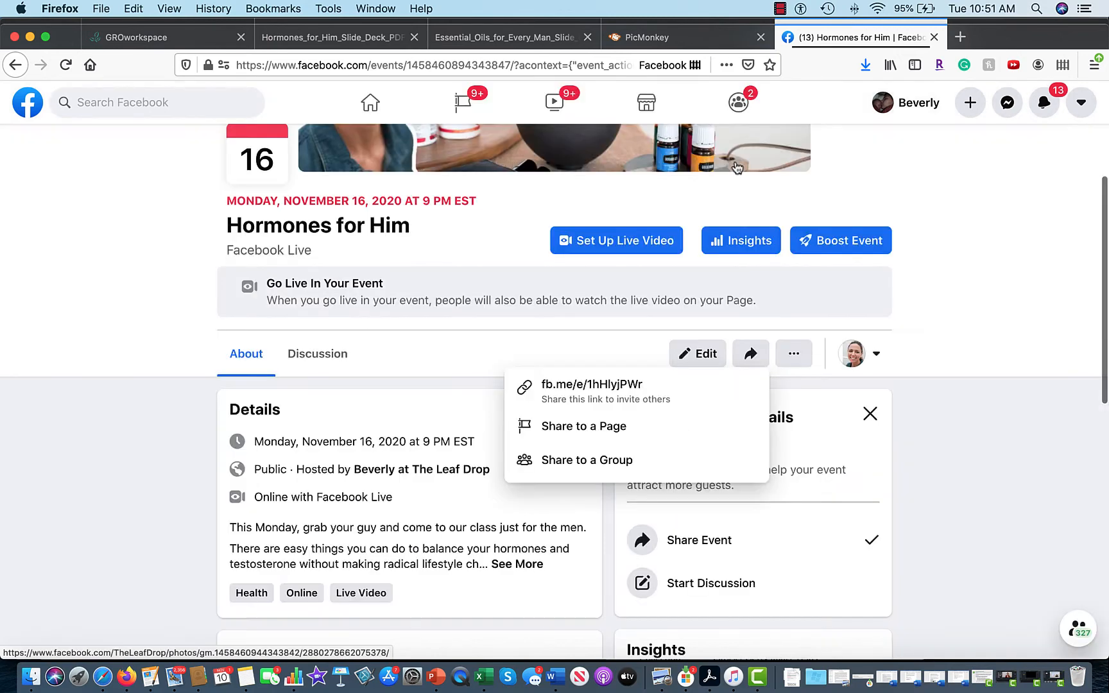
click(602, 402)
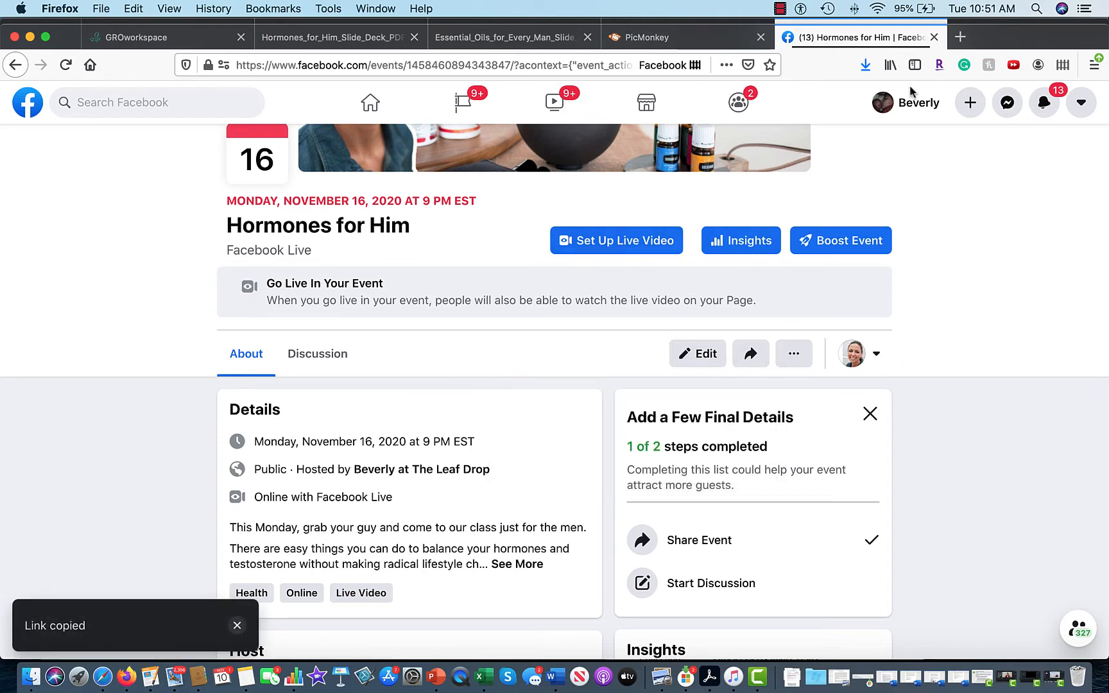
click(961, 37)
click(427, 65)
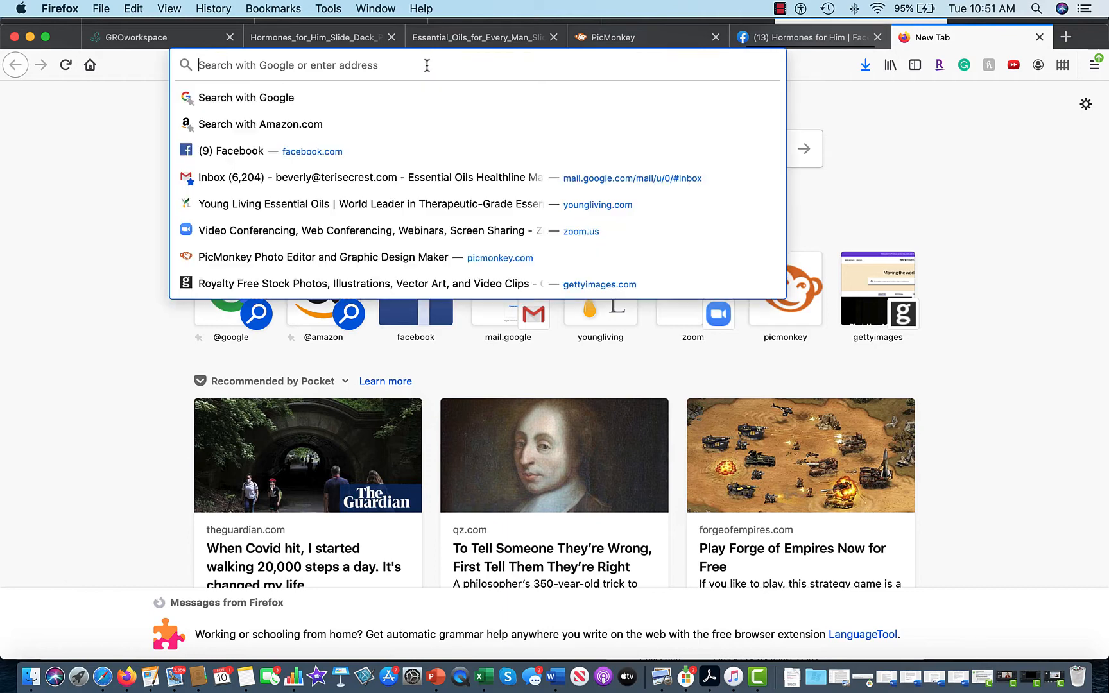
Go to marketingscents.com, sign in with the saved login, and dismiss the Hottest Prospects notice.
text(marketingscents.com/)
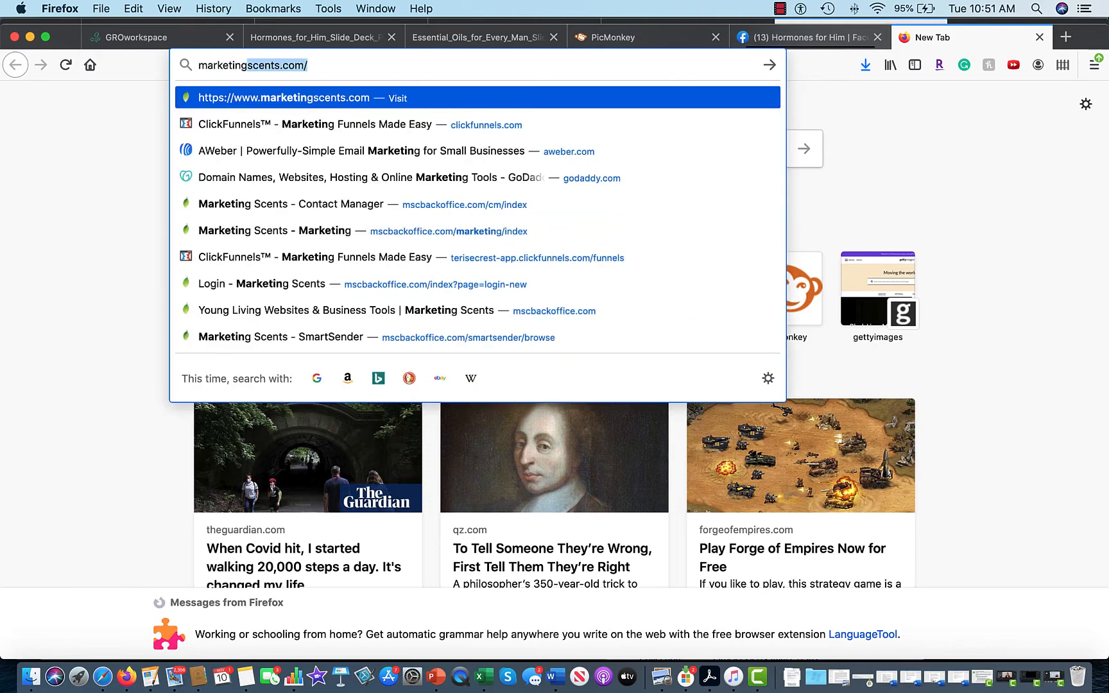
key(Return)
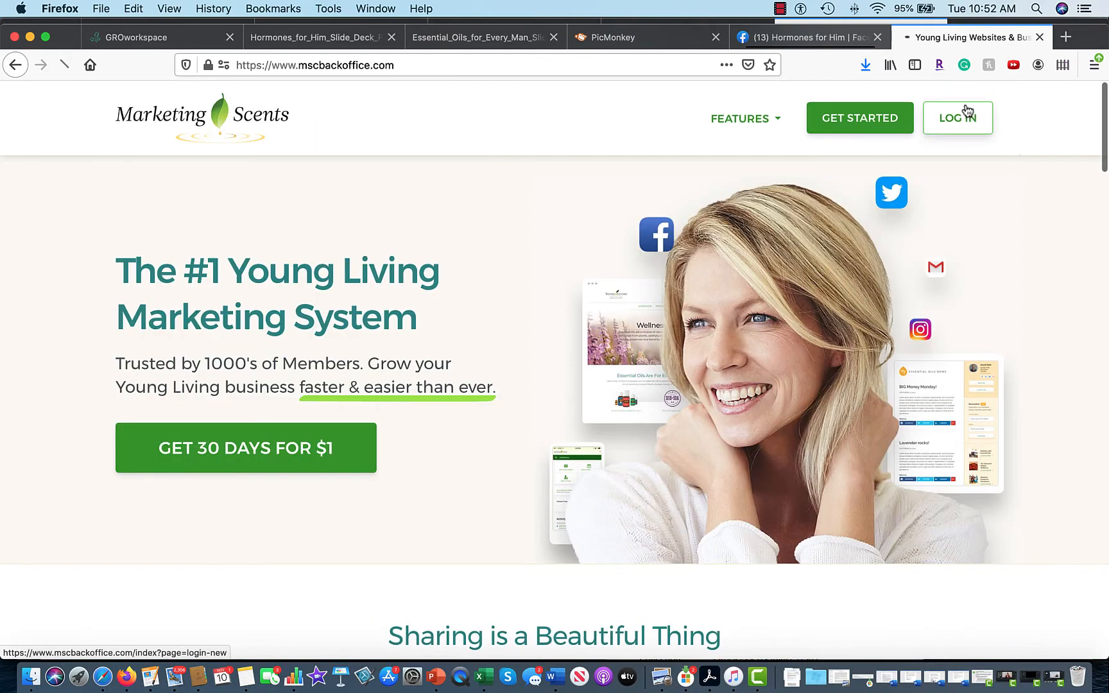
click(965, 110)
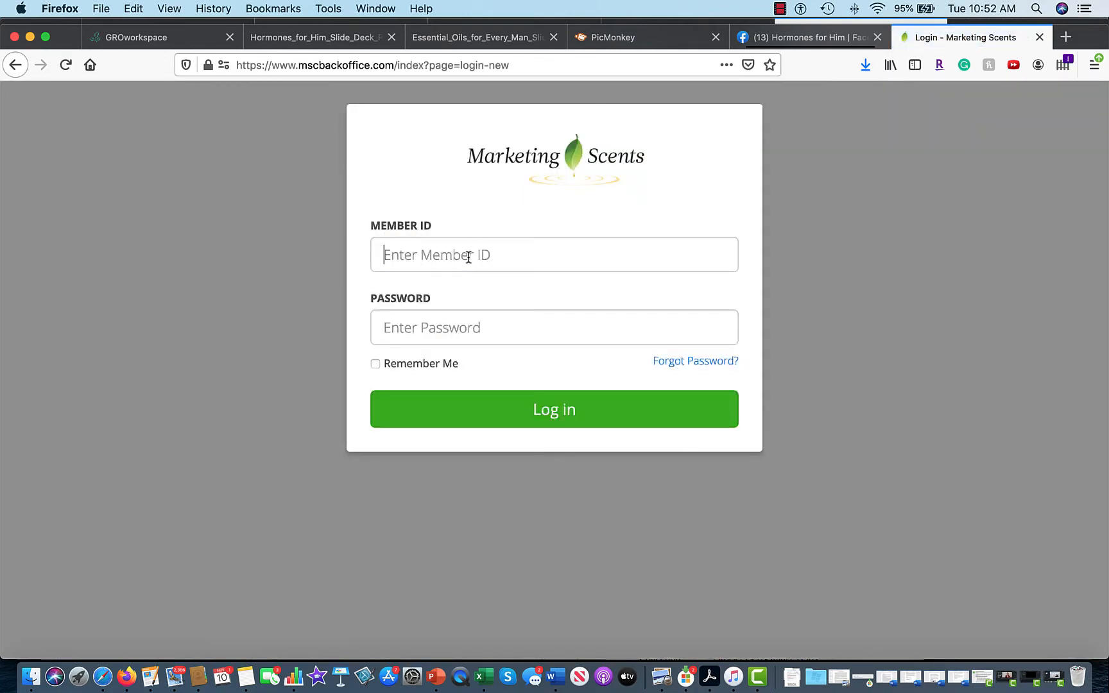
click(469, 257)
text(88)
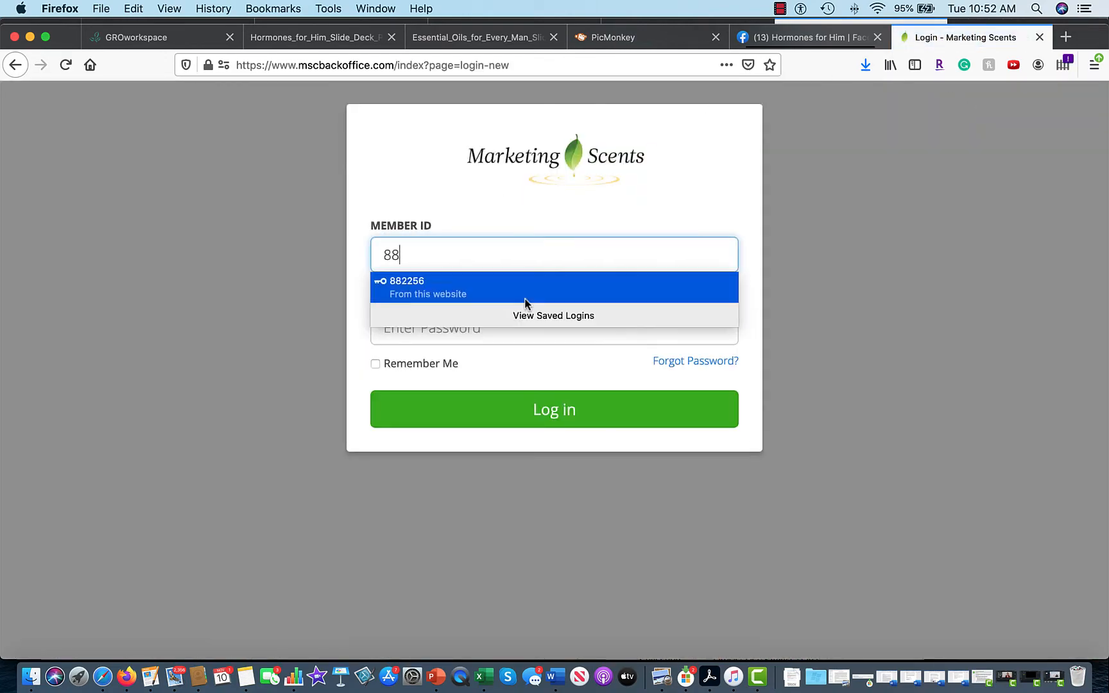
click(525, 299)
click(560, 426)
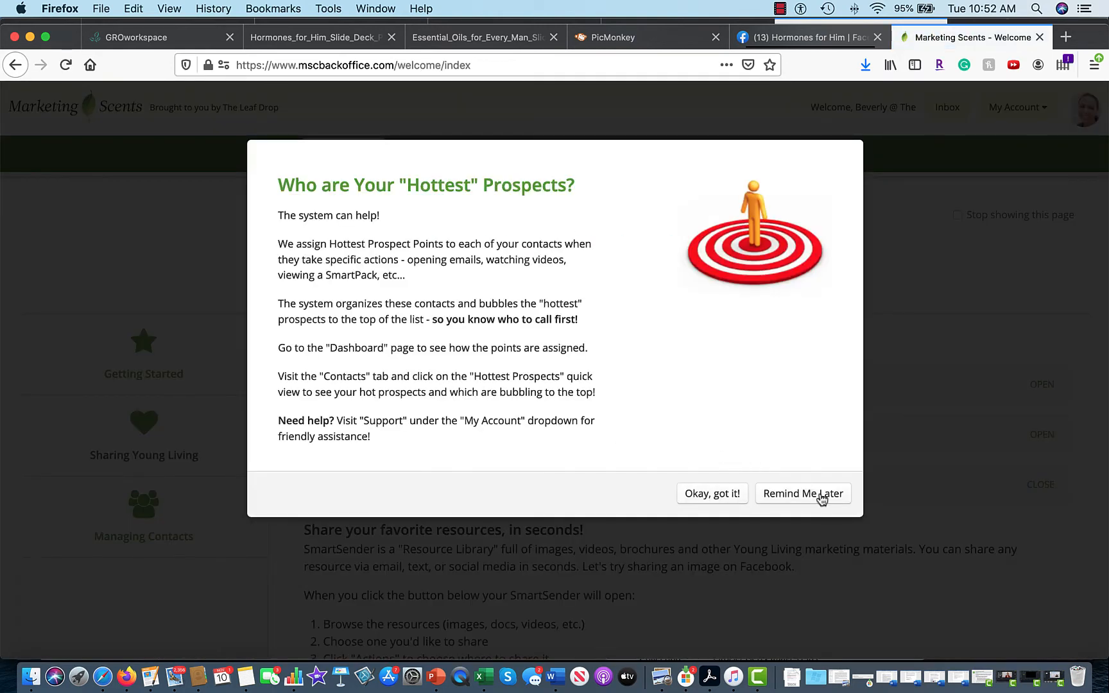
click(822, 498)
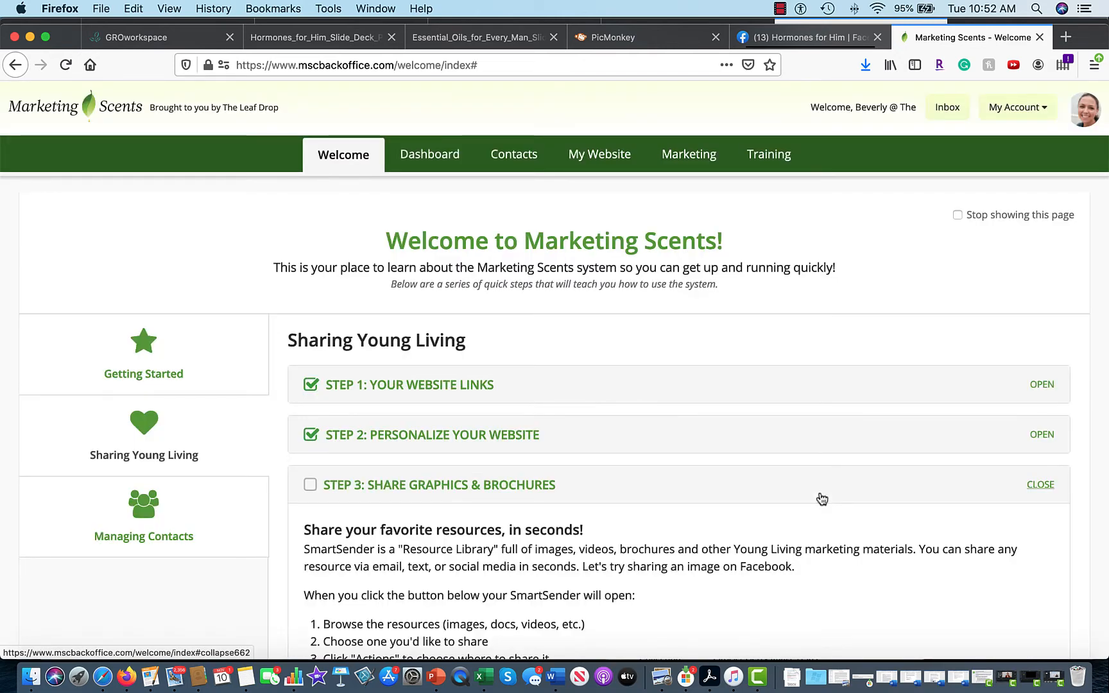
Start a new broadcast from the Email Broadcast Tool on the Marketing page.
click(694, 159)
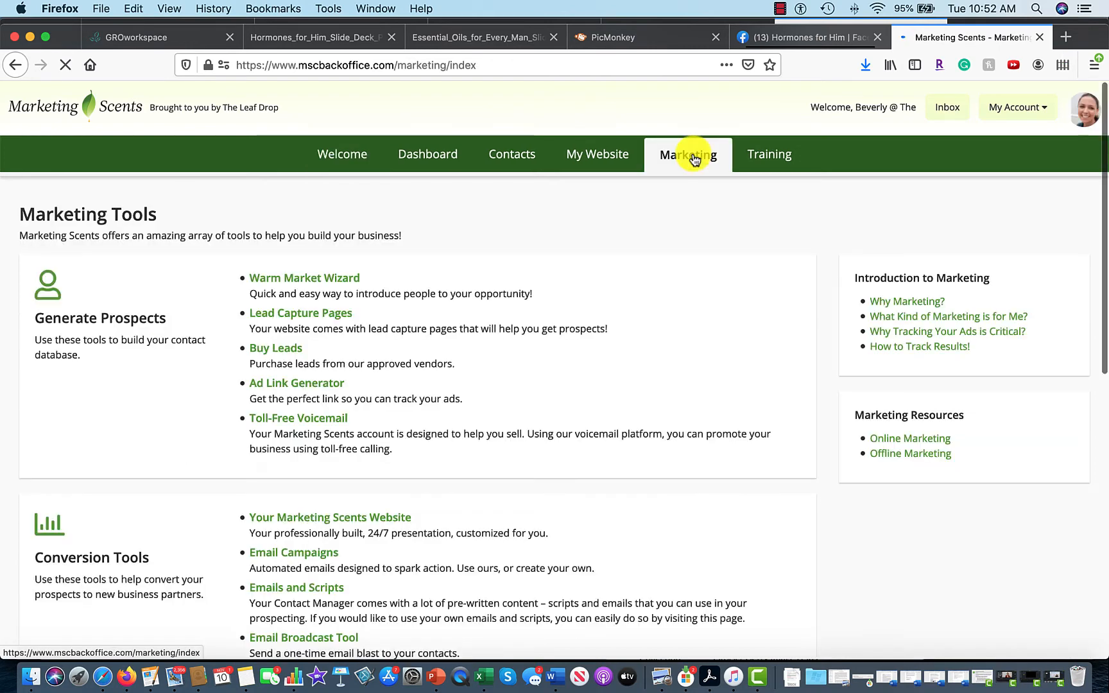
scroll(459, 288, down, 3)
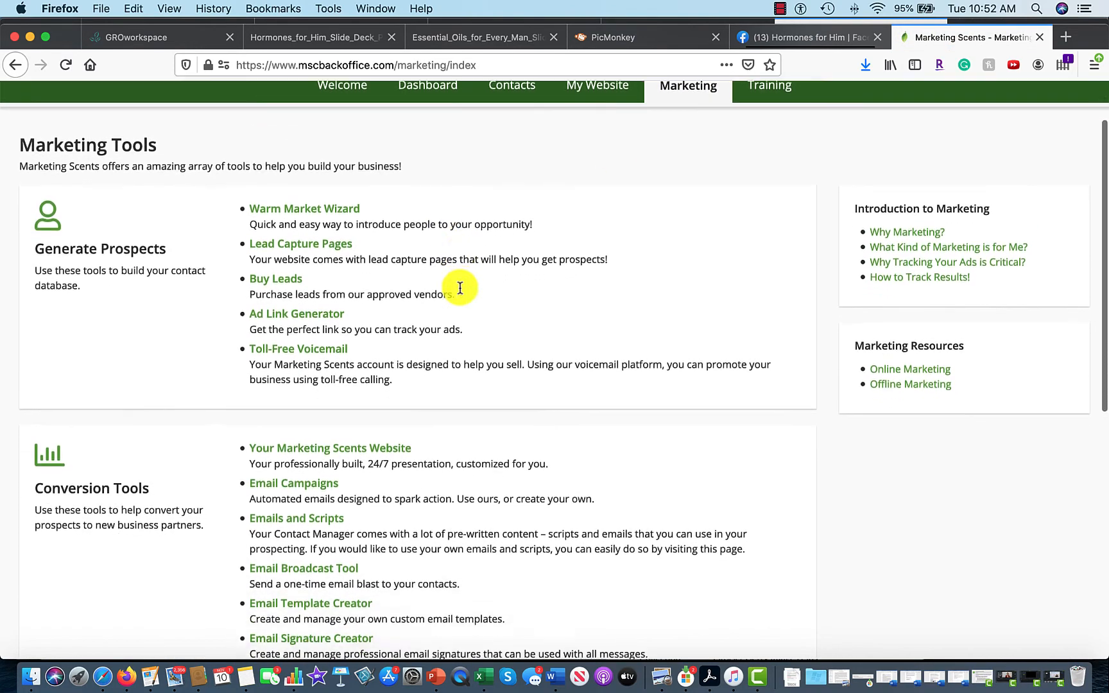
click(290, 428)
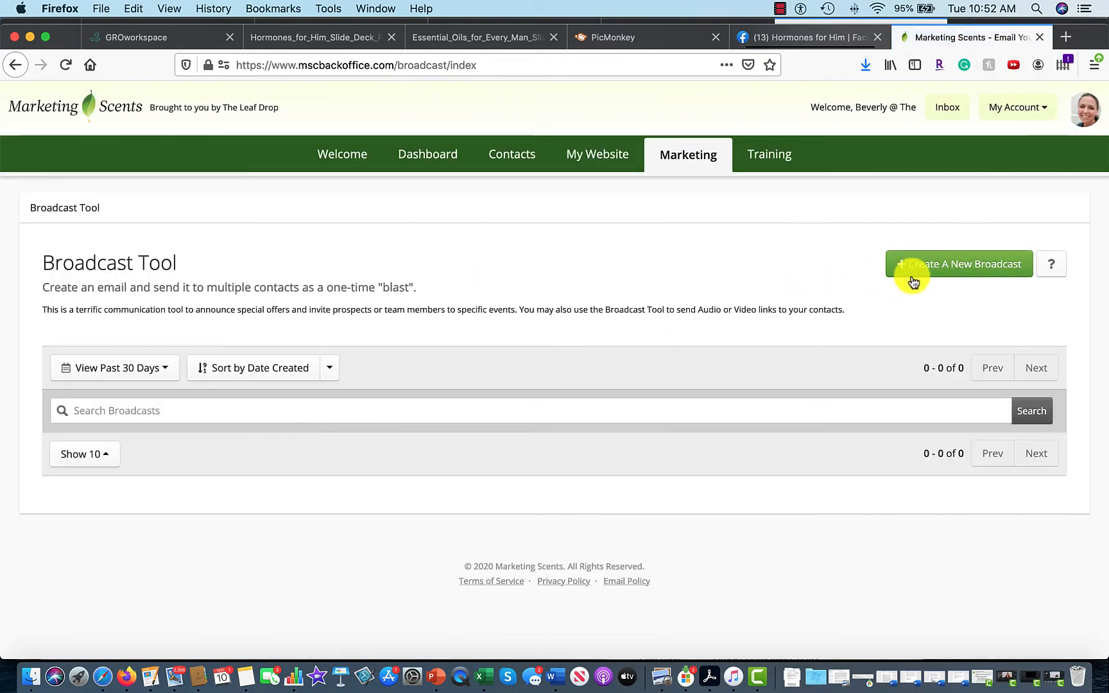
click(945, 267)
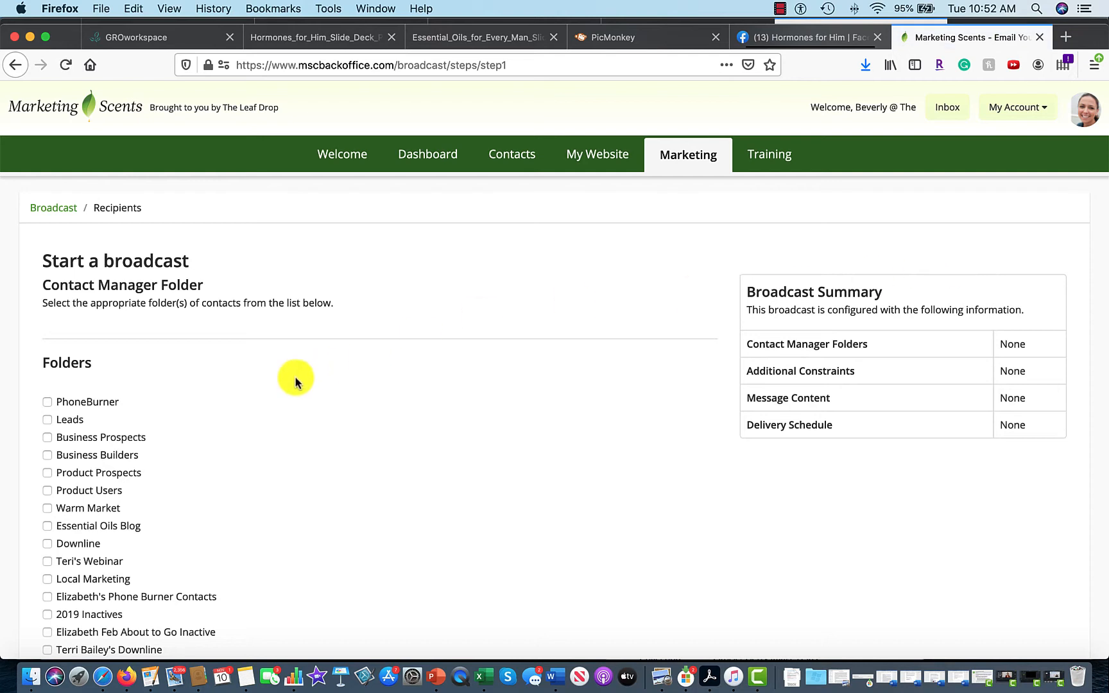
scroll(296, 379, down, 3)
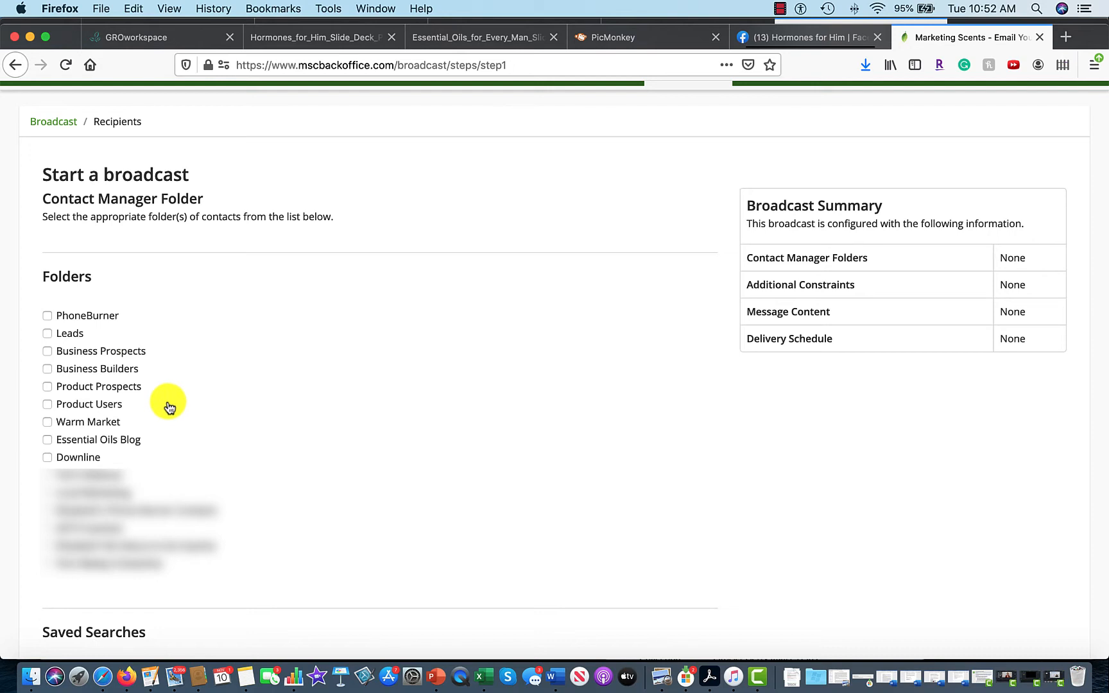
Select Leads, Business Prospects, Business Builders, Product Prospects, Product Users, Warm Market, Essential Oils Blog and Downline as recipients.
click(47, 333)
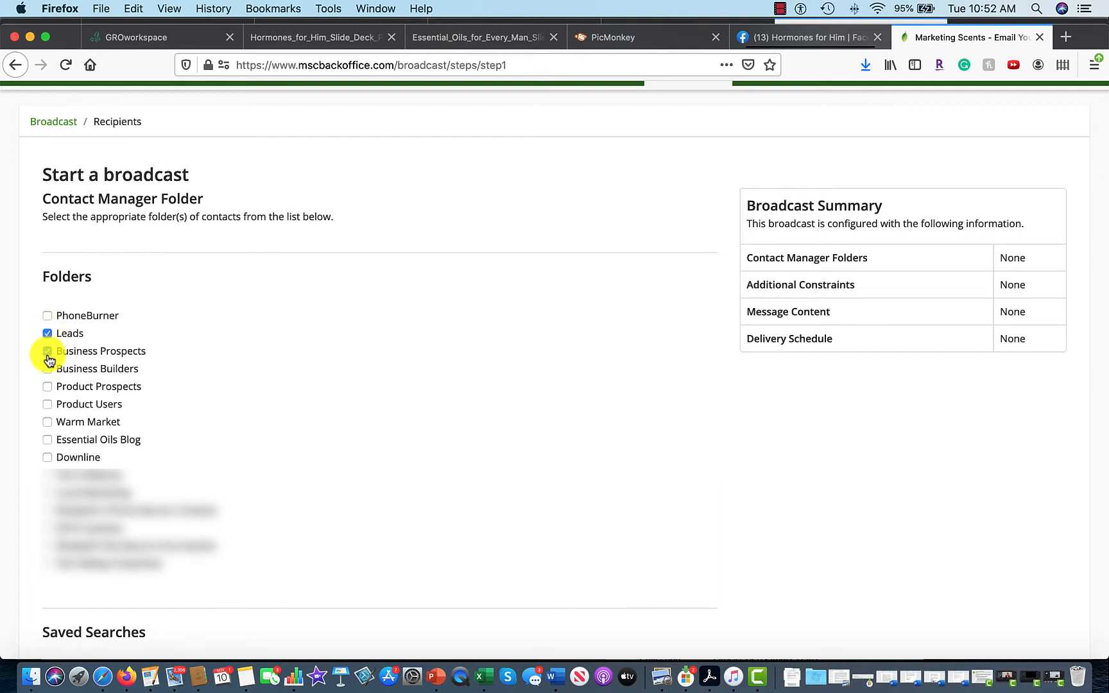
click(47, 351)
click(47, 369)
click(47, 387)
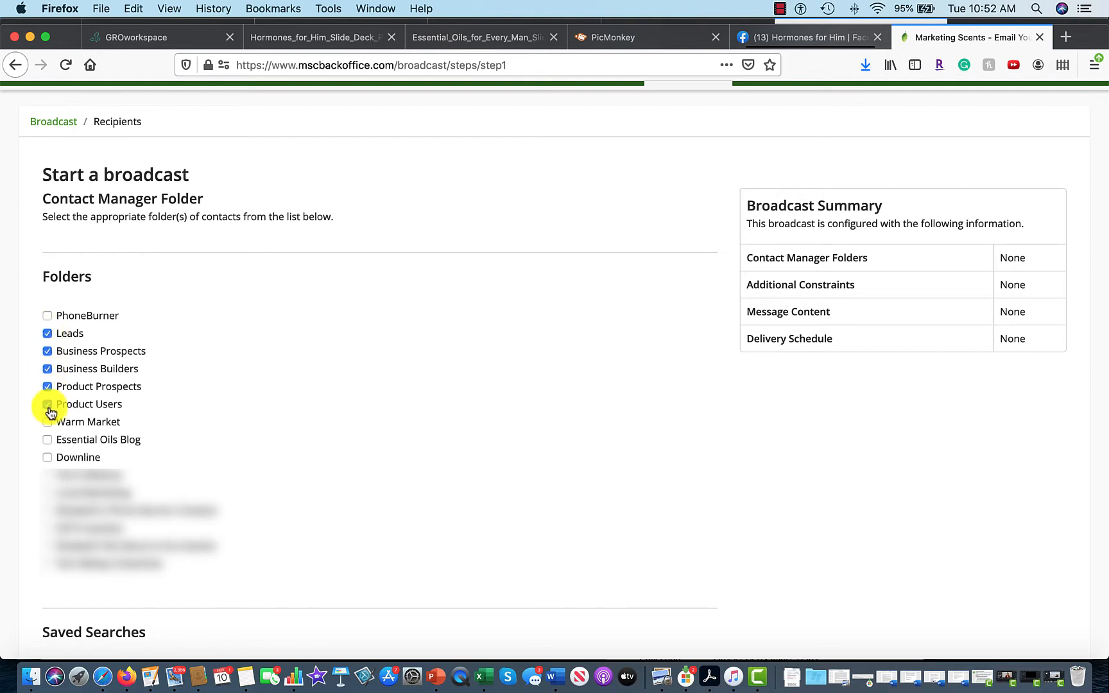
click(47, 405)
click(47, 422)
click(47, 440)
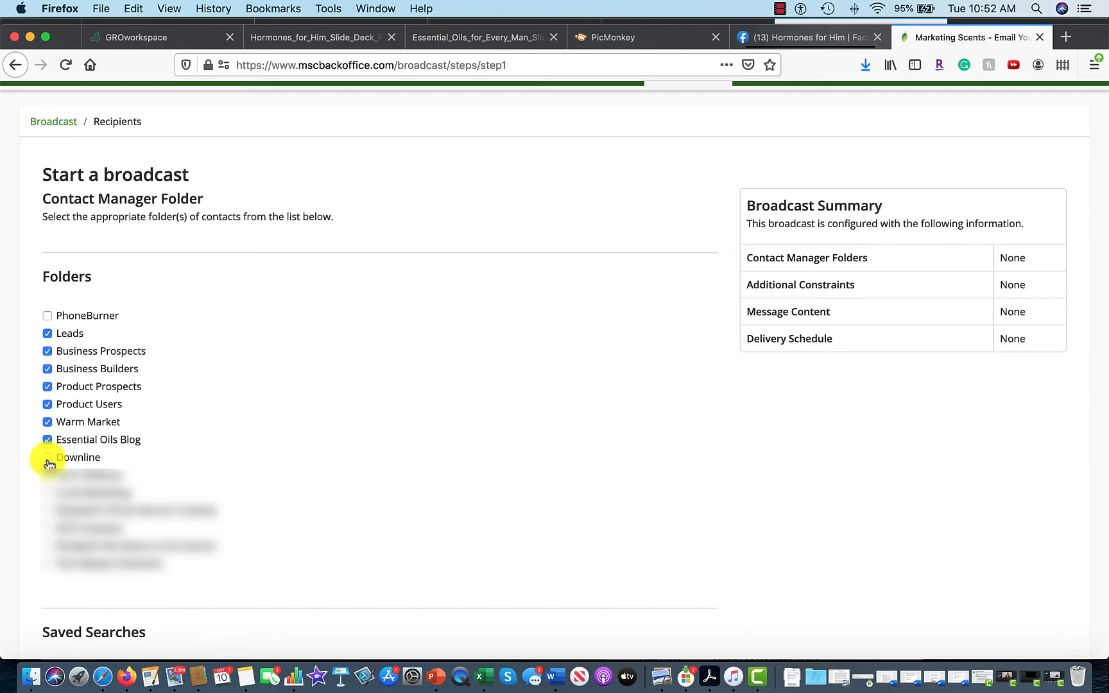
click(46, 457)
Select the remaining contact folders below Downline, leaving one folder out.
click(47, 475)
click(47, 493)
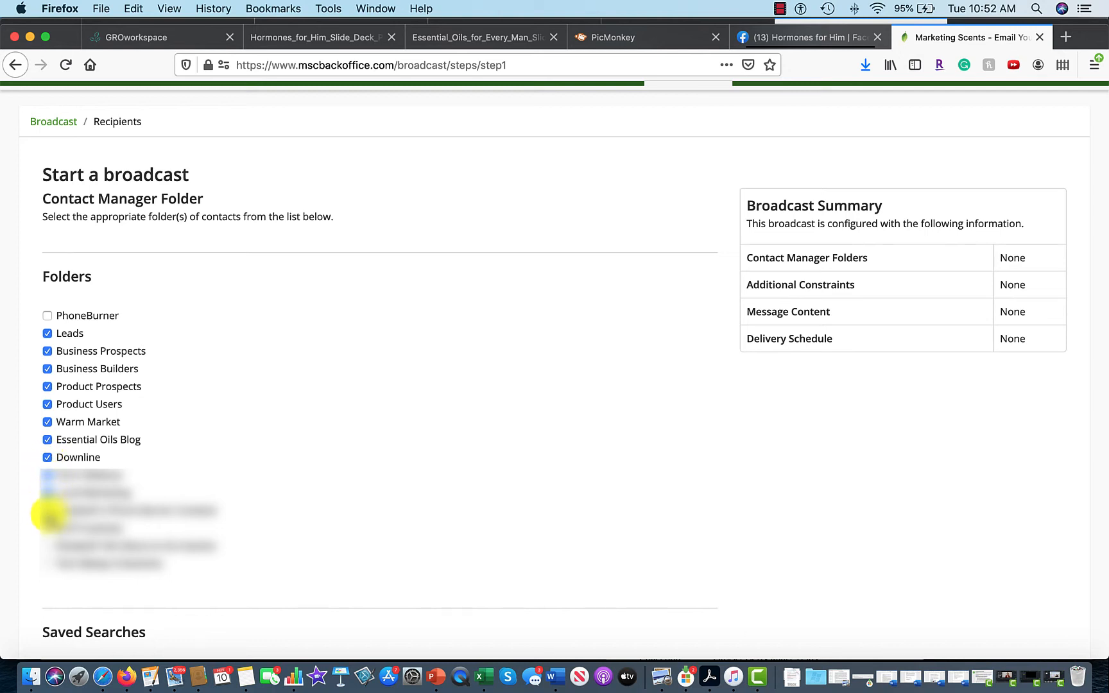
click(47, 510)
click(47, 528)
click(47, 545)
click(46, 564)
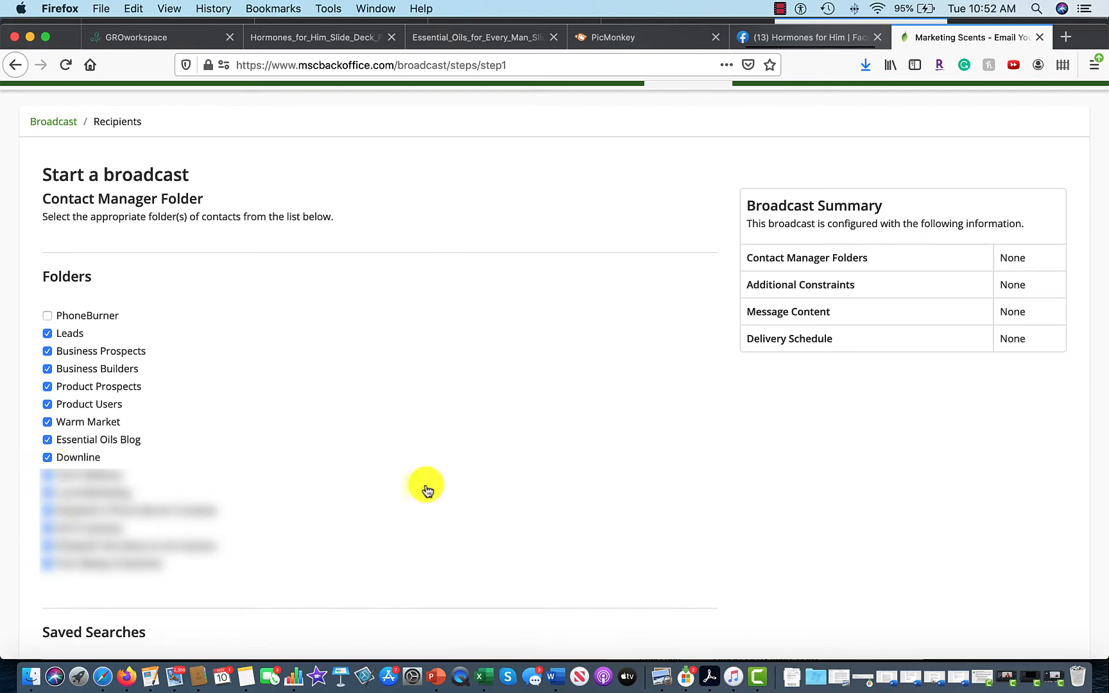
scroll(535, 425, down, 5)
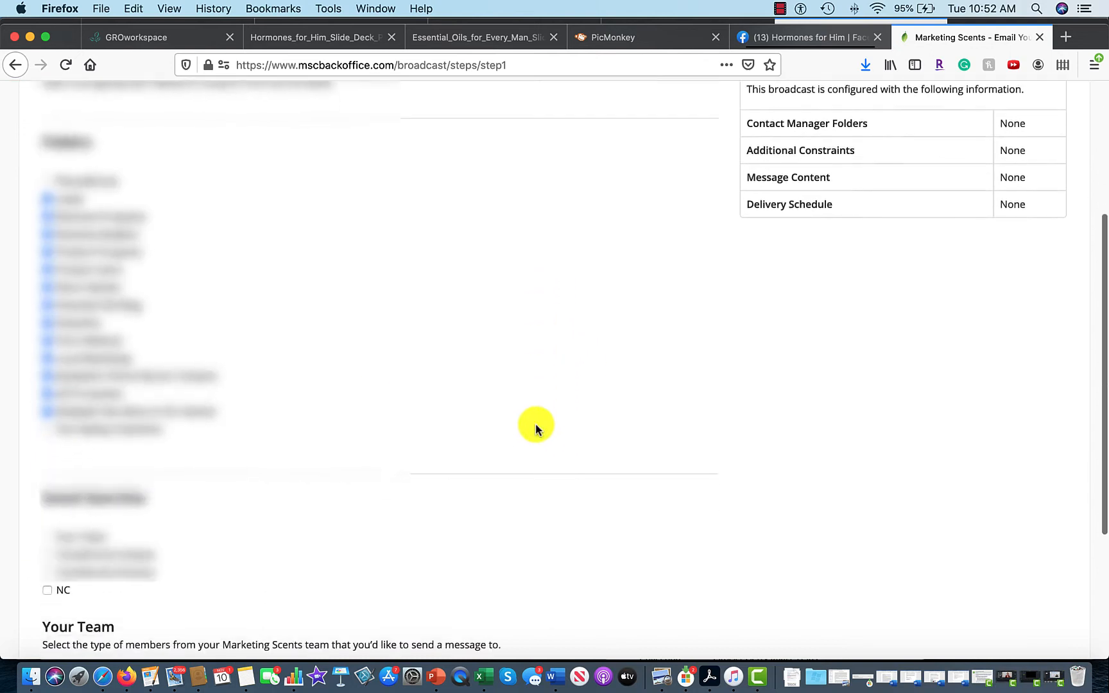
click(48, 385)
scroll(675, 389, down, 5)
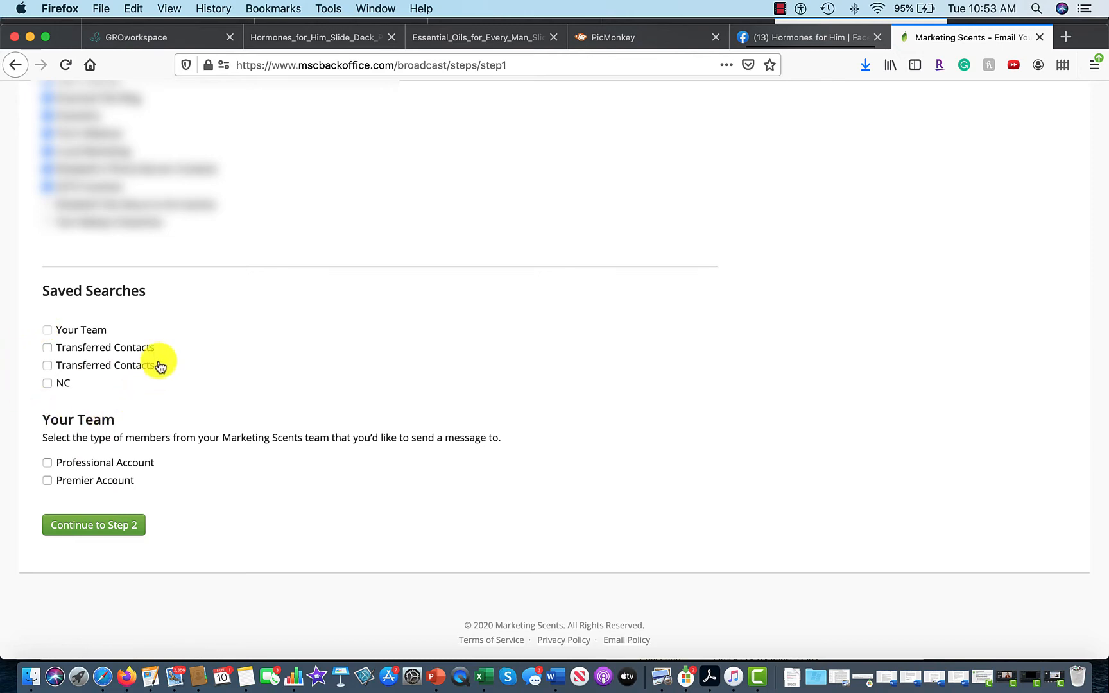
Advance to the Constraints step with 866 estimated recipients and view the before/after date options.
click(76, 524)
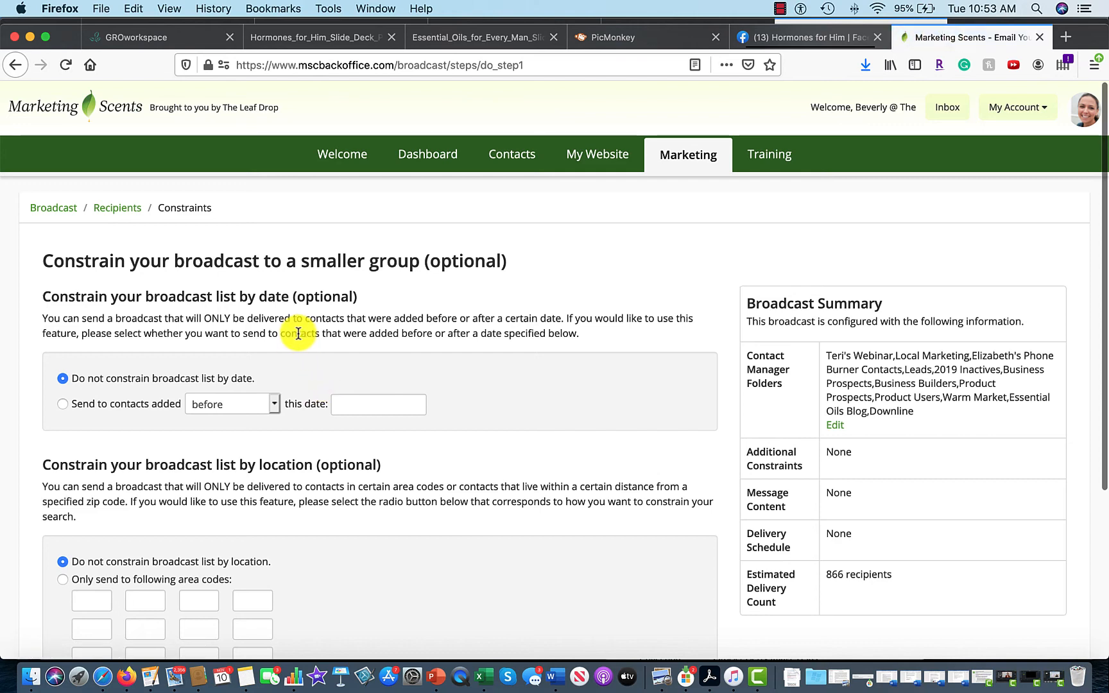
scroll(297, 333, down, 3)
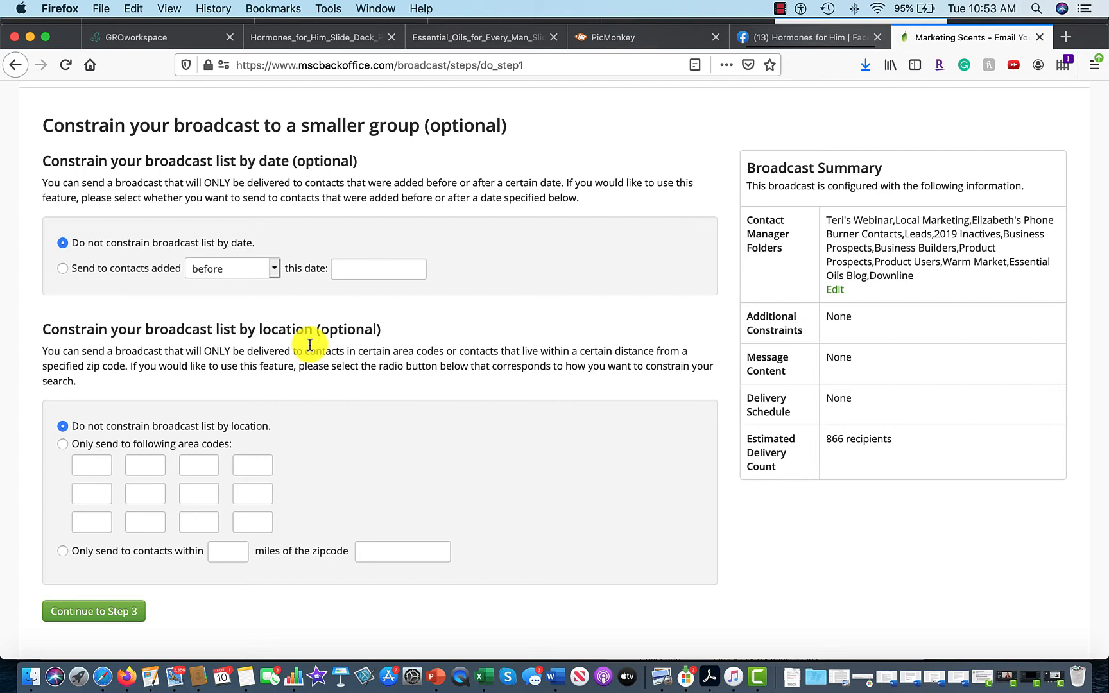
click(229, 268)
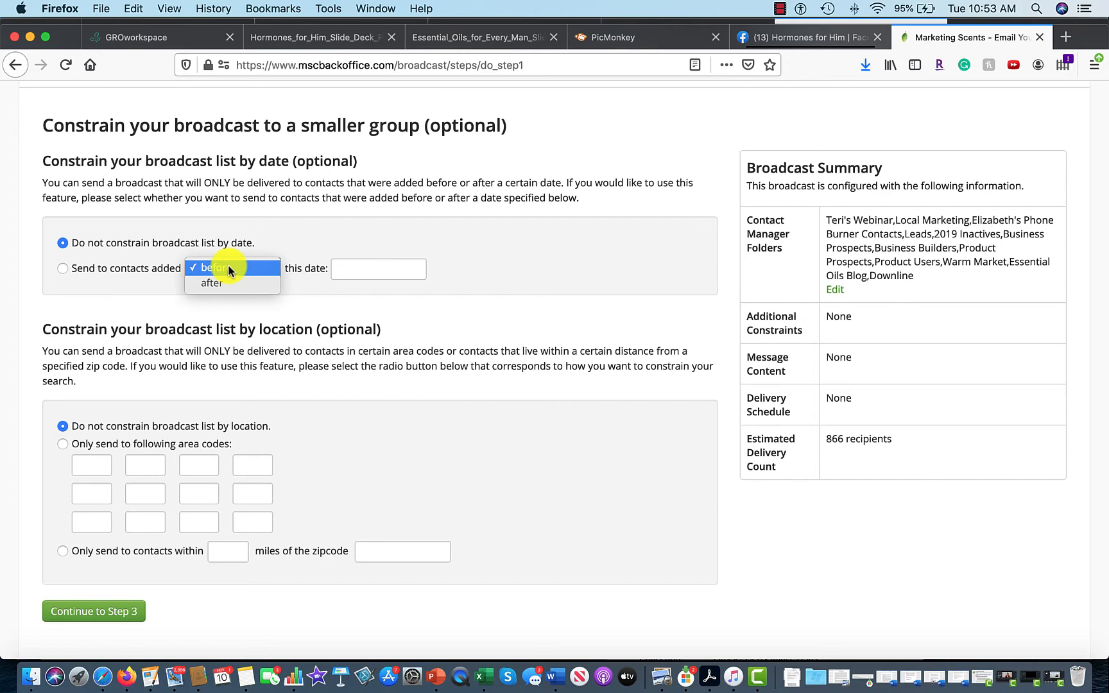
Keep 'Do not constrain' for date and location and continue to Step 3 with 866 recipients.
click(425, 318)
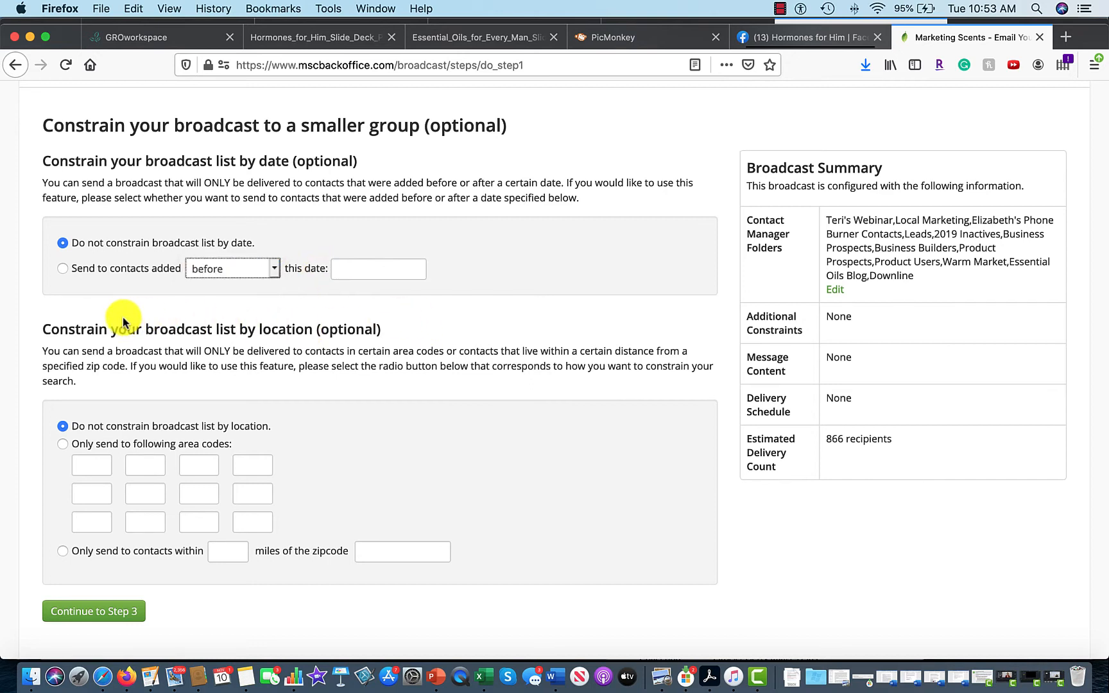
click(63, 452)
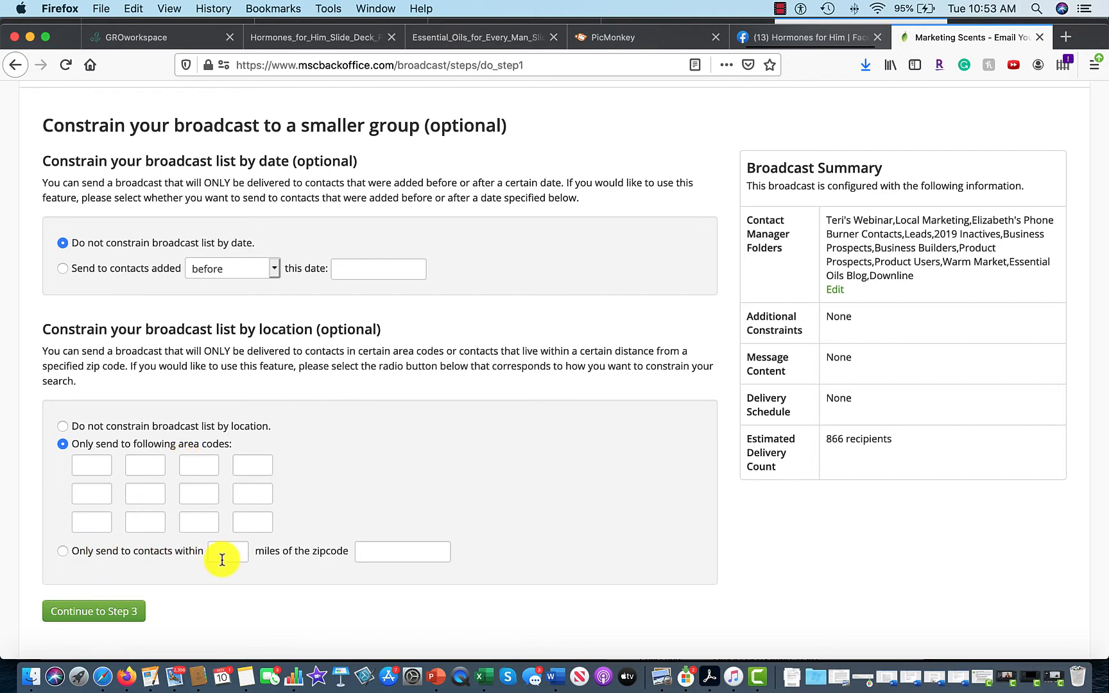
click(63, 428)
click(122, 615)
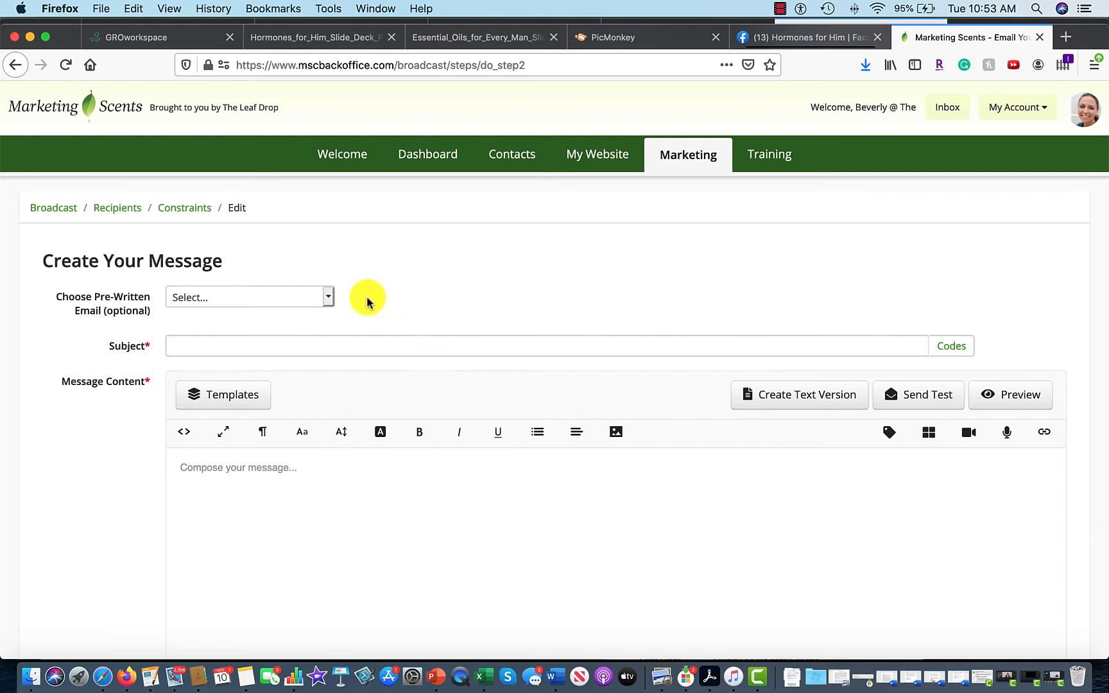
Enter the subject 'Join Us Live Monday for Hormones for Him'.
click(328, 300)
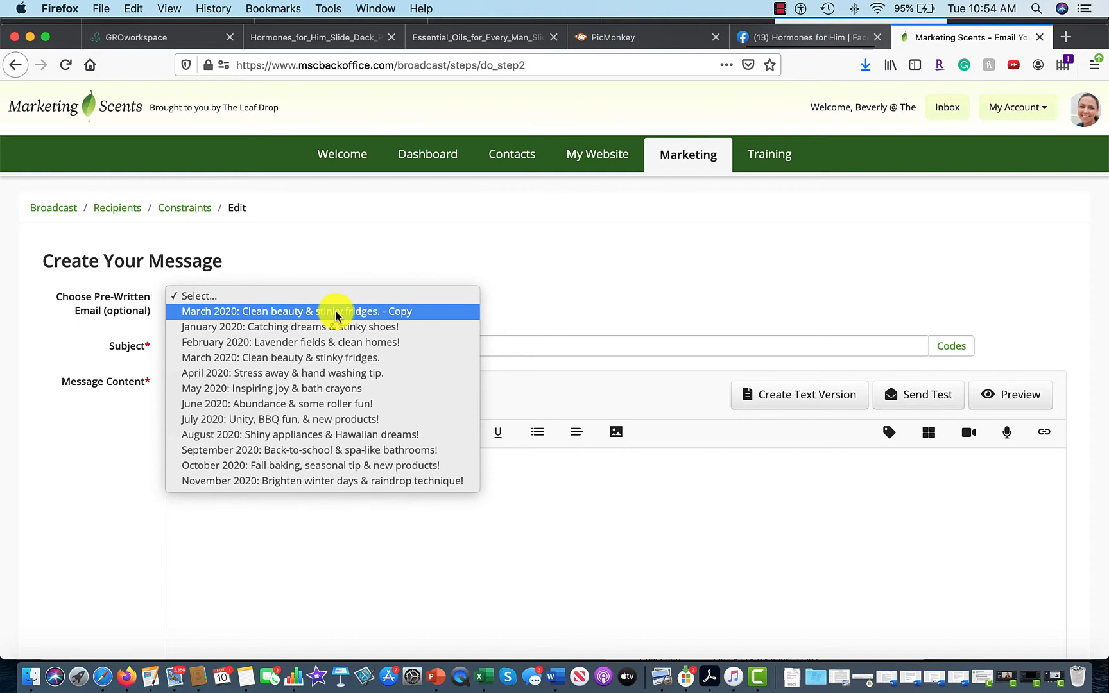
click(414, 243)
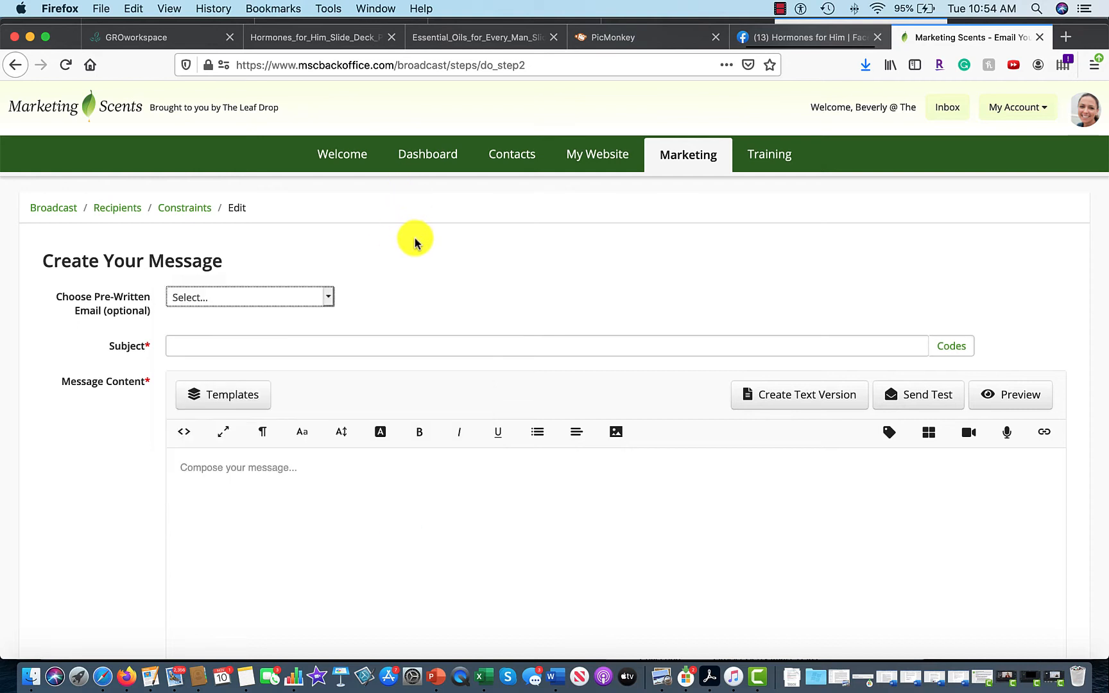
click(287, 350)
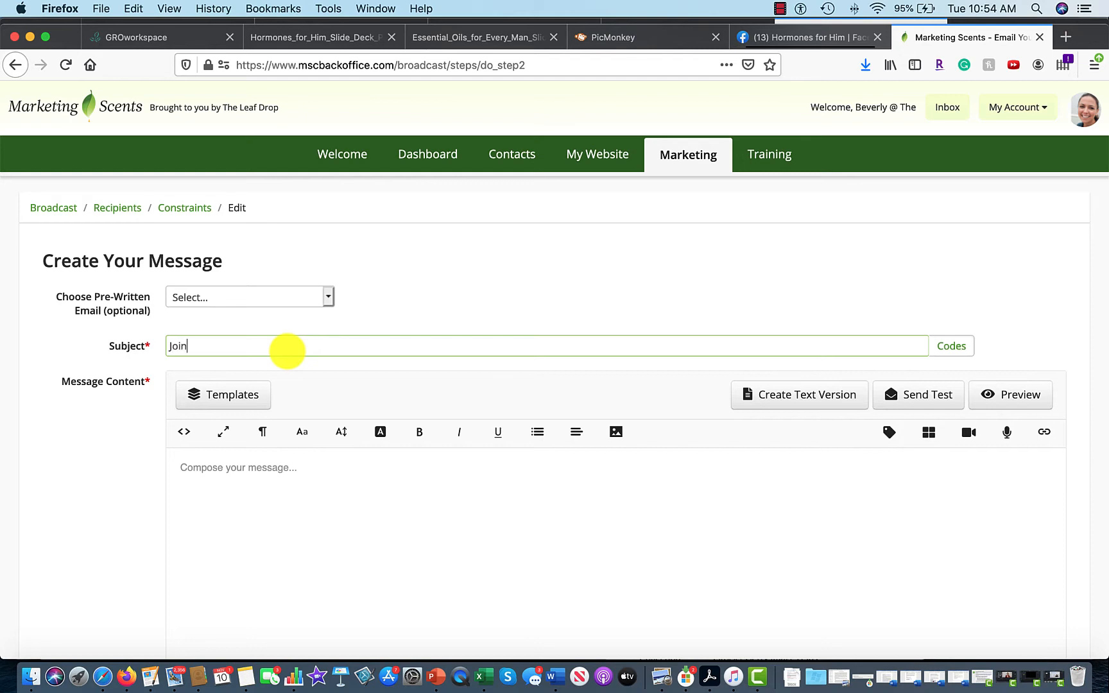
text(Join Us Monday for Hormones f)
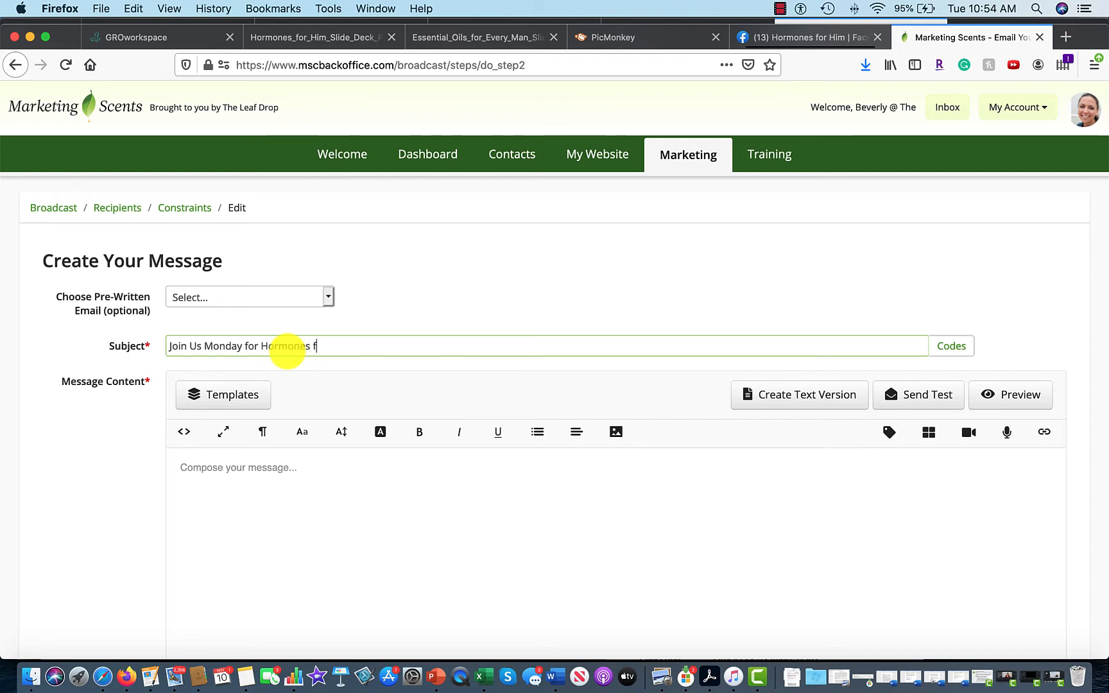
text(or Him)
click(202, 346)
text(Live)
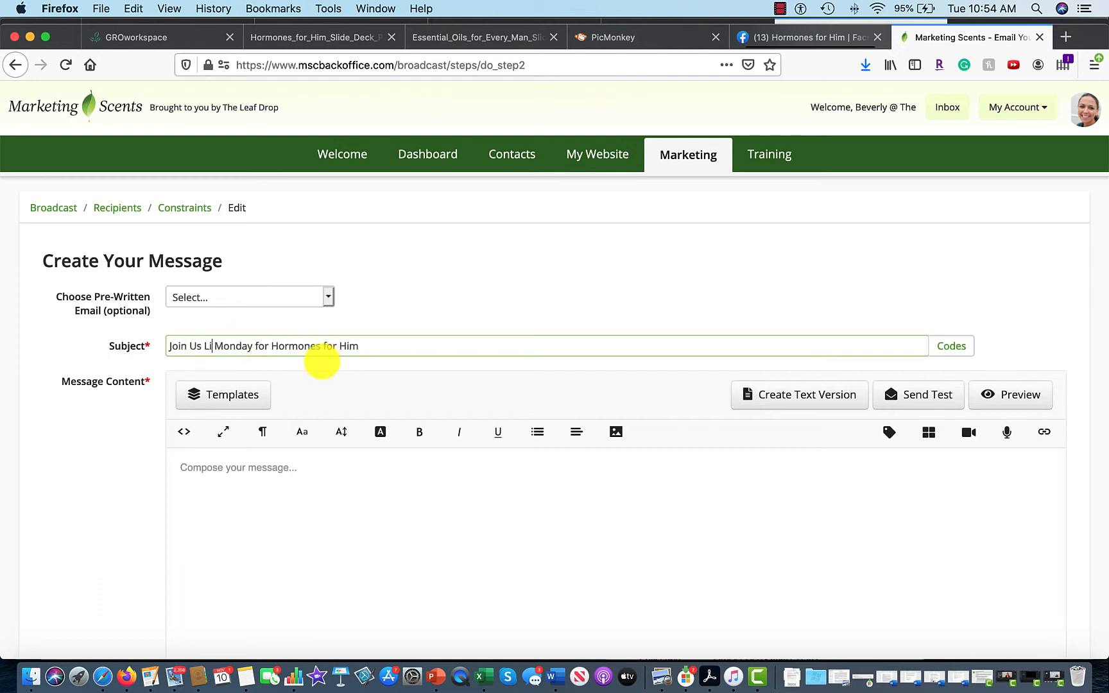
Put the Recipient's First Name merge code and a comma at the start of the subject.
click(334, 491)
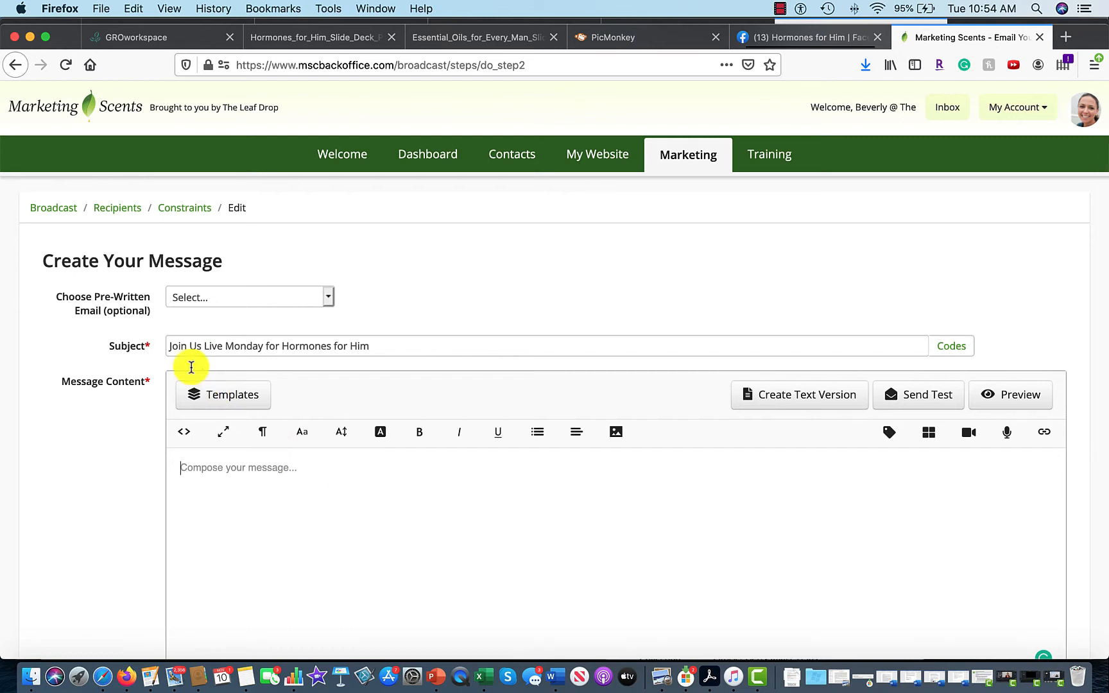
click(168, 347)
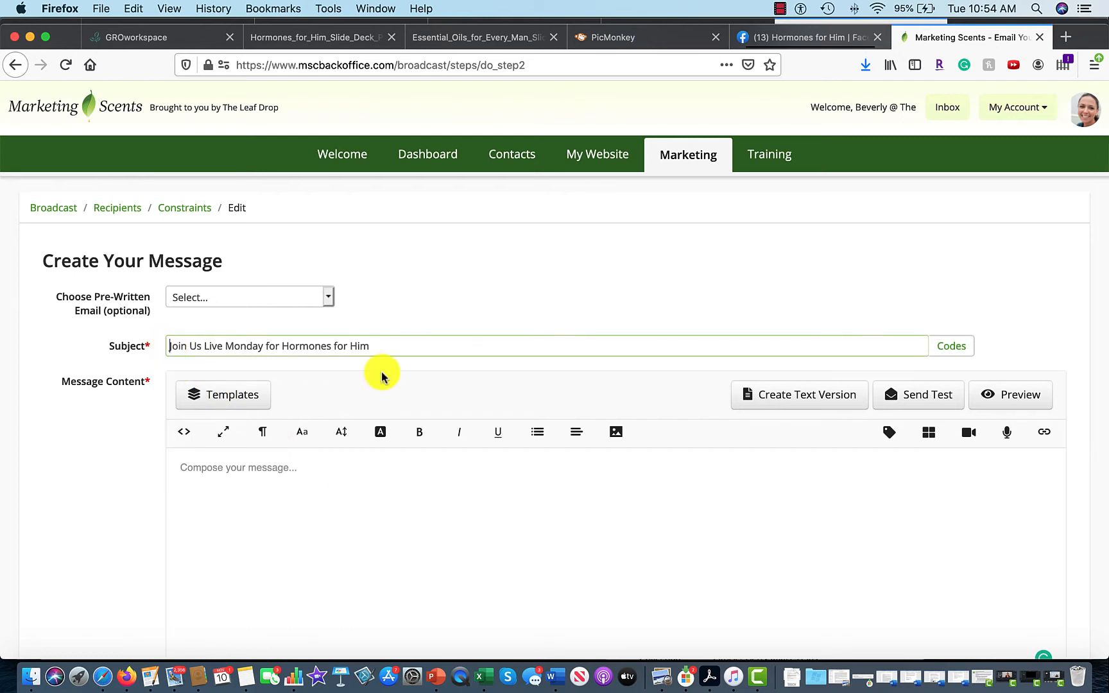
click(954, 348)
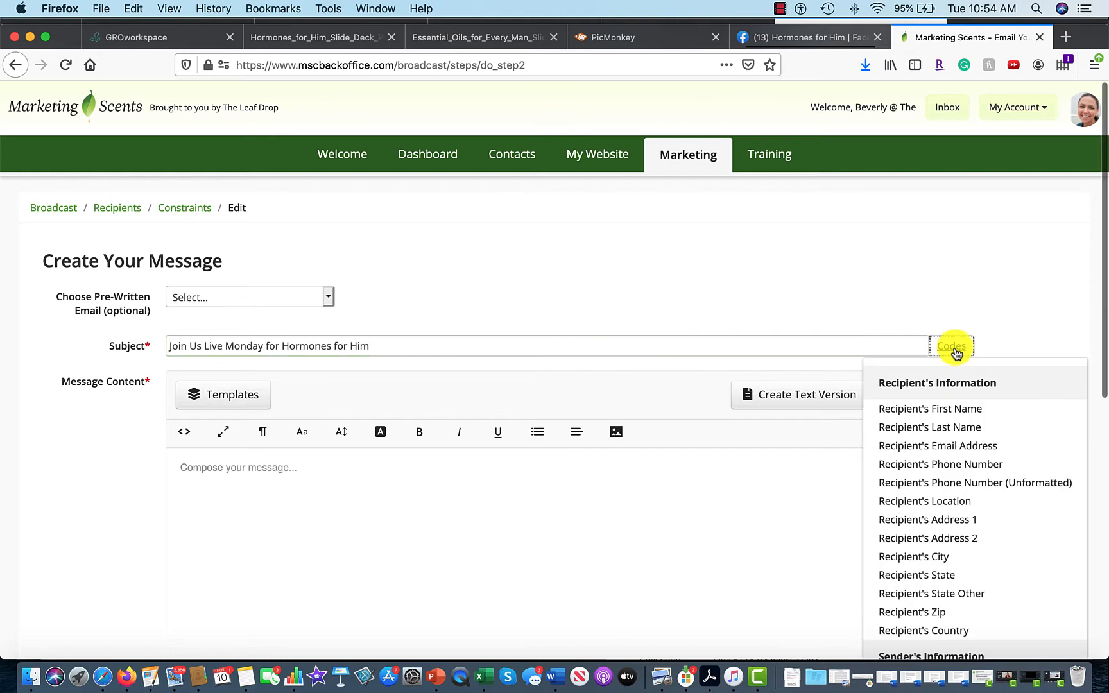
click(955, 409)
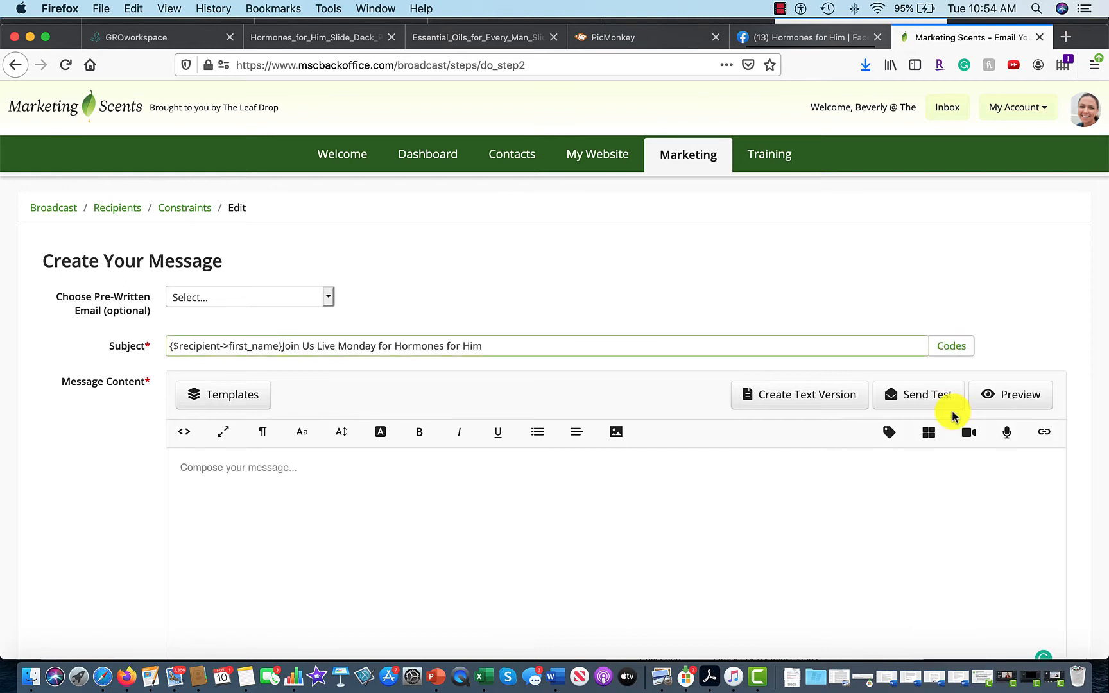
text(,)
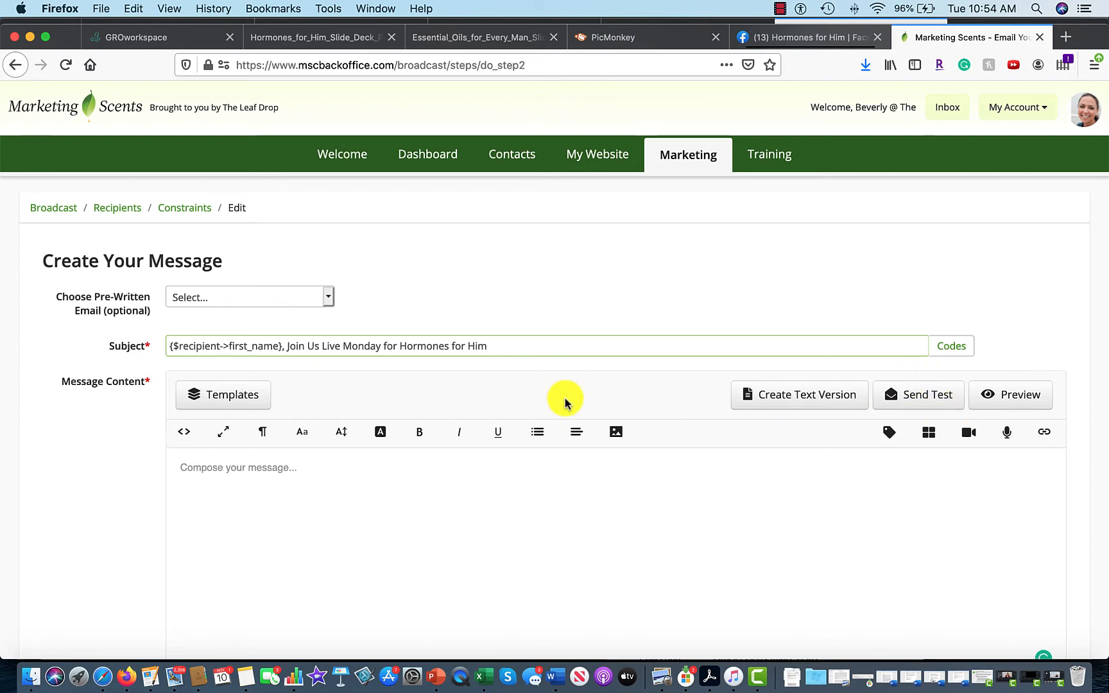
scroll(610, 385, down, 1)
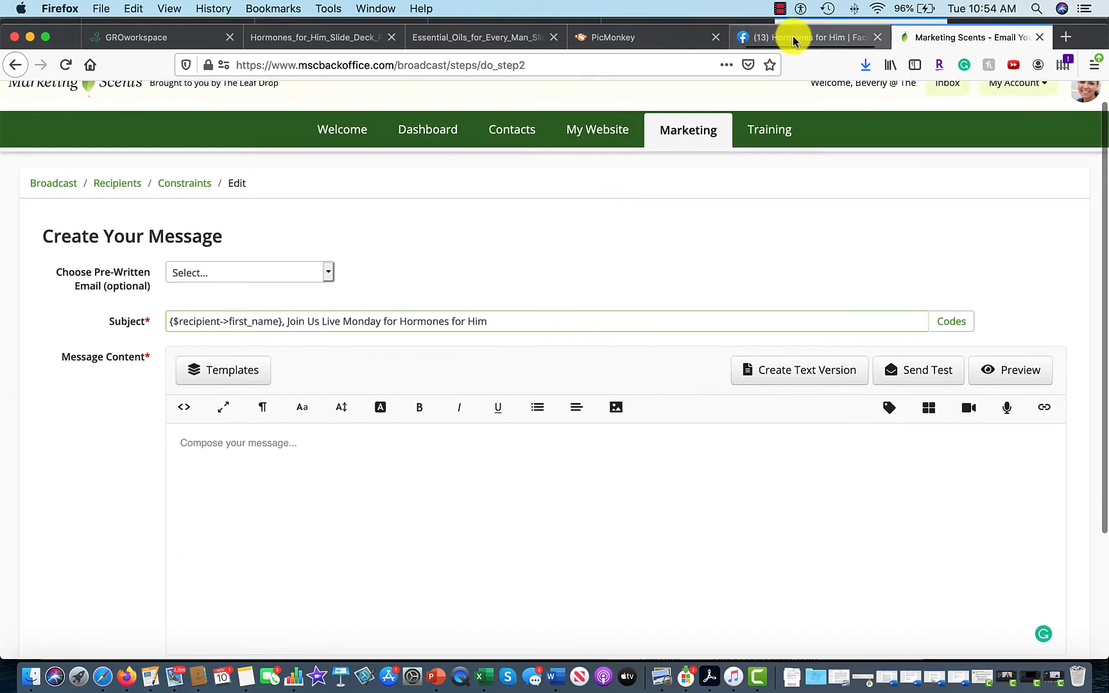
Copy the full Hormones for Him description from the Facebook event and paste it into the message body.
click(794, 41)
scroll(383, 360, down, 4)
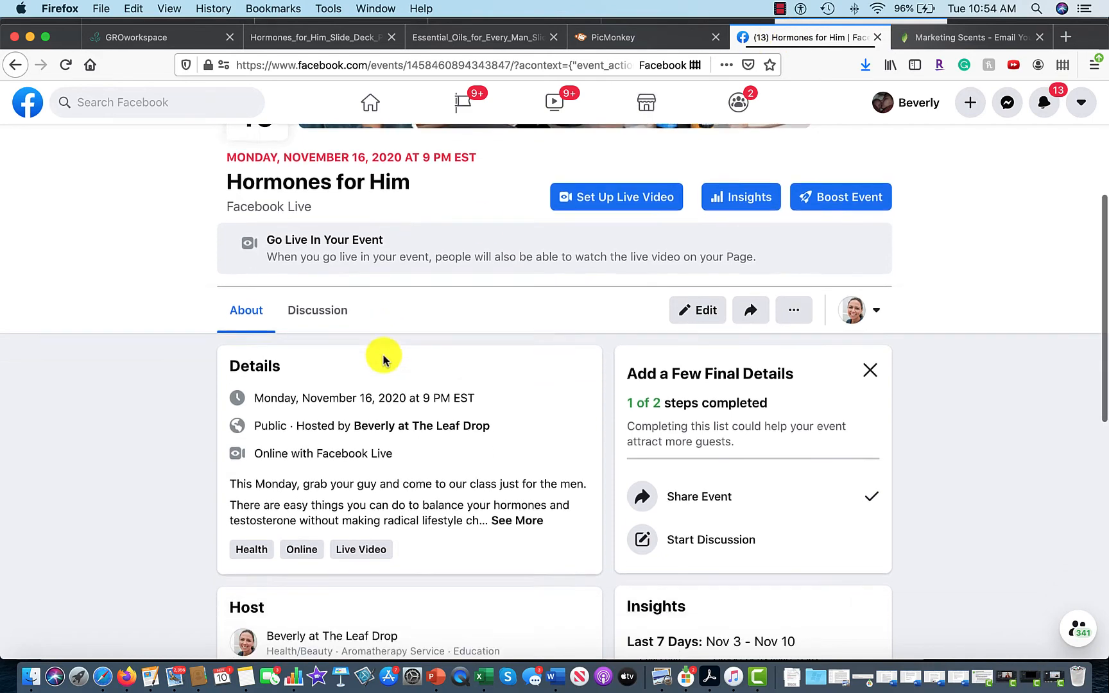
click(521, 467)
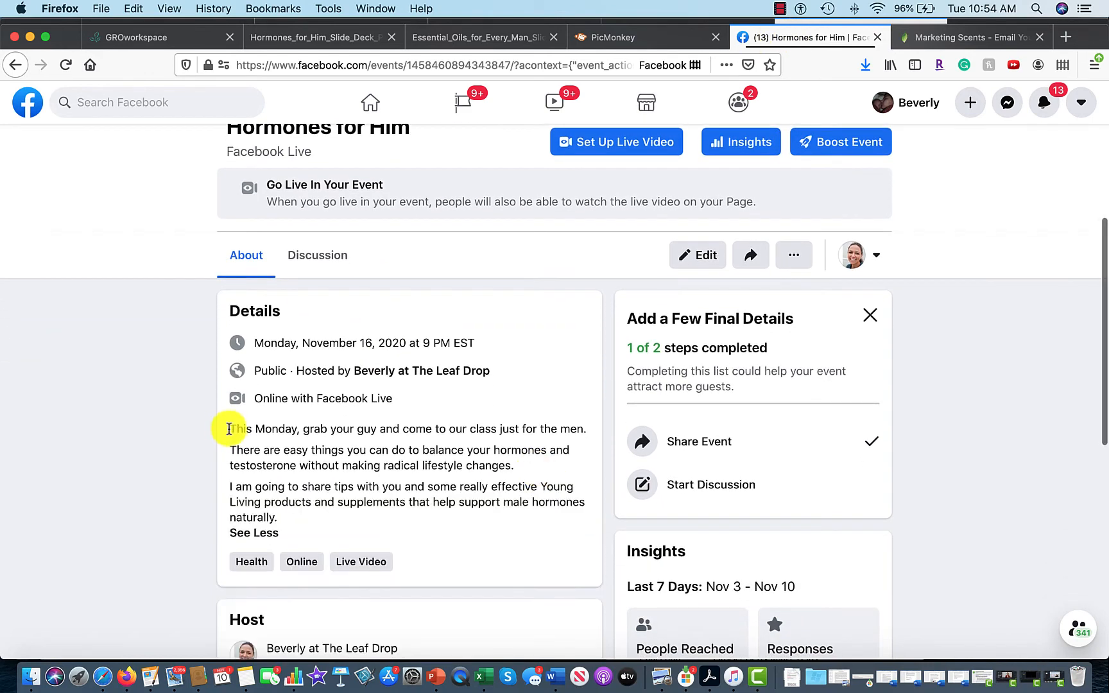
drag(230, 429, 283, 514)
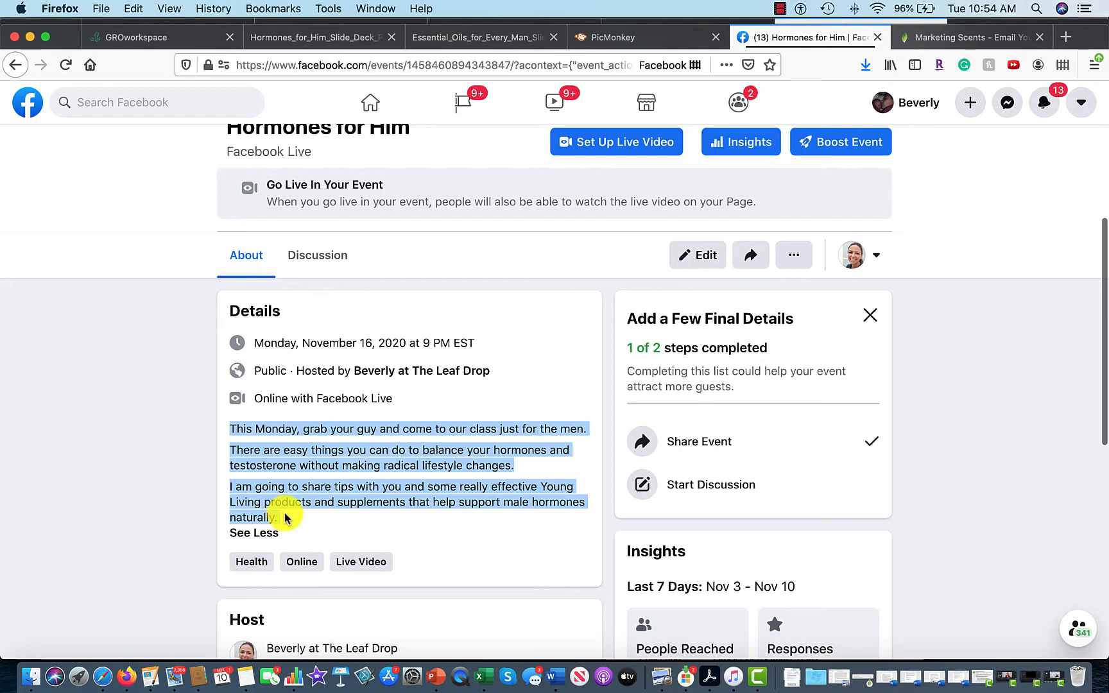
click(944, 37)
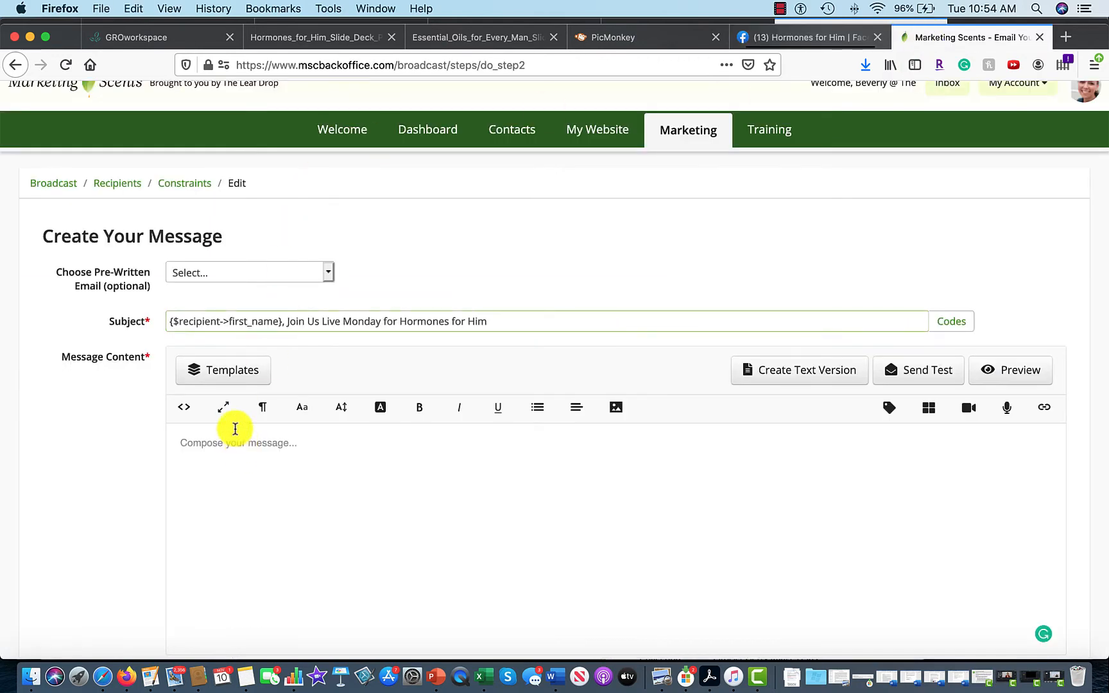
click(228, 445)
text(This Monday, grab your guy and come to our class just for the men. There are easy things you can do to balance your hormones and testosterone without making radical lifestyle changes.I am going to share tips with you and some really effective Young Living products and supplements that help support male hormones naturally.)
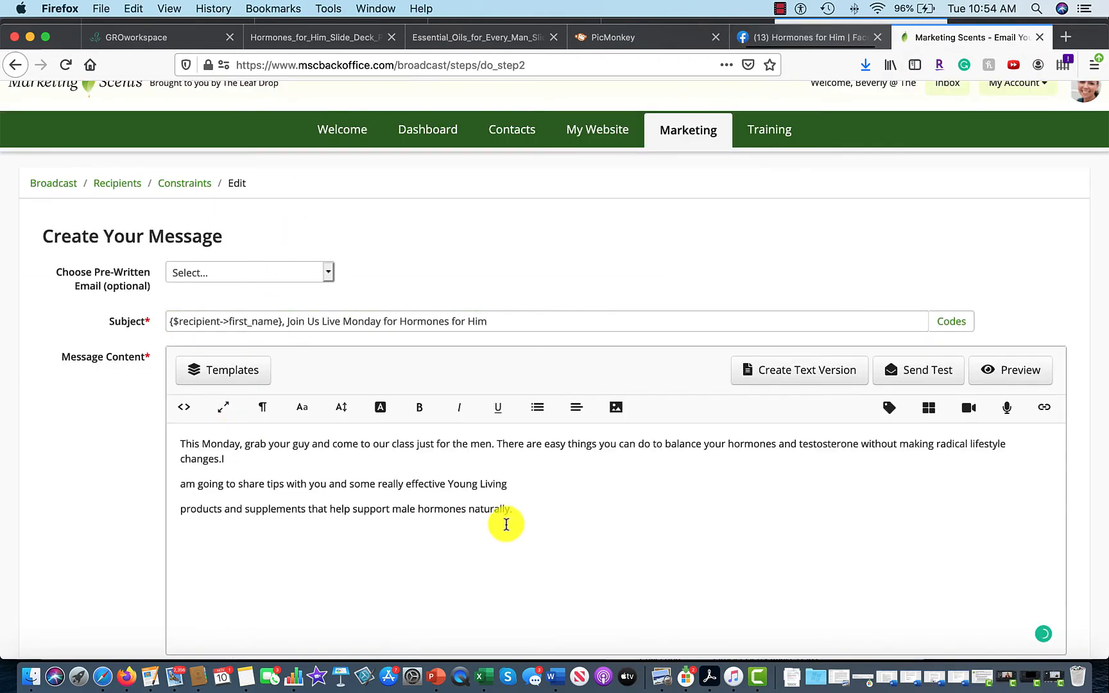
Put 'This Monday,' on its own line, join the products line into the paragraph, and add a new line at the end.
scroll(506, 525, down, 1)
scroll(507, 525, down, 2)
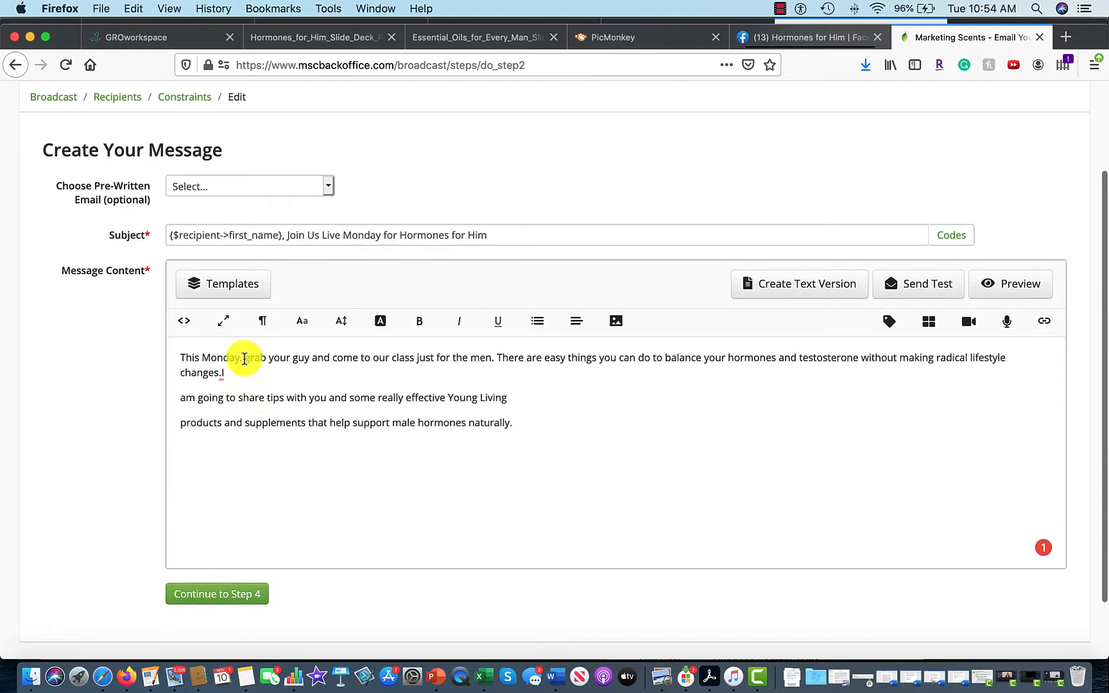
click(245, 359)
key(Return)
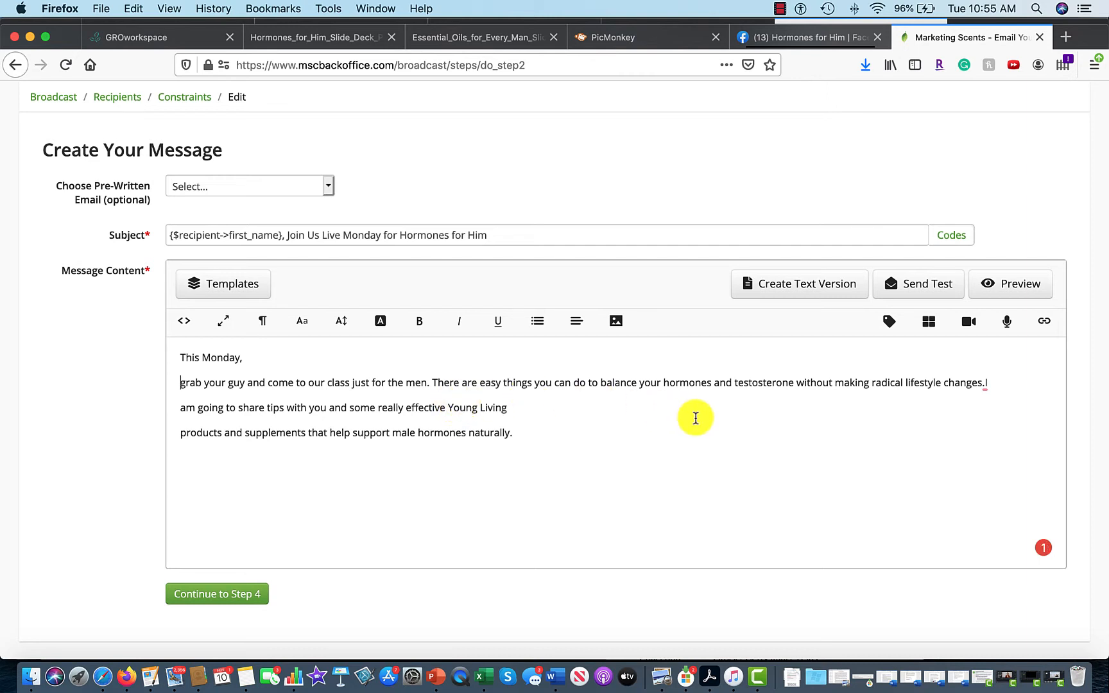
mouse_move(983, 385)
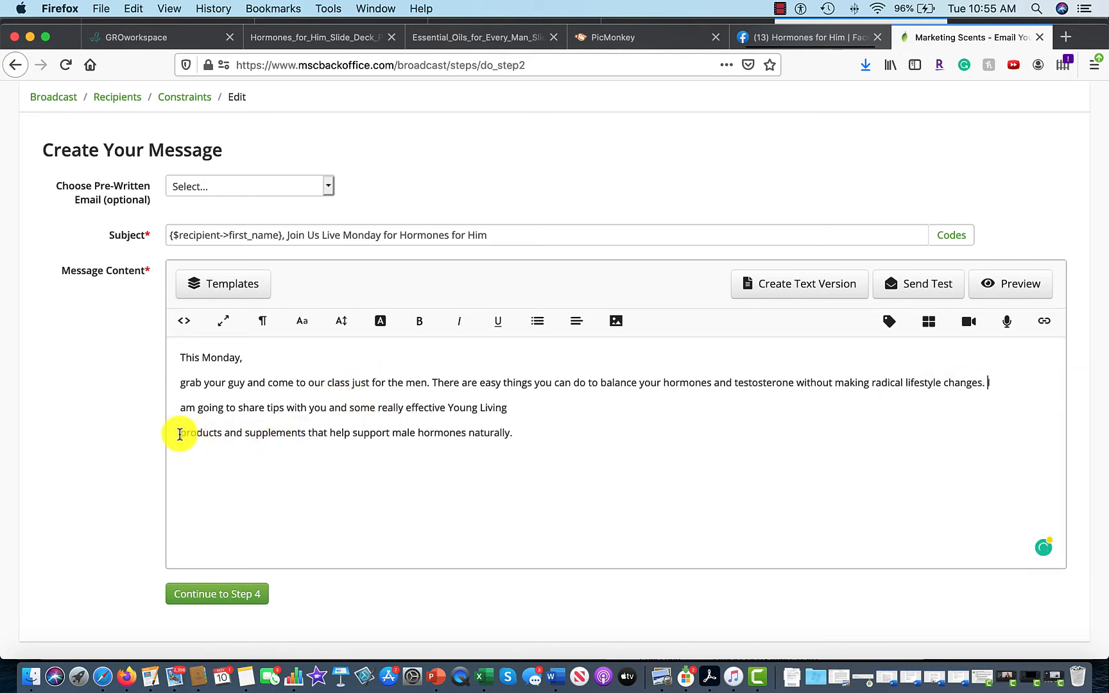
click(179, 433)
key(BackSpace)
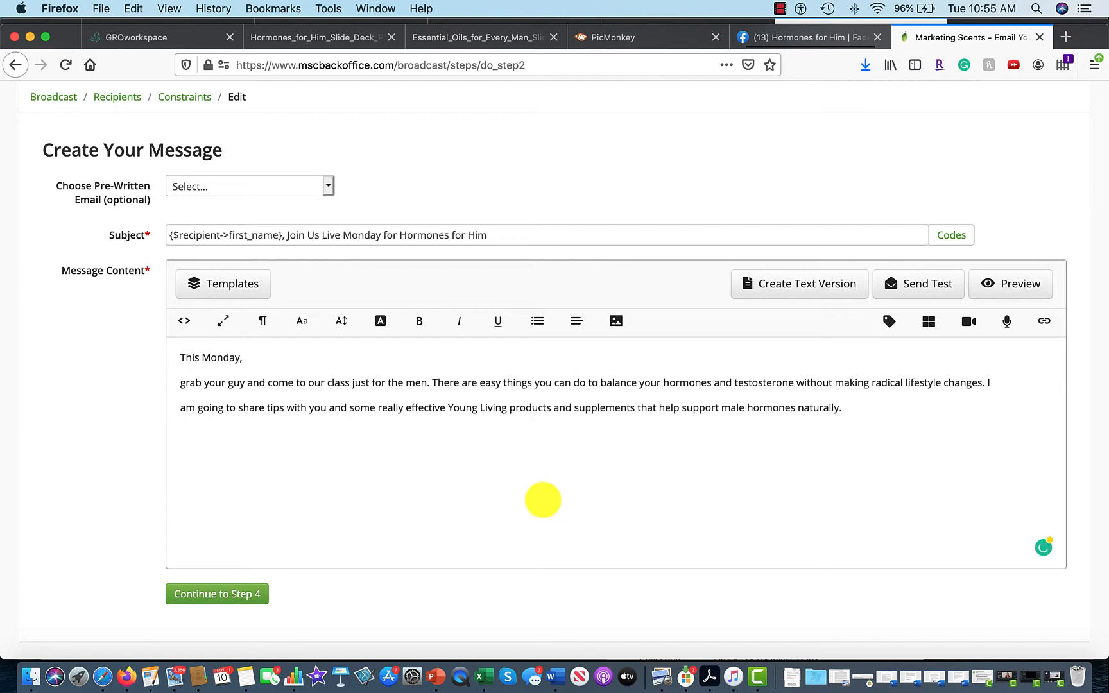
click(860, 409)
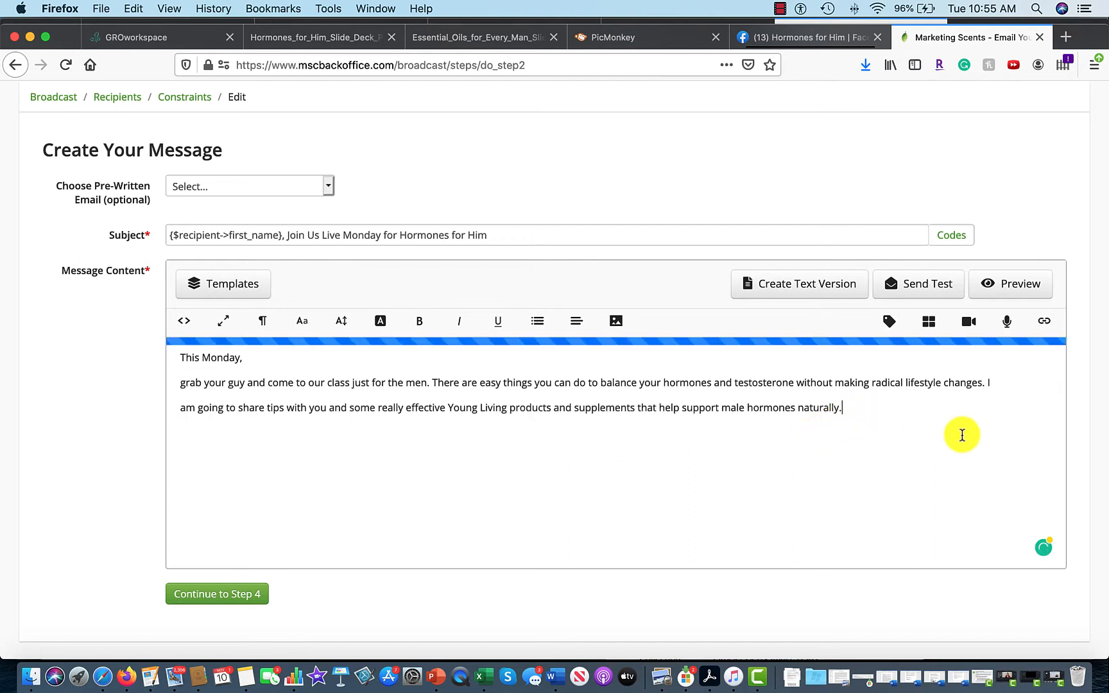
key(Return)
Type 'RSVP to this Faebook Live class using this' and start linking the words 'this link'.
text(RSVP)
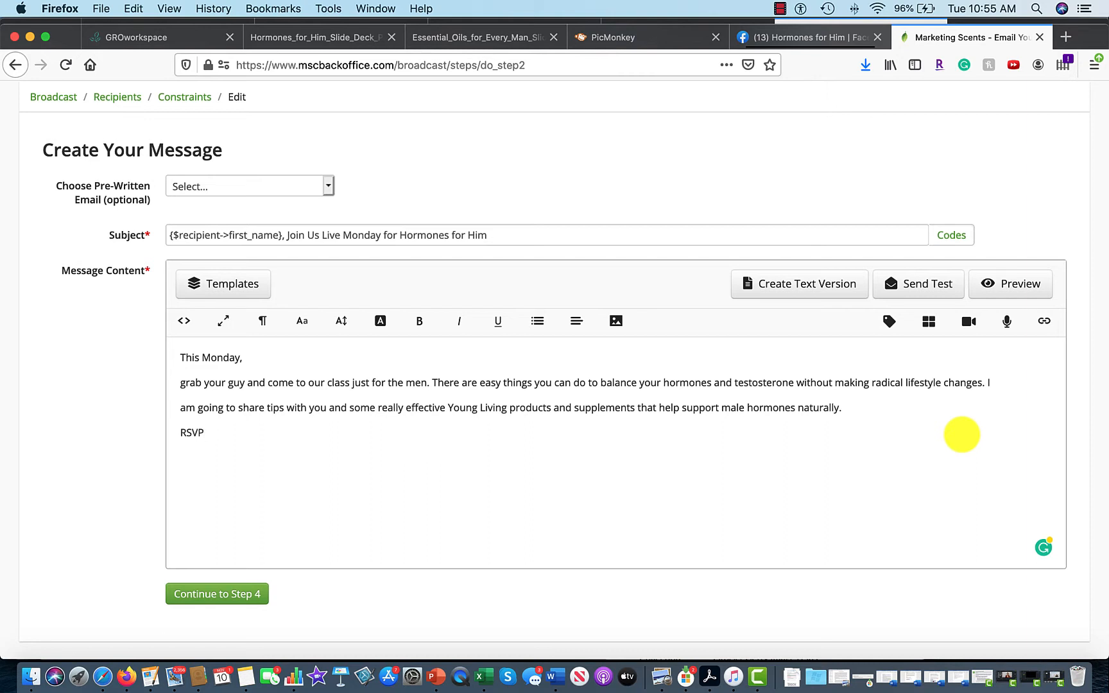
text( to this Faebook Live class)
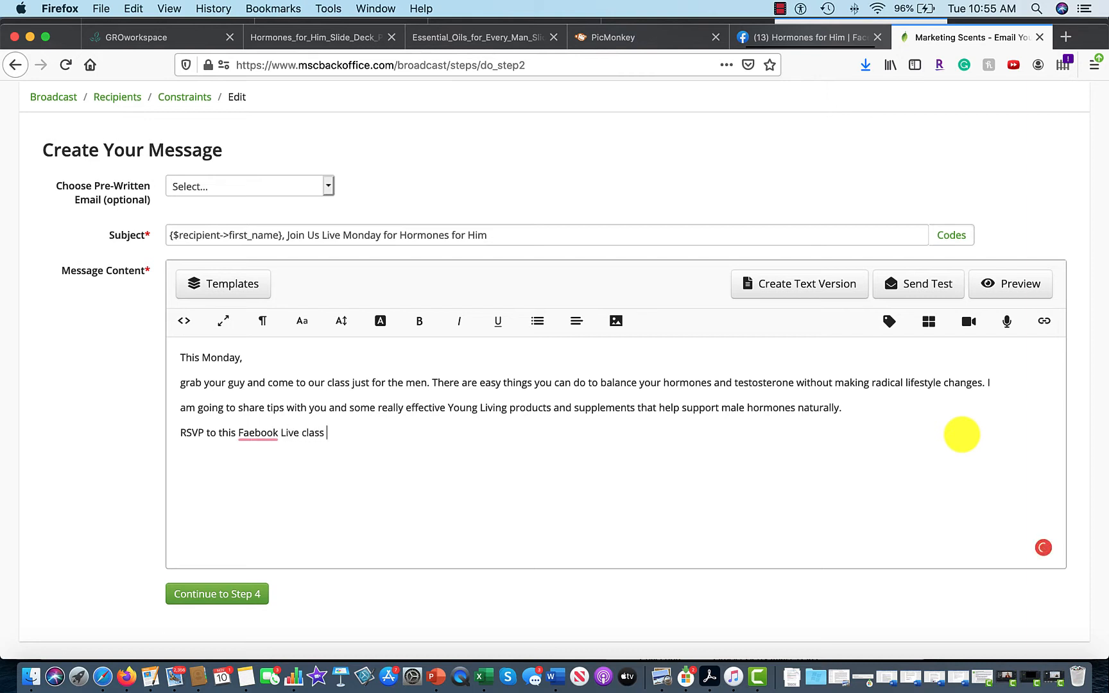
text( using this link)
drag(355, 435, 391, 434)
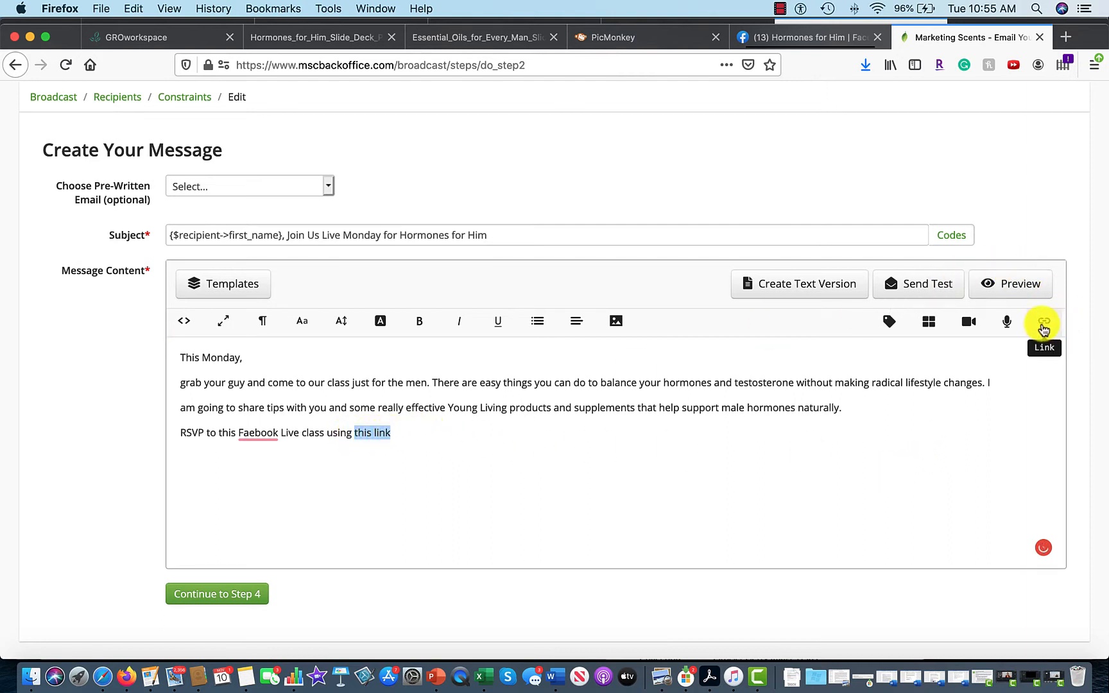
click(1044, 325)
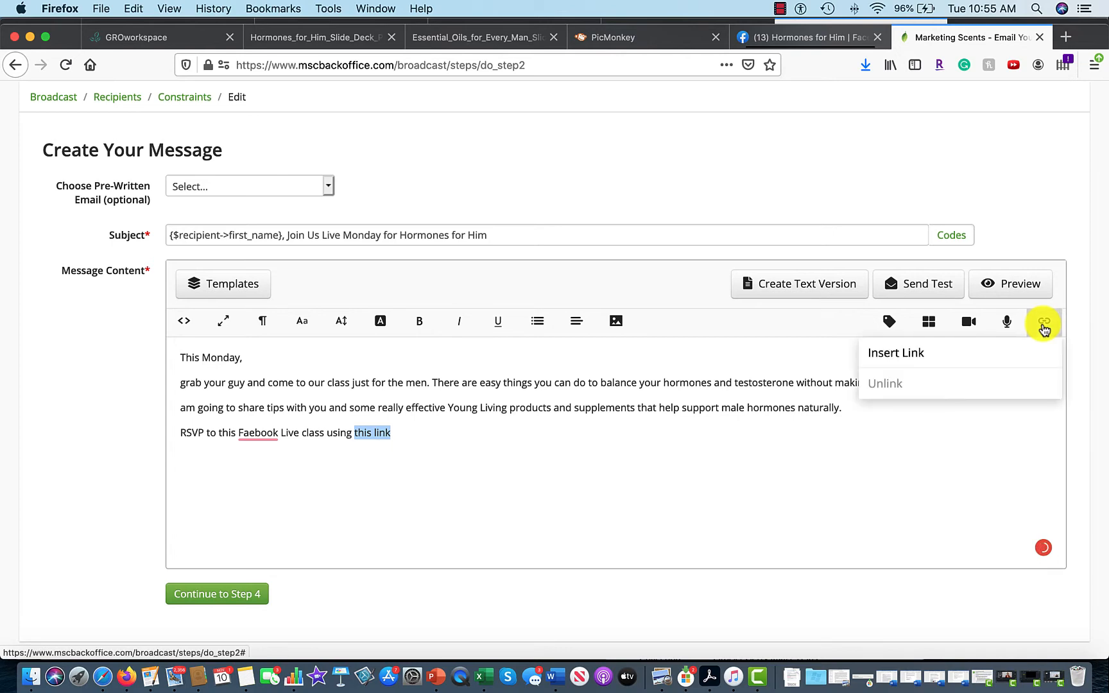
click(919, 351)
key(super+v)
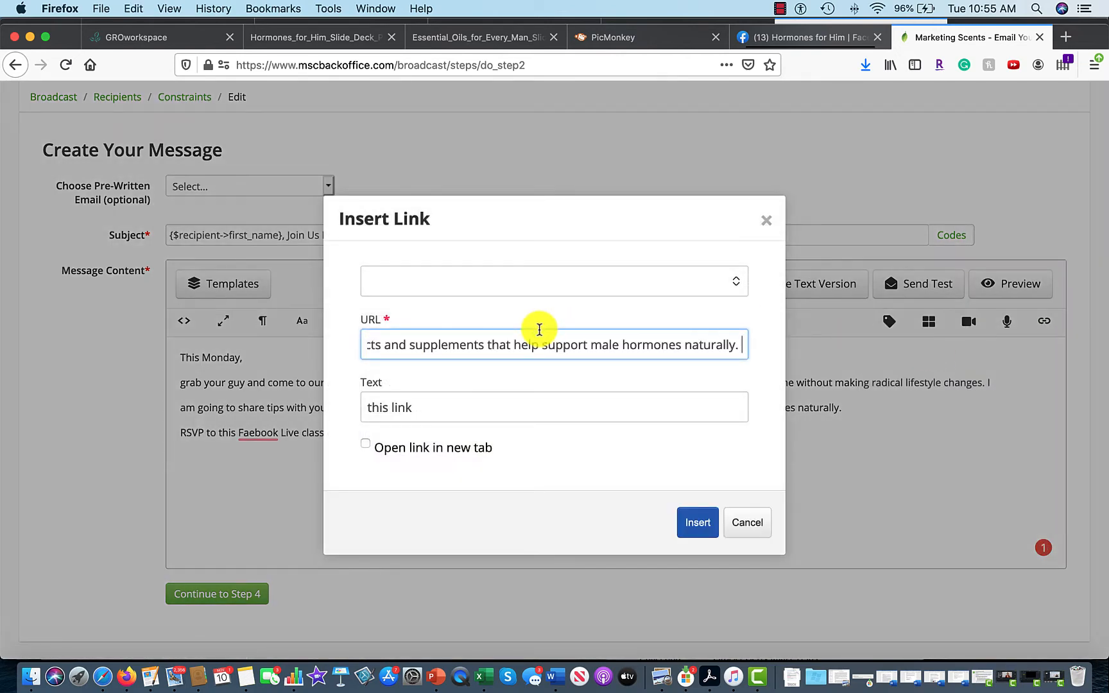
key(super+a)
key(BackSpace)
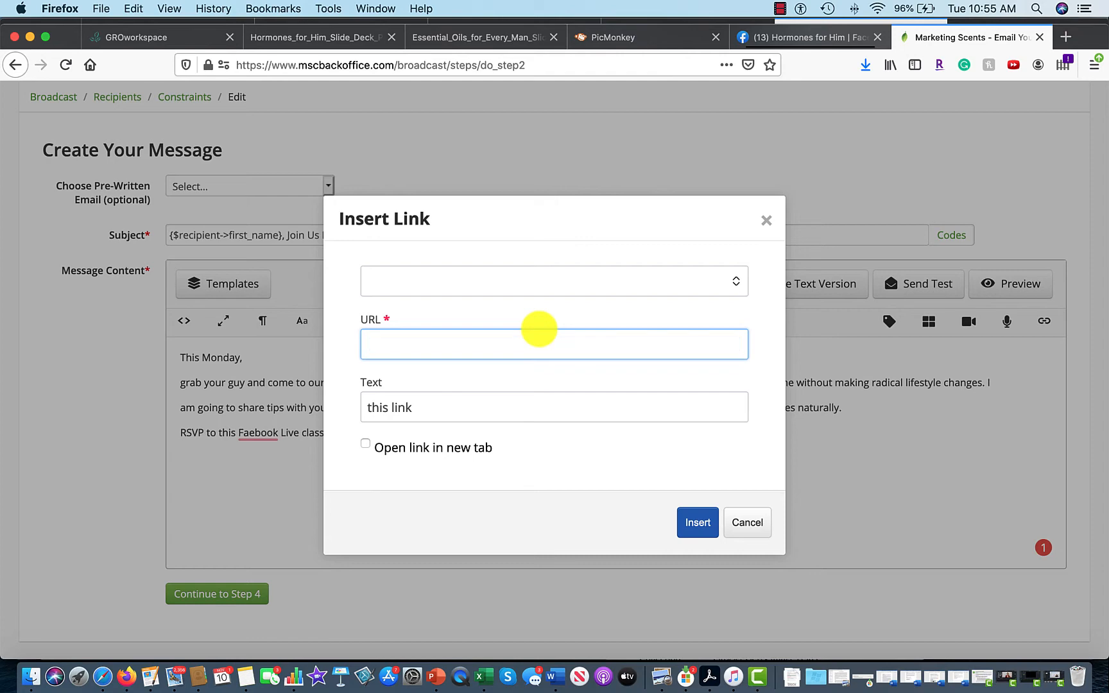
Link 'THIS LINK' to the event's fb.me share address, opening in a new tab.
click(812, 39)
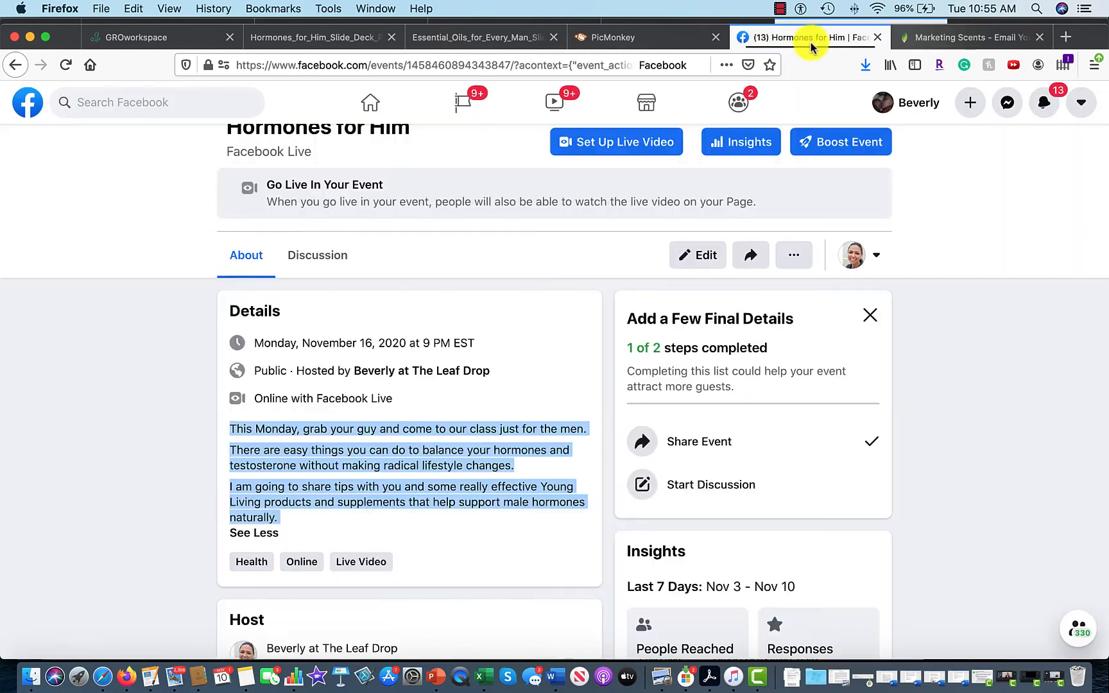
click(751, 255)
click(615, 290)
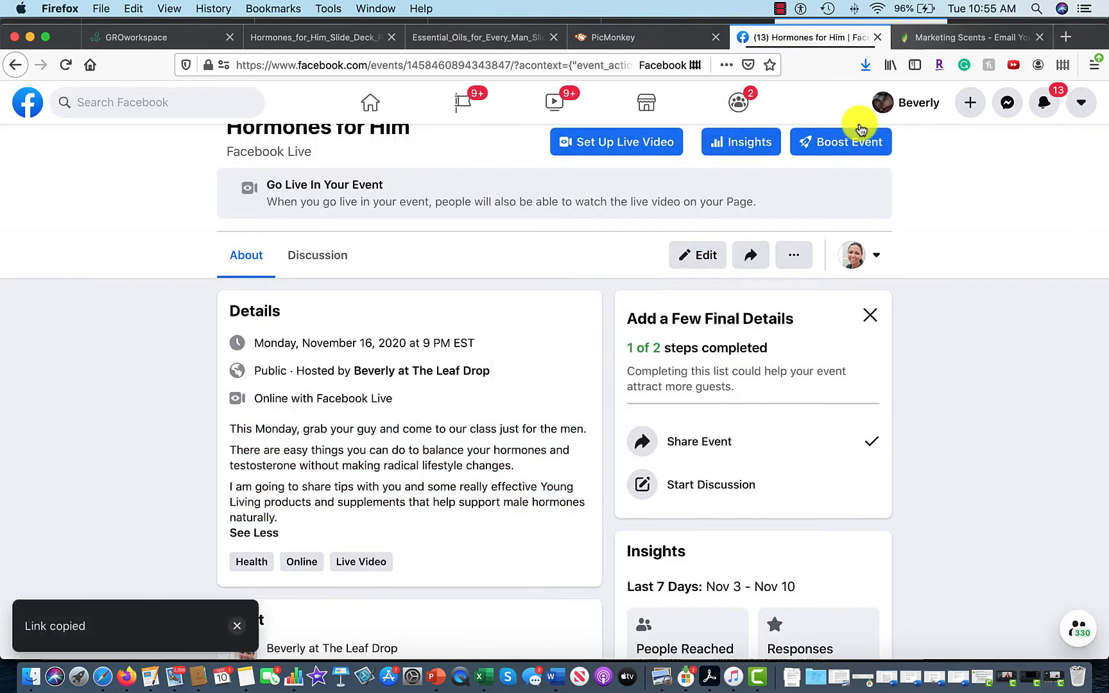
click(951, 38)
key(super+v)
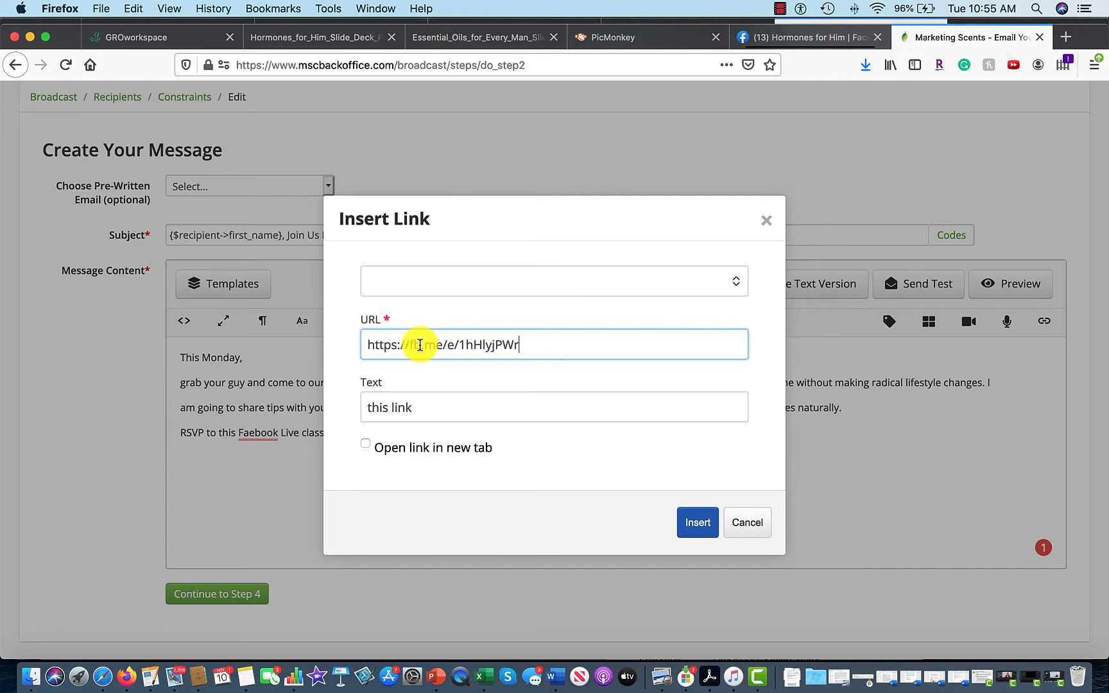
click(365, 444)
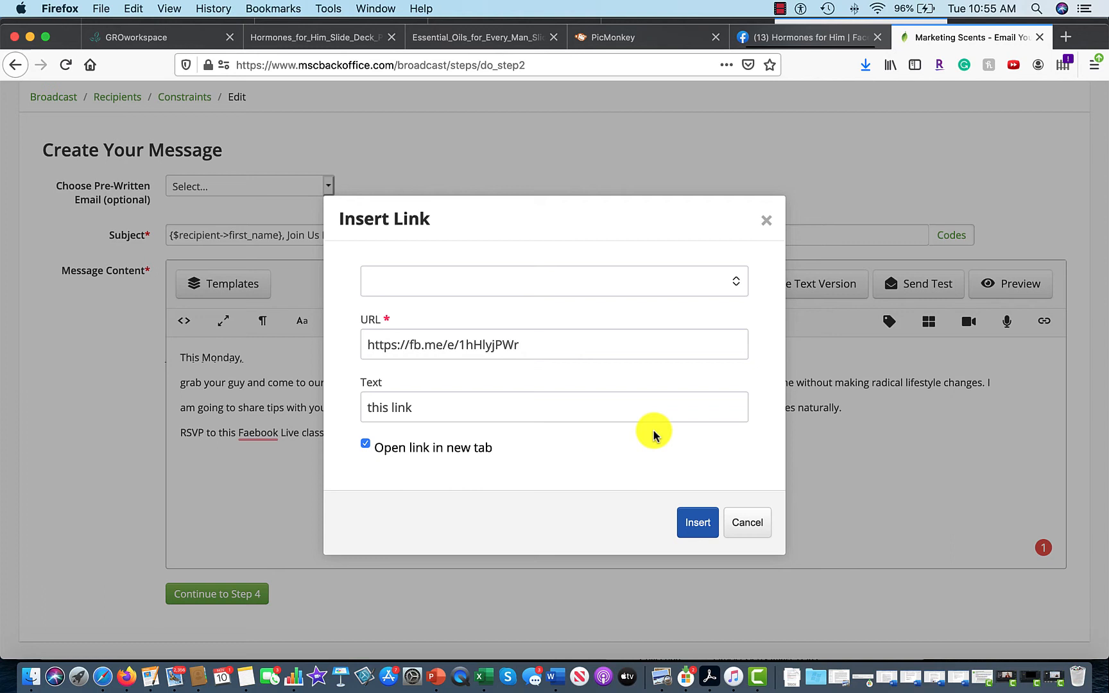
drag(424, 409, 356, 405)
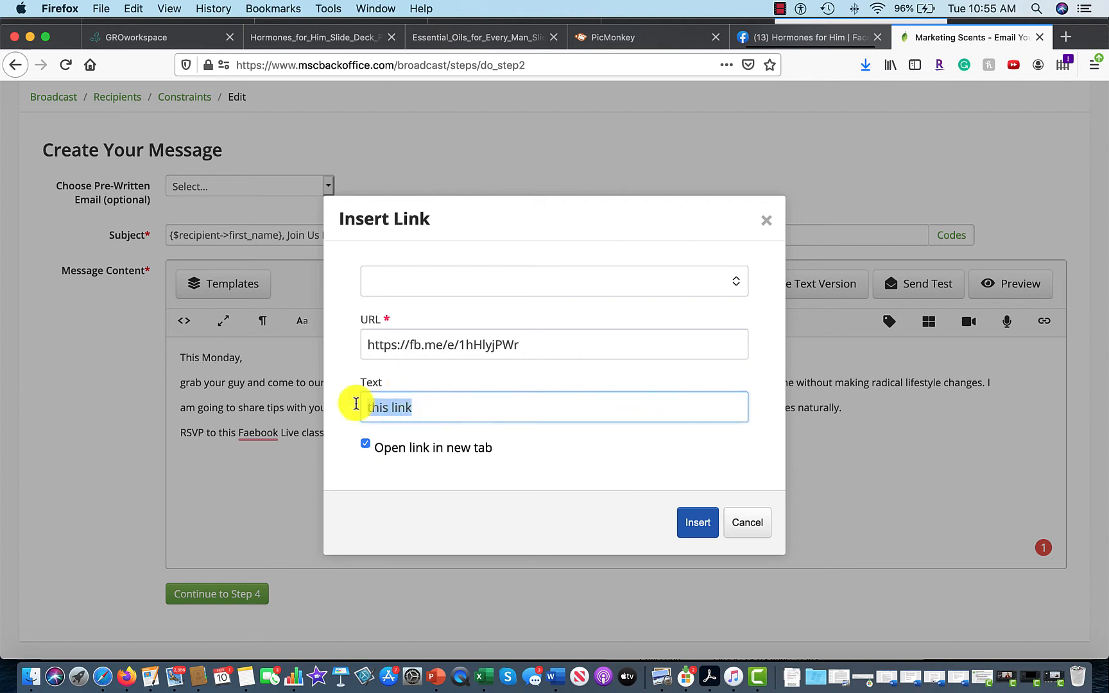
text(THIS)
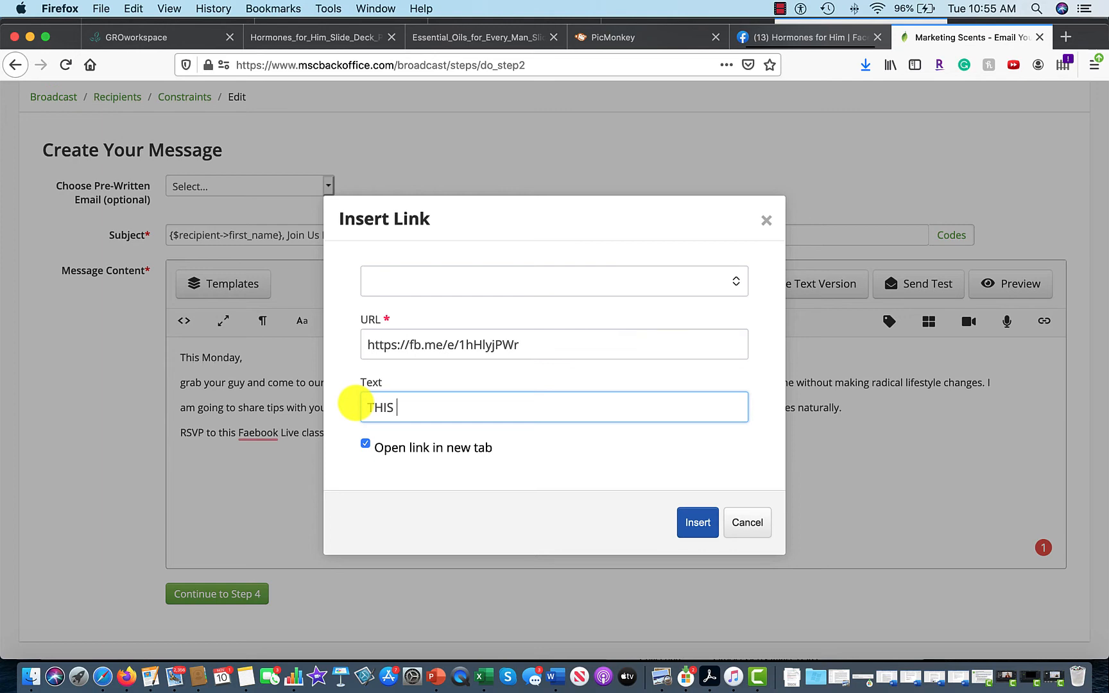
text( LINK)
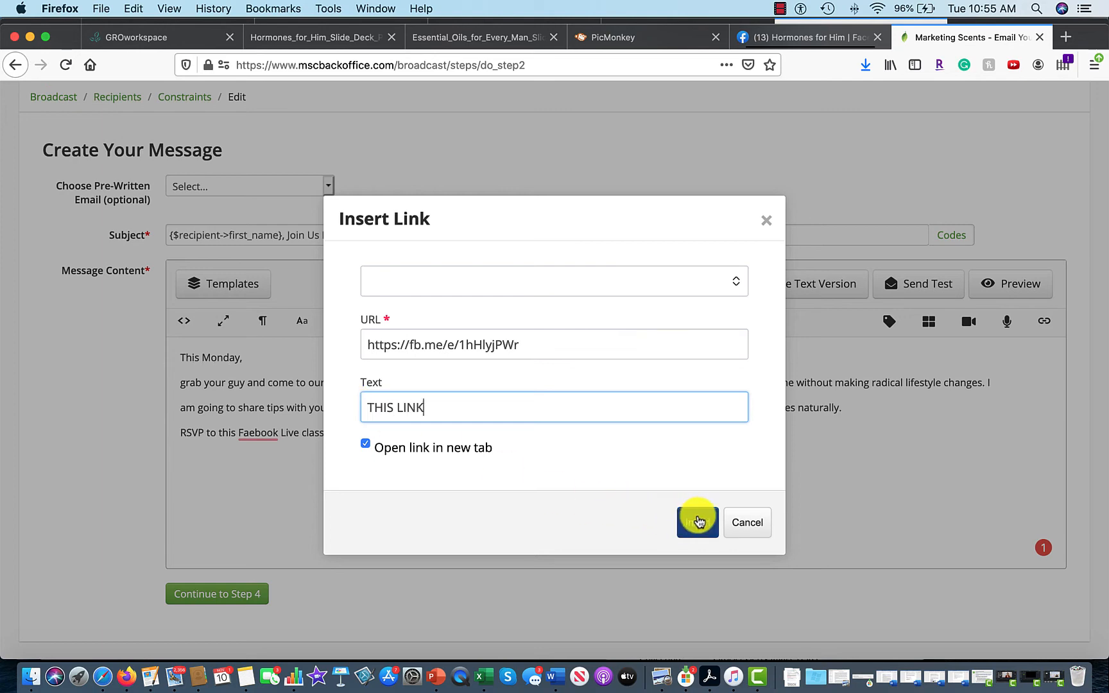
click(697, 521)
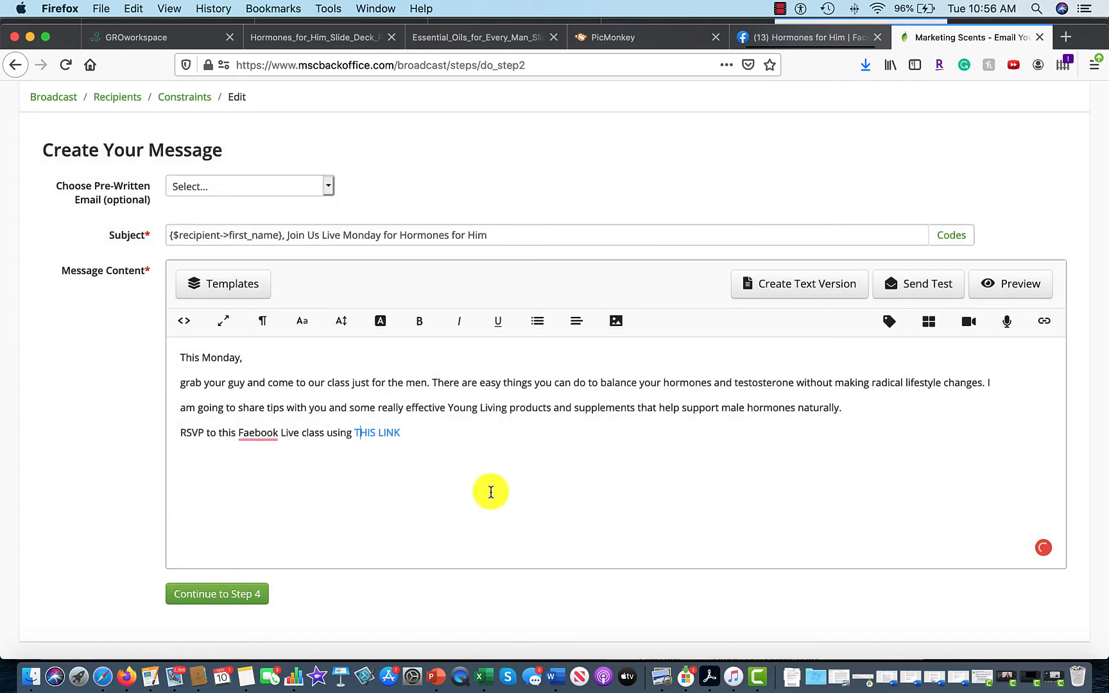
click(443, 436)
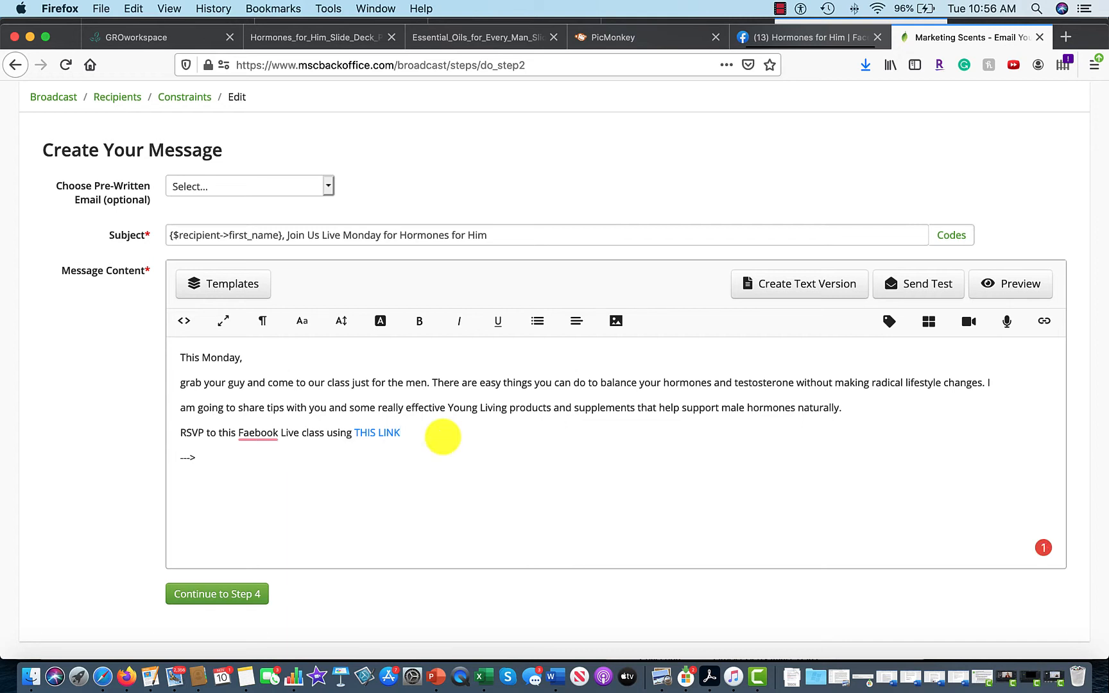
Add a 'Click Here --->' line followed by the fb.me event link.
key(super+v)
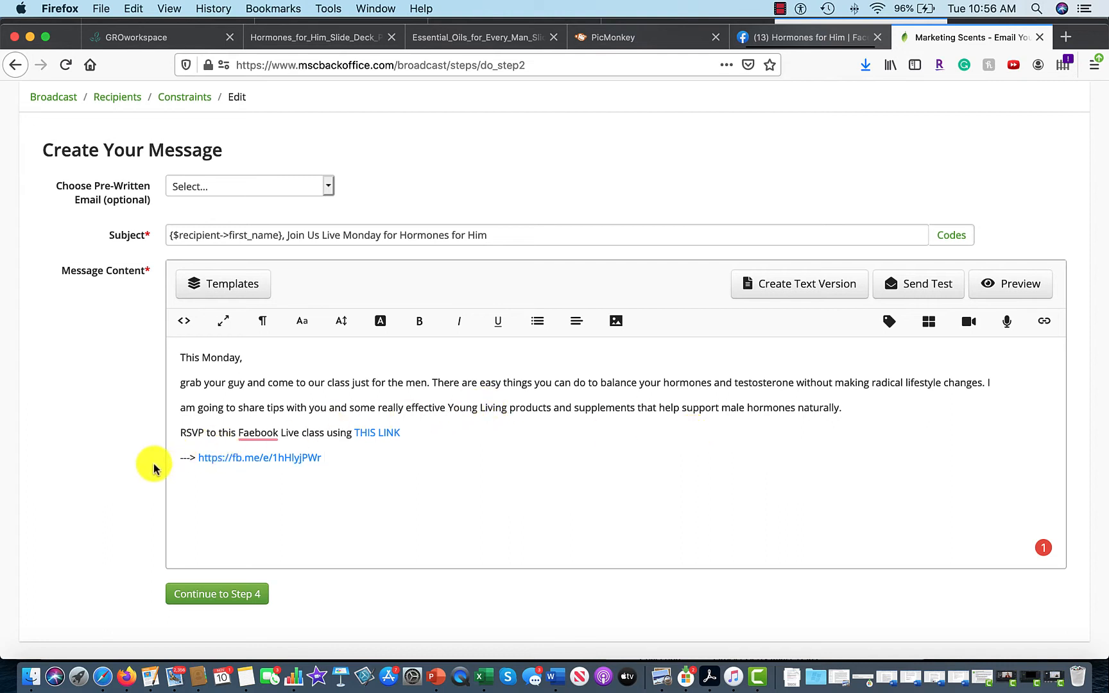
click(183, 461)
text(Click )
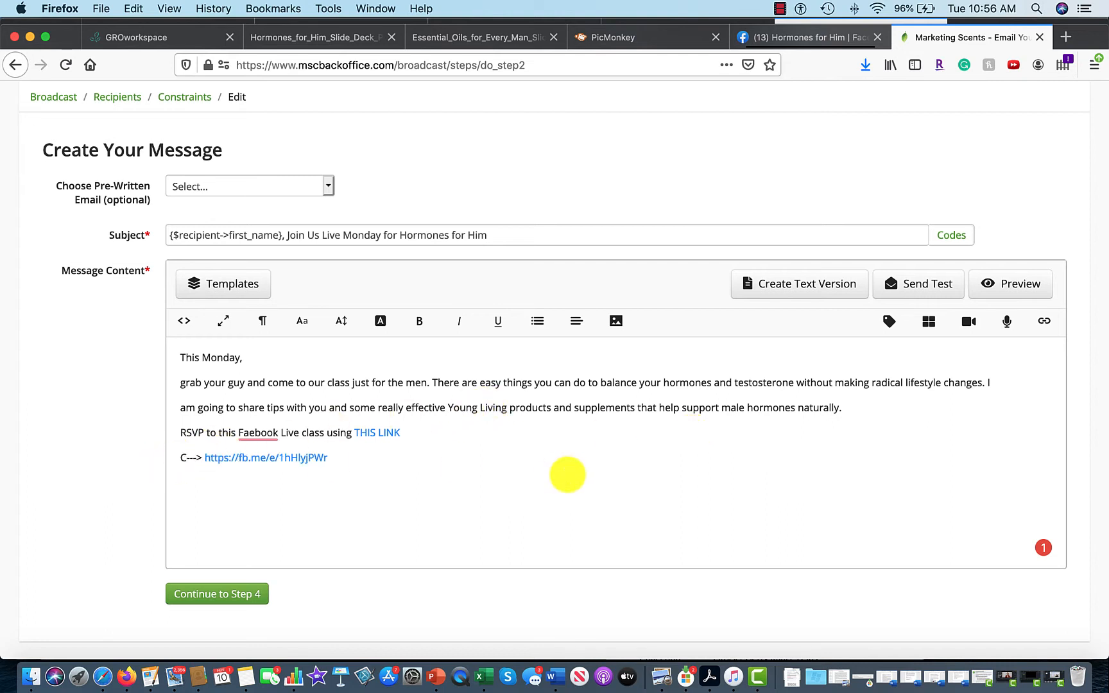
text(Here)
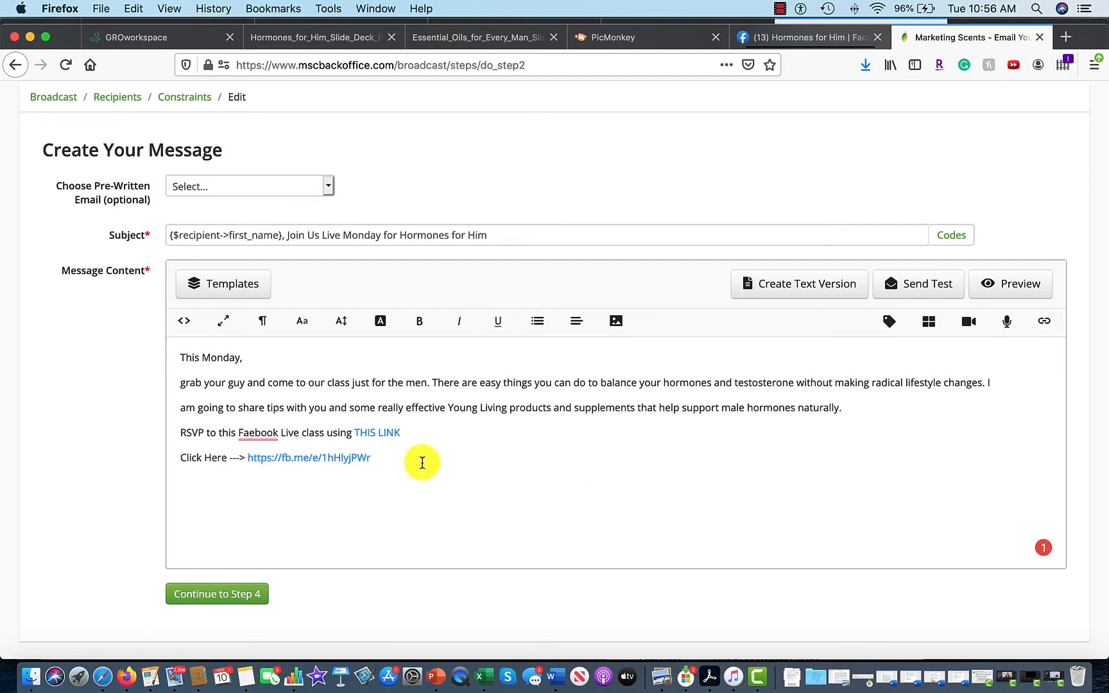
click(483, 458)
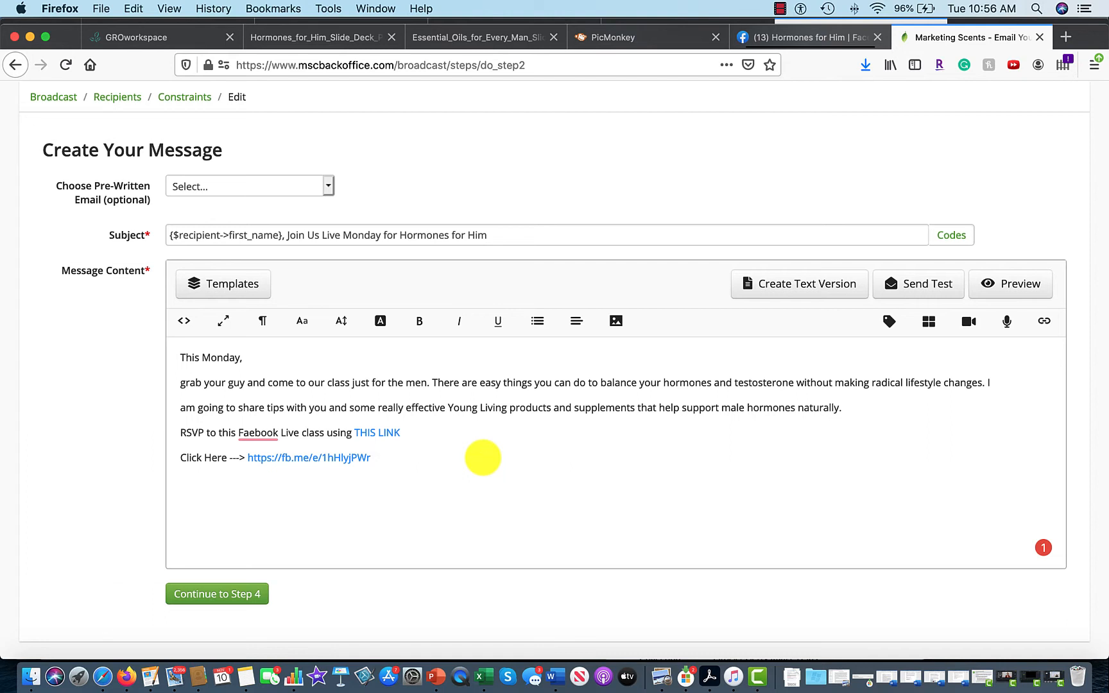
key(Return)
Correct 'Faebook' to 'Facebook' and add a blank line above the greeting.
mouse_move(262, 438)
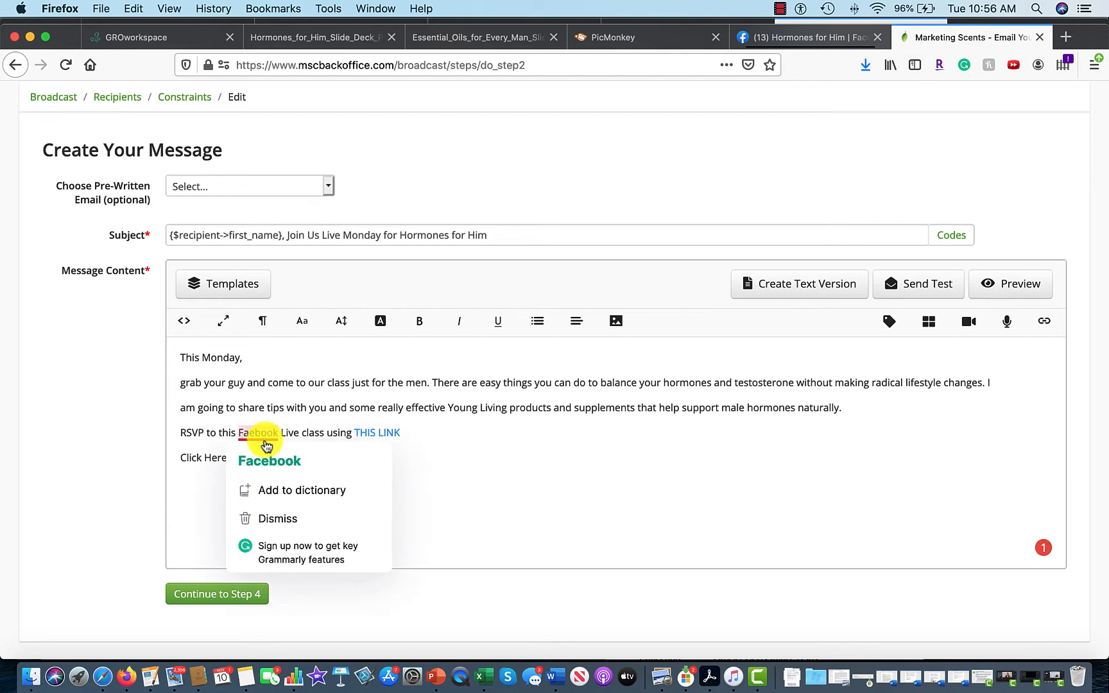
click(270, 461)
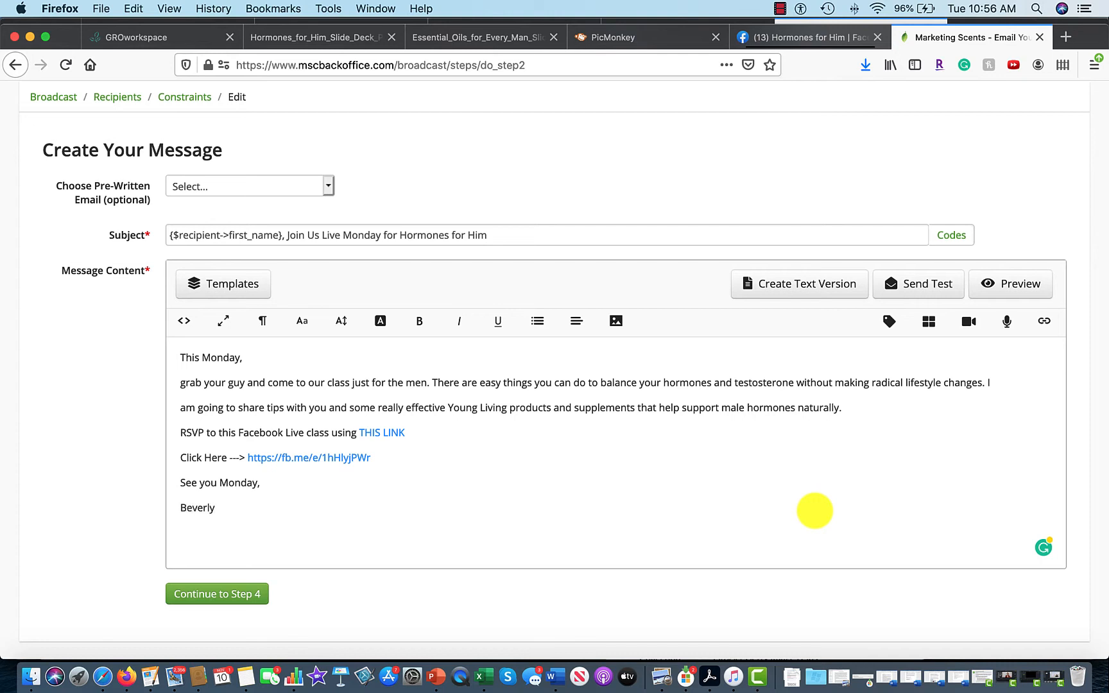
click(182, 358)
key(Return)
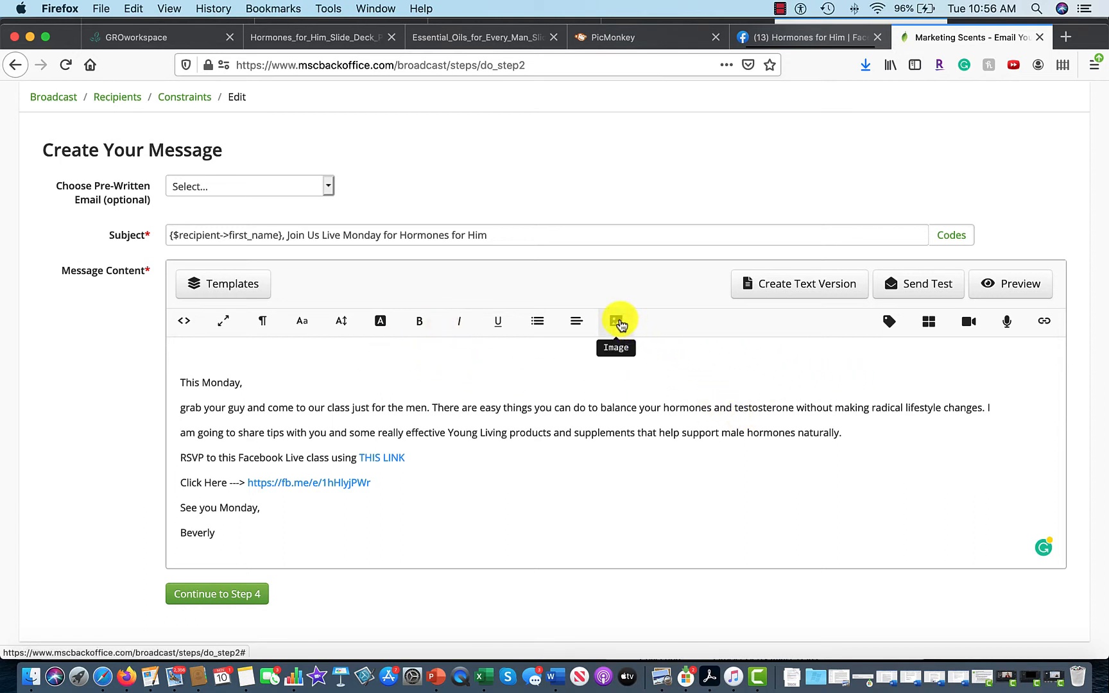
Upload the Hormones for Him first slide image into the message from the file browser.
click(618, 322)
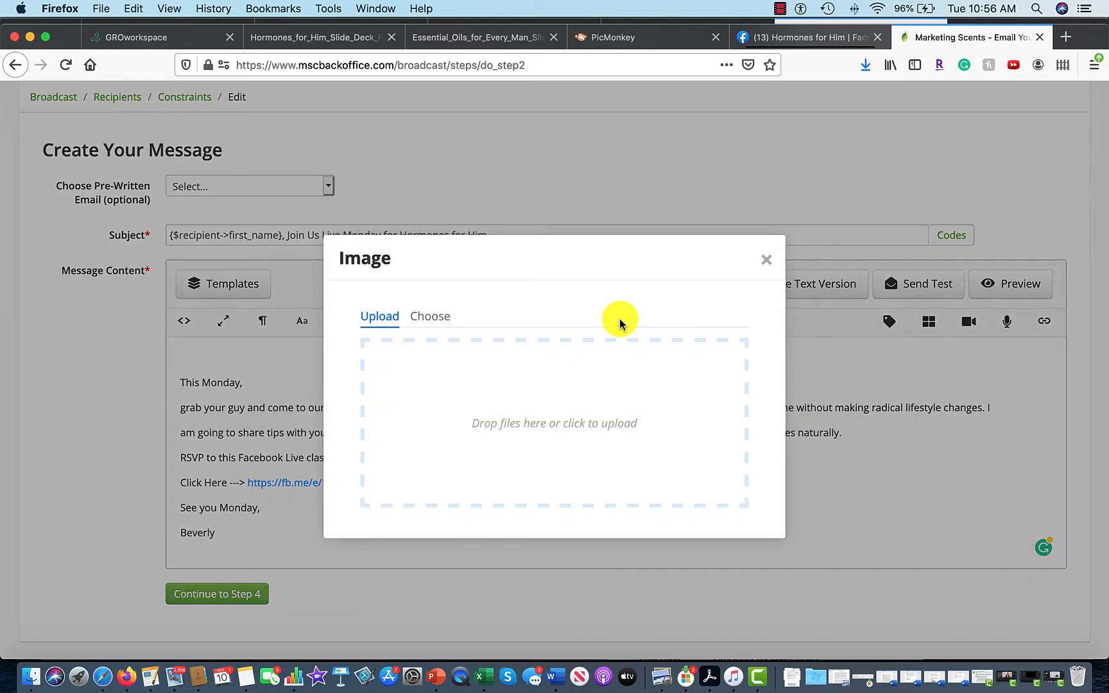
click(29, 676)
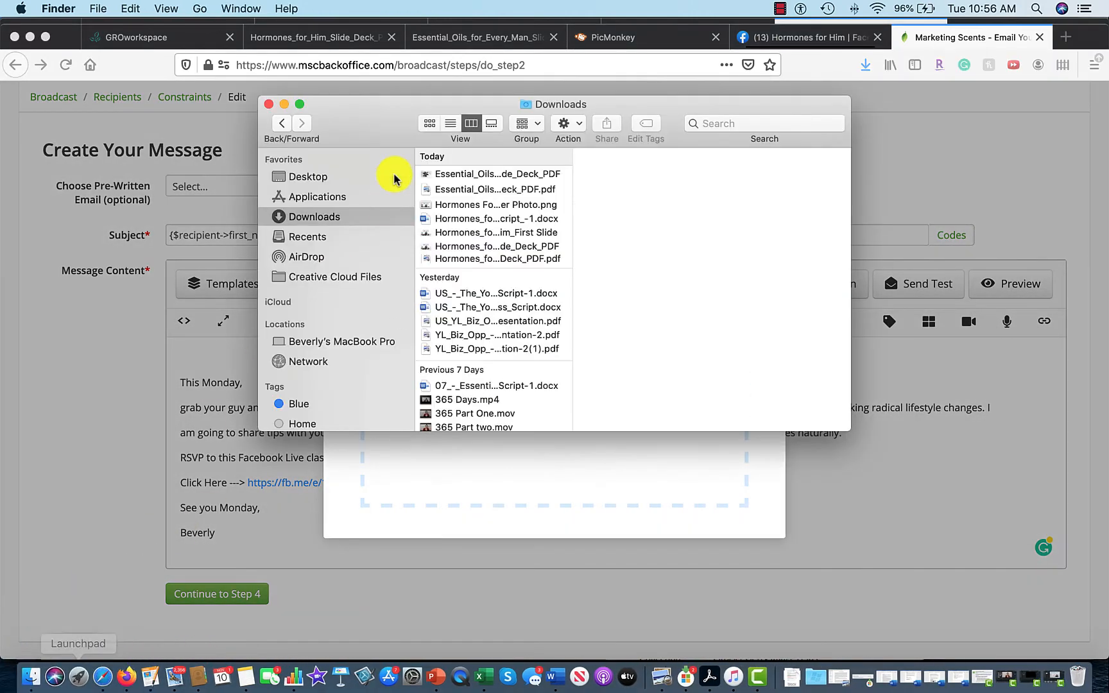
drag(391, 116, 746, 93)
click(830, 168)
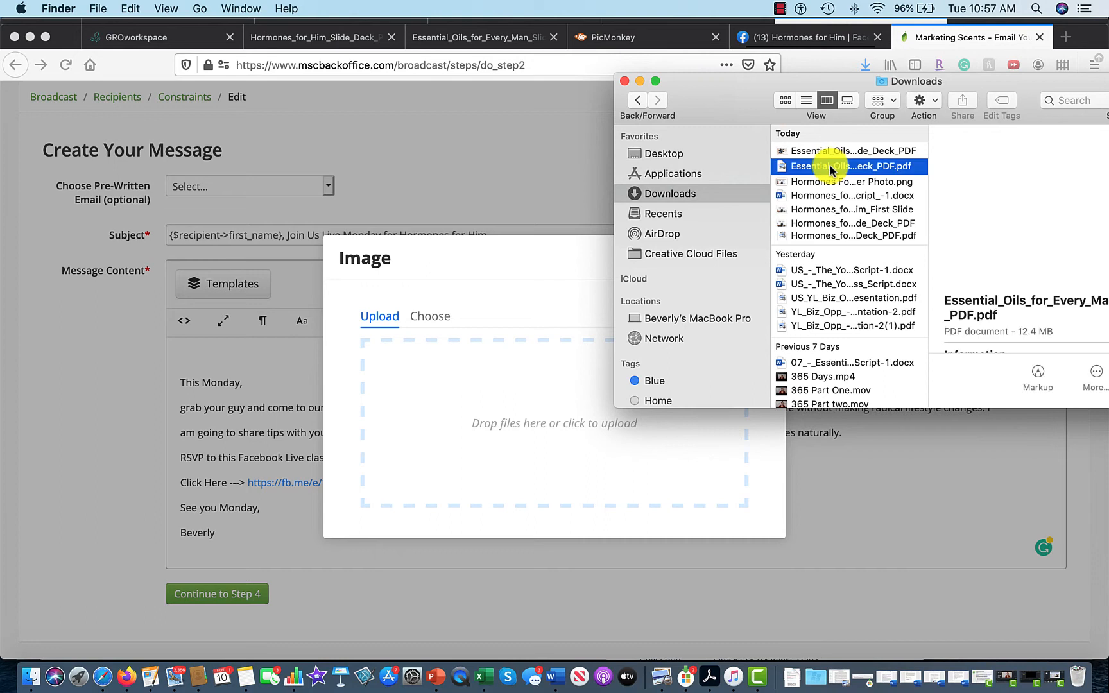
click(827, 184)
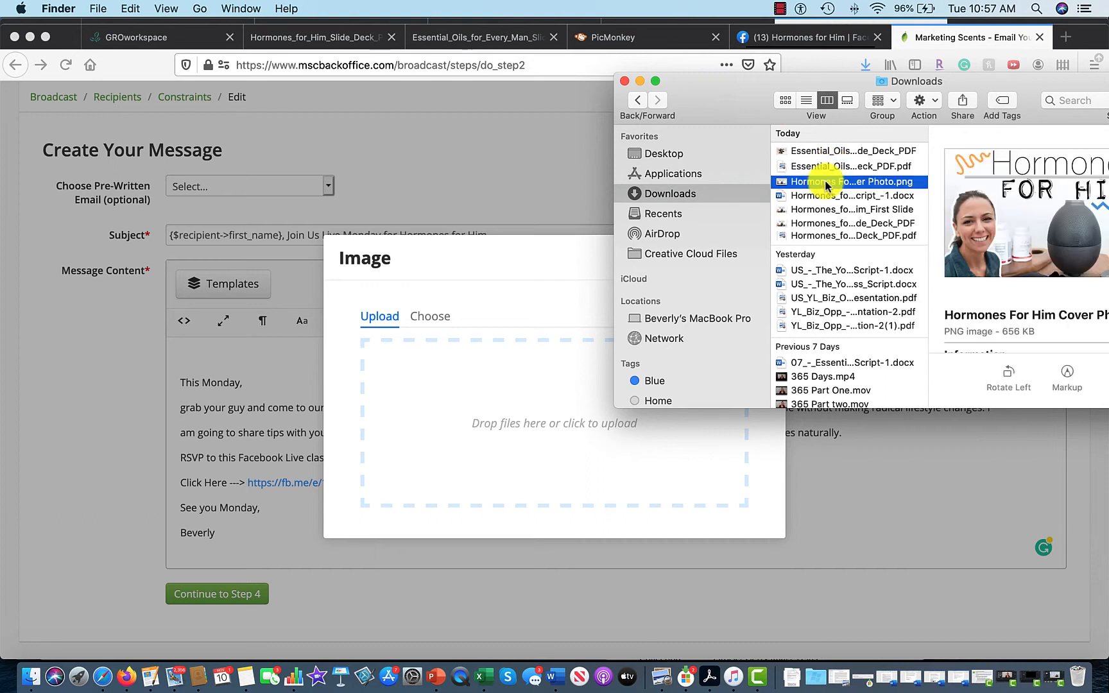
click(827, 209)
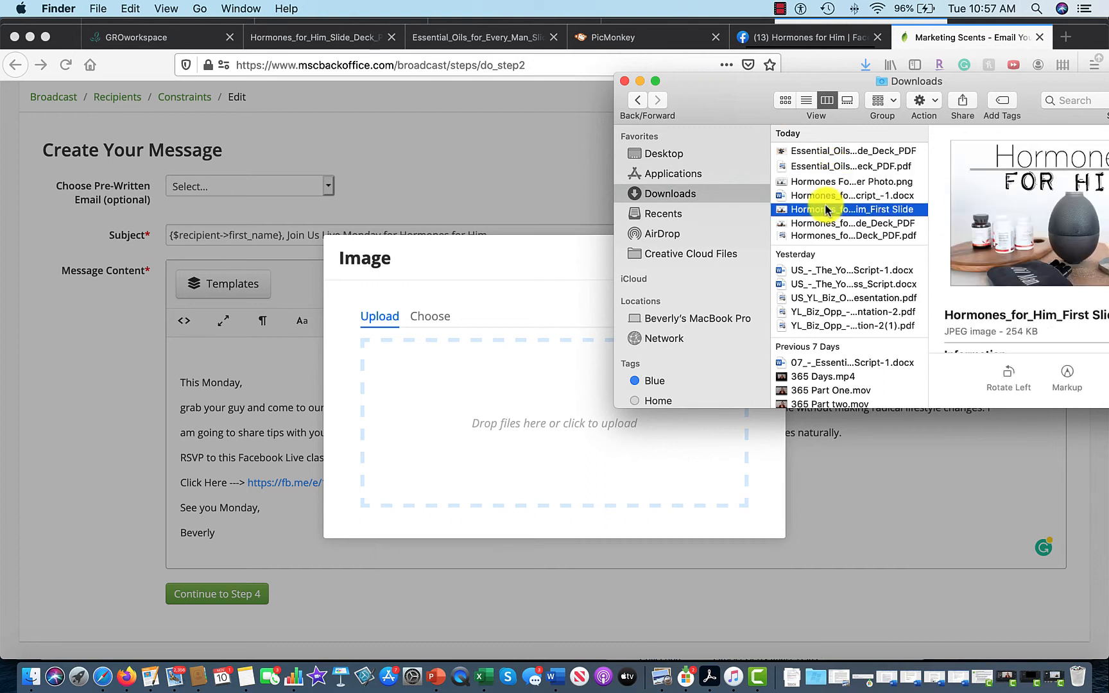
drag(827, 209, 453, 434)
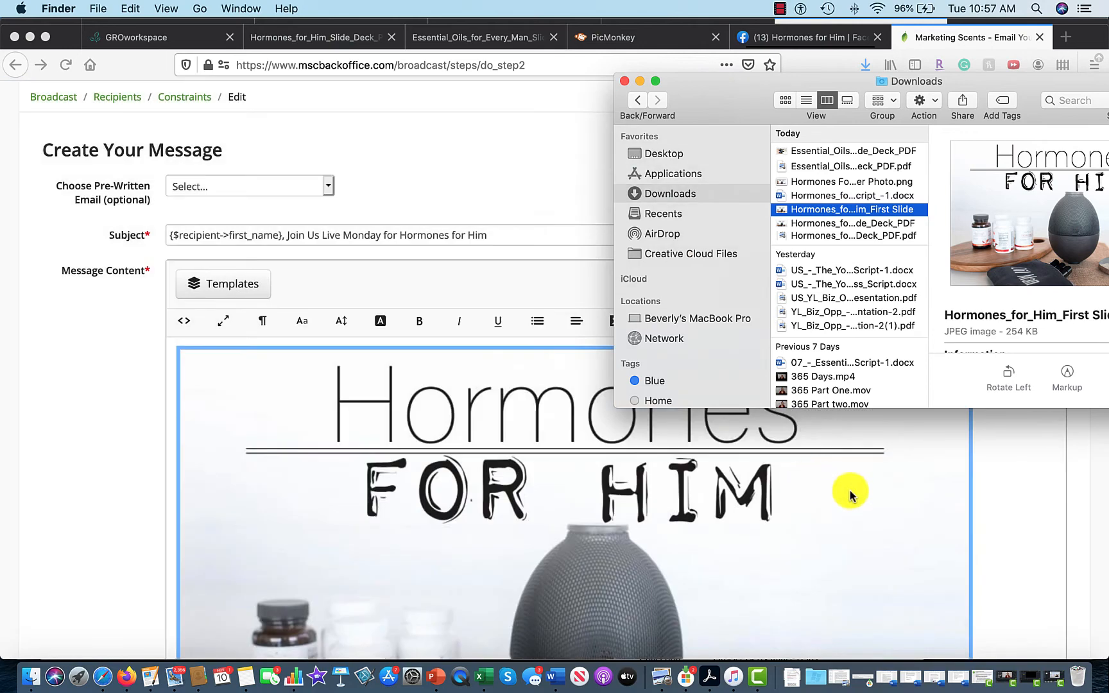
click(850, 492)
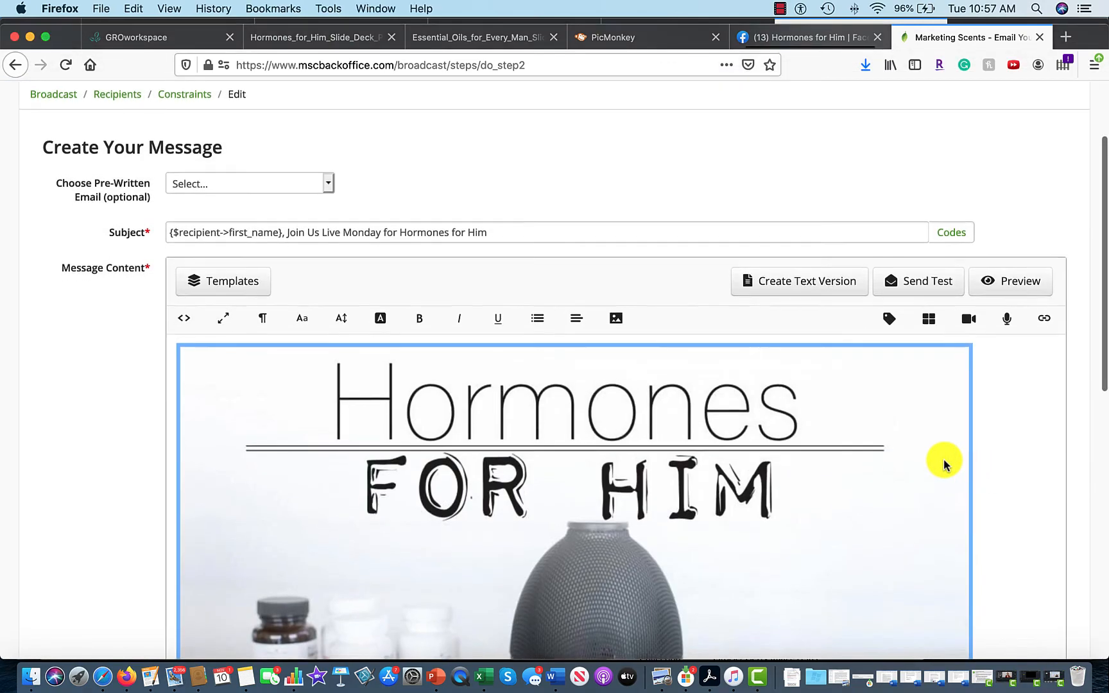
Try resizing the inserted image, then delete it and remove the blank line above the greeting.
scroll(943, 463, down, 5)
click(996, 550)
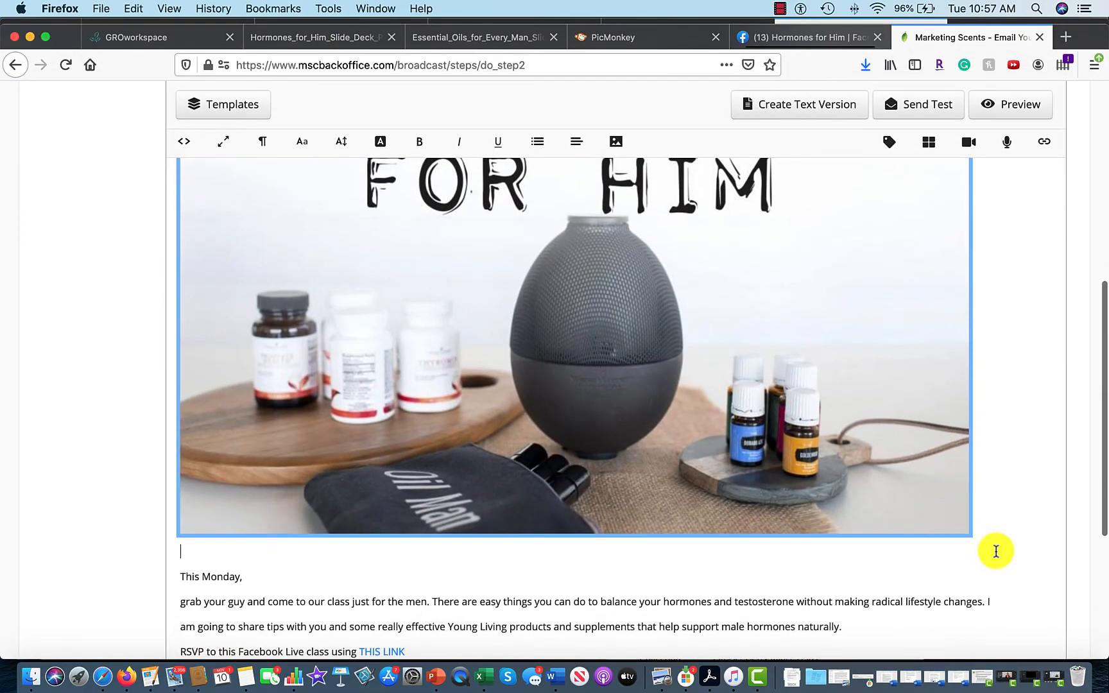
click(965, 529)
drag(966, 529, 422, 206)
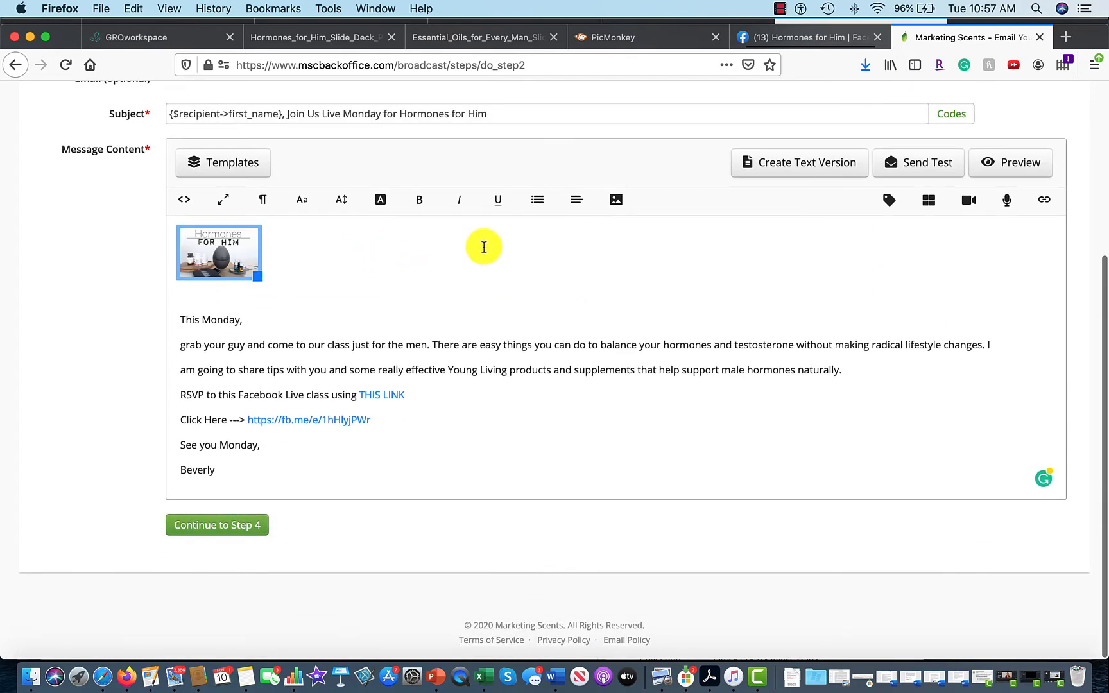
drag(256, 278, 344, 318)
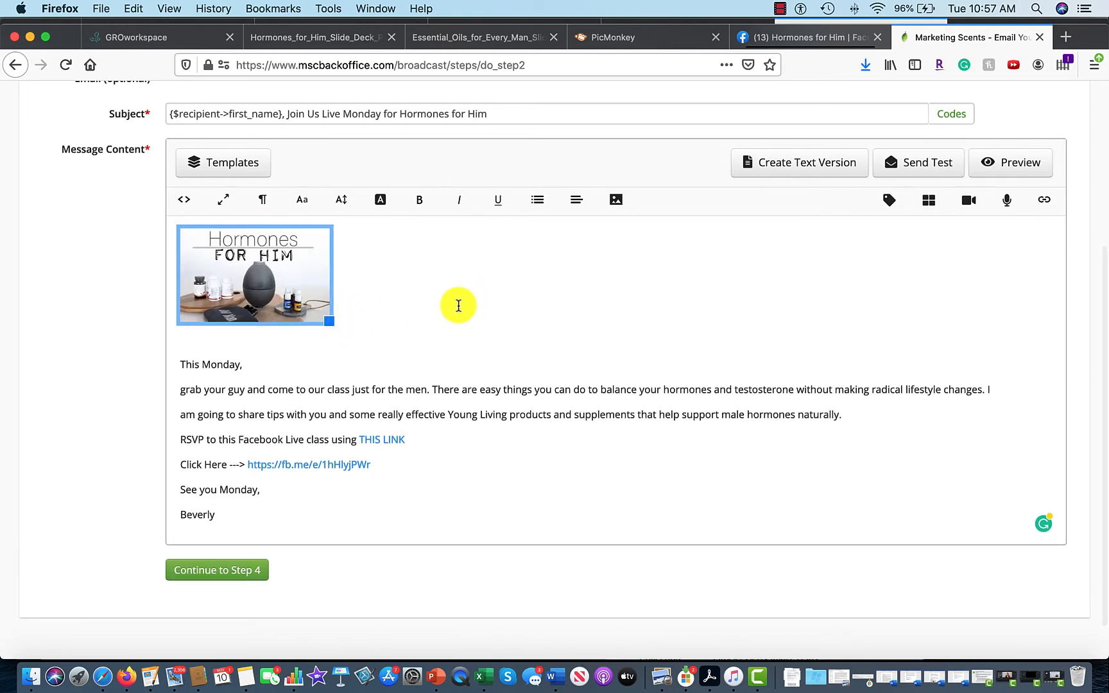
key(BackSpace)
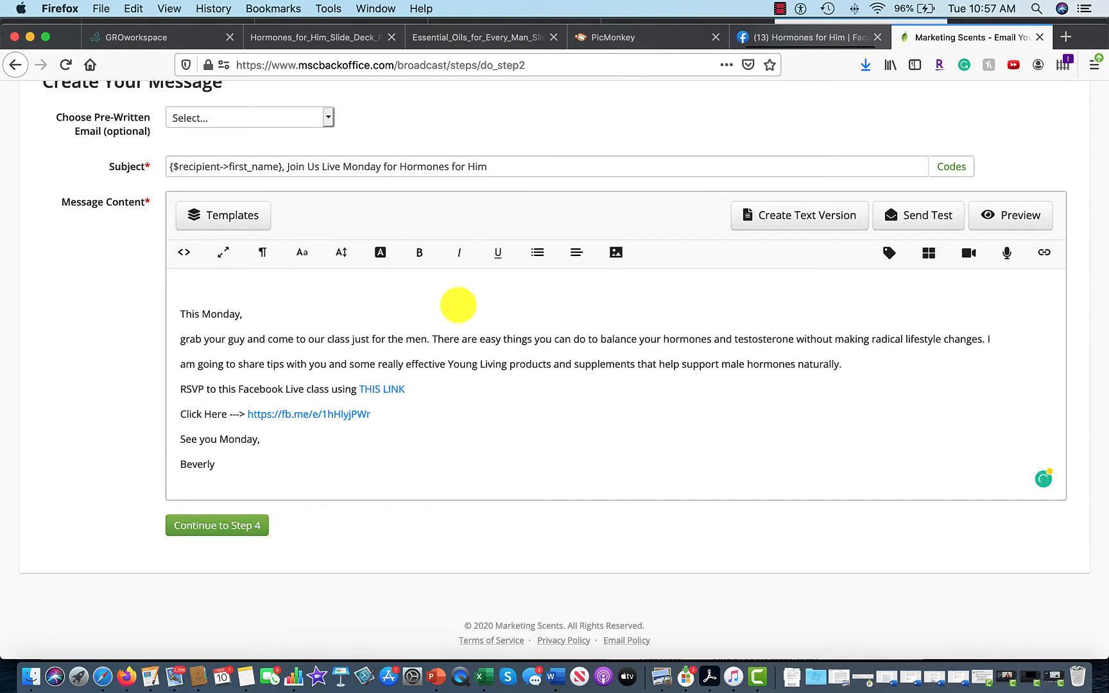
key(Delete)
Add a blank line below the fb.me event link and bring up the Image upload dialog.
click(222, 441)
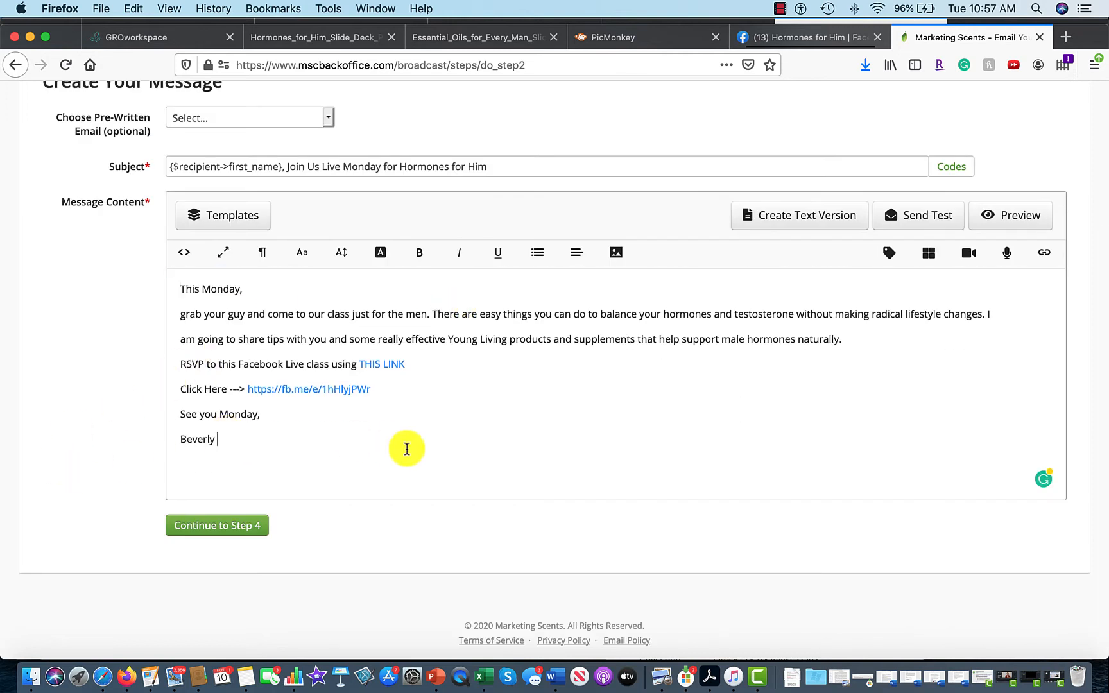
click(420, 398)
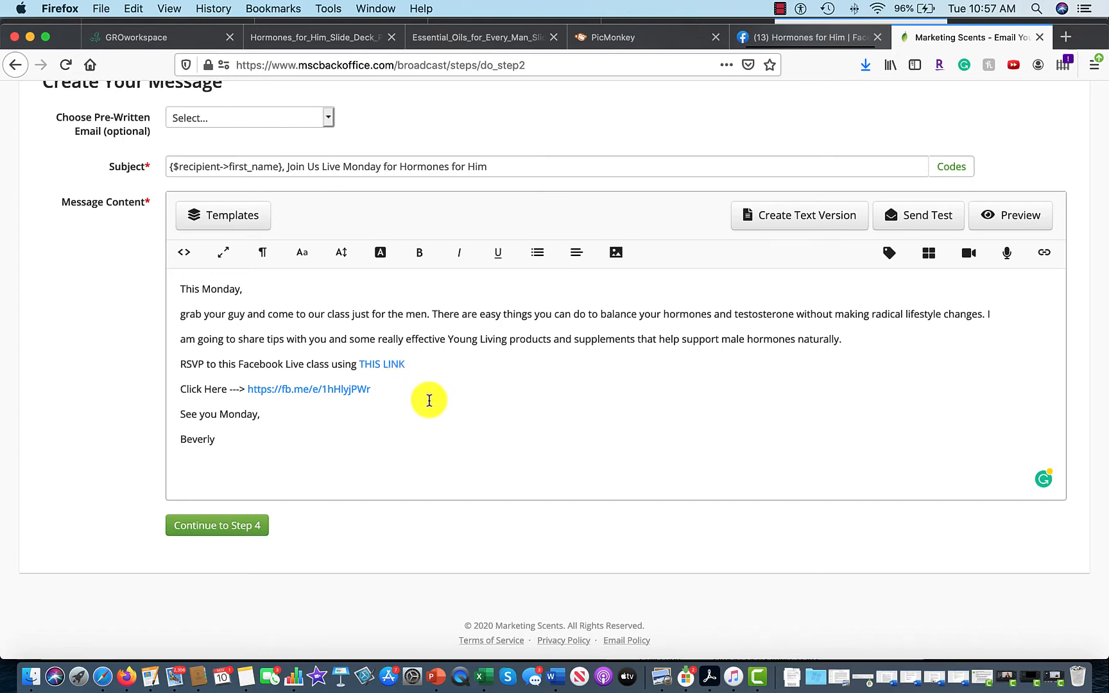
key(Return)
click(620, 255)
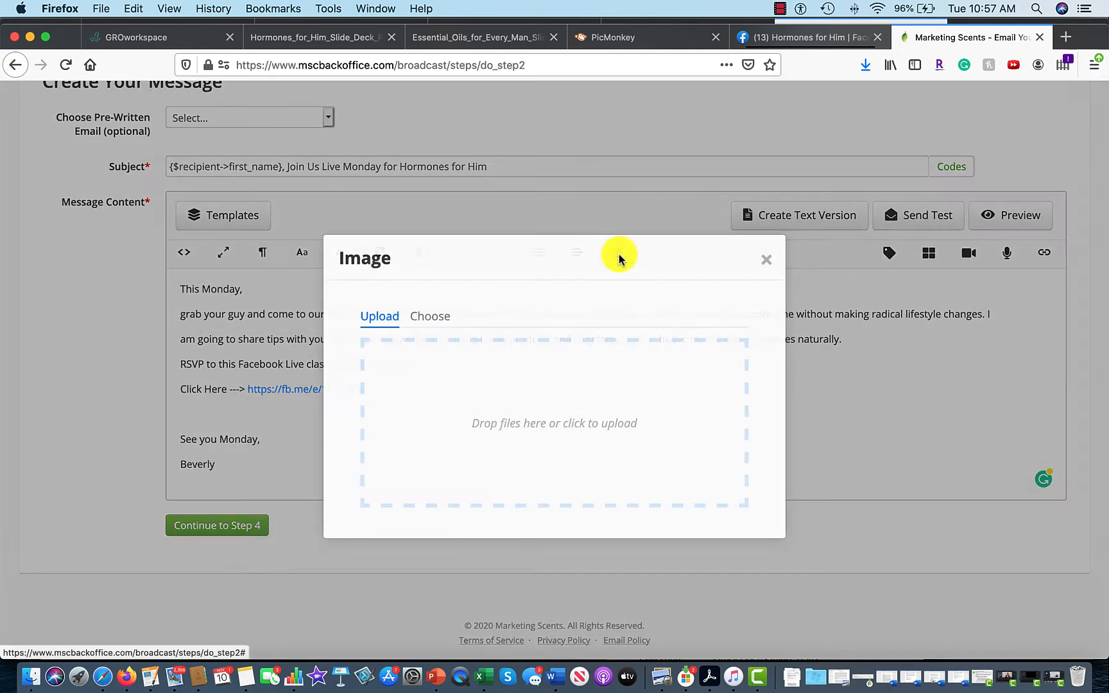
Upload the Hormones for Him slide from Downloads and shrink it to a small thumbnail.
click(38, 677)
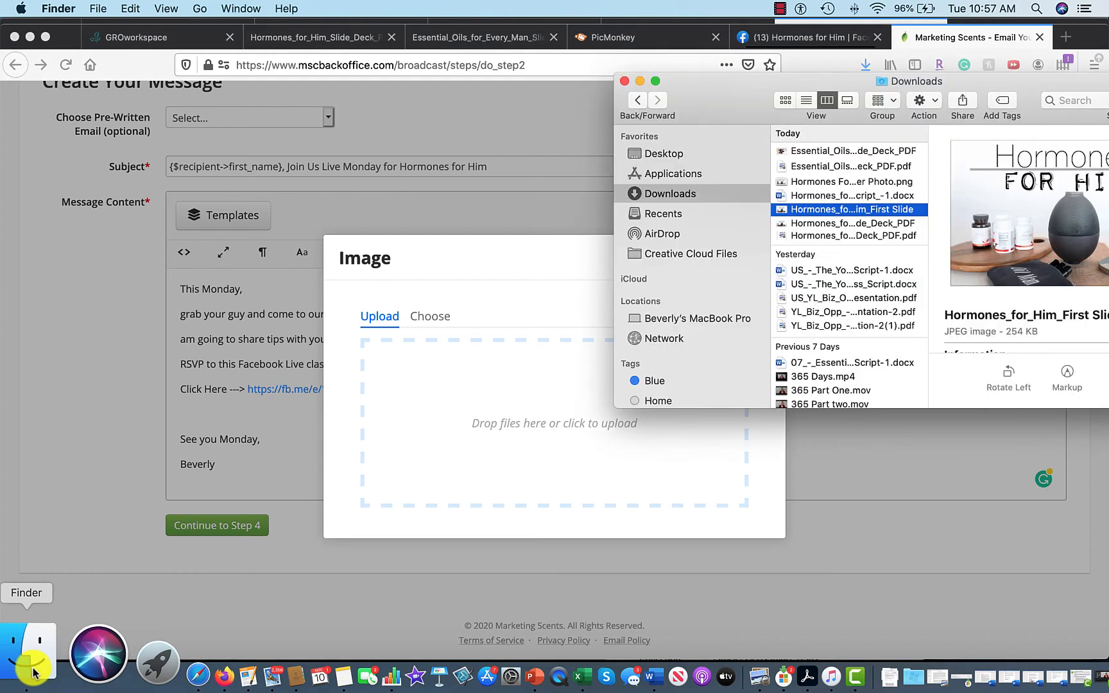
drag(787, 209, 467, 443)
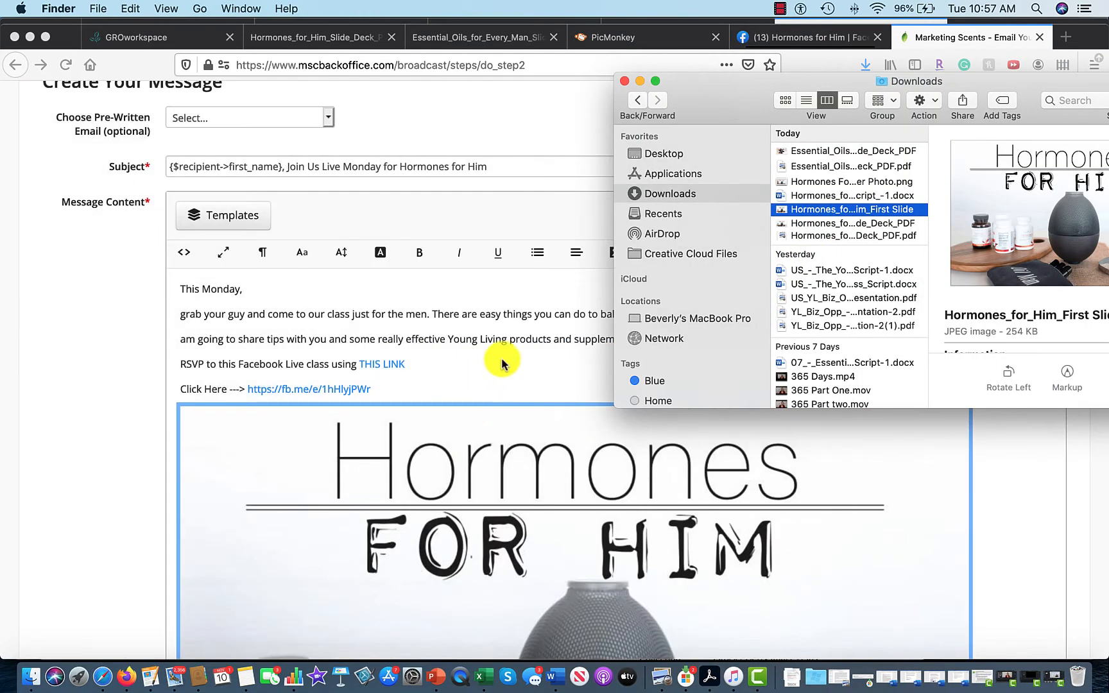
click(538, 377)
scroll(798, 523, down, 2)
scroll(798, 524, down, 5)
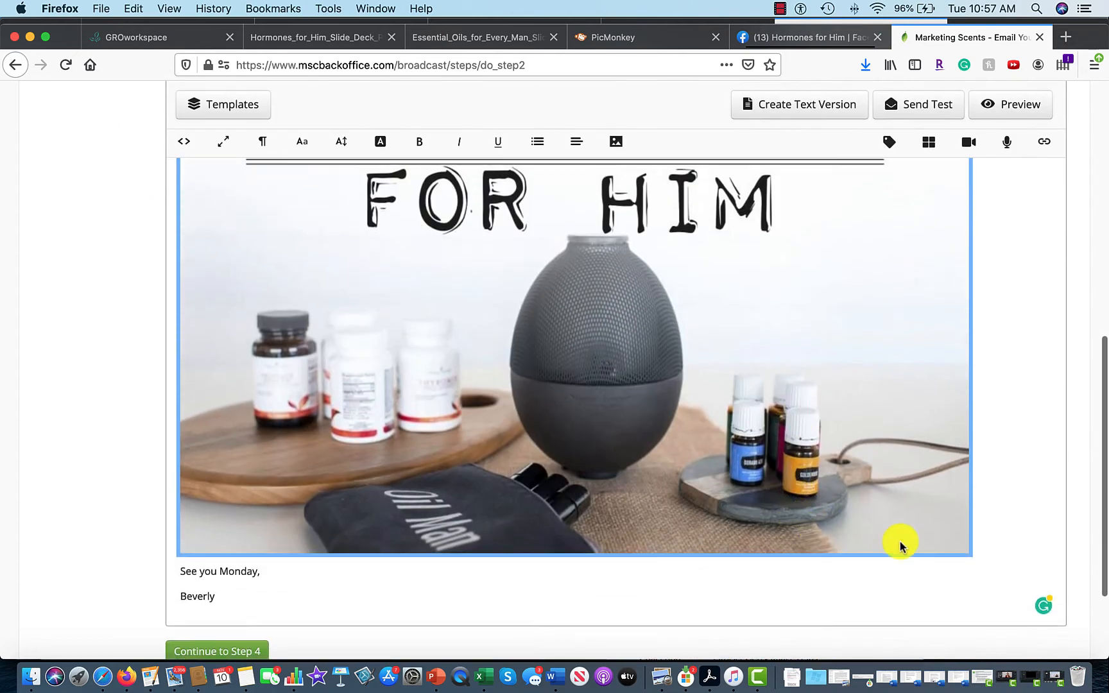
click(955, 552)
drag(955, 556, 443, 330)
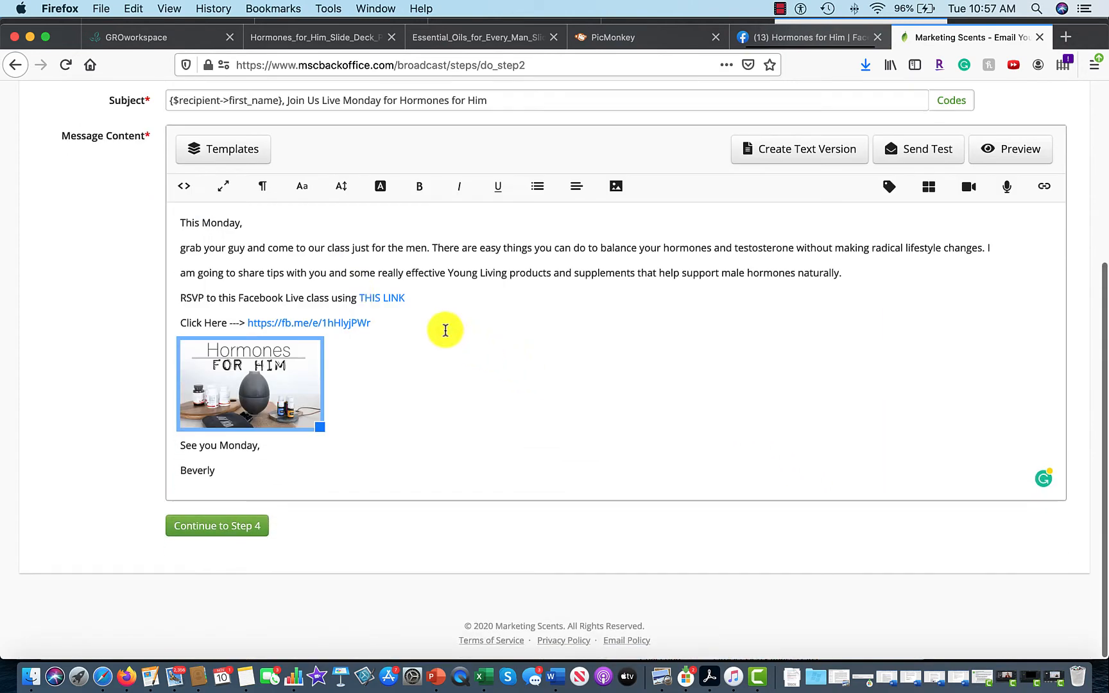
click(569, 396)
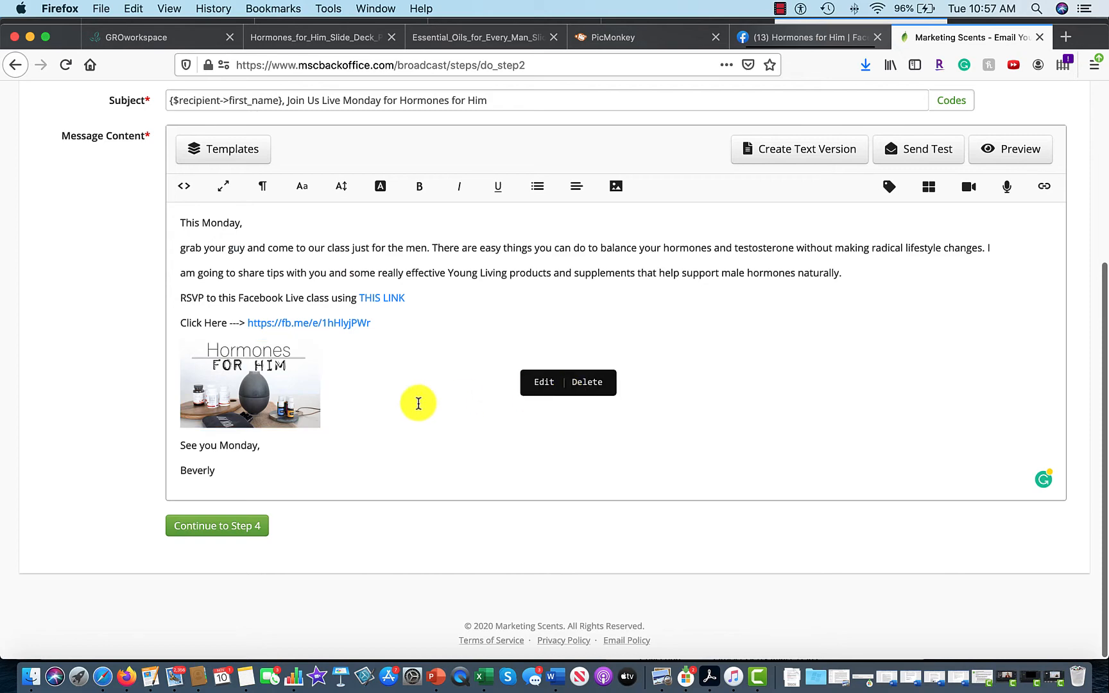
click(544, 383)
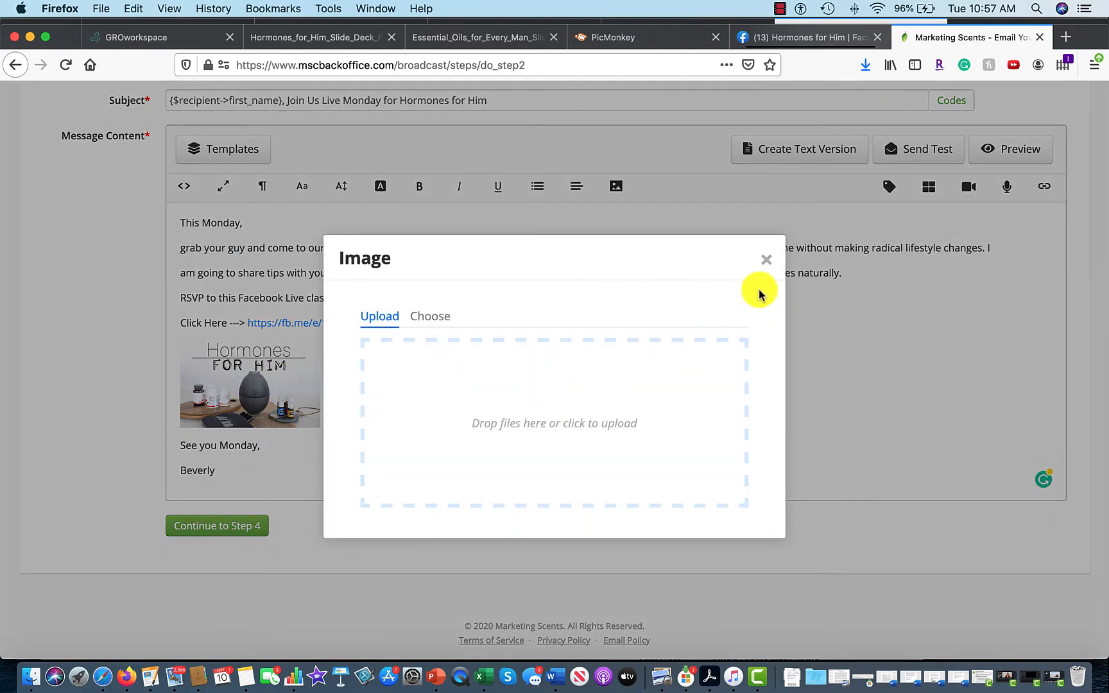
click(766, 259)
Link the thumbnail to the fb.me event address, opening in a new tab, and save.
click(258, 393)
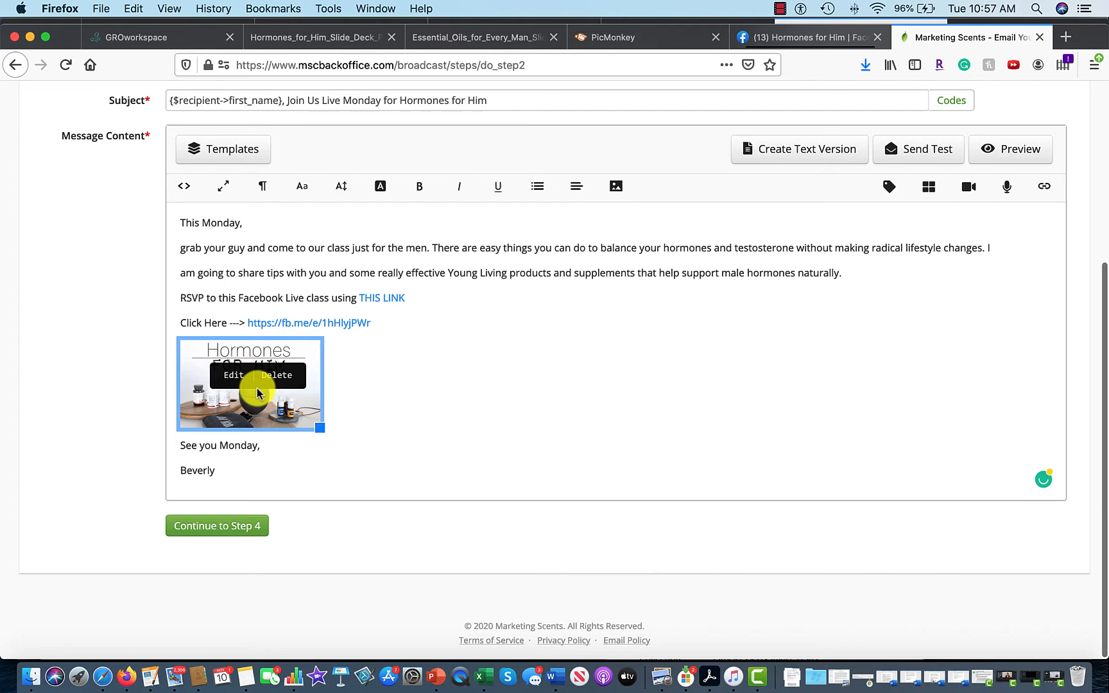
click(226, 375)
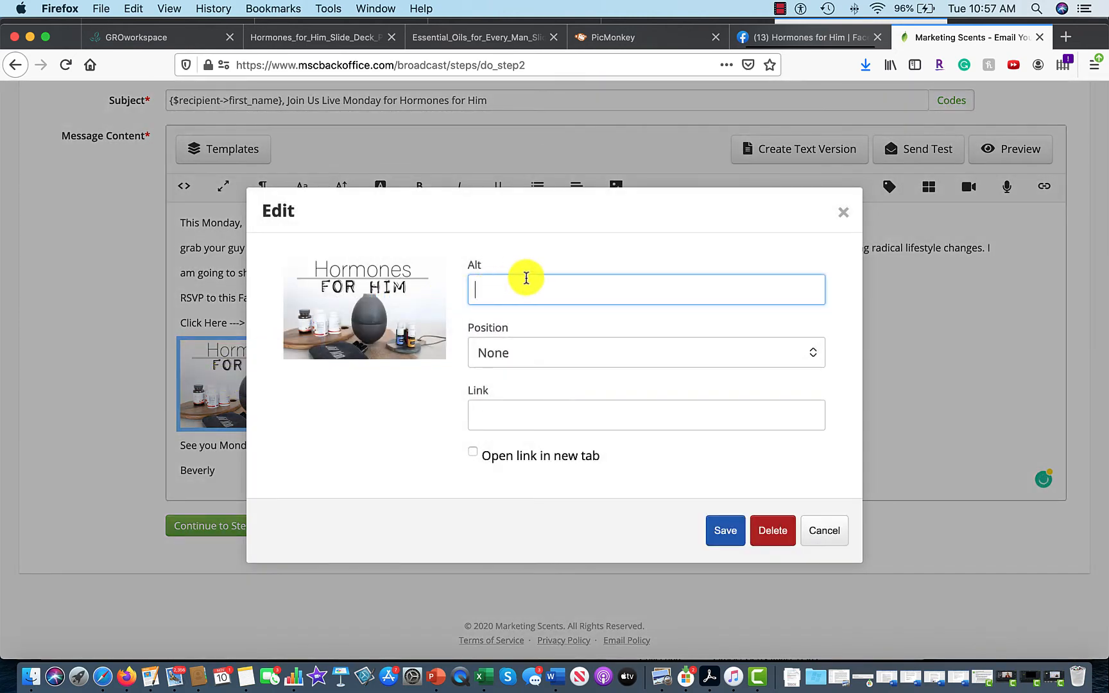
click(507, 417)
text(https://fb.me/e/1hHlyjPWr)
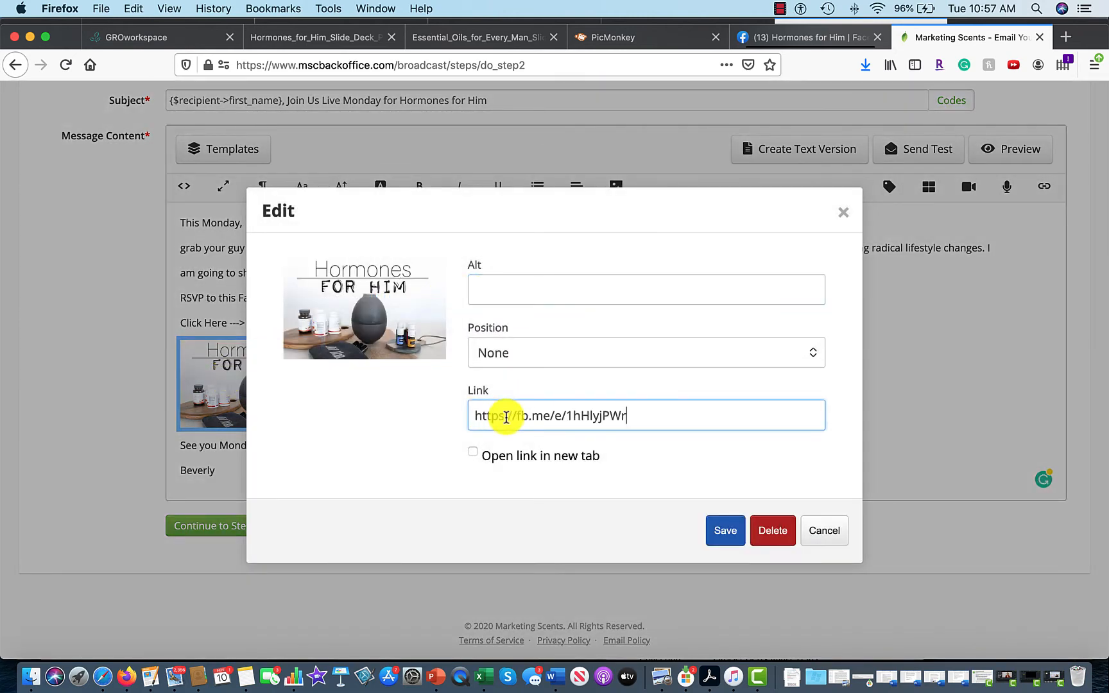
click(473, 452)
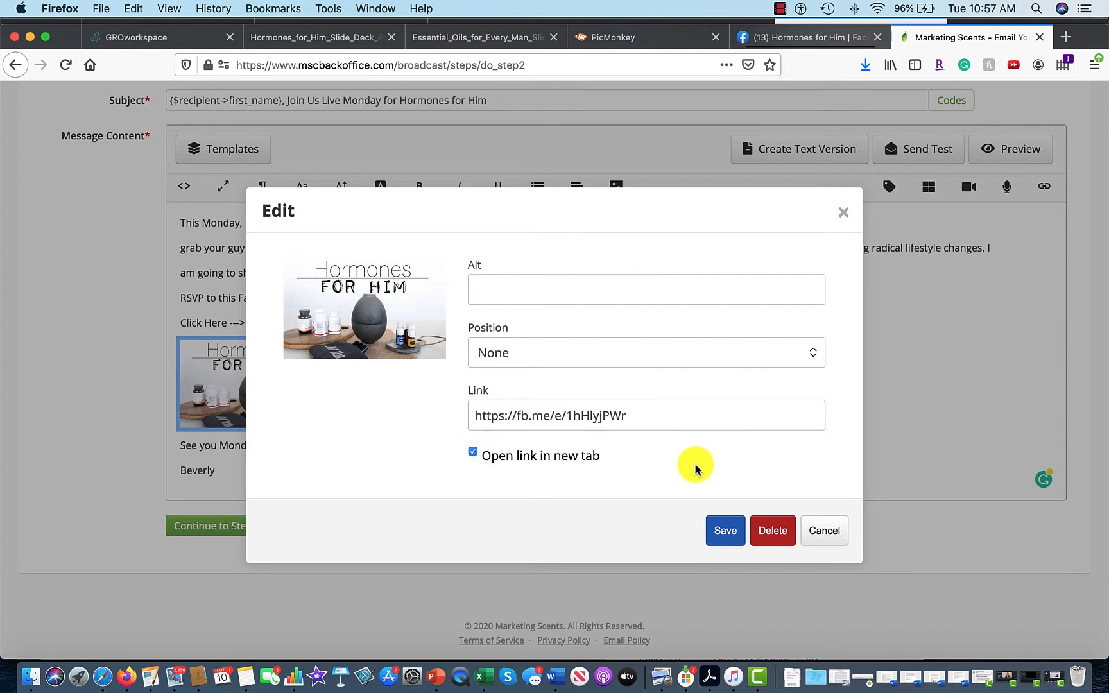
click(726, 536)
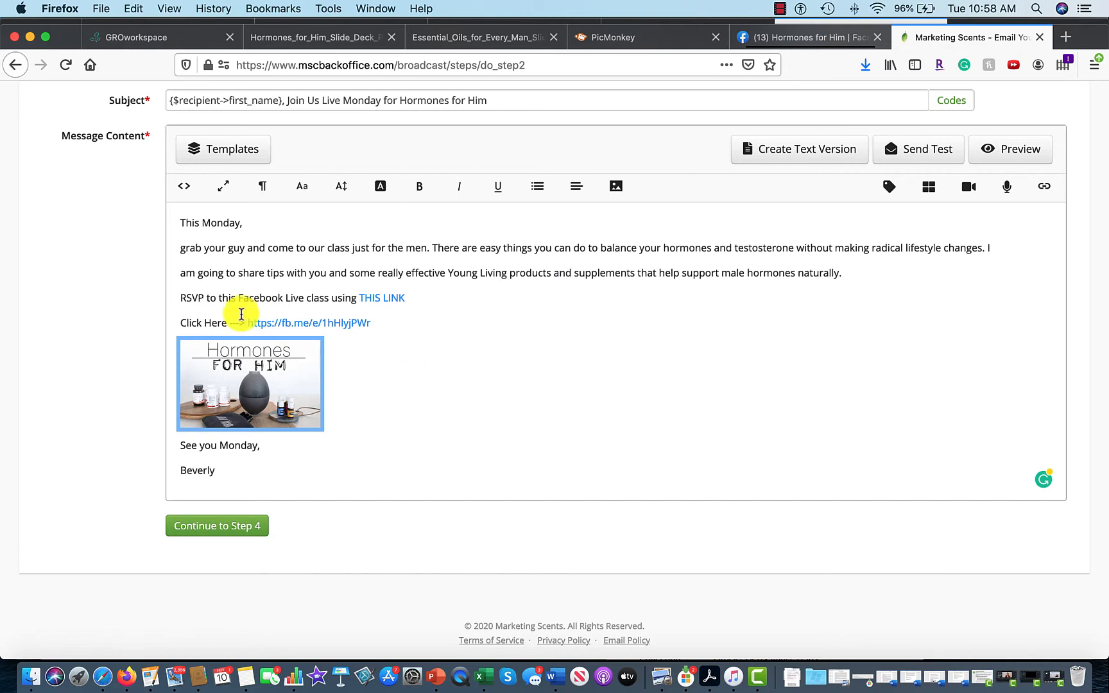
Add a new first line 'Happ Monday' followed by the recipient's first-name code and a comma.
click(183, 226)
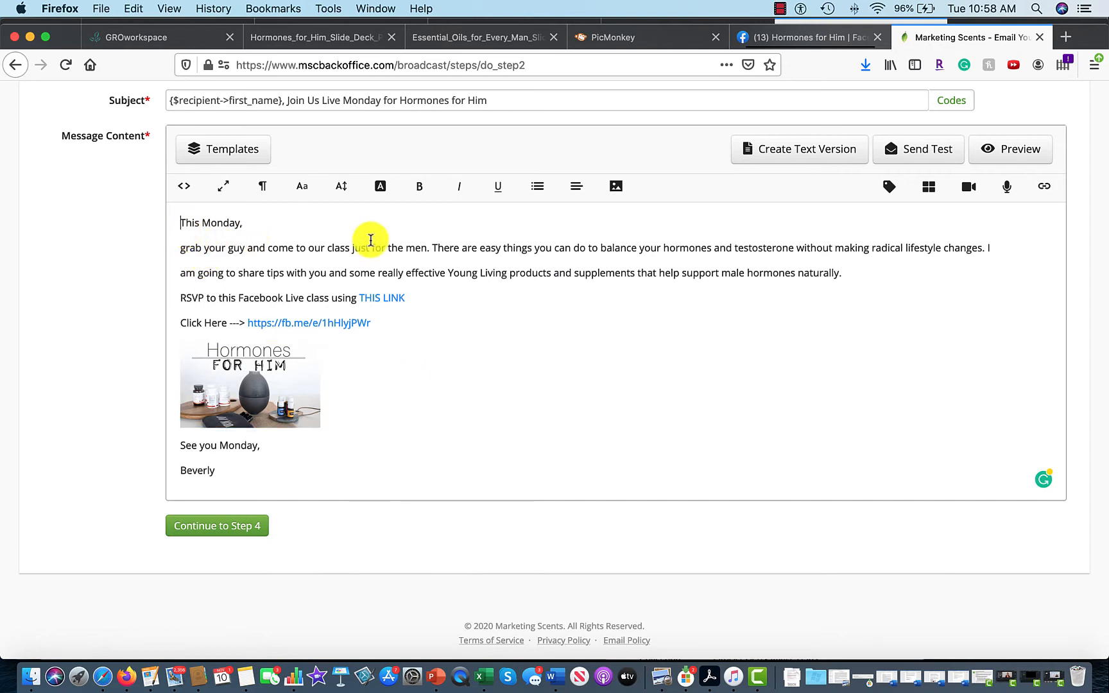
key(Return)
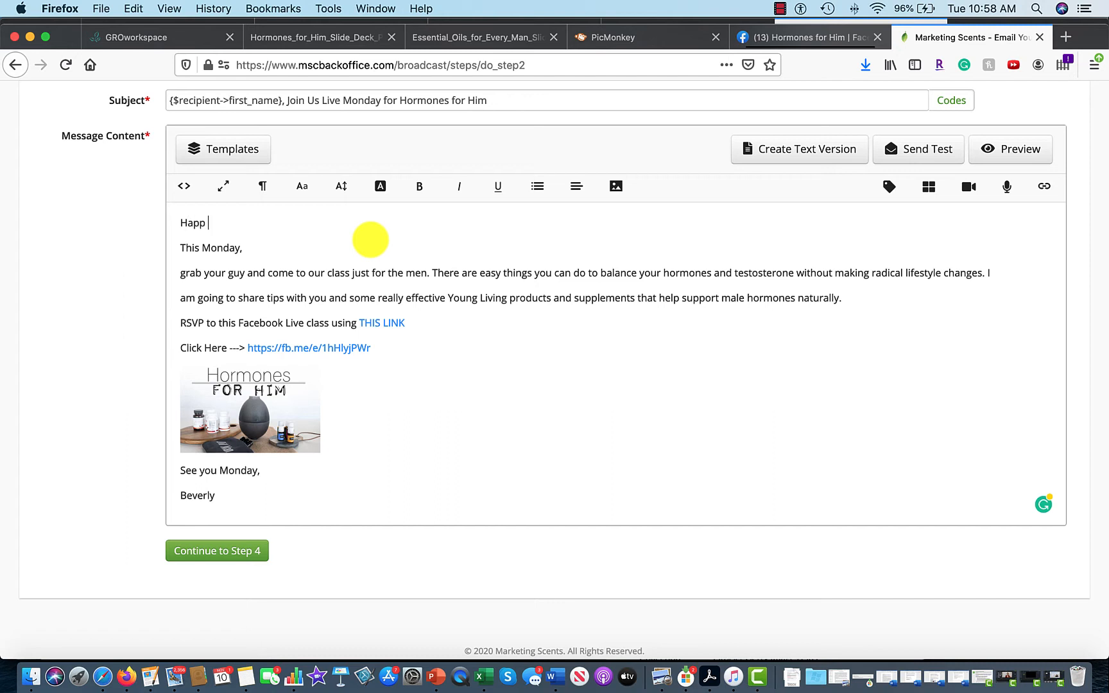
text(Happ Monday)
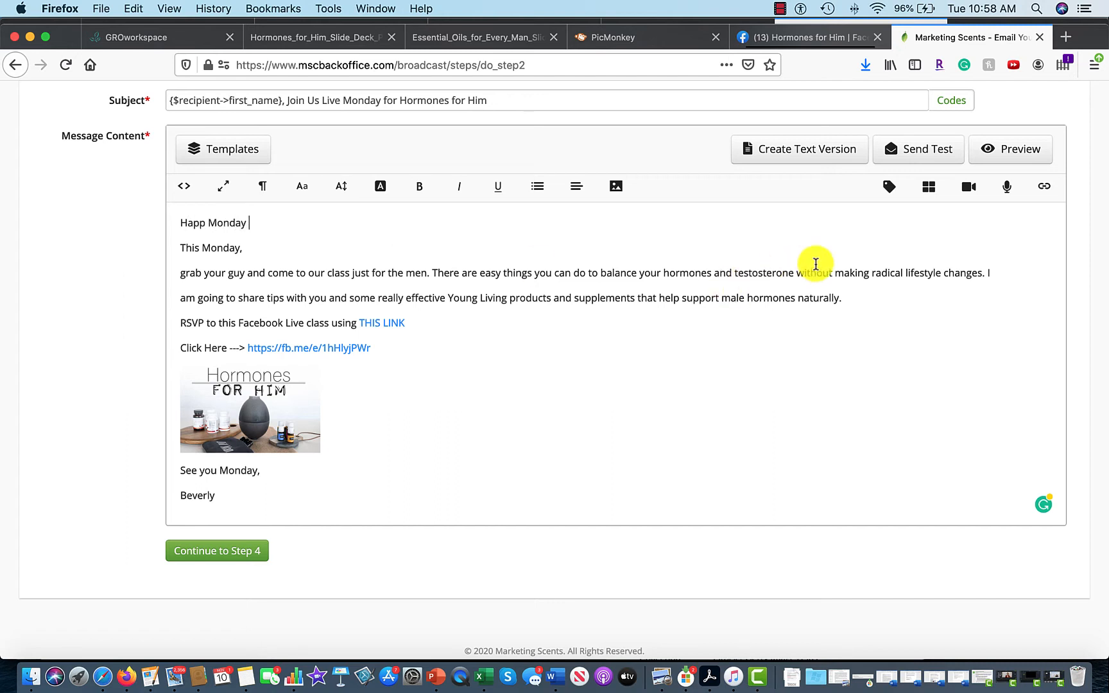
click(888, 190)
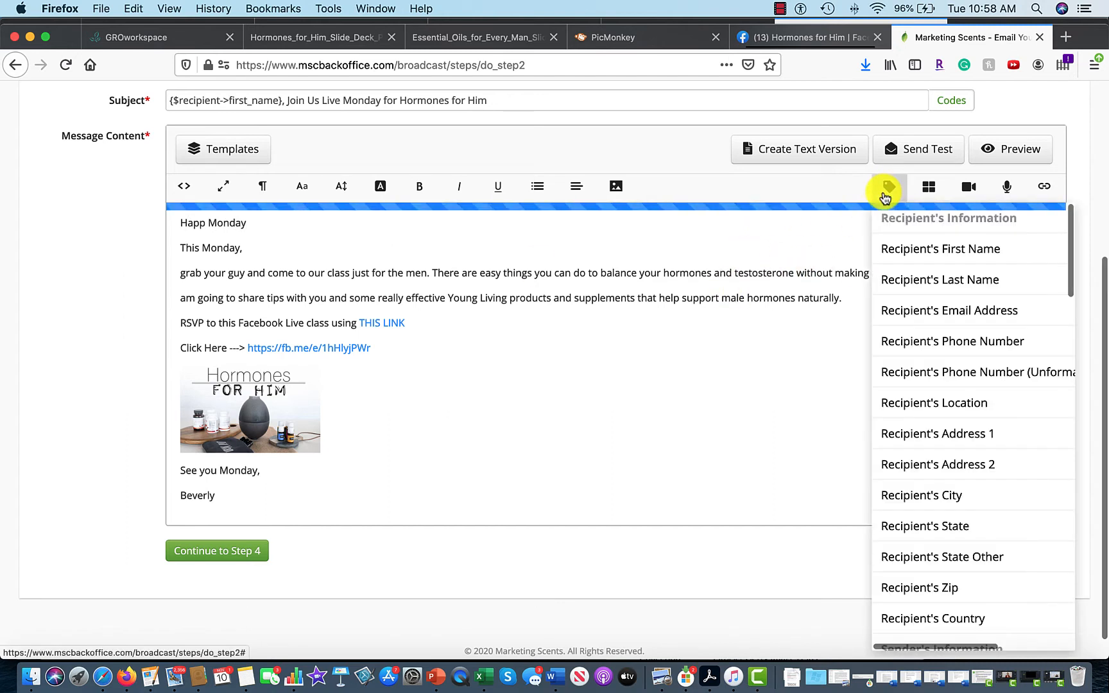
click(917, 249)
text(,)
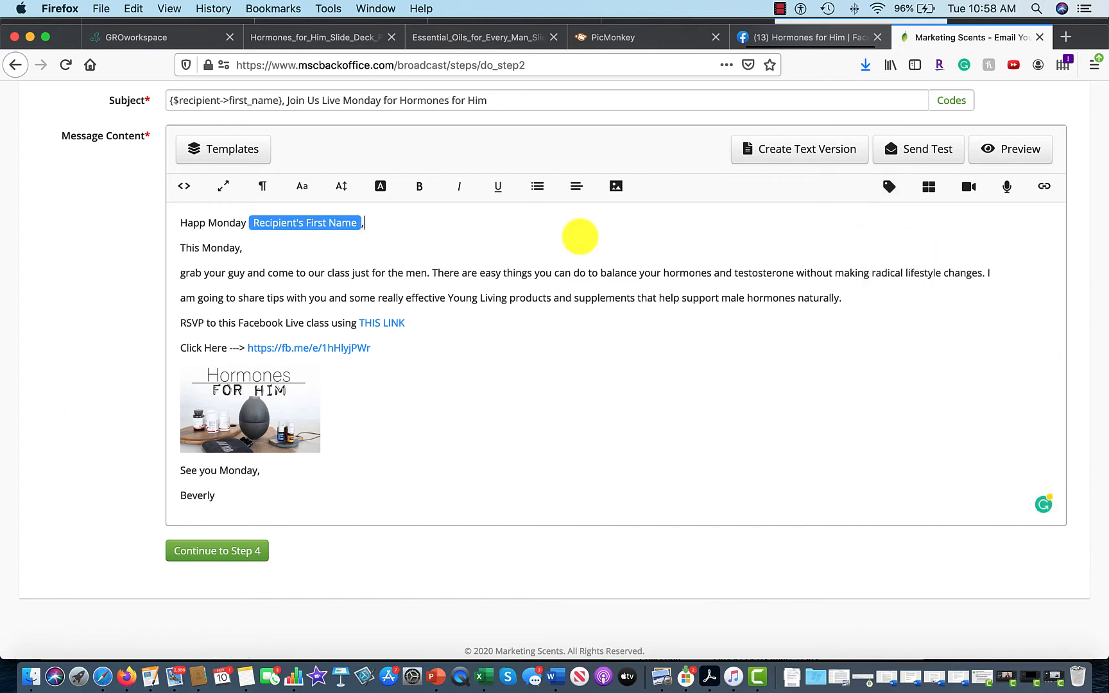
Delete the 'This Monday,' line, capitalise 'Grab', fix 'Happ' to 'Happy', and select the message text.
triple_click(184, 249)
key(BackSpace)
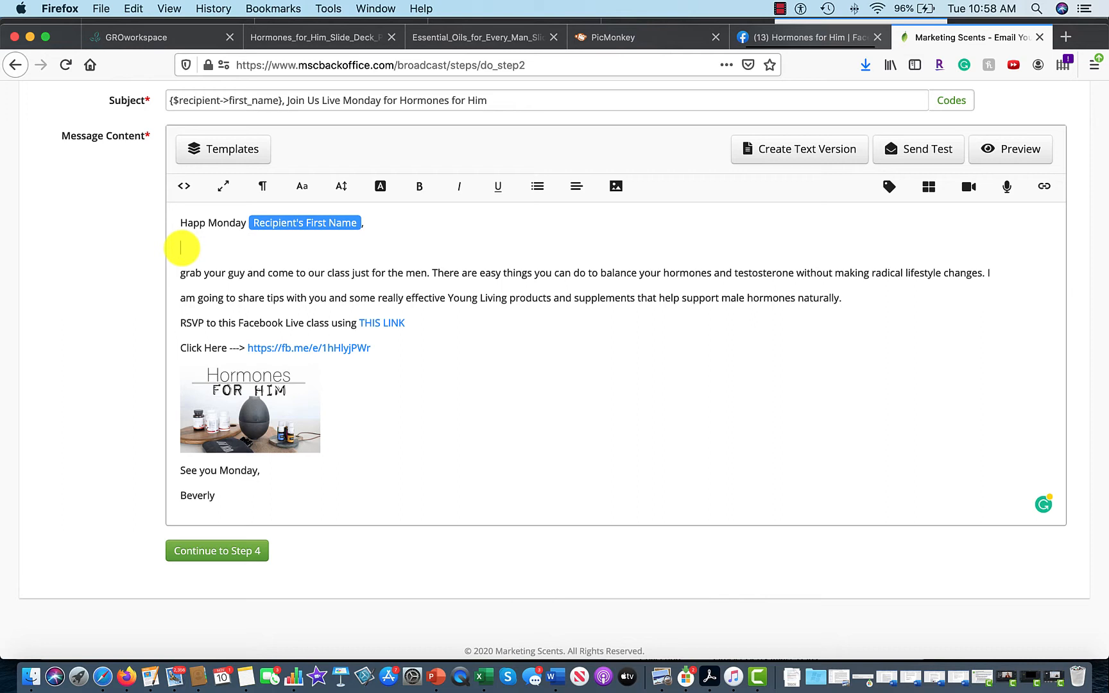
key(BackSpace)
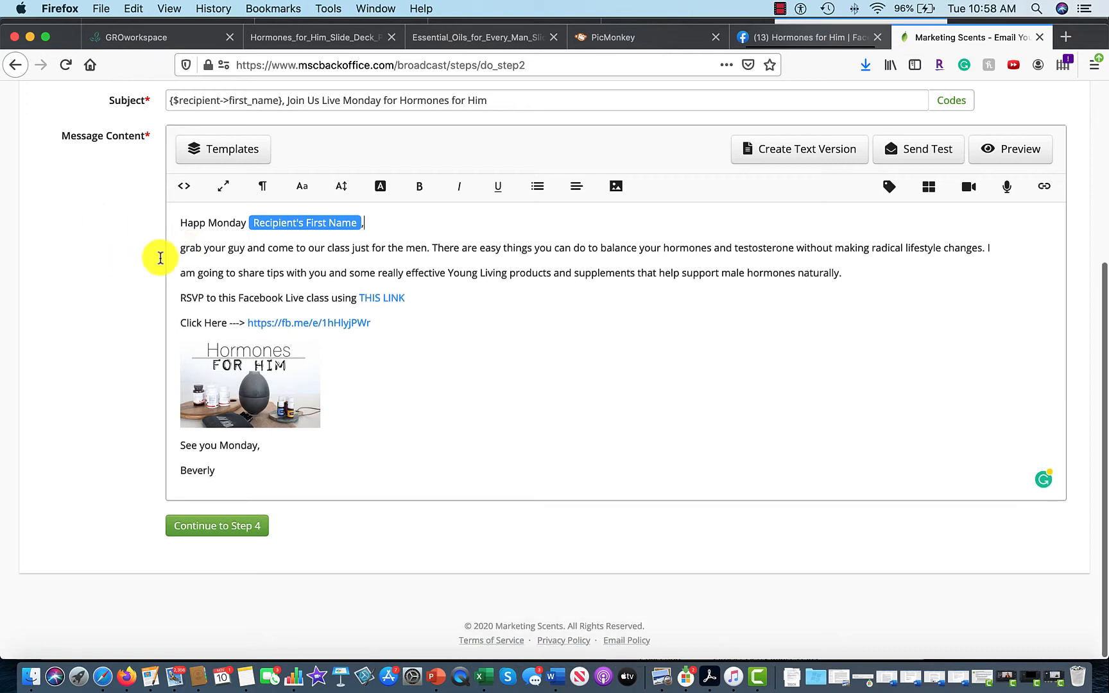
key(BackSpace)
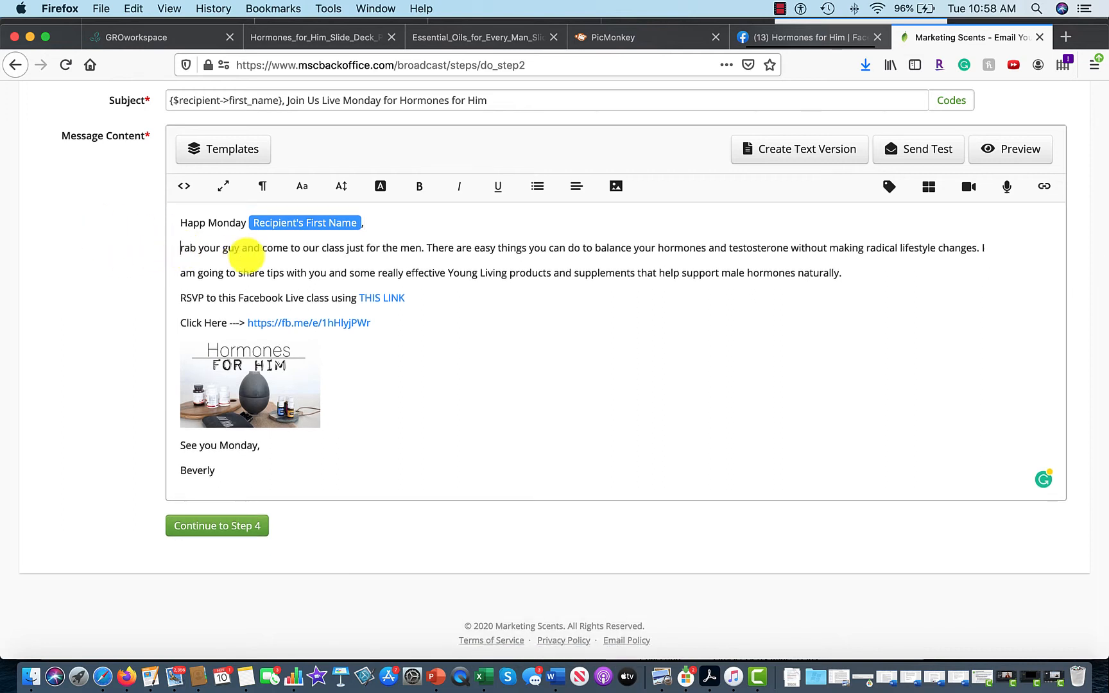
text(G)
click(476, 287)
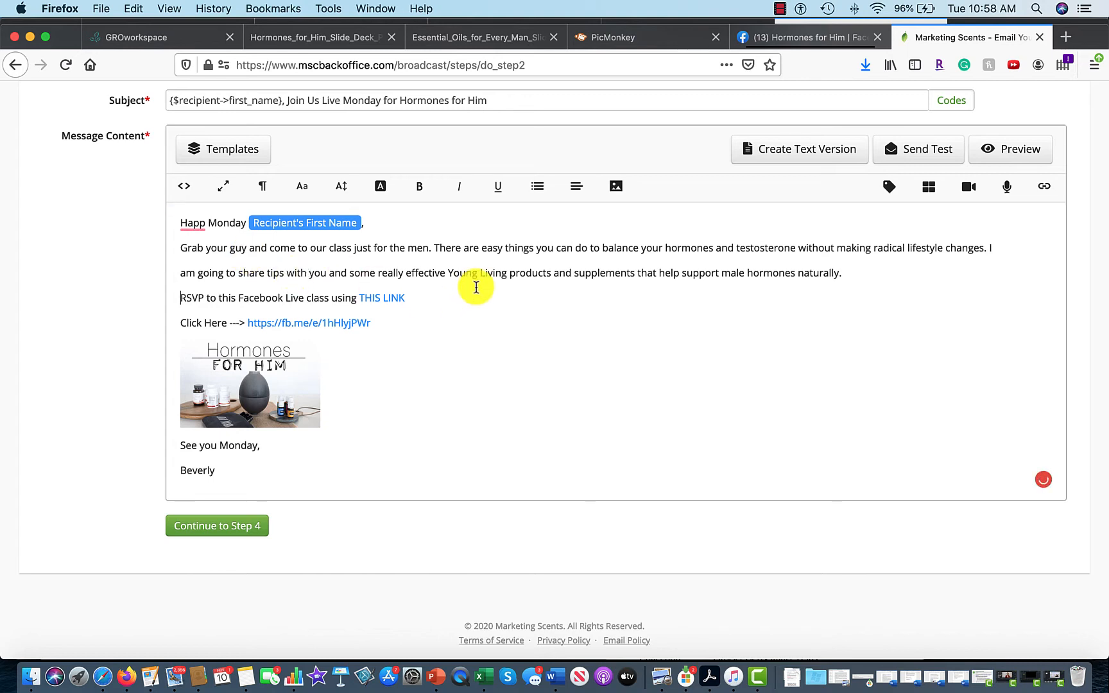
click(207, 223)
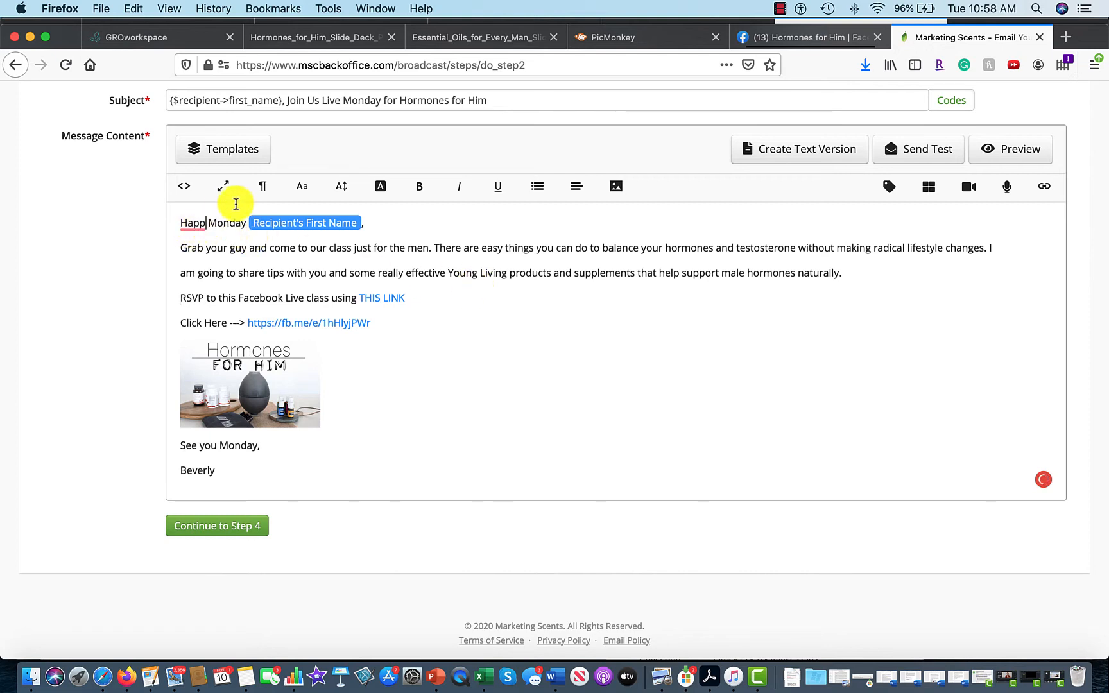
text(y)
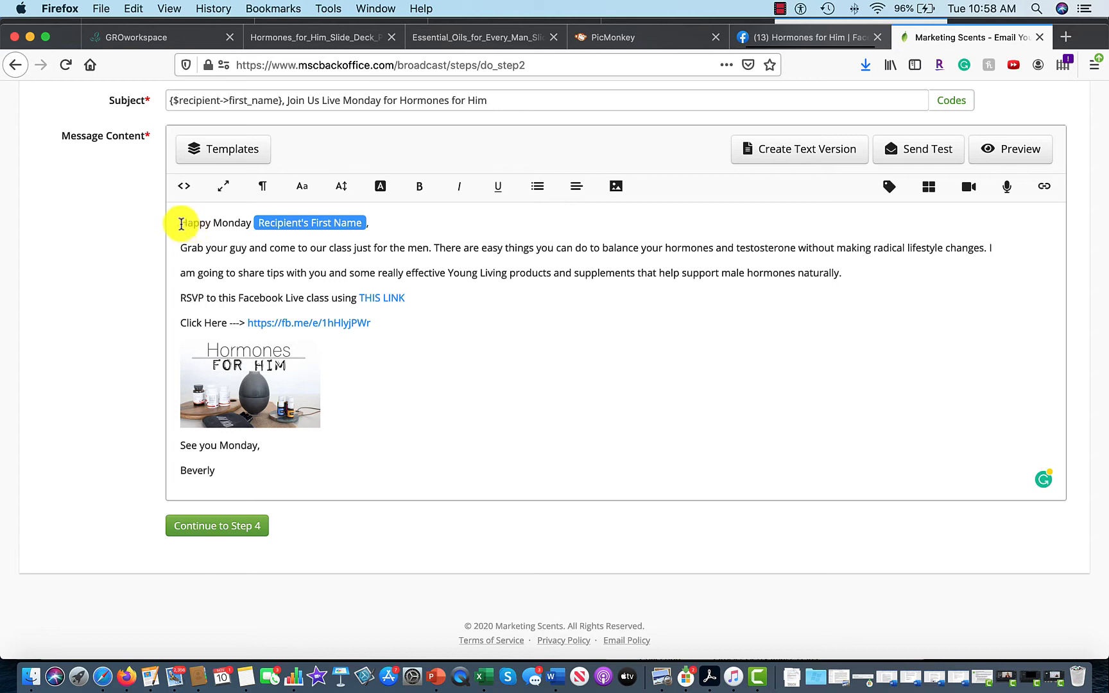
drag(179, 223, 412, 347)
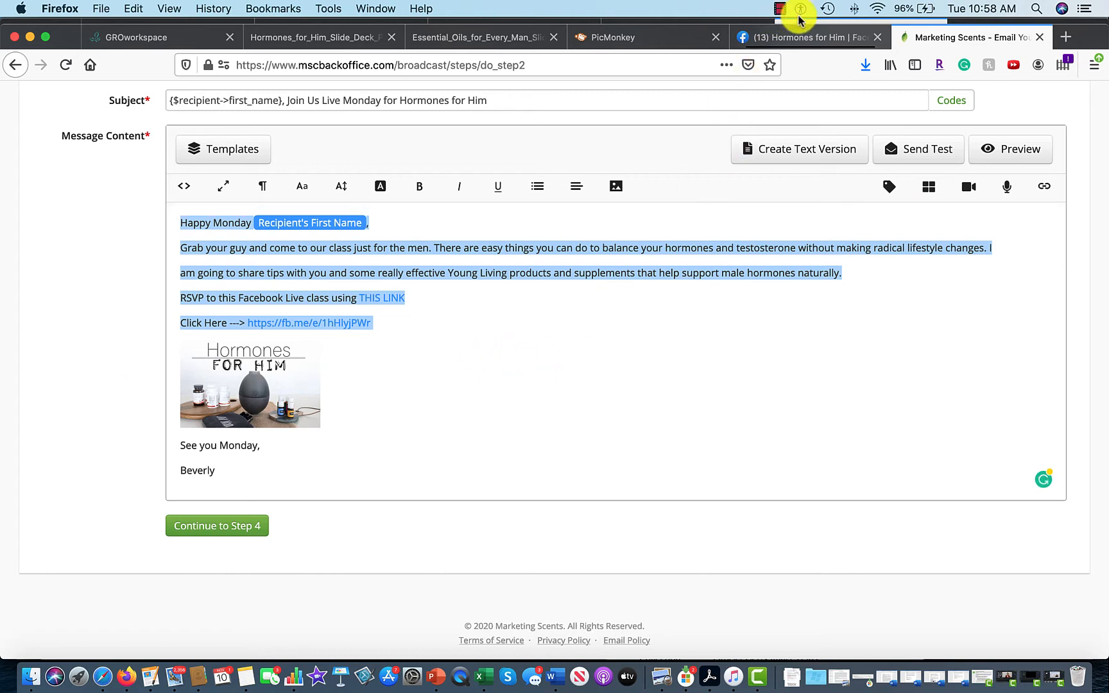
click(458, 309)
triple_click(505, 275)
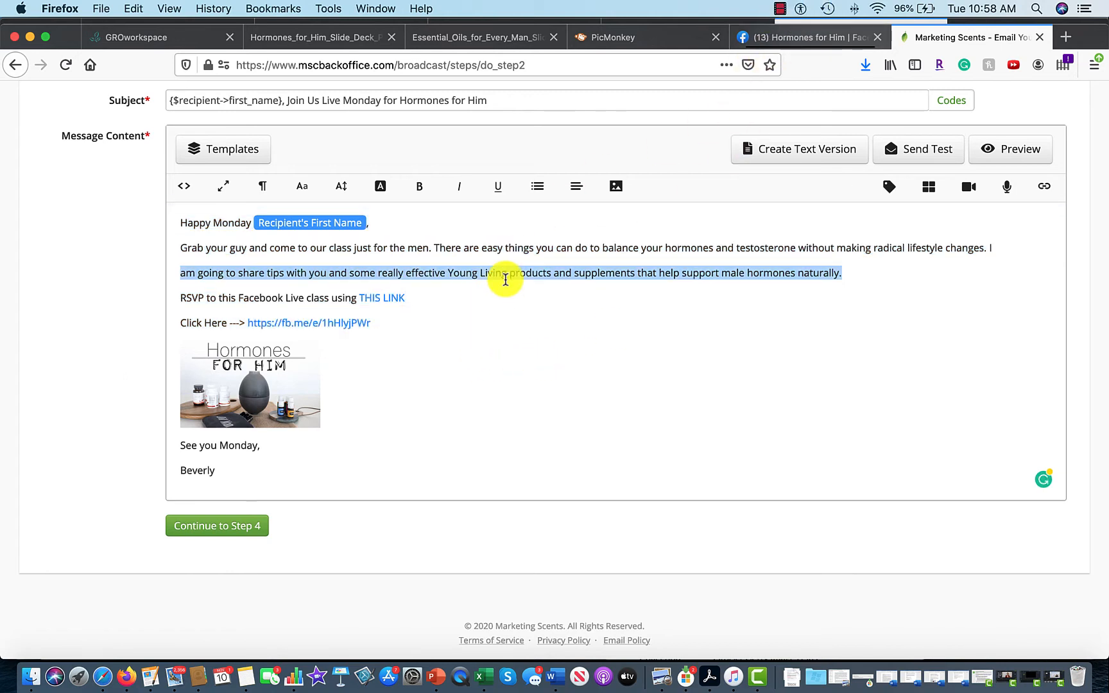
click(506, 280)
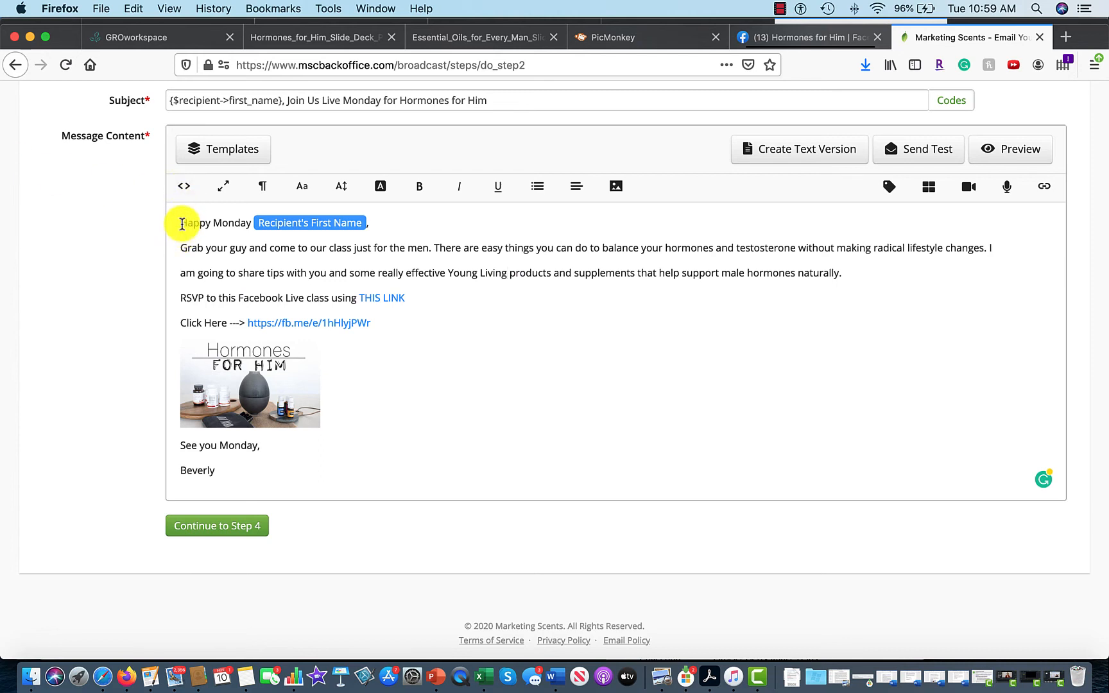
drag(182, 223, 397, 471)
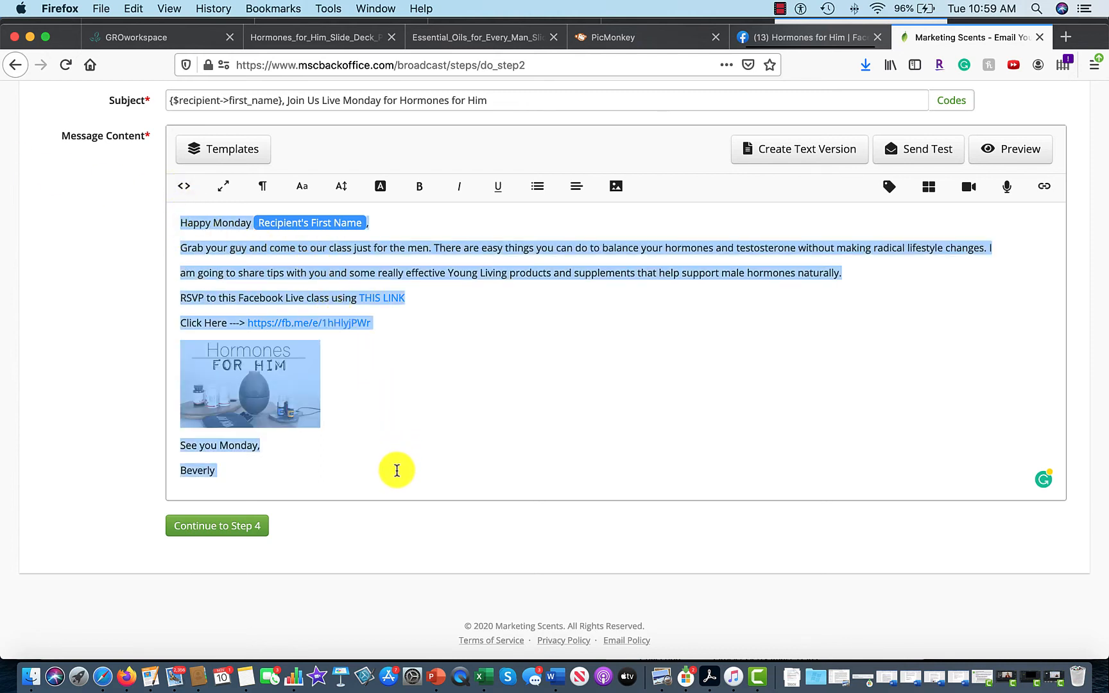
Save the broadcast as Pending to send ASAP, then open a new blank browser tab.
click(246, 533)
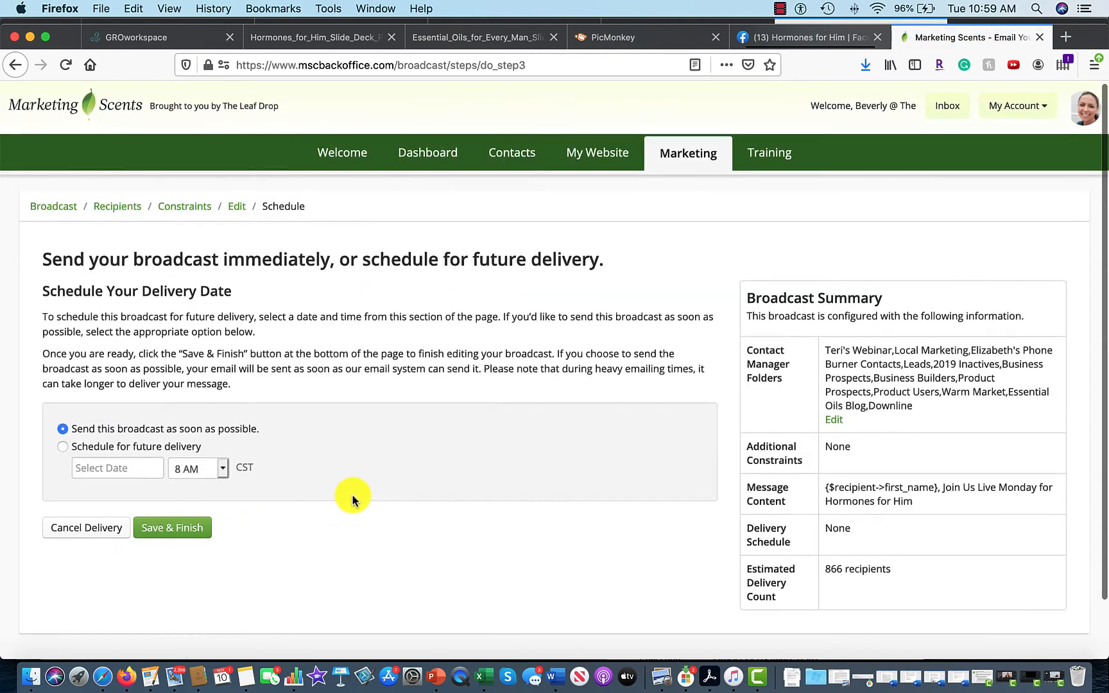
scroll(352, 500, down, 2)
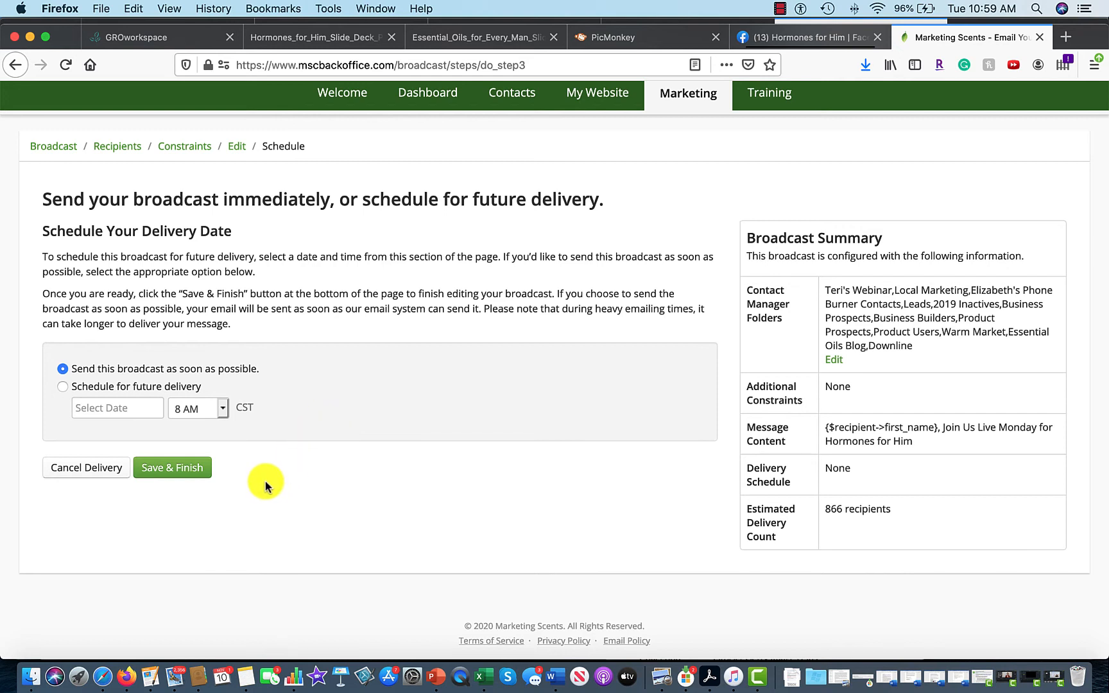
click(193, 469)
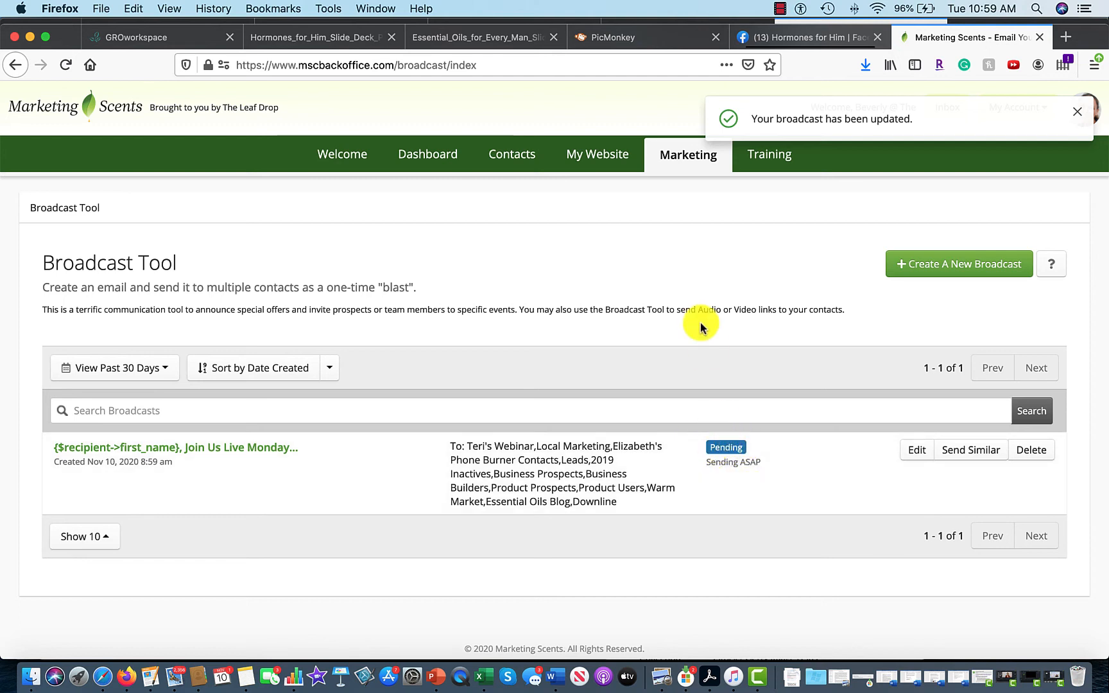
click(1063, 42)
click(336, 68)
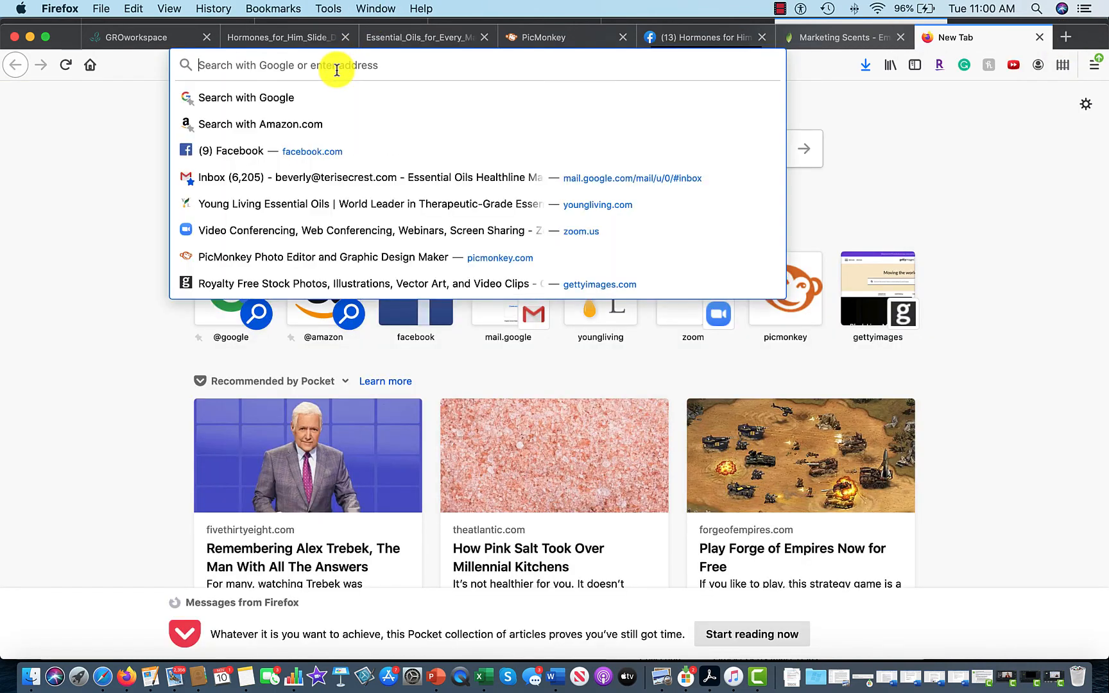
Sign in to Young Living (United States English) with the saved login and show My Organization's Advanced reports.
click(591, 273)
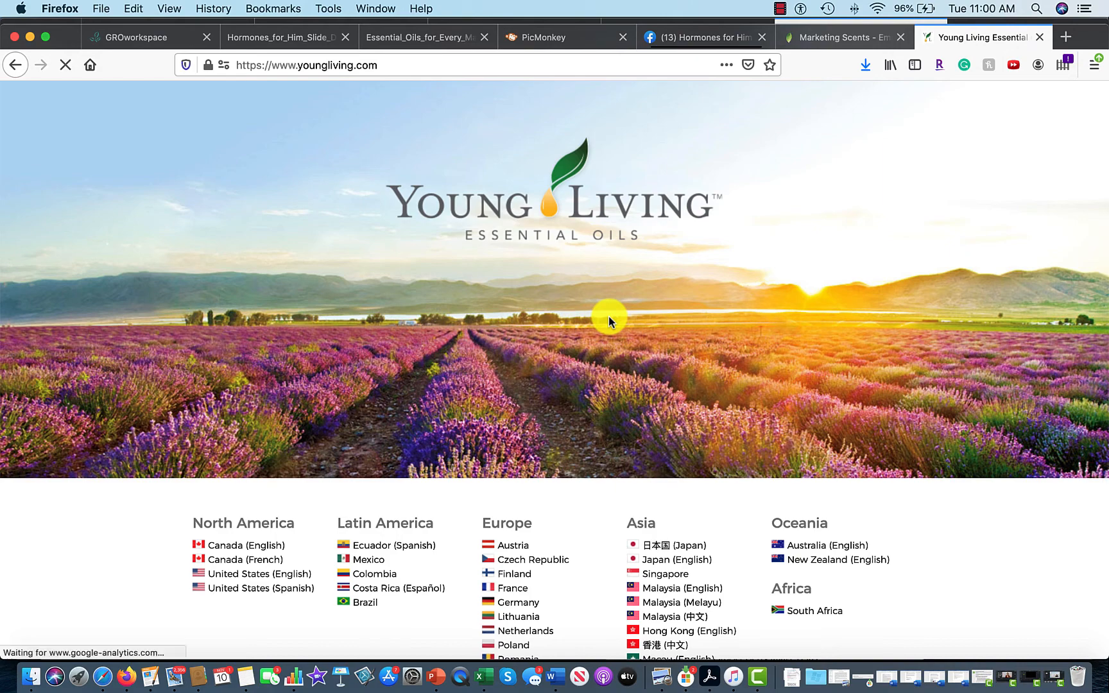
click(287, 580)
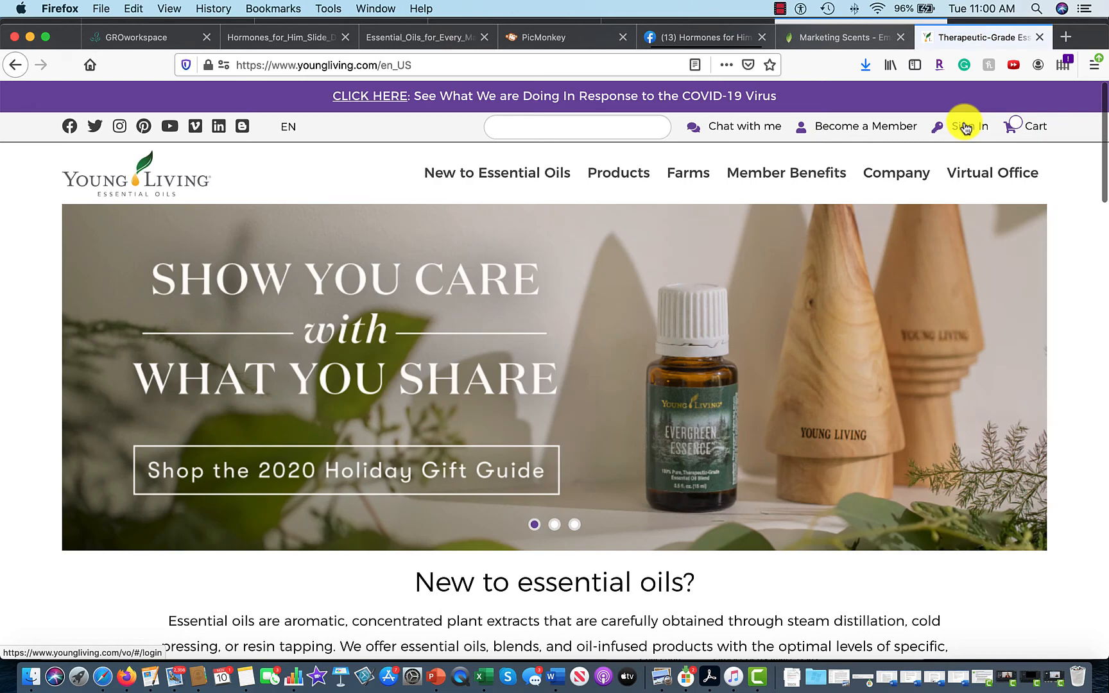
click(965, 125)
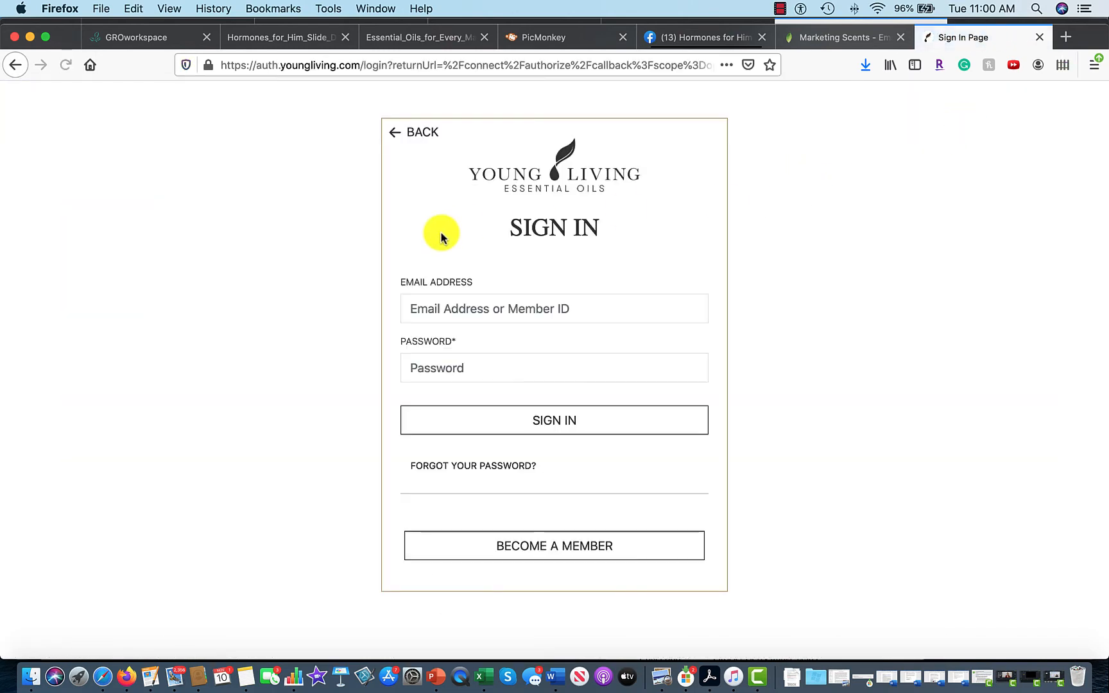
click(473, 314)
text(88)
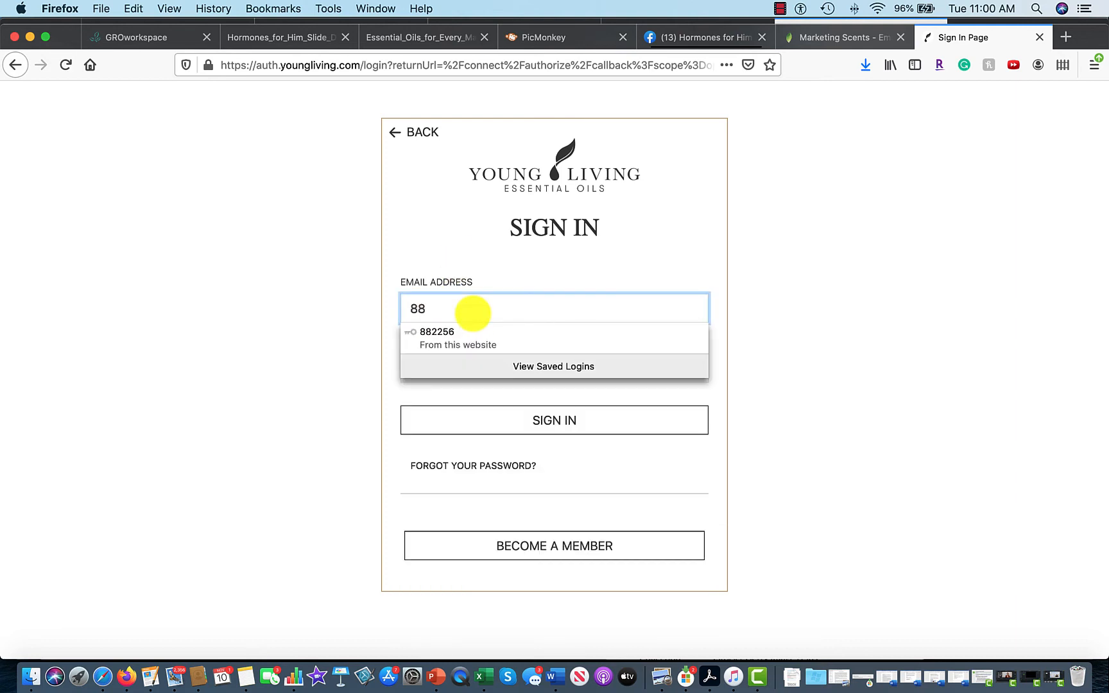
click(485, 345)
click(554, 424)
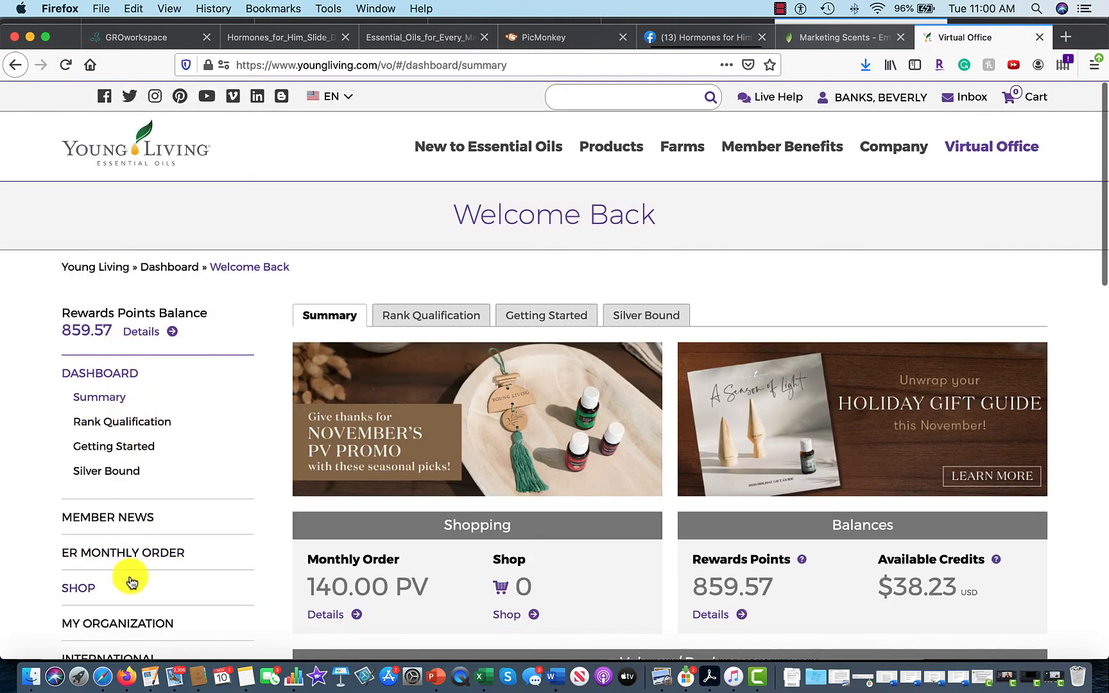
click(134, 624)
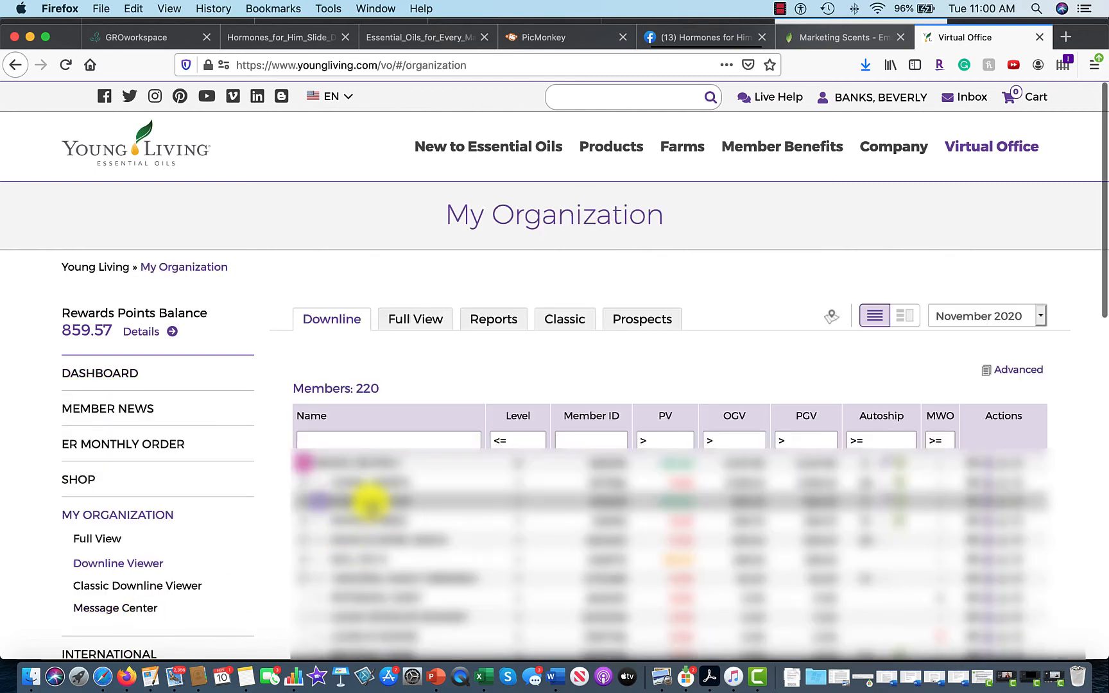
click(1008, 378)
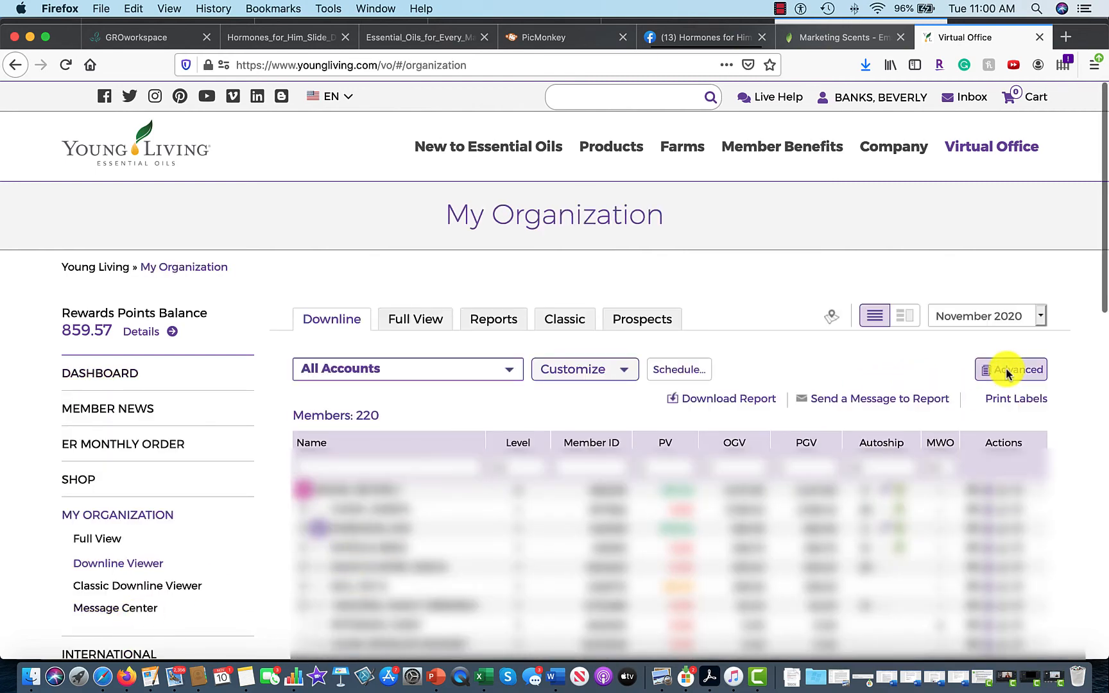
Start a message to all 220 downline members and paste the prepared invitation into the body.
click(846, 402)
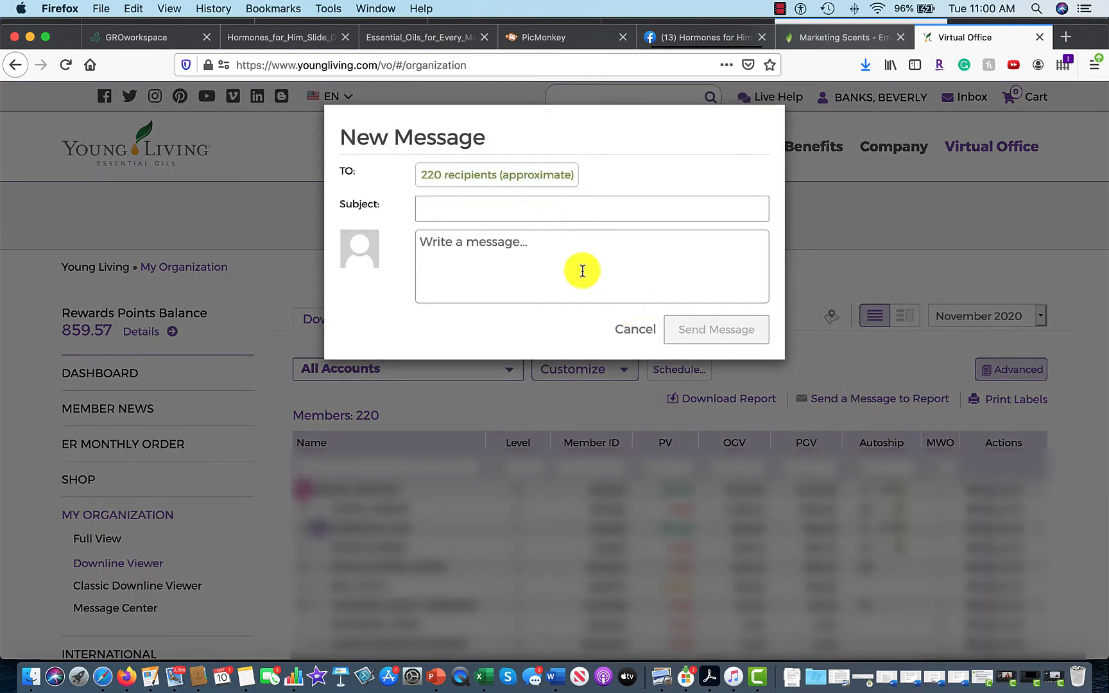
click(468, 249)
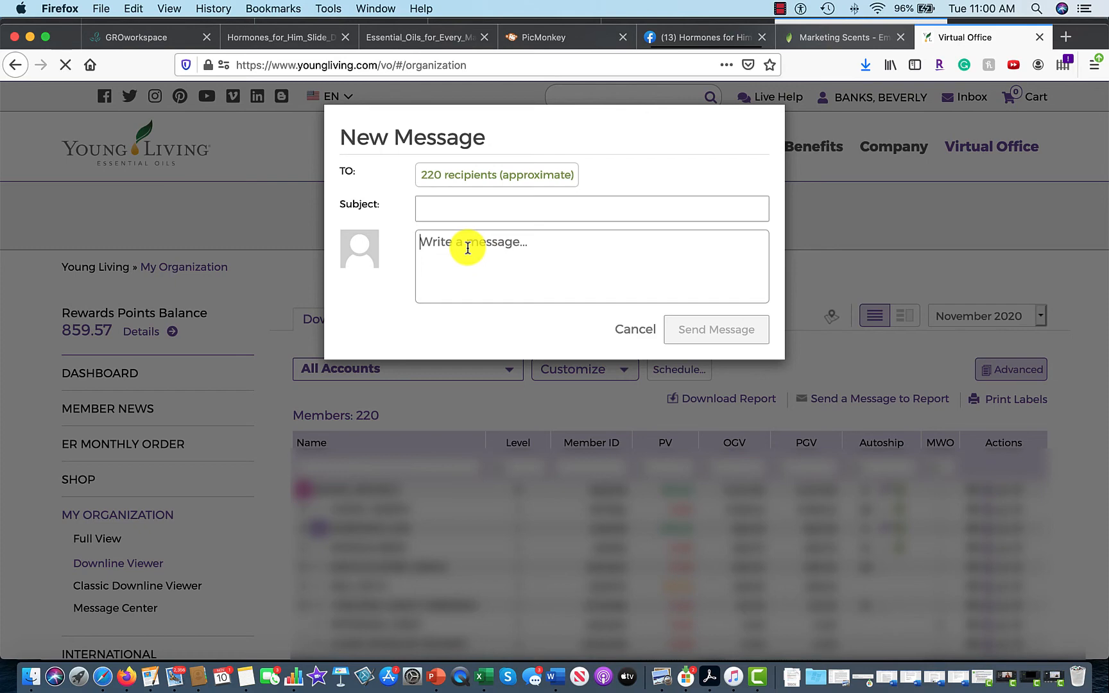
key(super+v)
scroll(515, 269, up, 5)
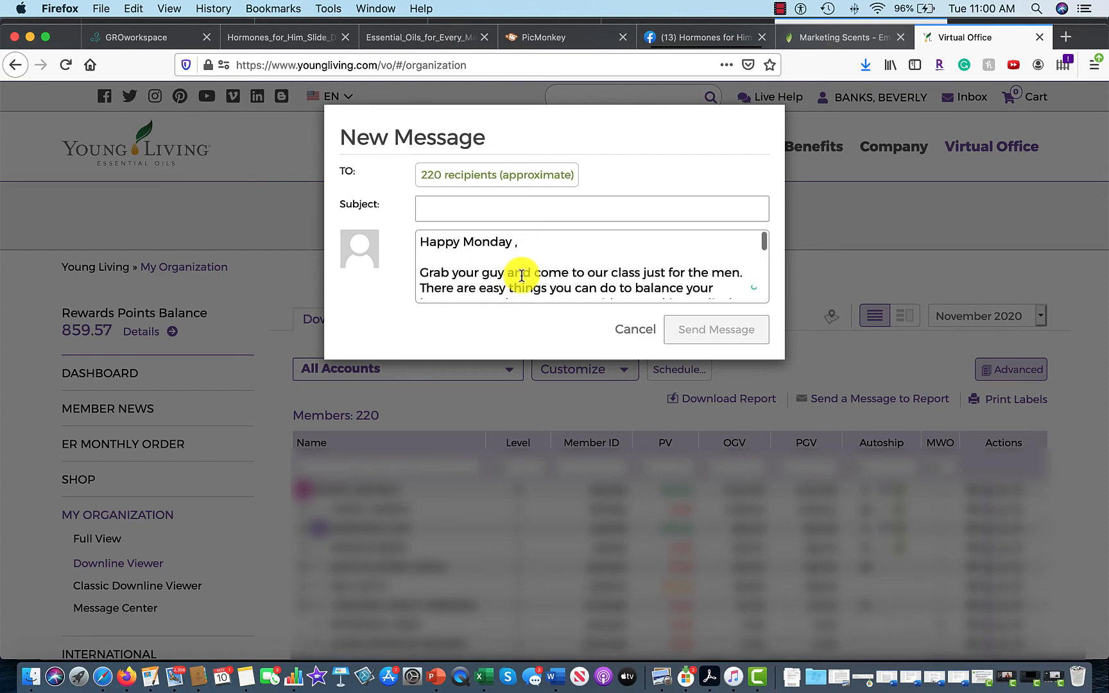
Enter the subject 'Join us Monday night for Hormones for Him'.
click(461, 207)
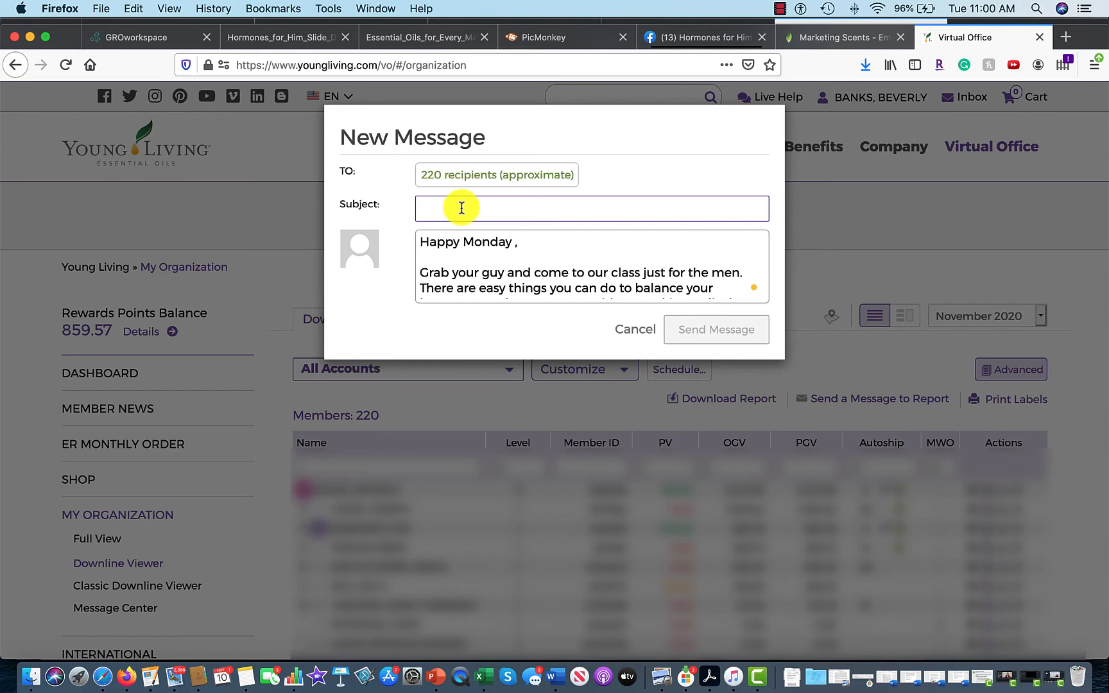
text(Ho)
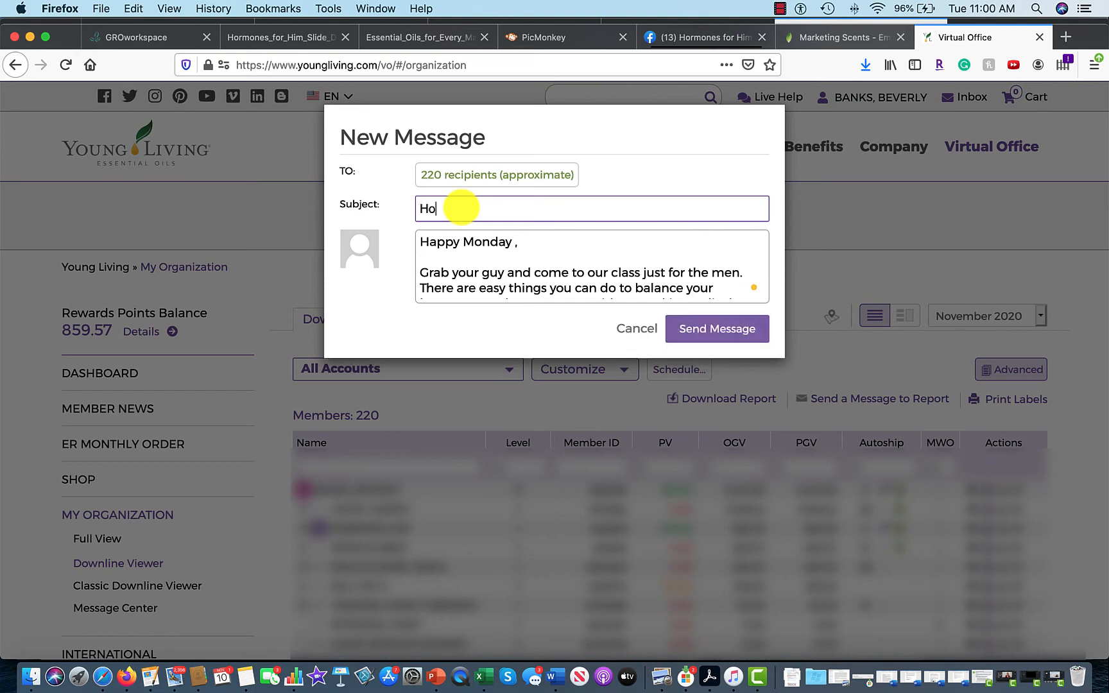
key(BackSpace)
key(BackSpace)
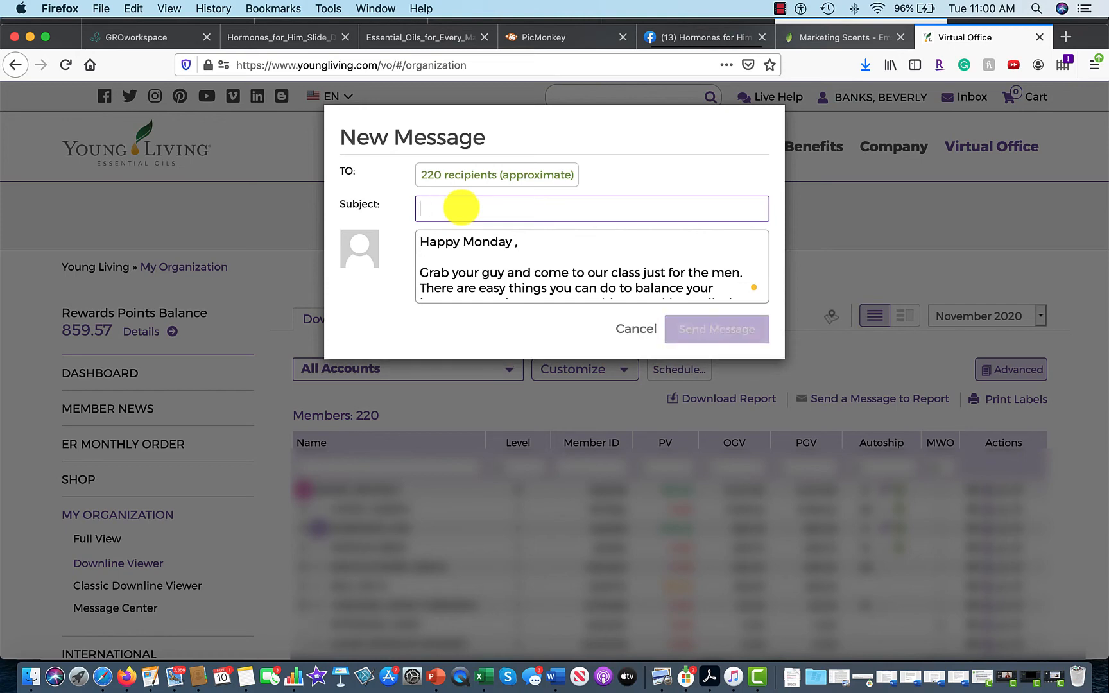
text(Join)
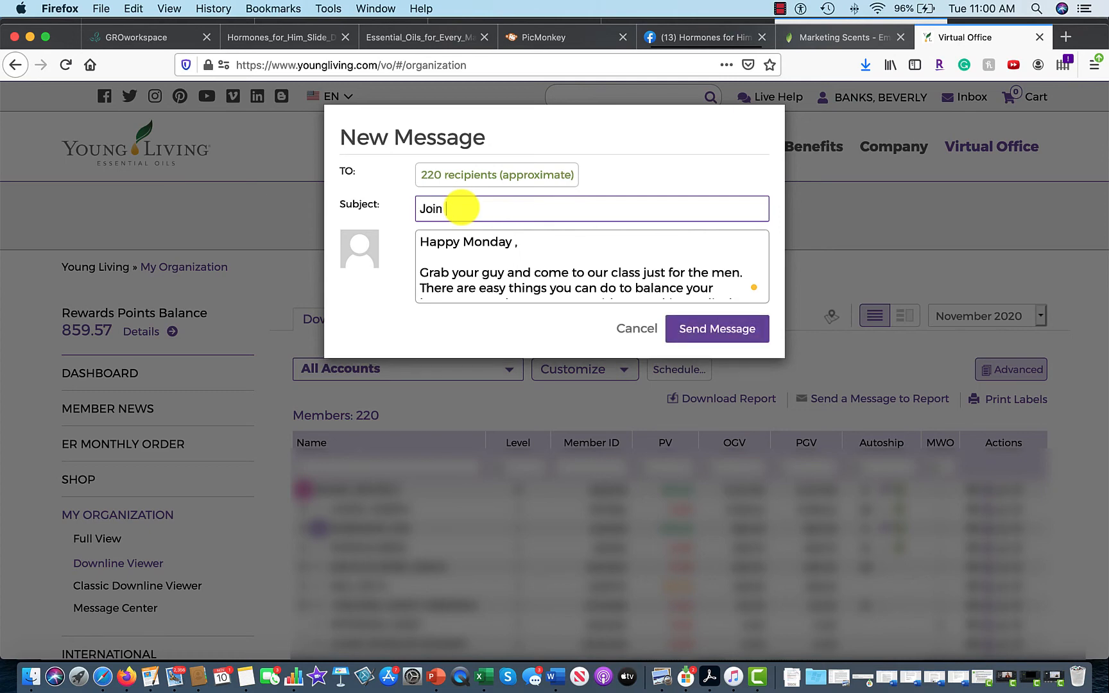
text( Us Monday f)
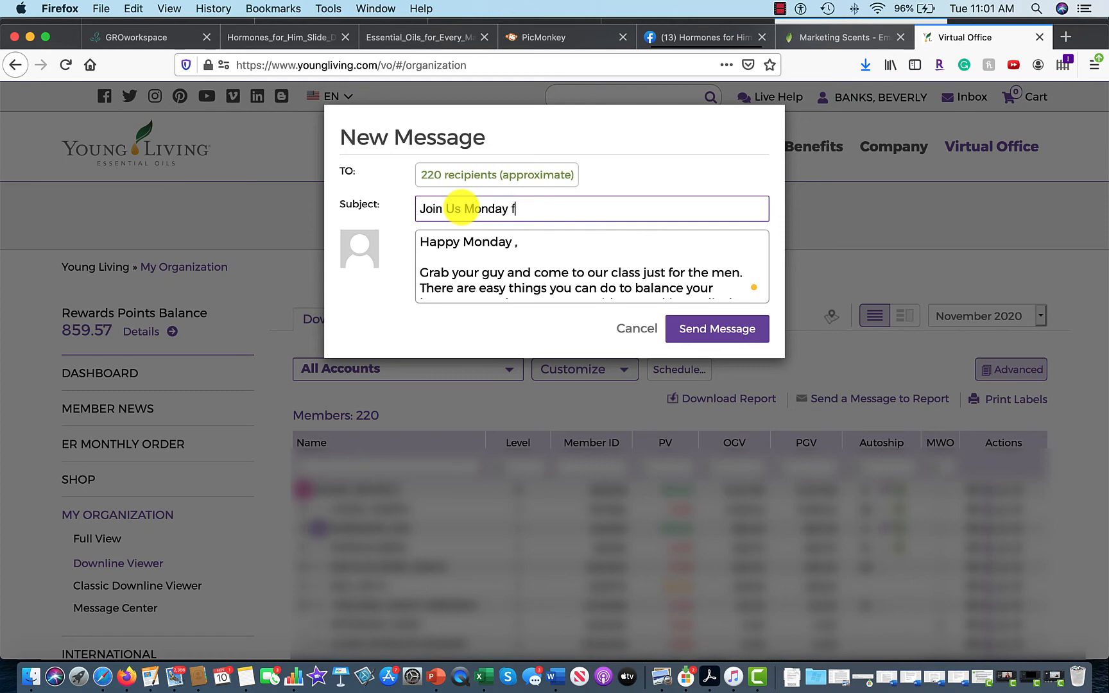
text(or Hormones for Him)
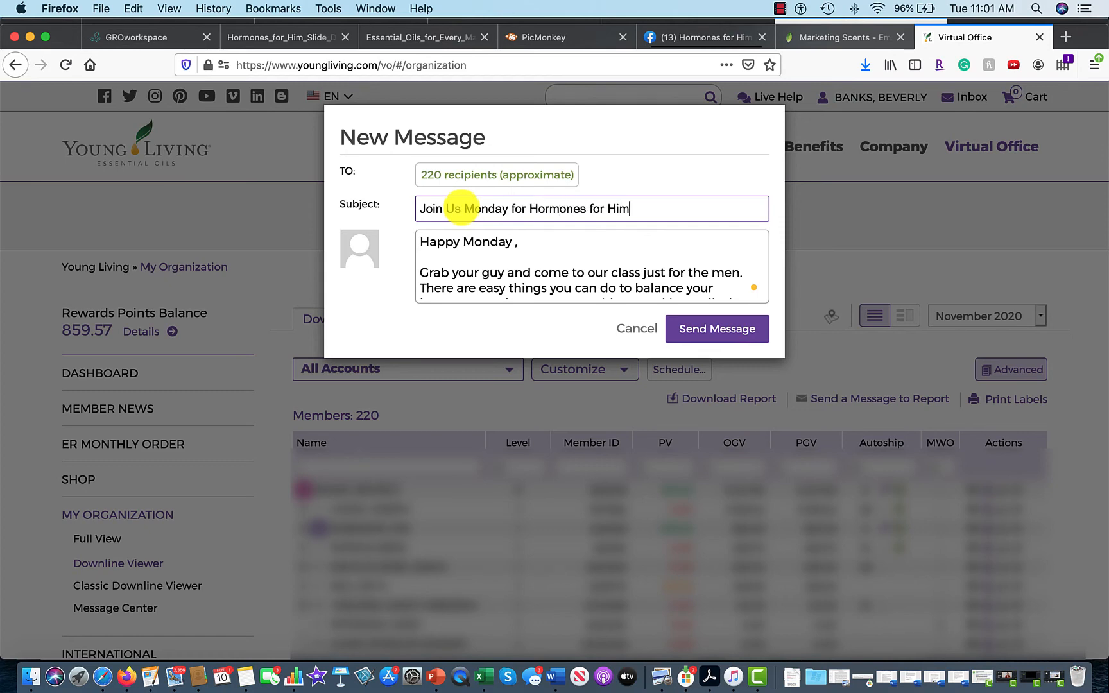
click(512, 208)
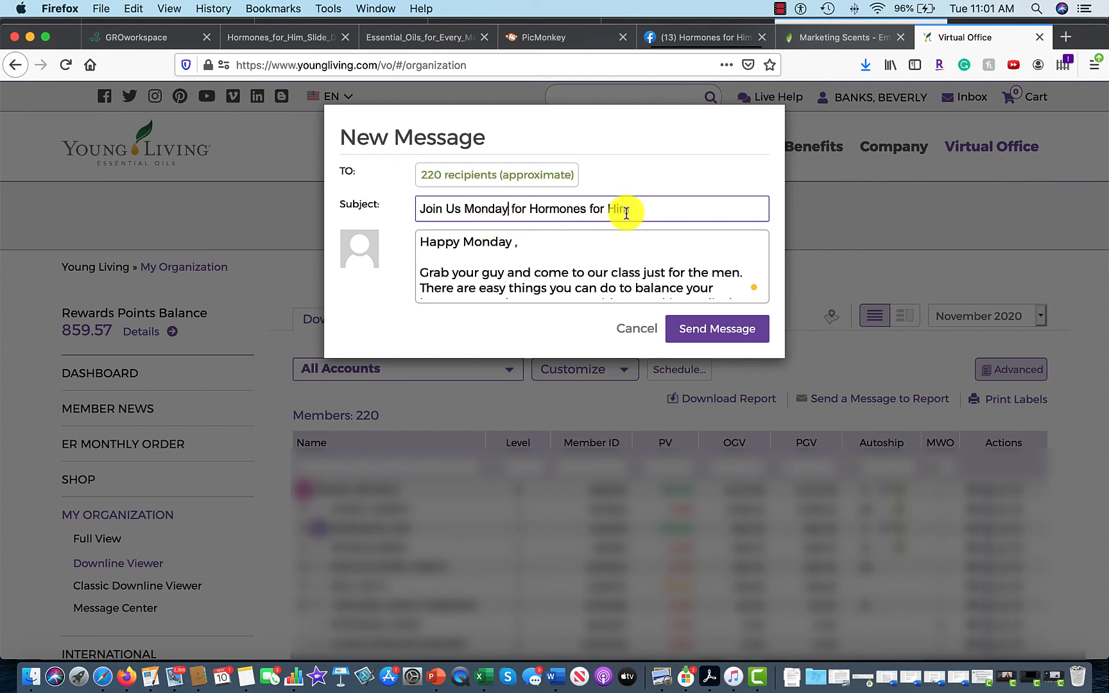
text(night)
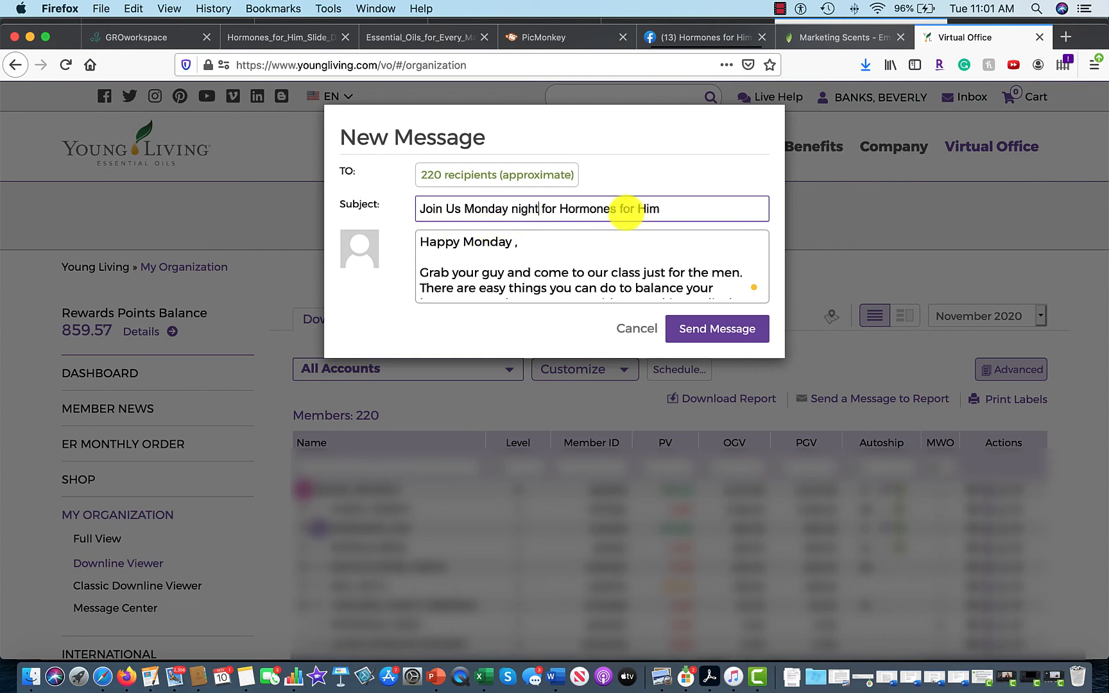
click(455, 210)
key(BackSpace)
text(u)
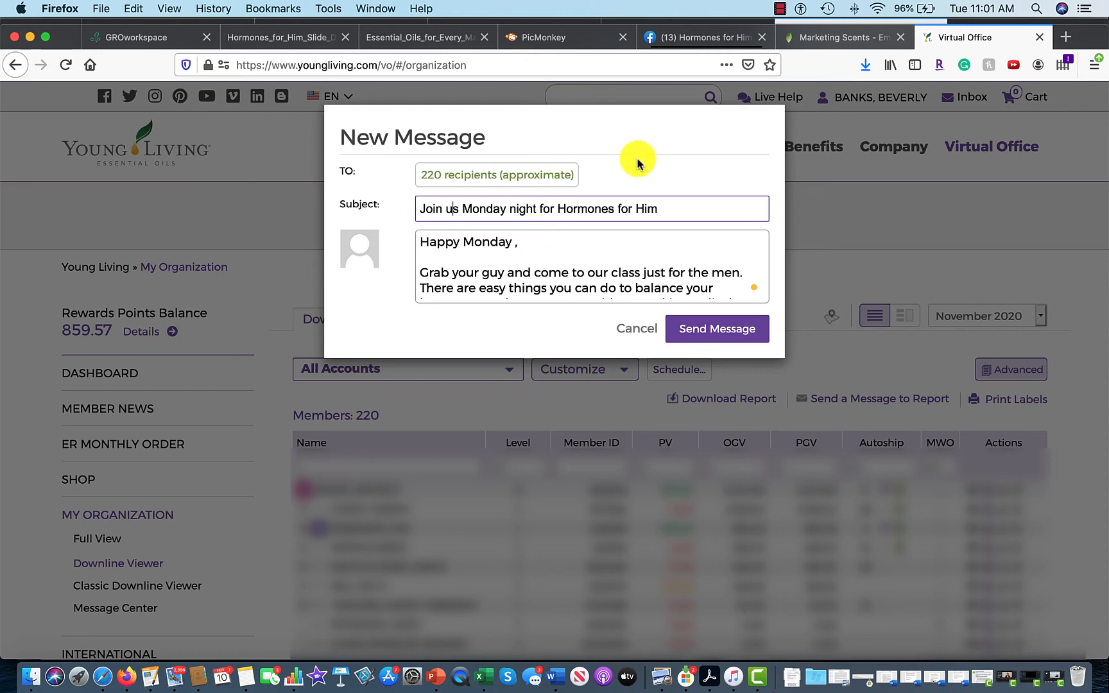
Start a new discussion post on the Hormones for Him Facebook event.
click(729, 38)
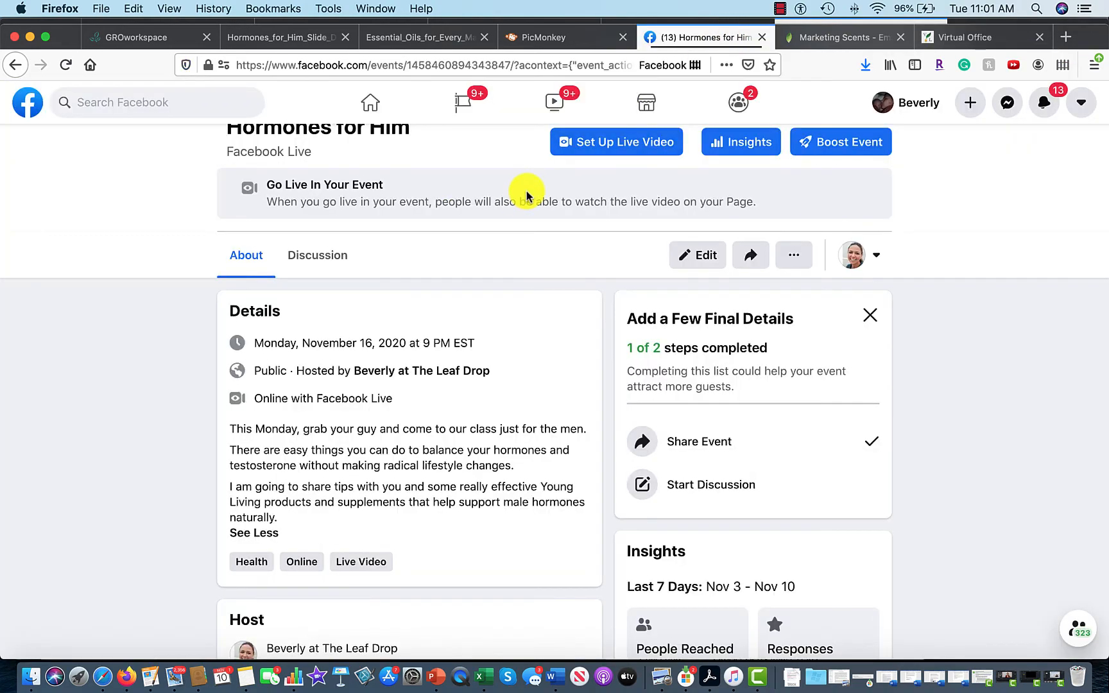
scroll(529, 200, up, 5)
scroll(529, 199, up, 3)
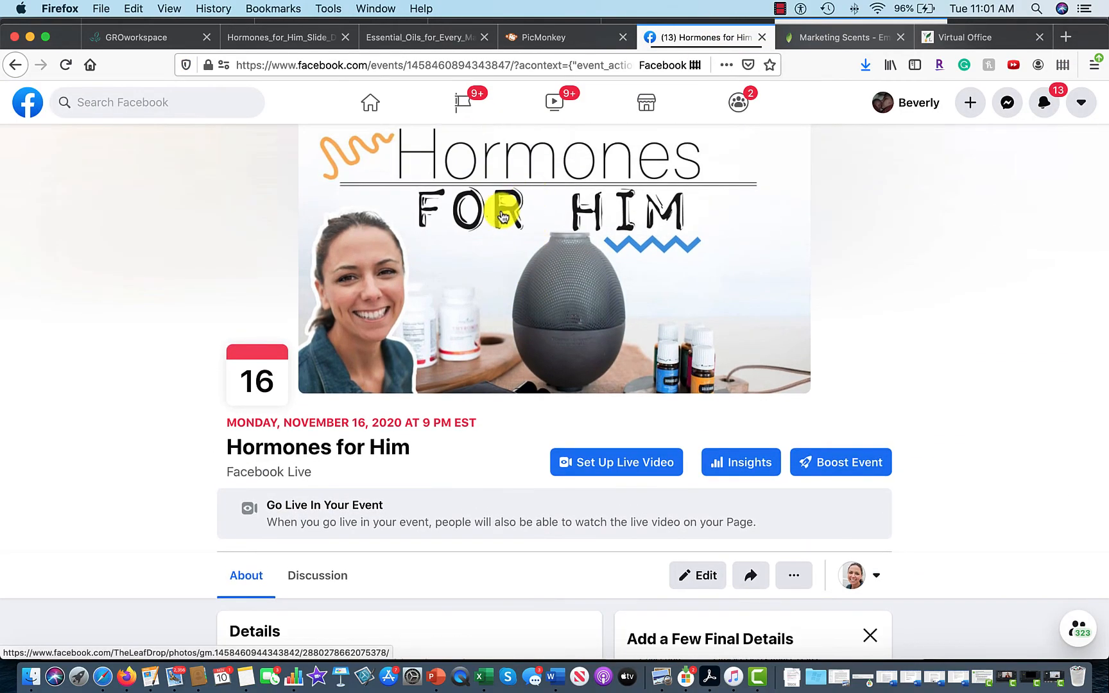
scroll(507, 202, down, 5)
scroll(501, 215, down, 4)
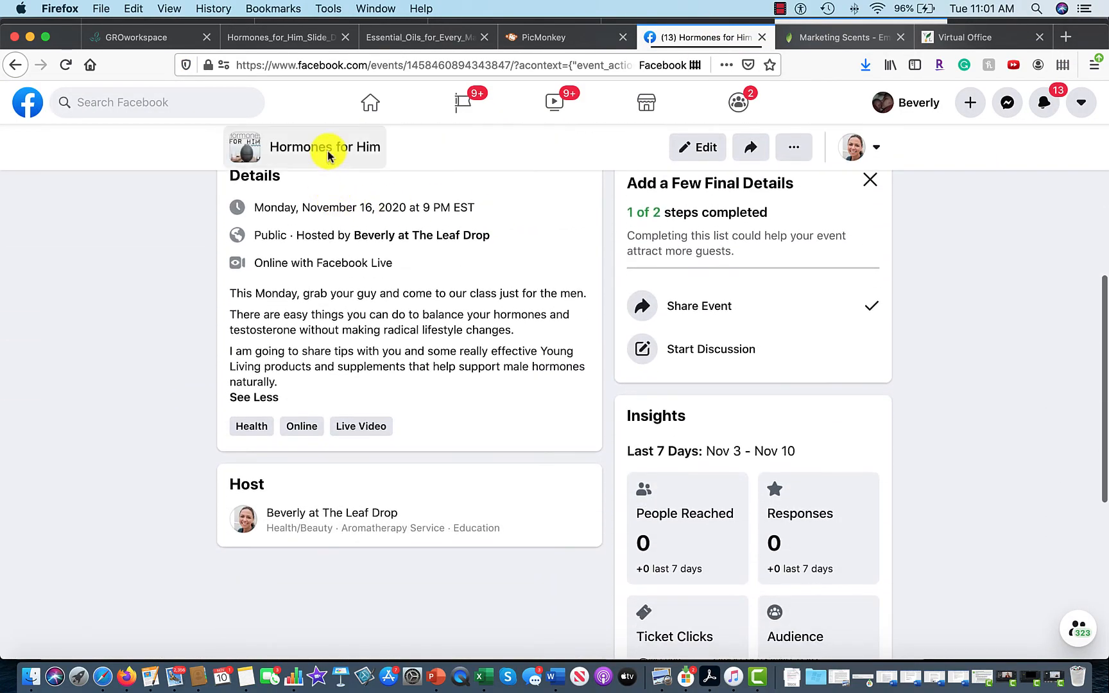
scroll(360, 219, up, 3)
scroll(360, 219, up, 1)
click(330, 376)
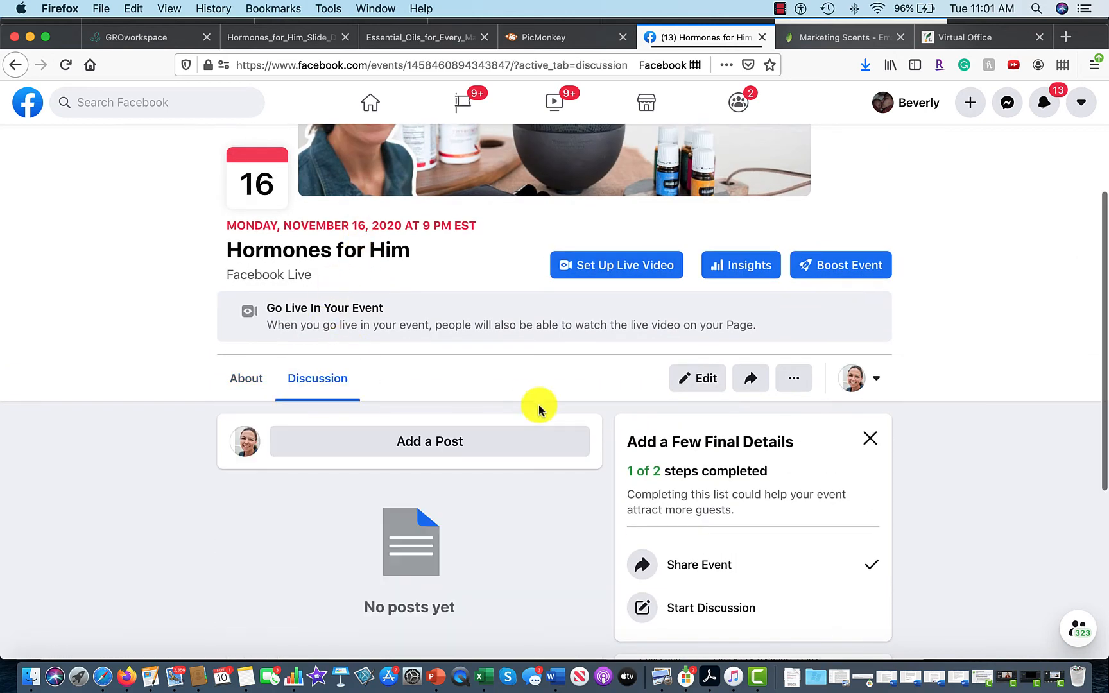
click(498, 449)
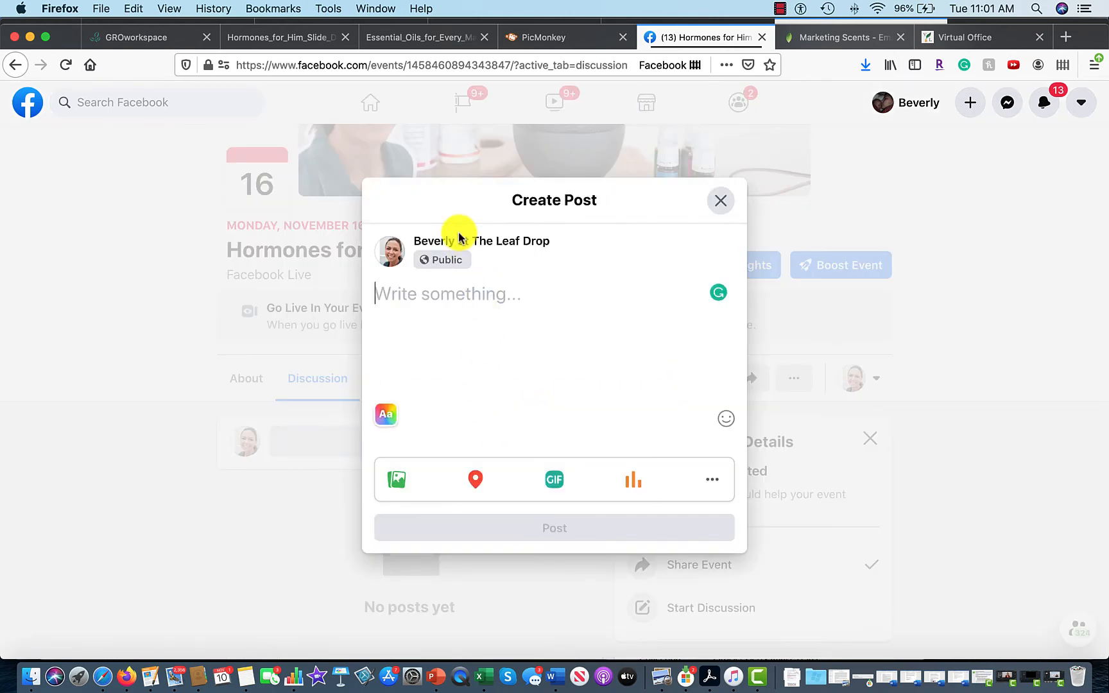
Insert a smiley emoji in the post, copy it, and return to the Virtual Office subject line.
click(725, 421)
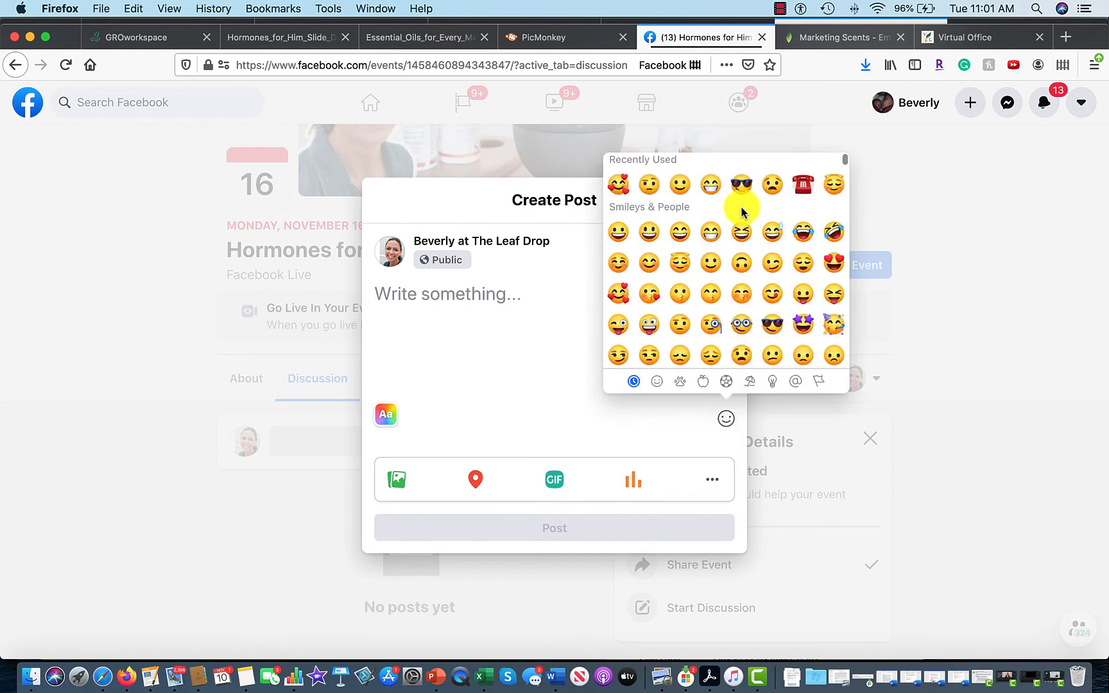
click(619, 265)
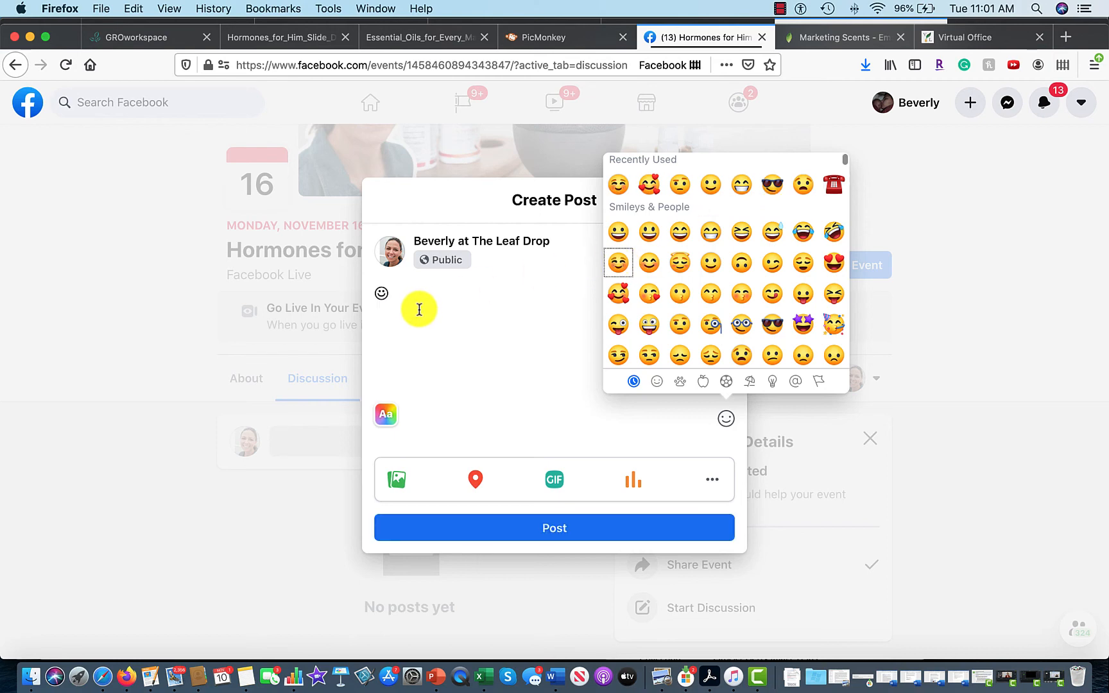
double_click(380, 294)
key(super+c)
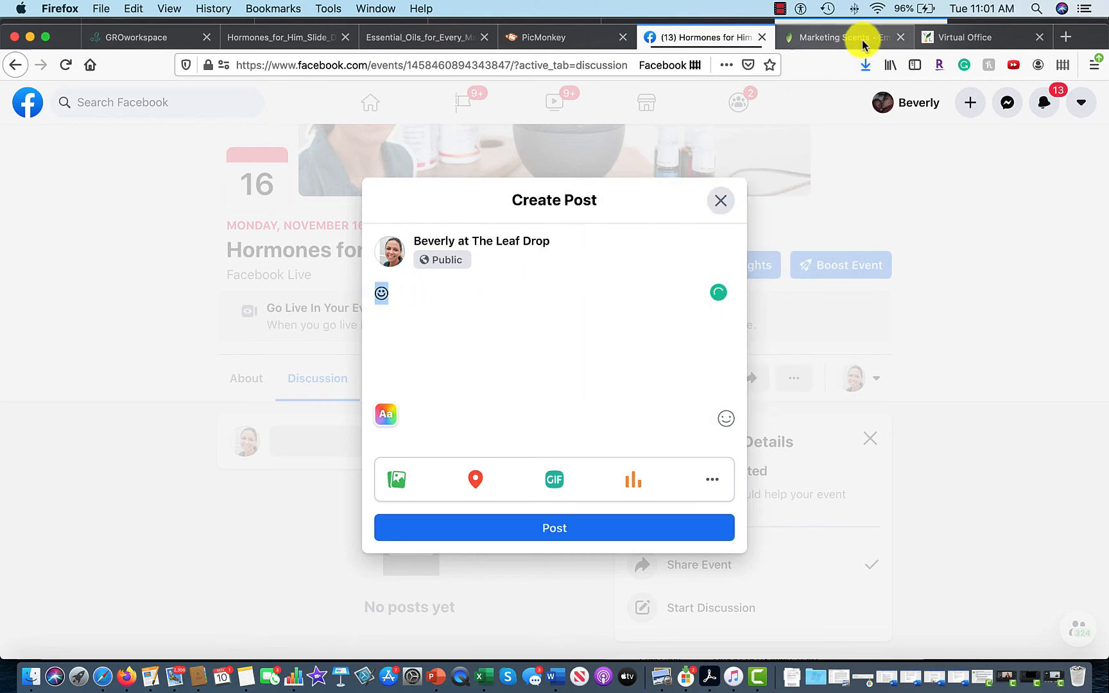
click(971, 37)
click(454, 209)
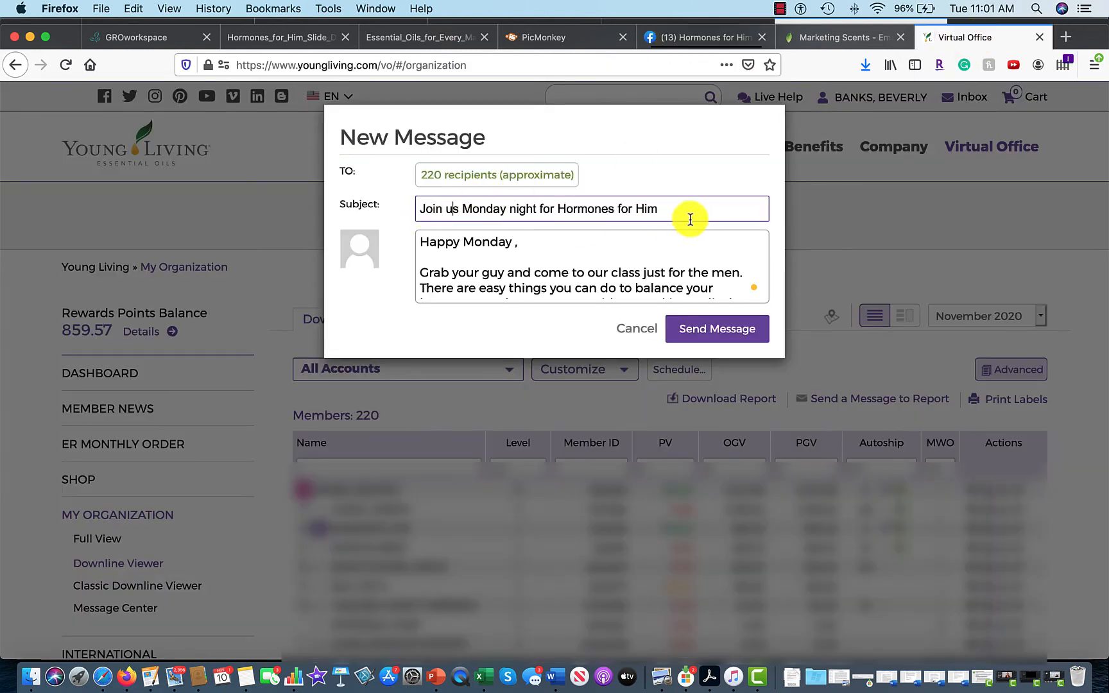
Append the copied smiley to the end of the subject line.
click(670, 210)
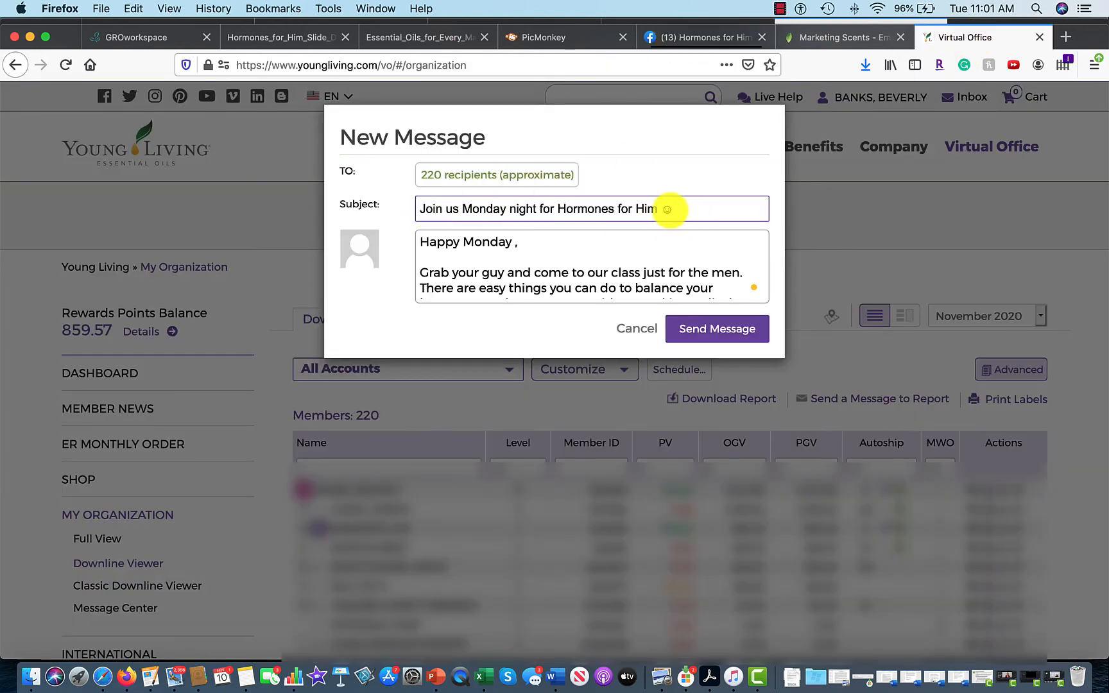
key(super+v)
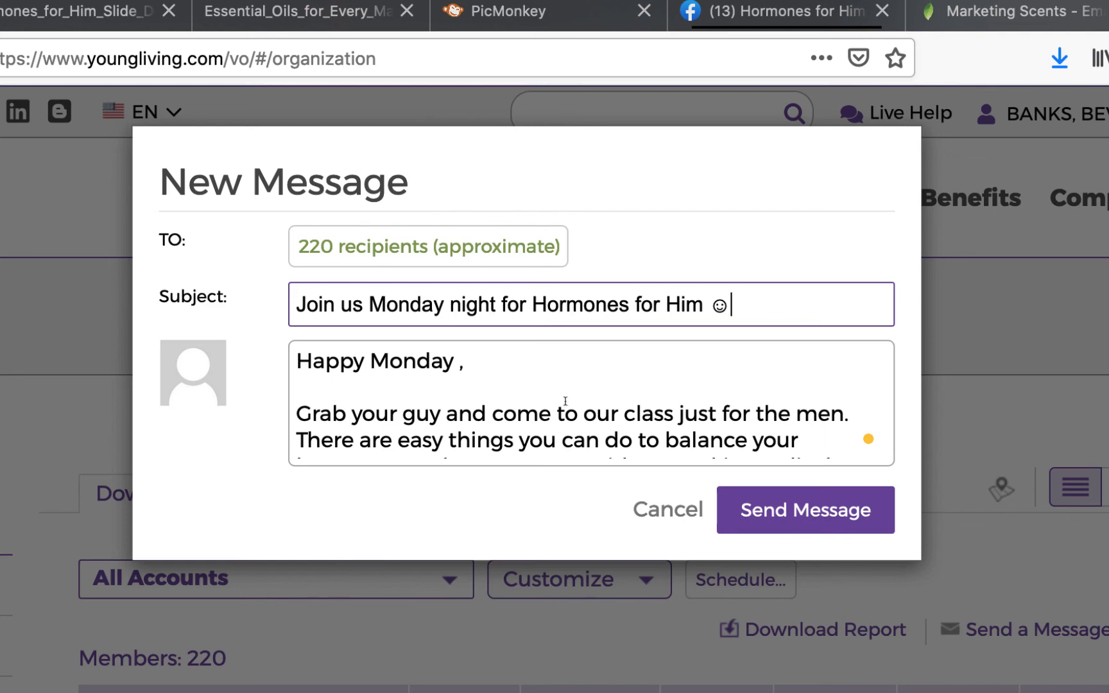
scroll(567, 402, down, 3)
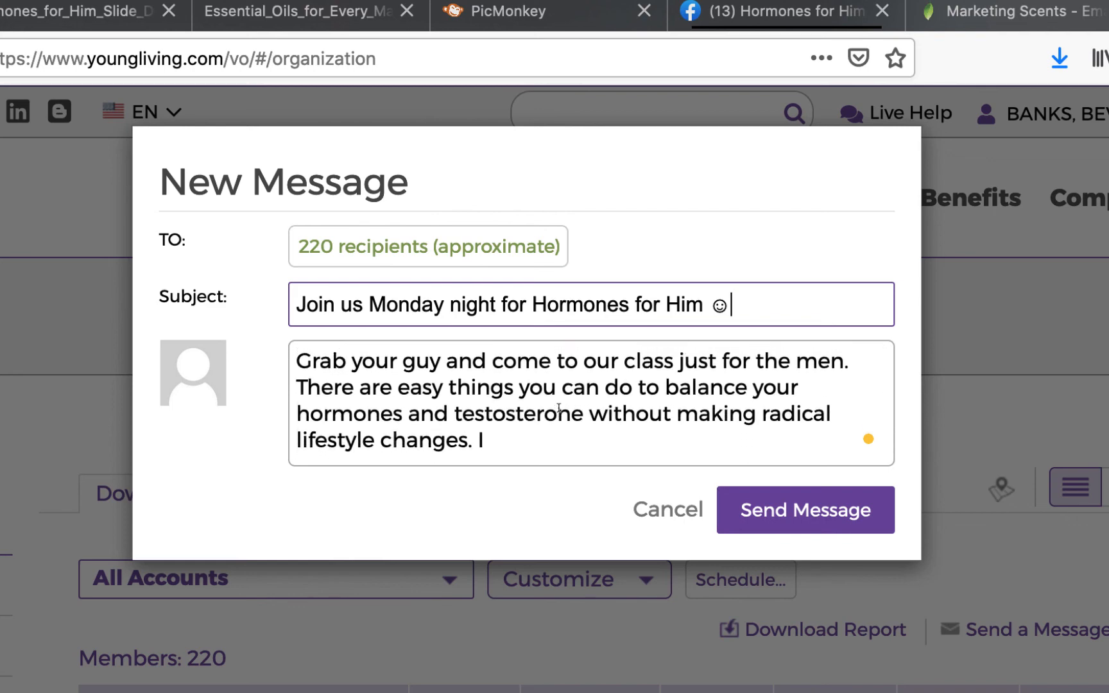
scroll(557, 411, down, 4)
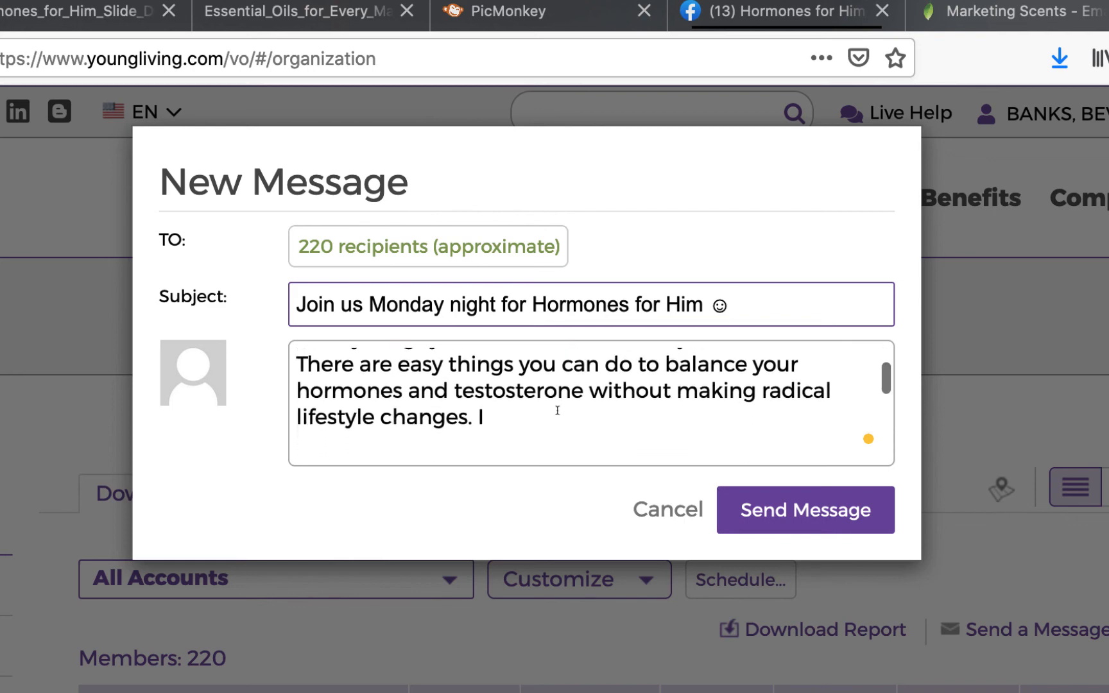
Move the sentence starting 'I am' onto its own line after a blank line.
click(298, 387)
scroll(517, 389, up, 2)
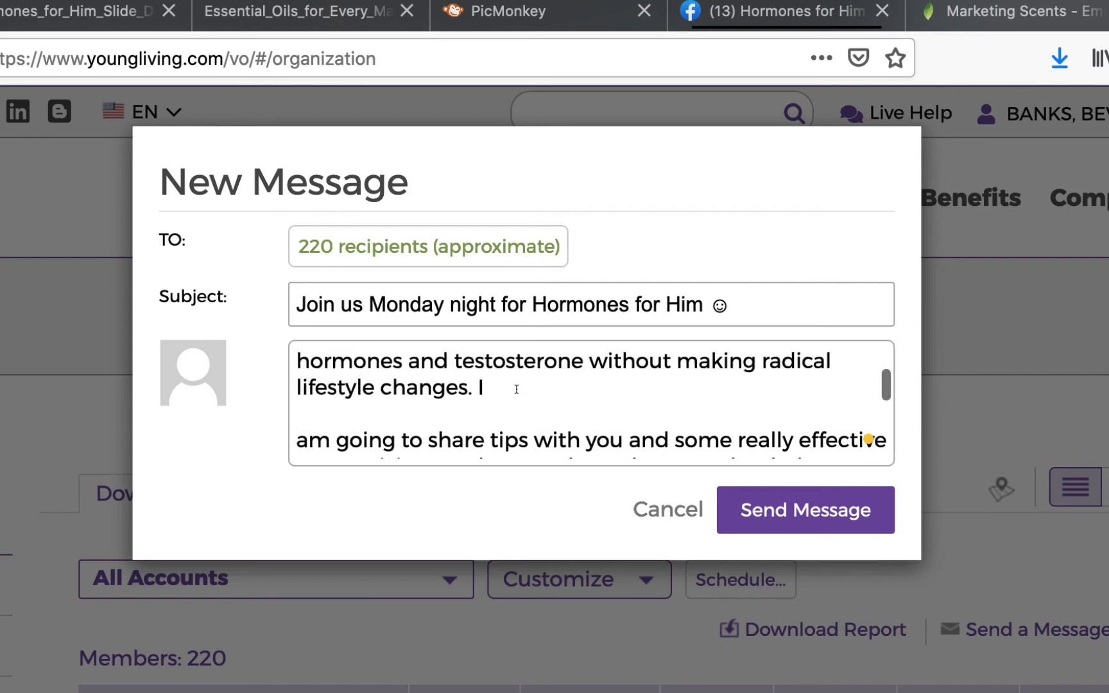
click(477, 387)
key(Return)
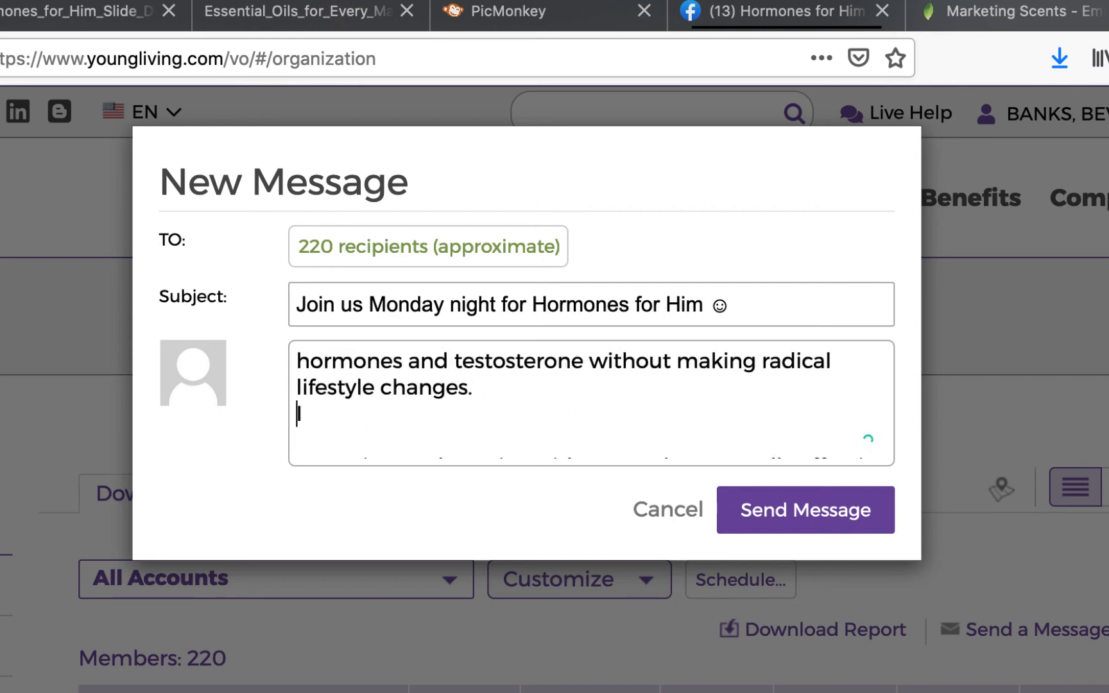
key(Return)
scroll(642, 404, down, 3)
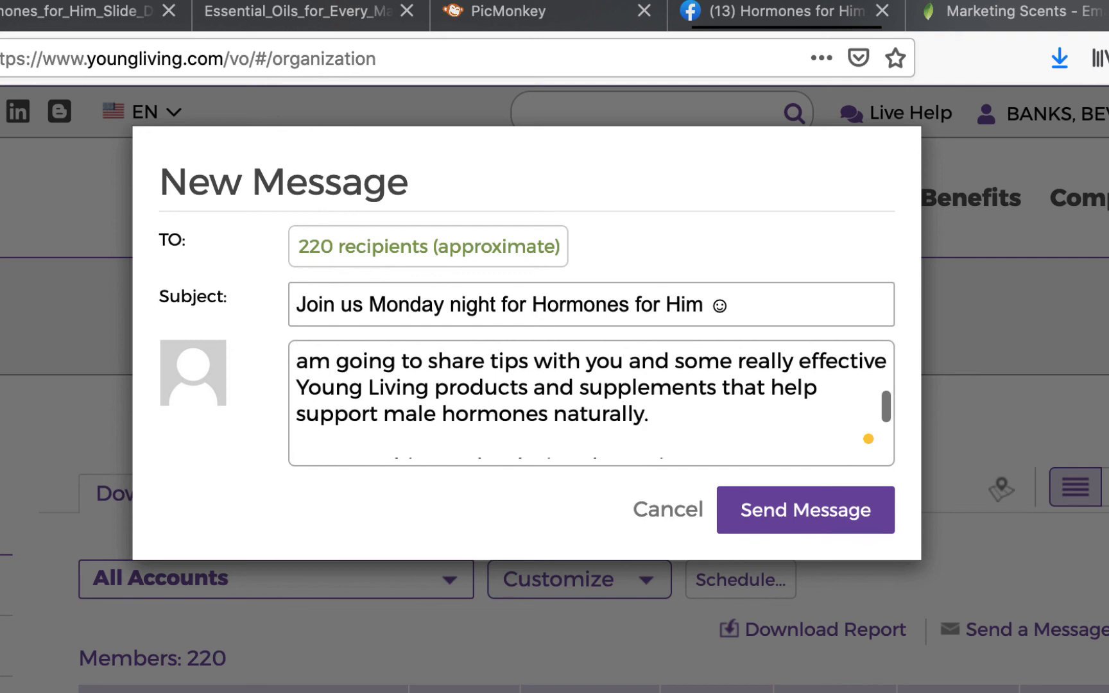
key(BackSpace)
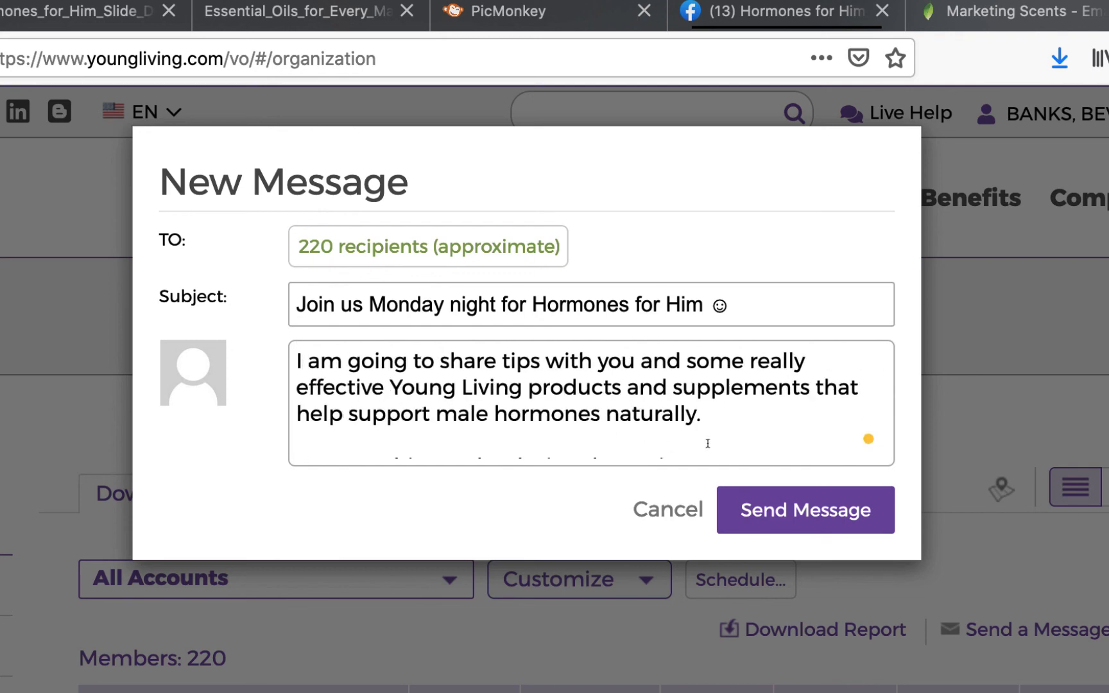
scroll(749, 422, down, 3)
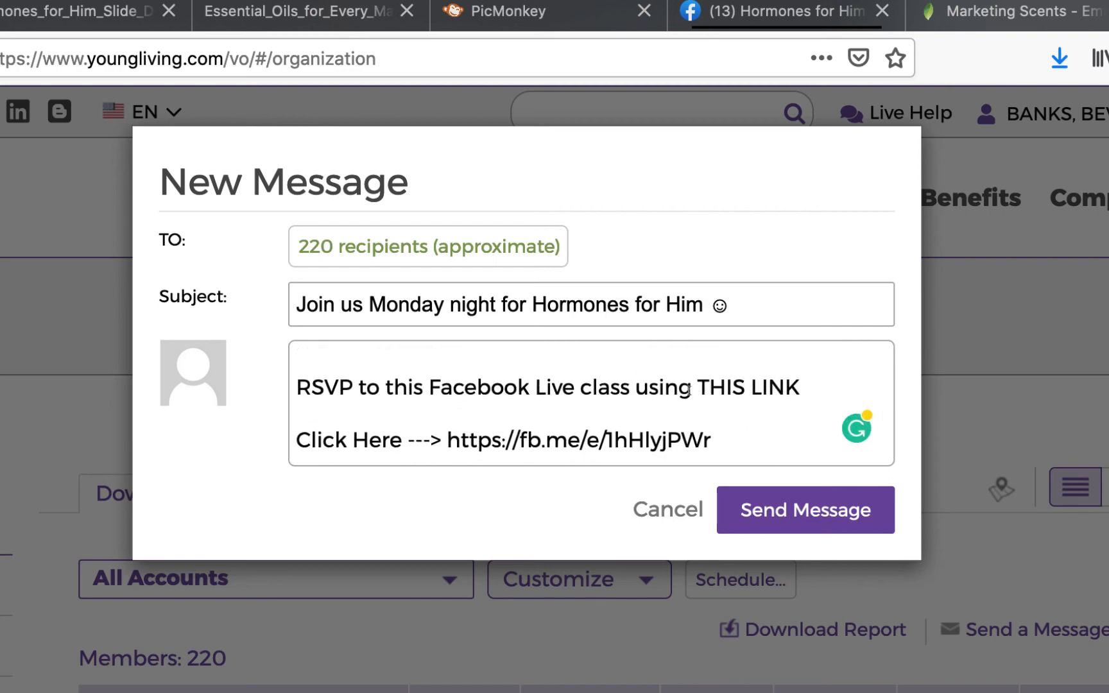
Put THIS LINK and the Click Here line each on their own lines.
click(698, 389)
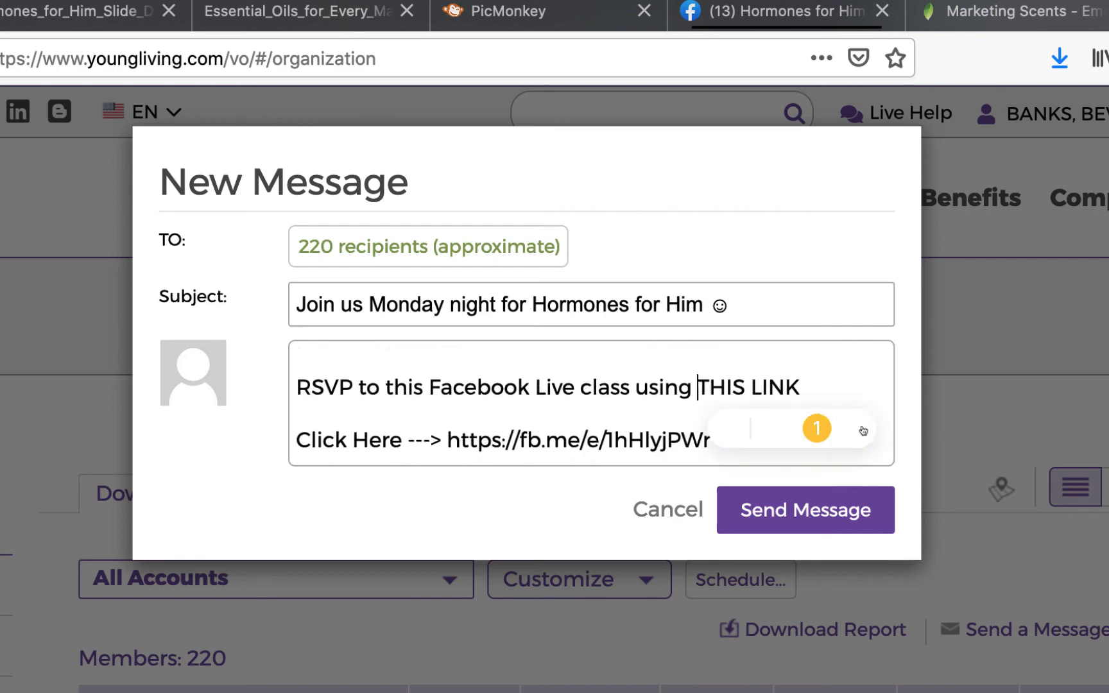
key(Return)
key(Return)
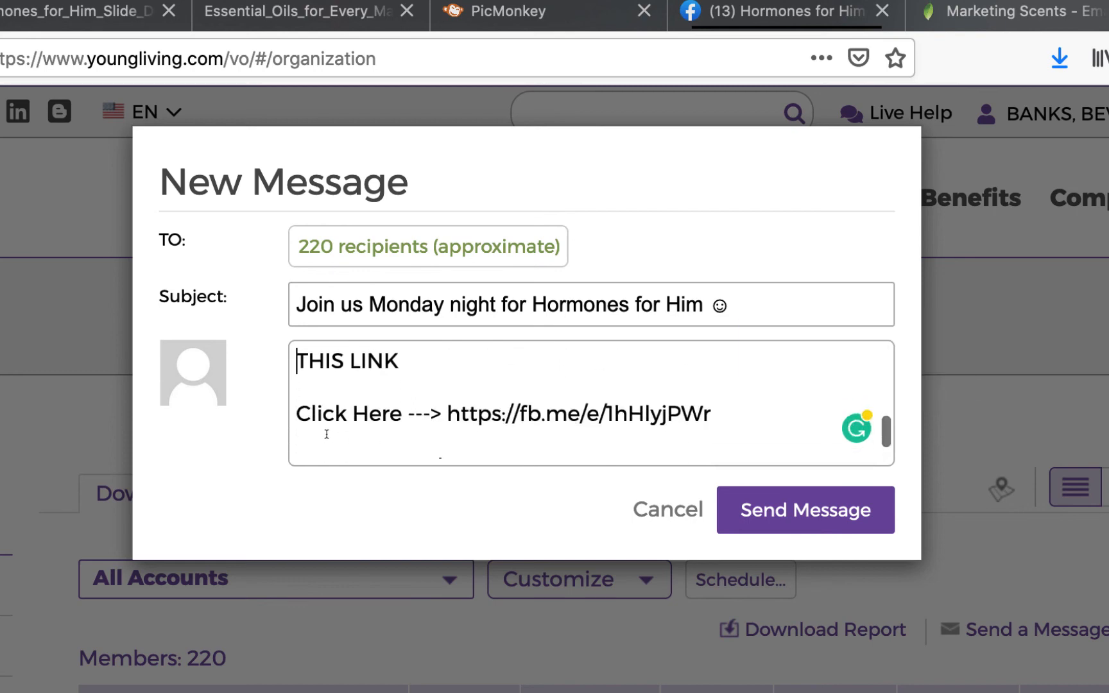
click(296, 416)
key(BackSpace)
key(BackSpace)
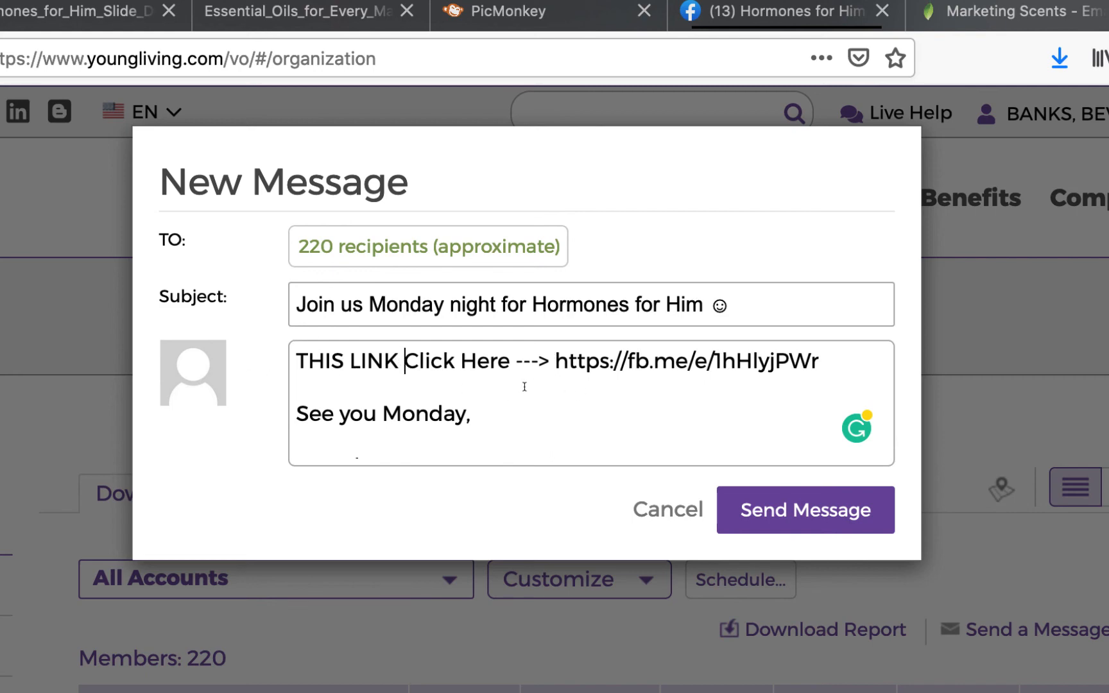
key(Return)
Review the finished message and send it to all 220 recipients.
scroll(455, 390, up, 1)
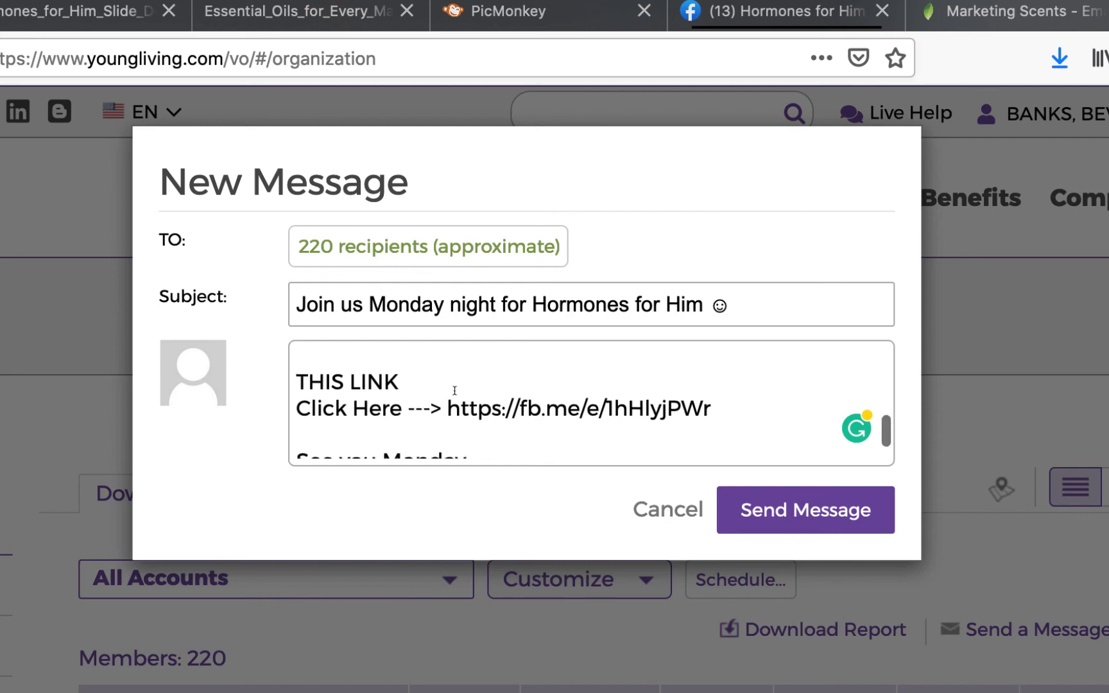
scroll(454, 390, up, 1)
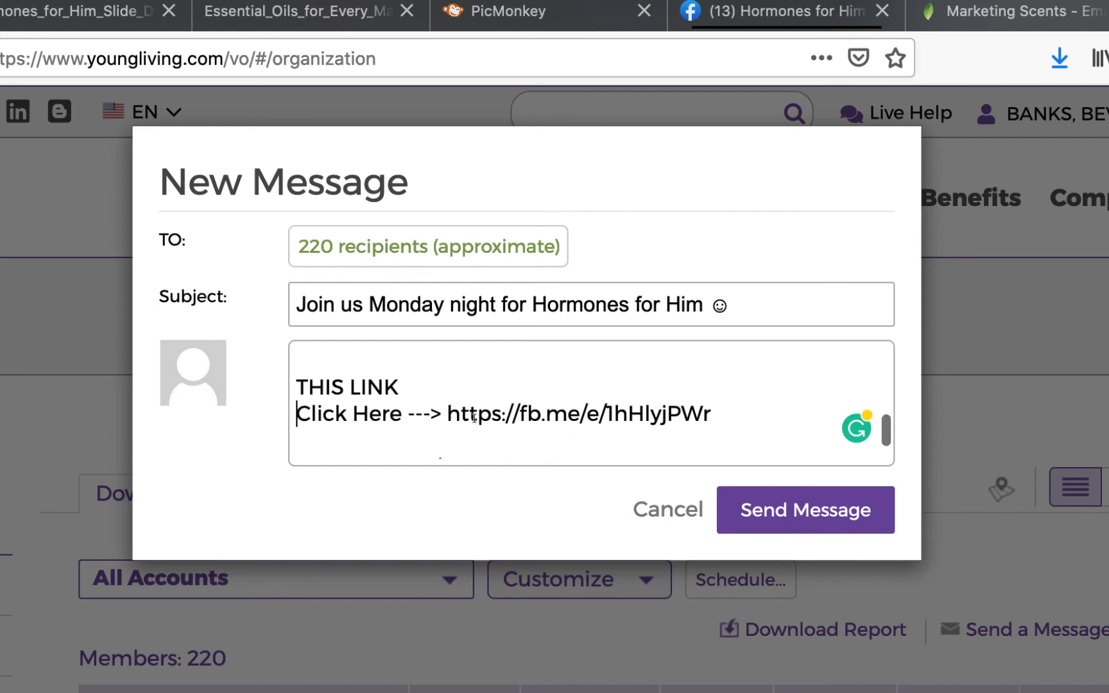
scroll(730, 411, down, 1)
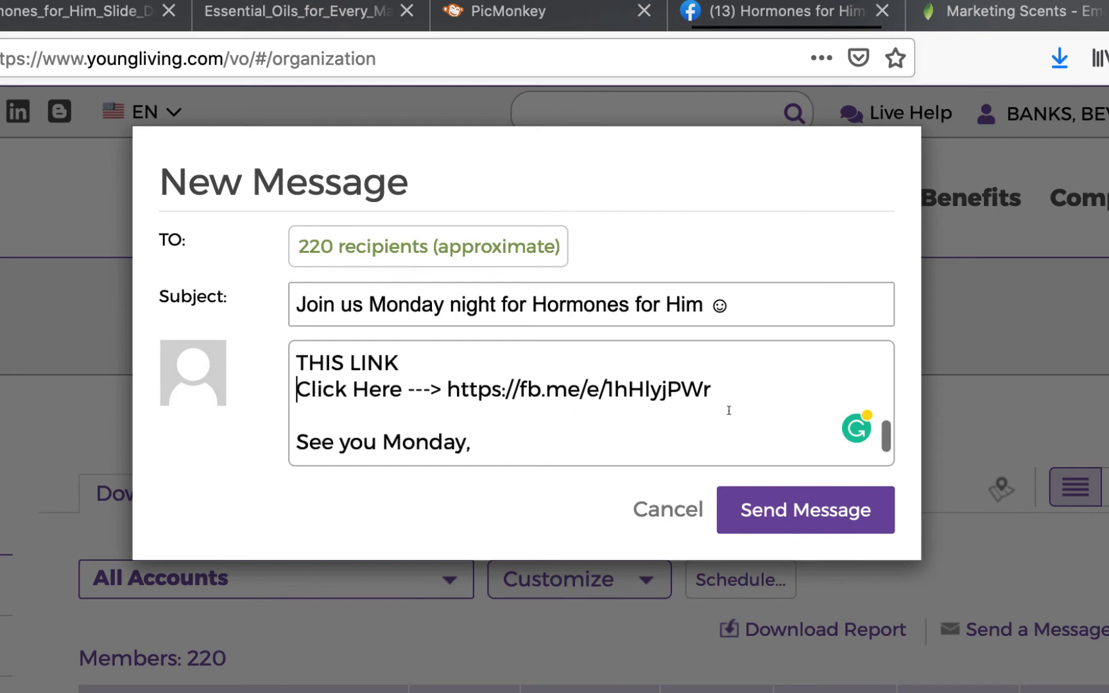
scroll(729, 411, down, 2)
scroll(728, 416, up, 4)
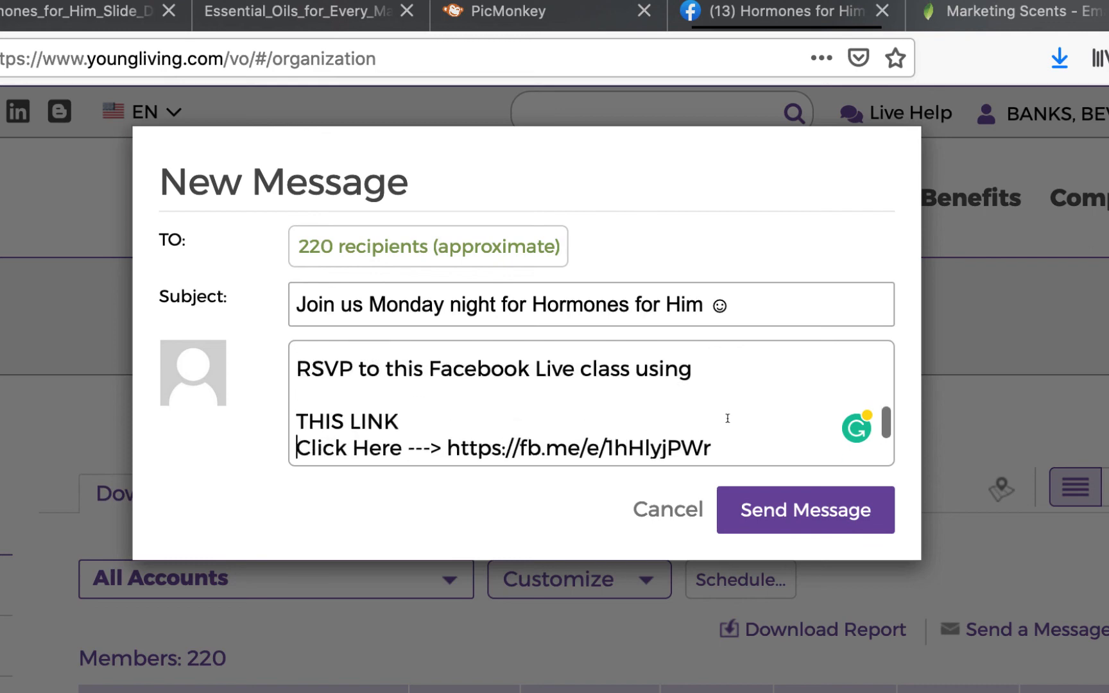
scroll(728, 418, up, 10)
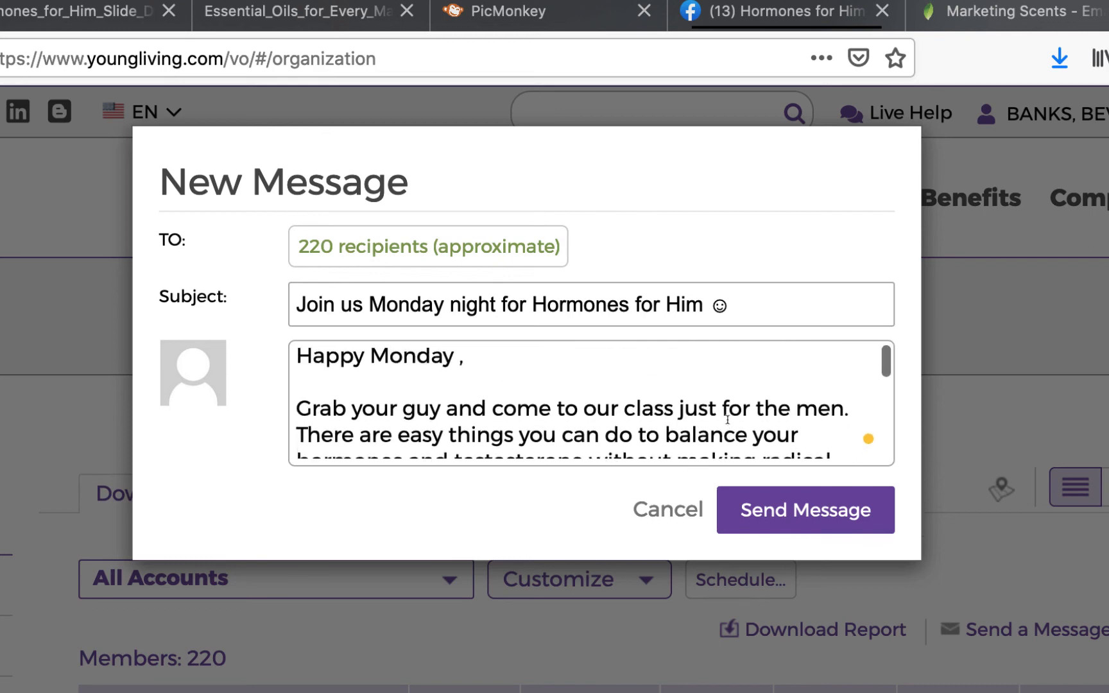
scroll(727, 419, down, 8)
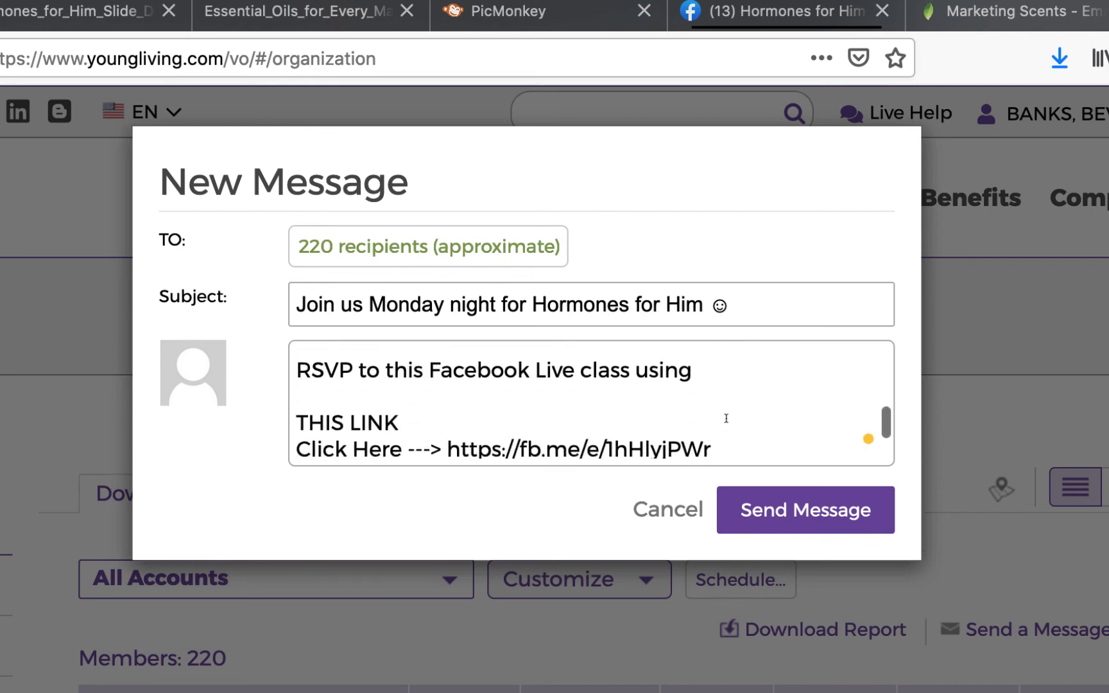
scroll(726, 418, down, 1)
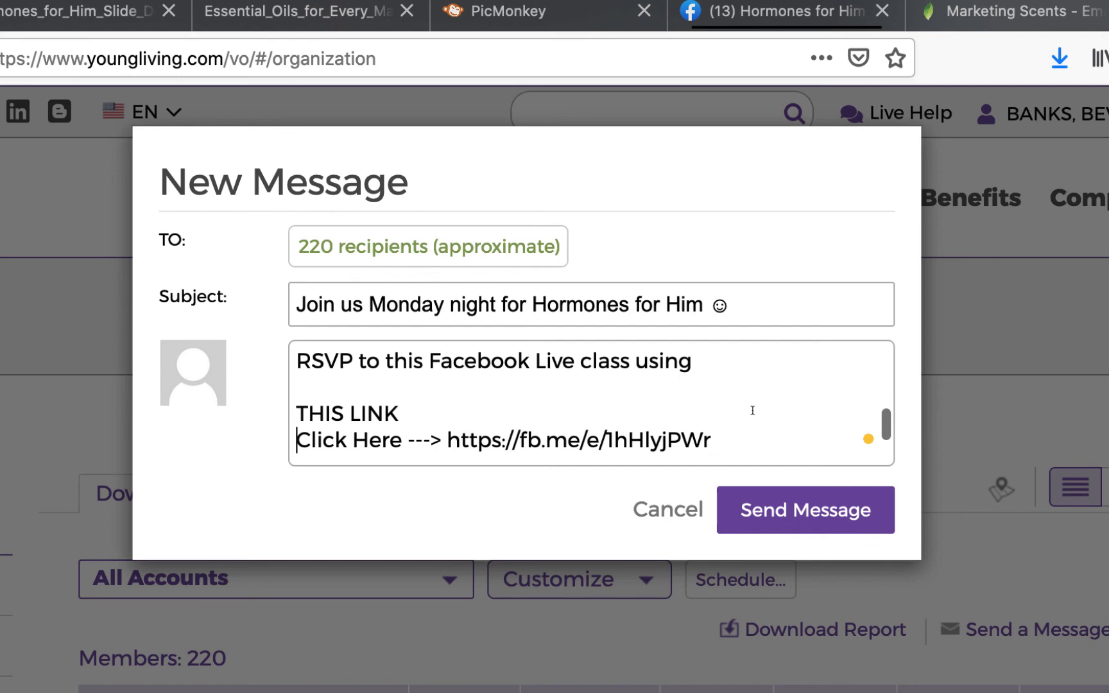
scroll(753, 411, down, 5)
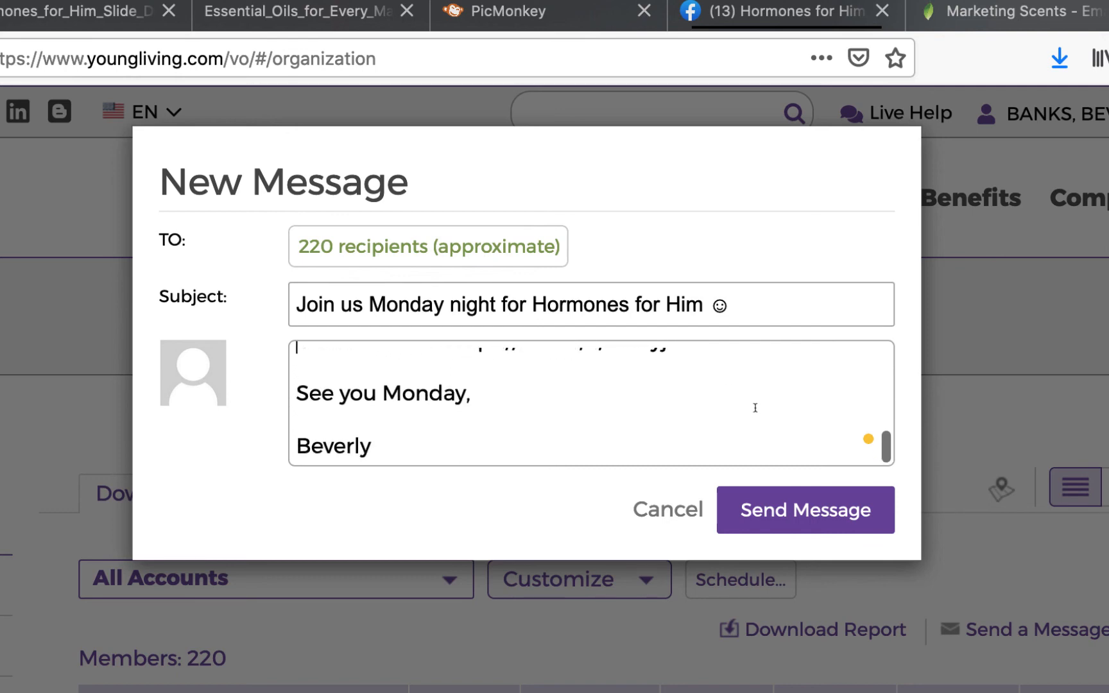
scroll(755, 408, up, 12)
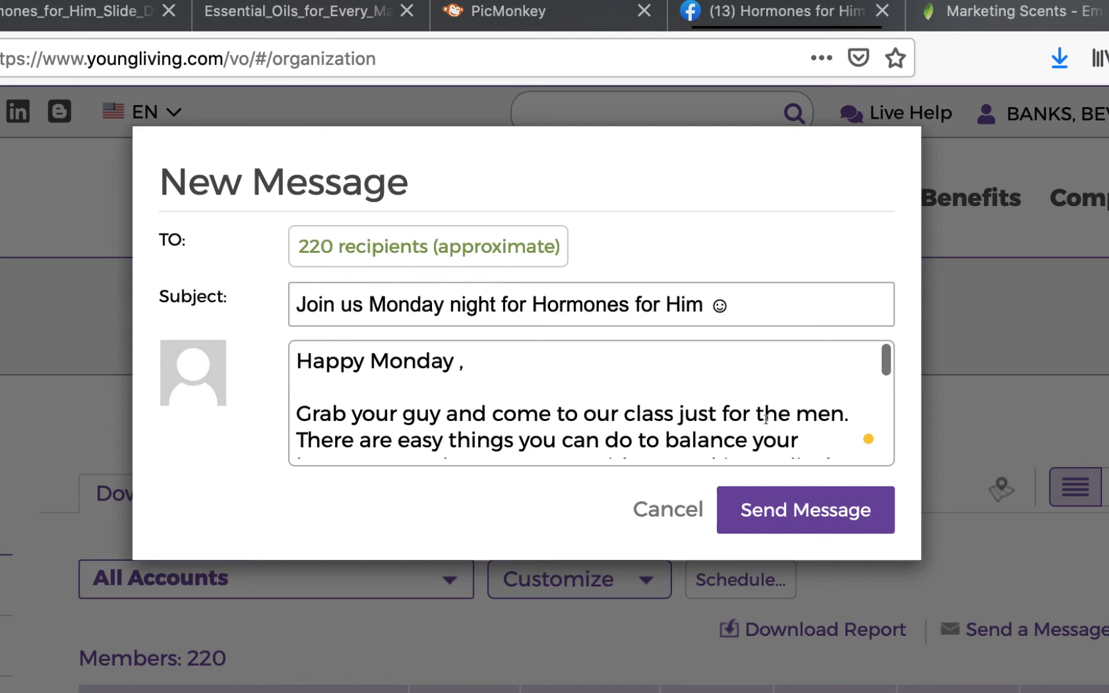
click(809, 512)
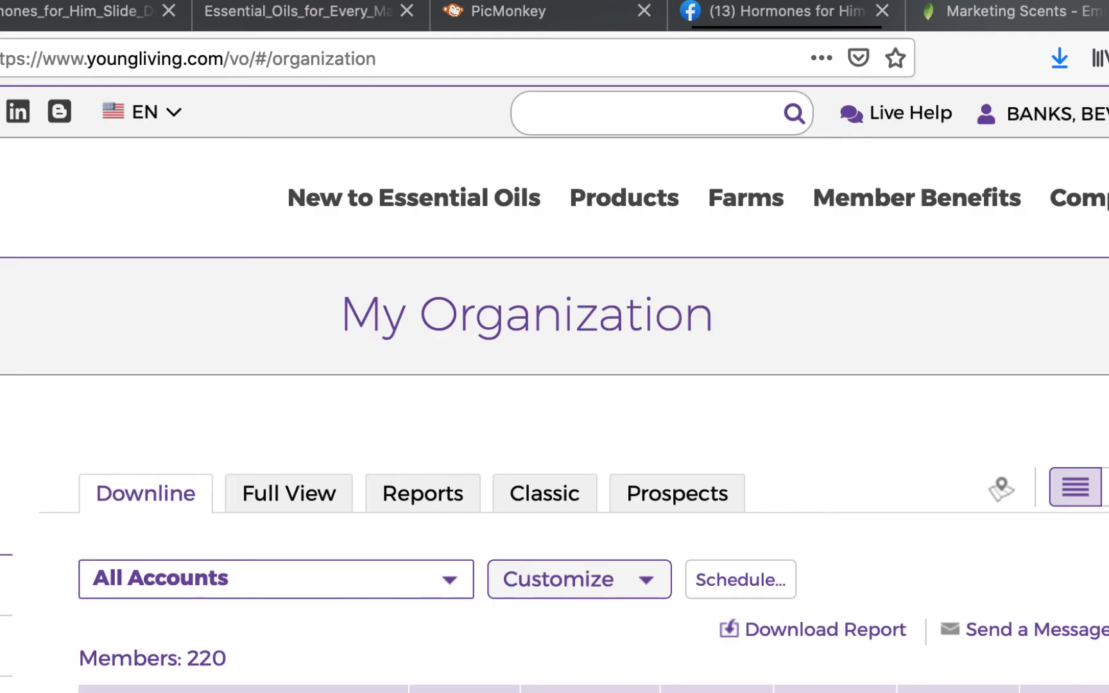
Close the Young Living tab and strike through 'Email to leads' and 'Share to Group' in Word.
key(super+w)
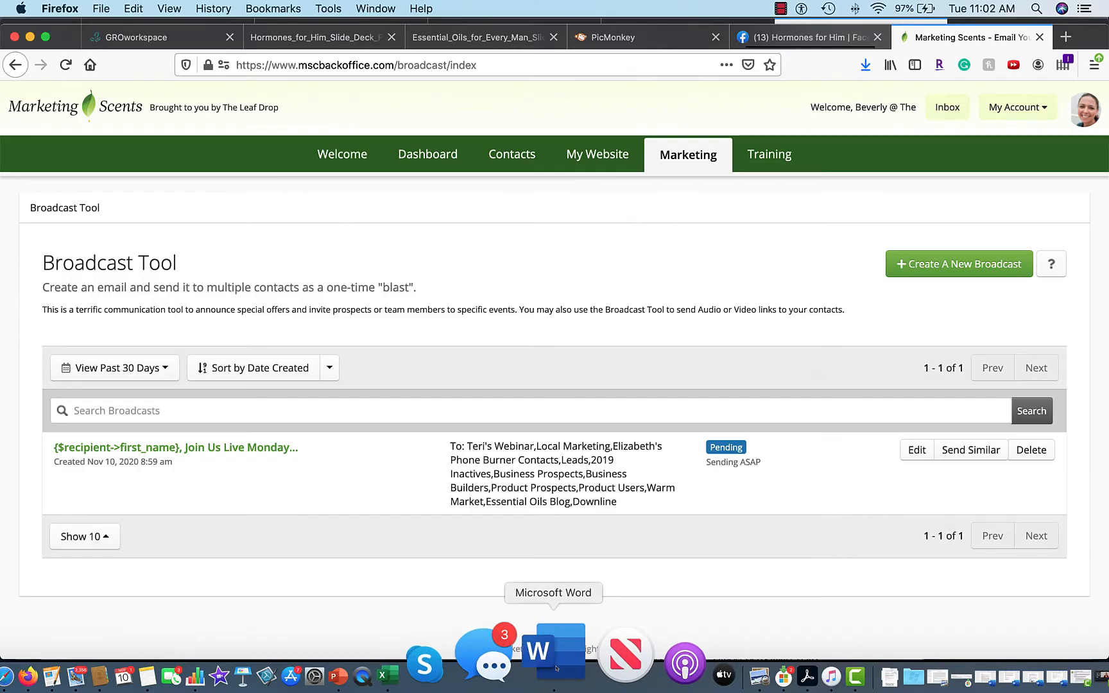
click(554, 673)
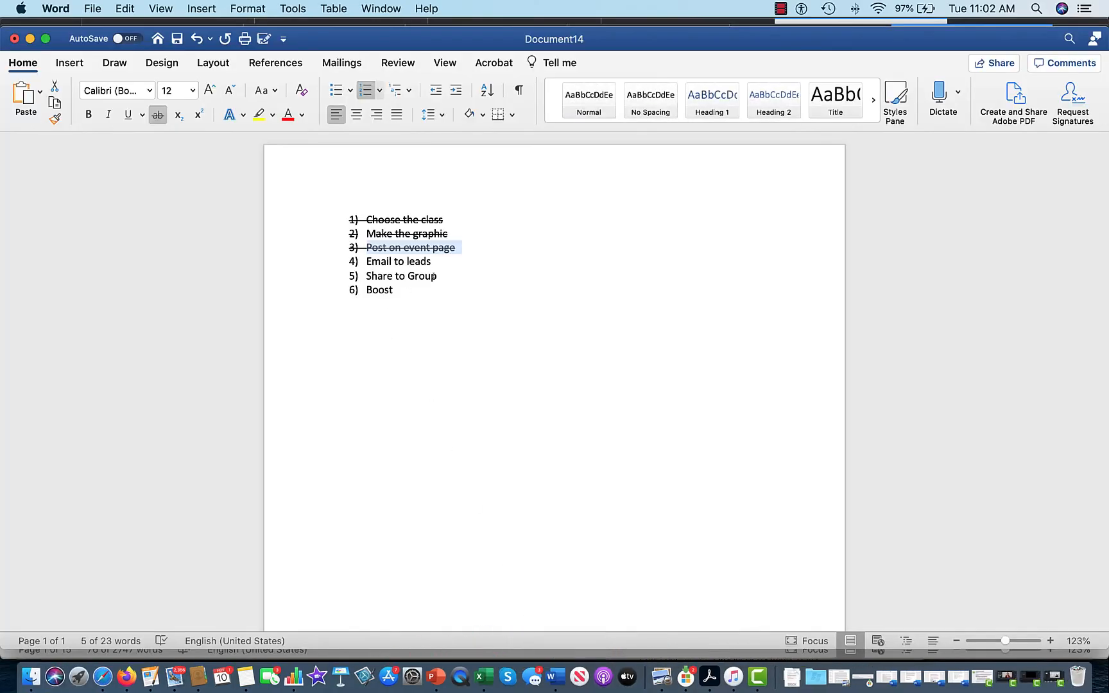
drag(435, 262, 359, 260)
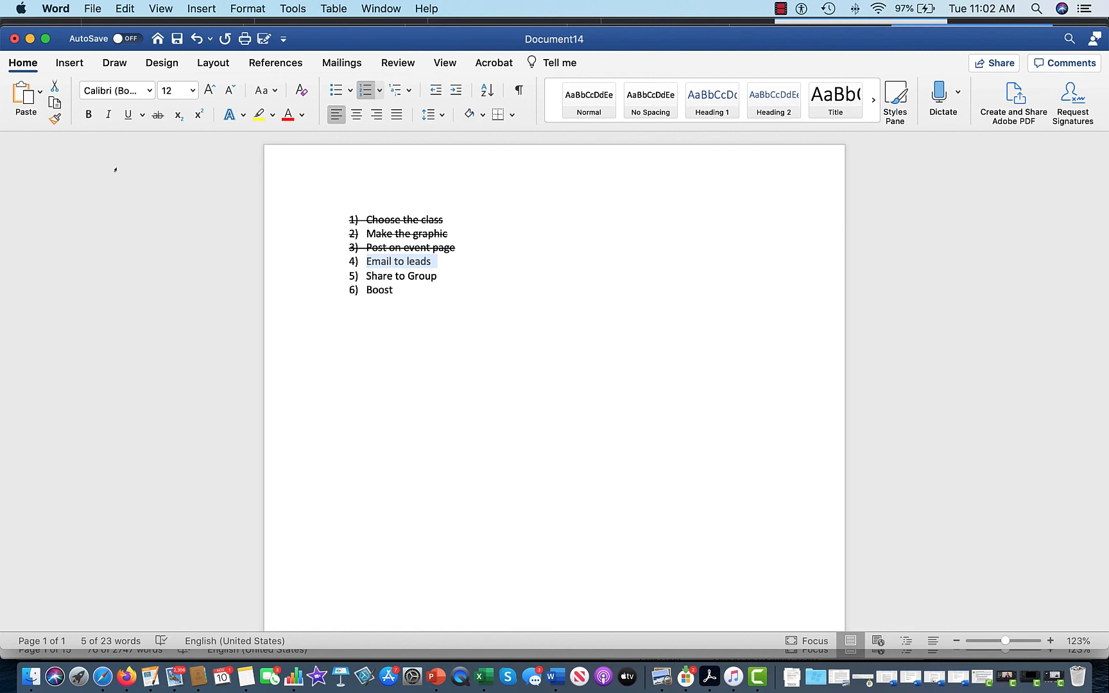
click(160, 117)
drag(443, 277, 348, 276)
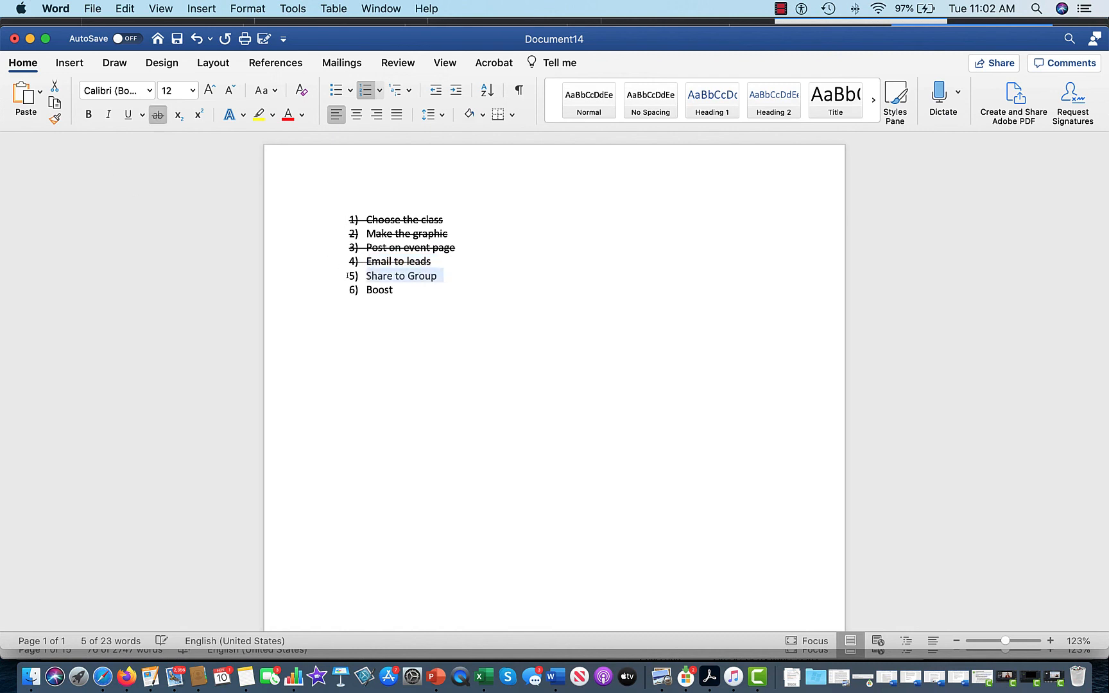
click(161, 122)
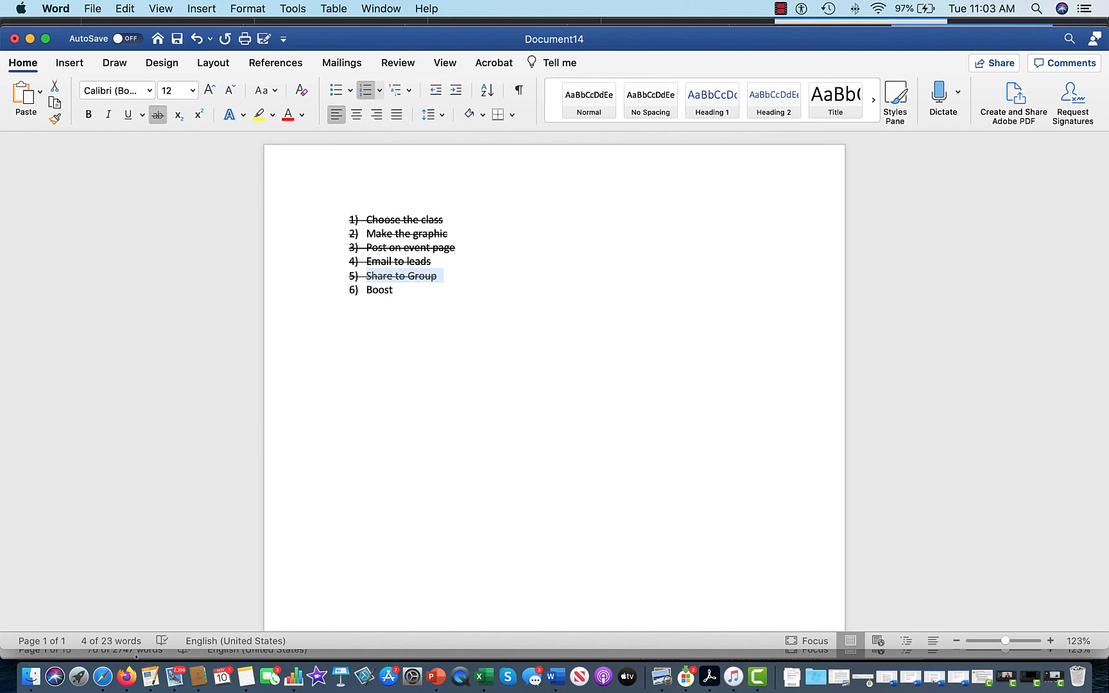
click(126, 677)
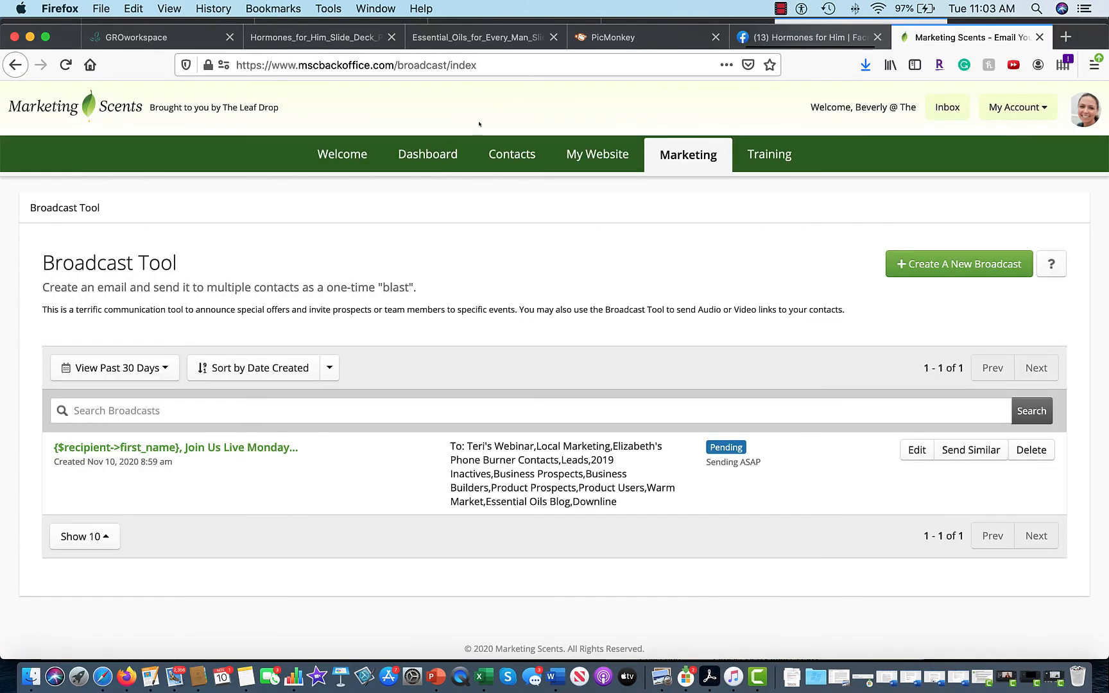
Return to the Hormones for Him event, discard the empty post draft, and scroll to the top.
click(775, 40)
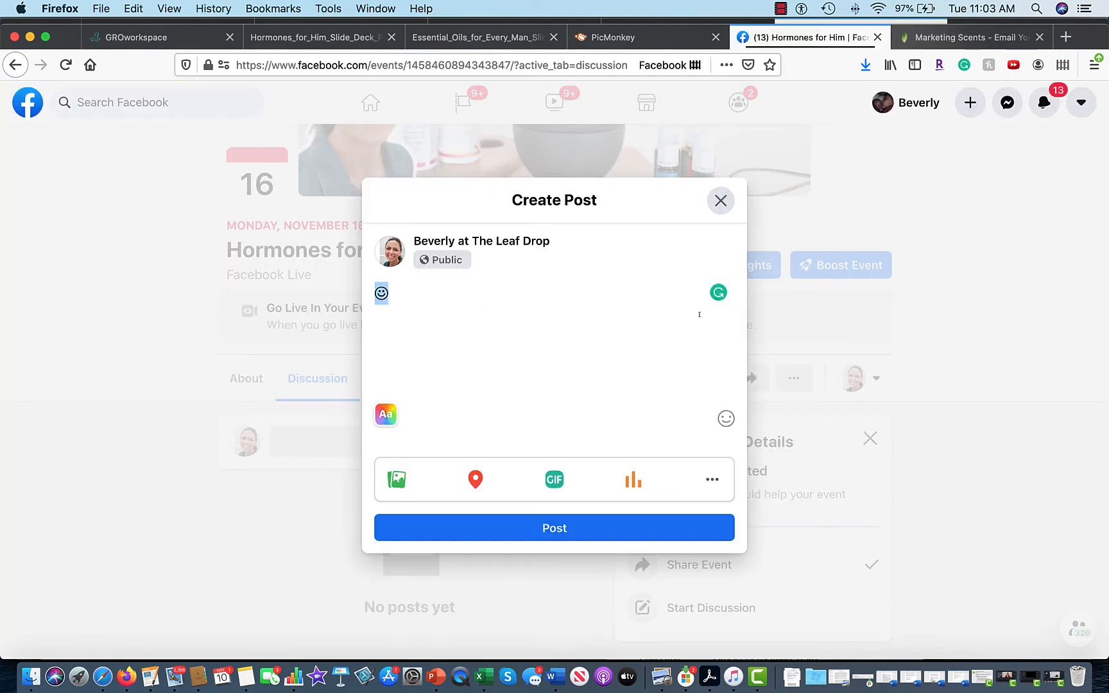
click(719, 204)
scroll(964, 278, up, 3)
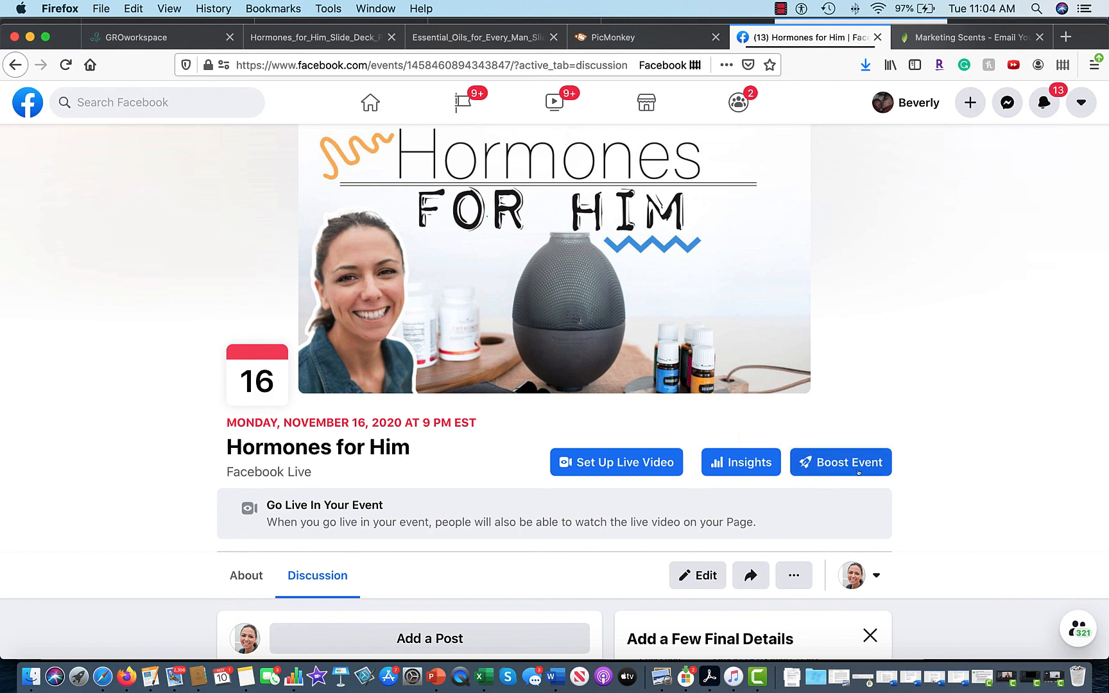
Start boosting the Hormones for Him event and scroll down to the Audience section.
click(839, 463)
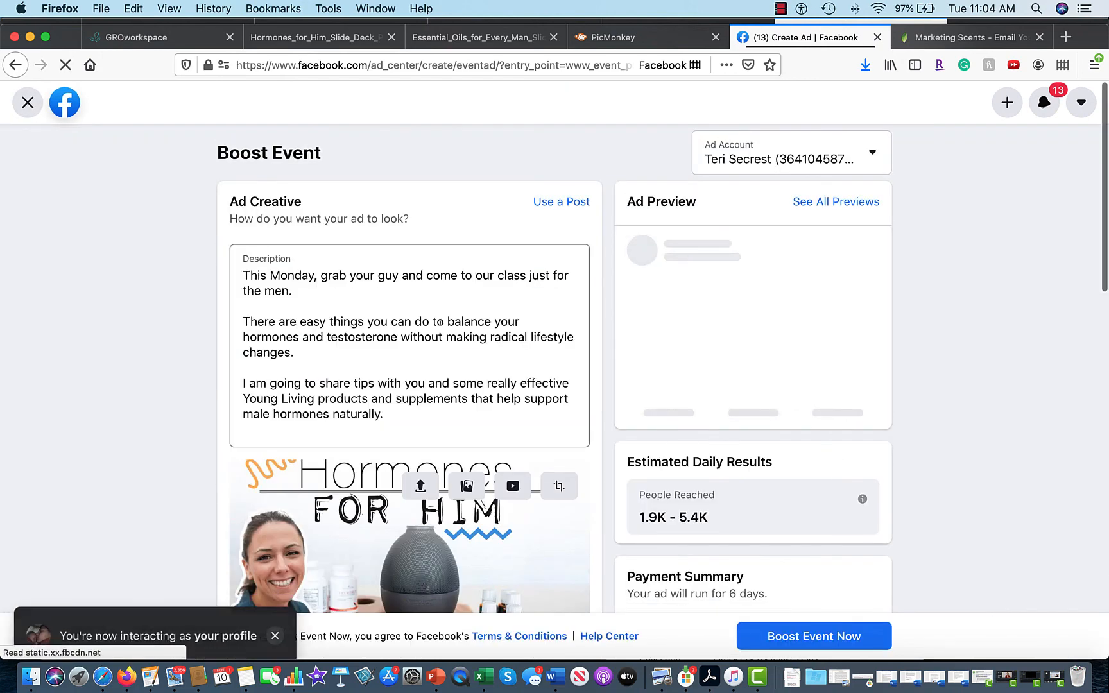
click(433, 277)
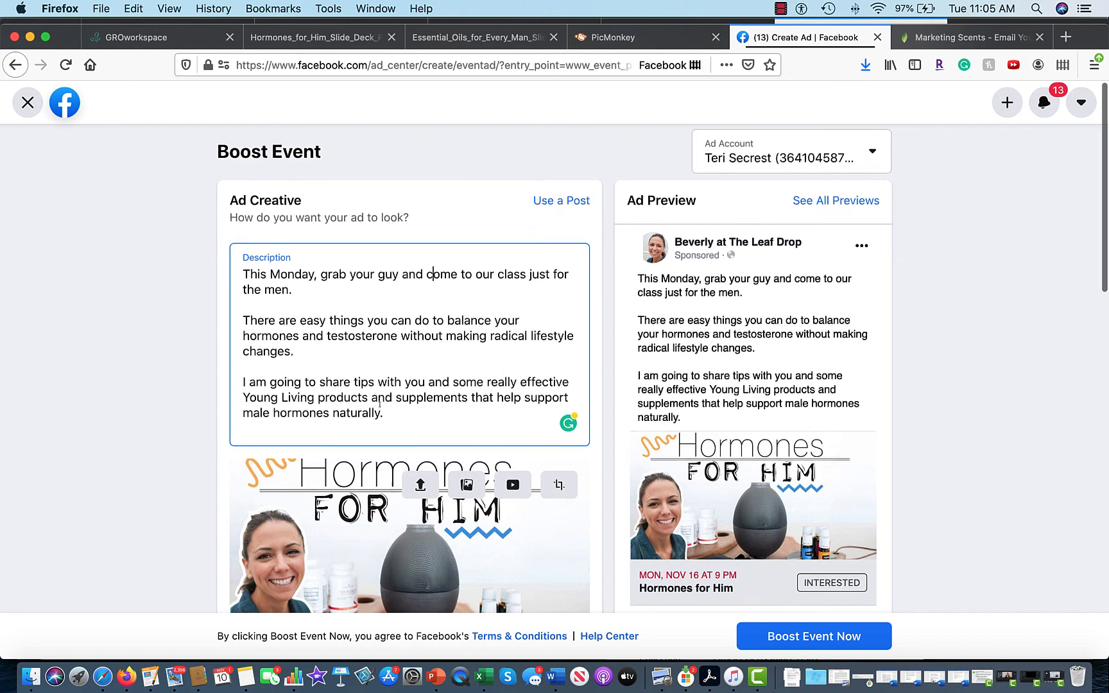
scroll(411, 424, down, 1)
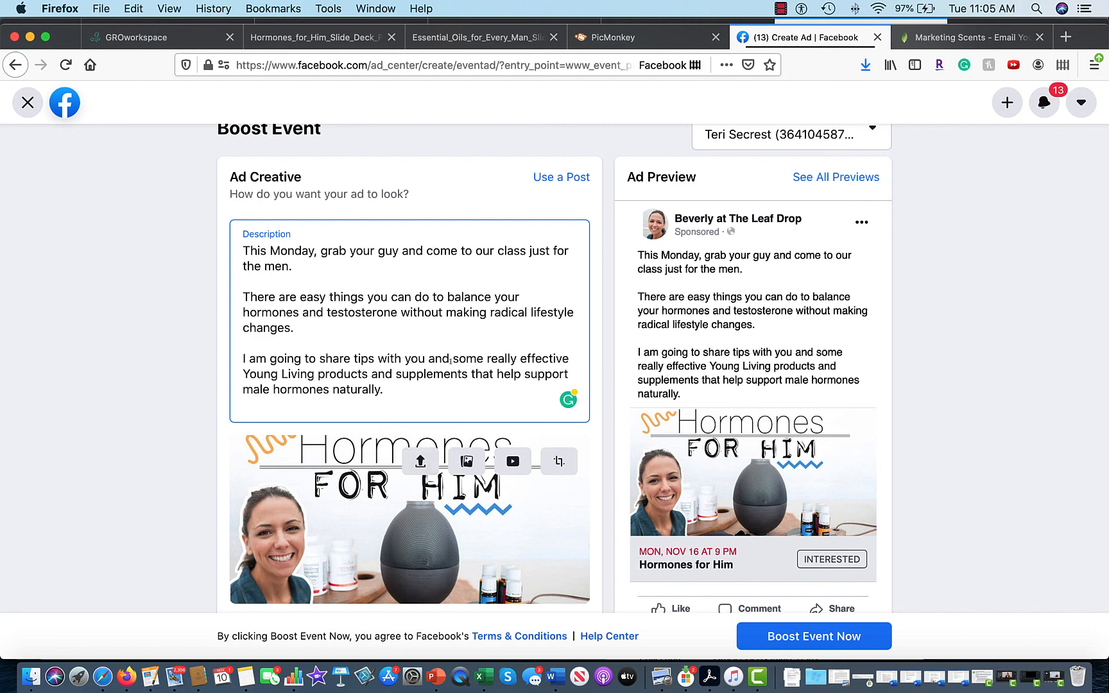
scroll(450, 360, down, 2)
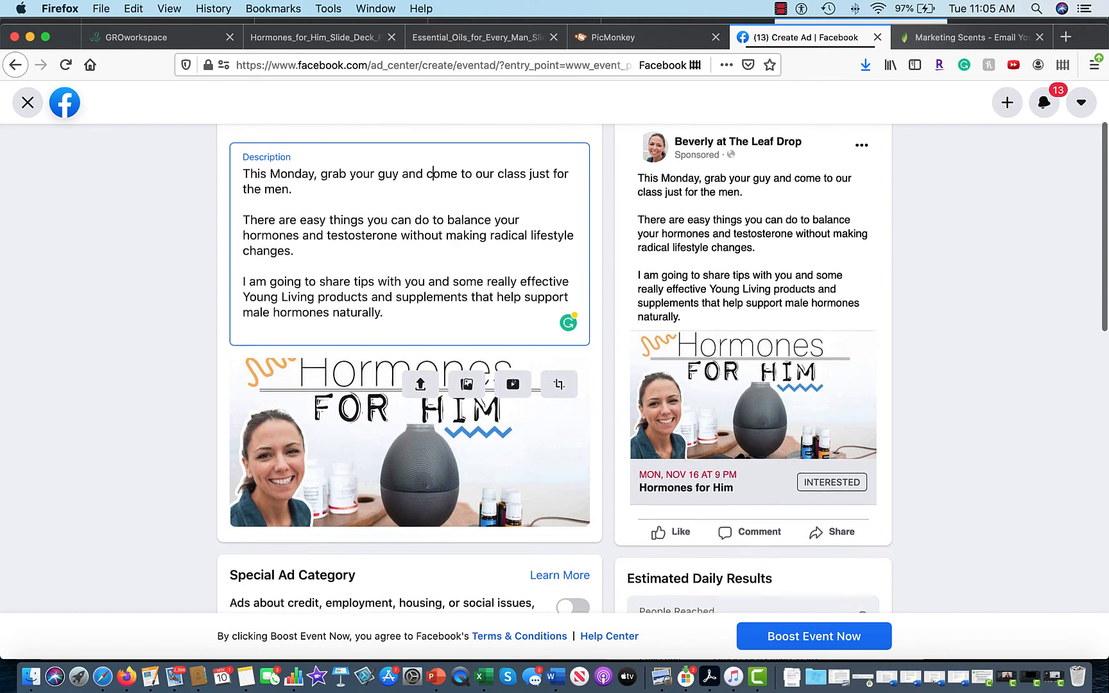
scroll(452, 444, down, 2)
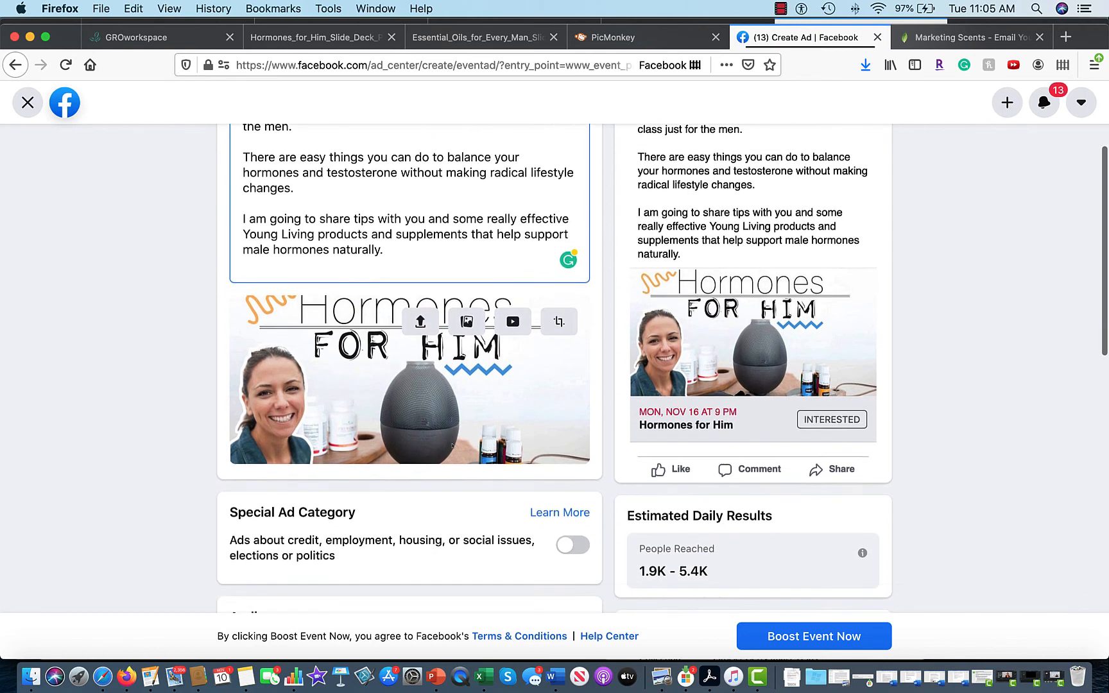
scroll(452, 444, down, 3)
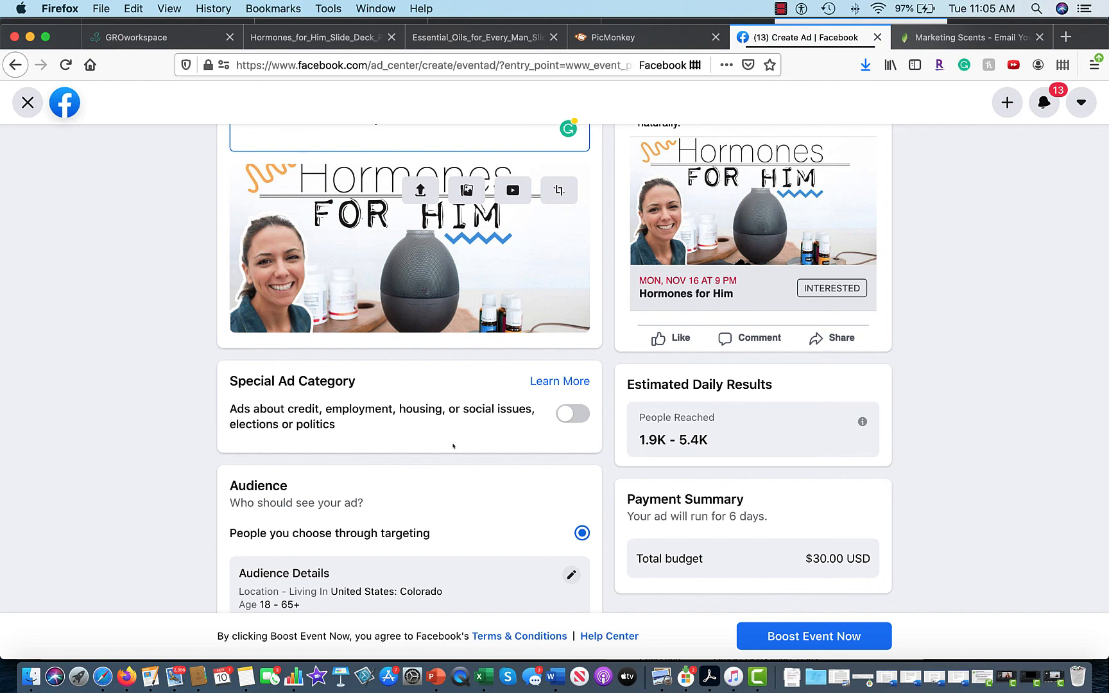
scroll(453, 445, down, 4)
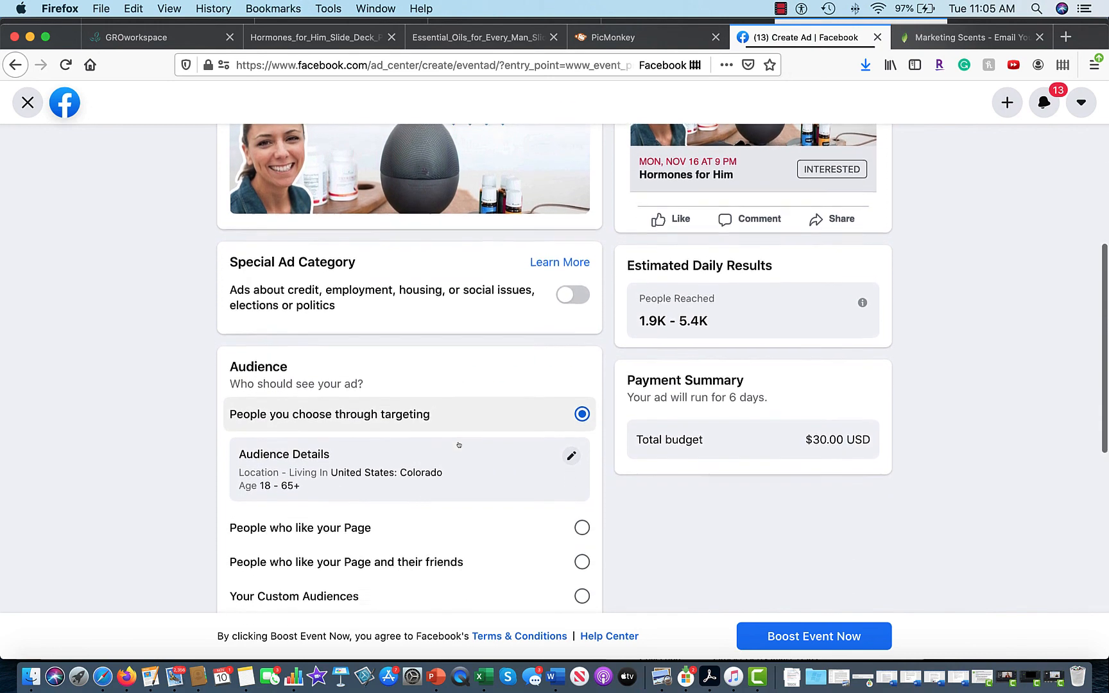
scroll(458, 444, down, 4)
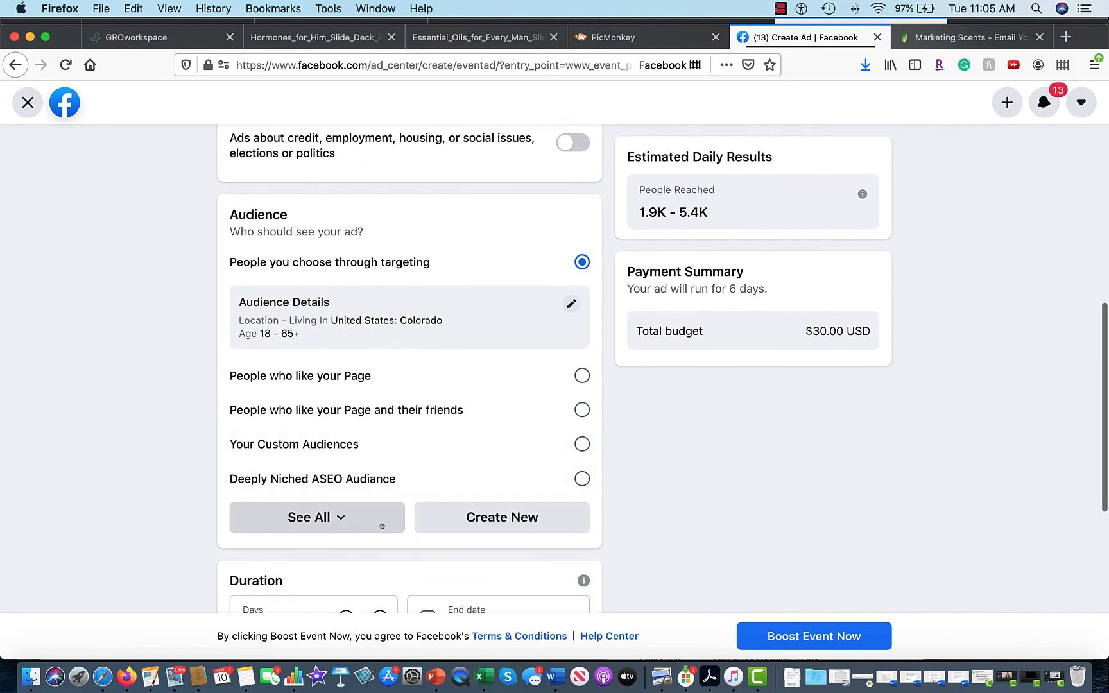
Expand the audience list with See All to show every saved audience.
click(376, 526)
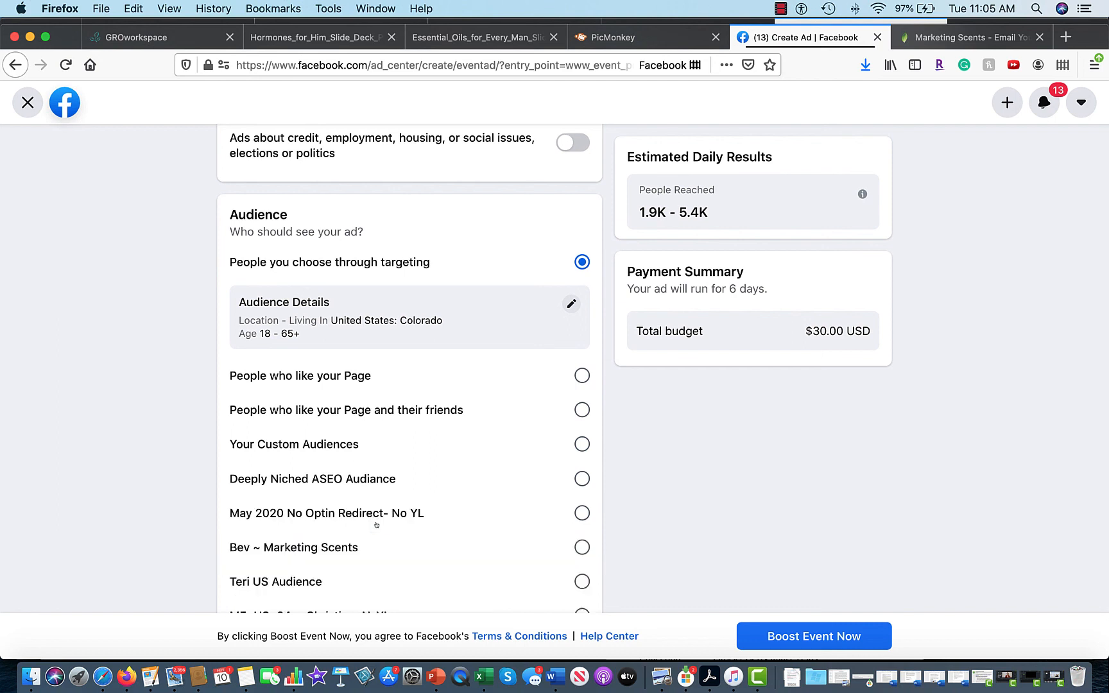
scroll(377, 524, down, 1)
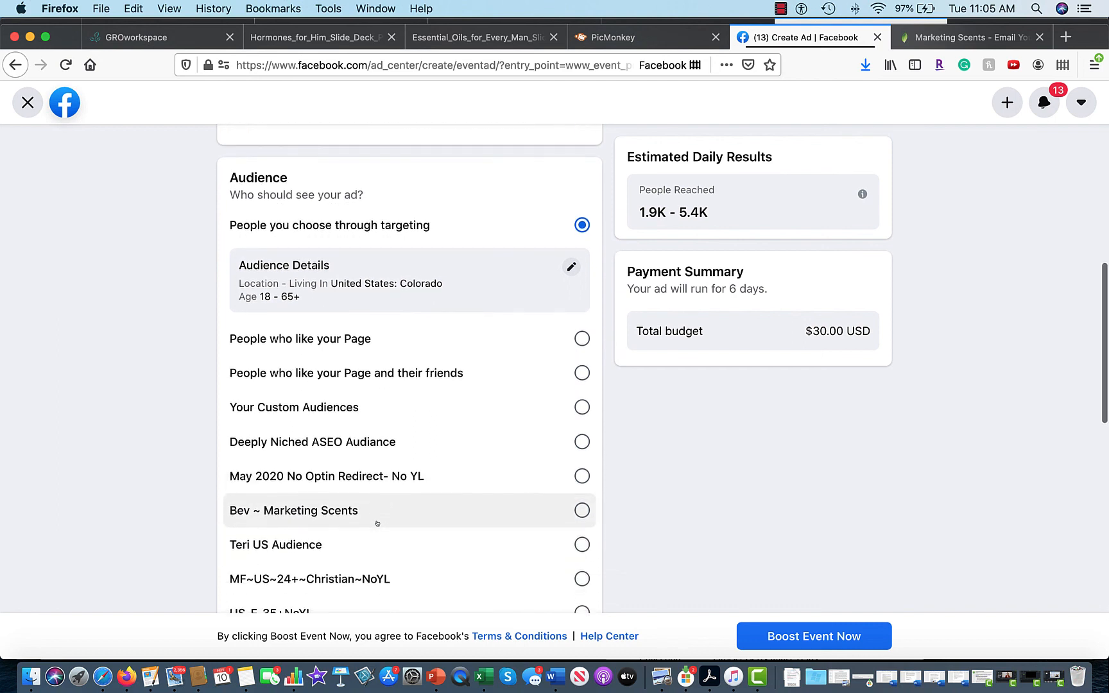
scroll(377, 523, down, 1)
scroll(378, 524, down, 2)
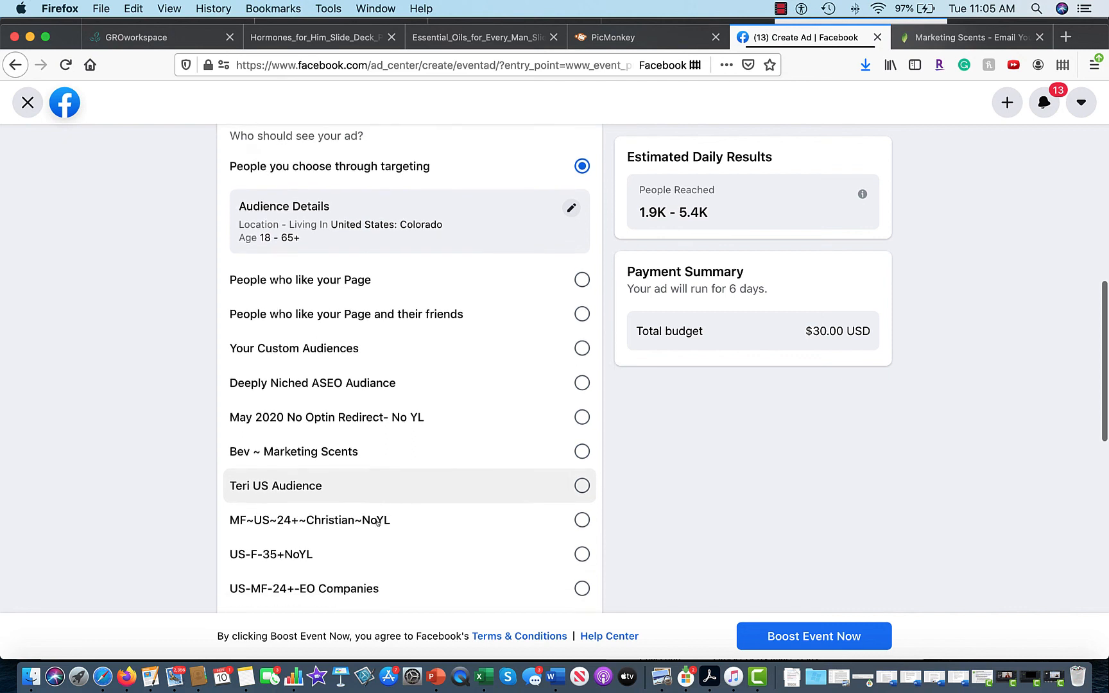
Select the US-F-35+NoYL audience and scroll down to Duration and Total Budget.
click(577, 525)
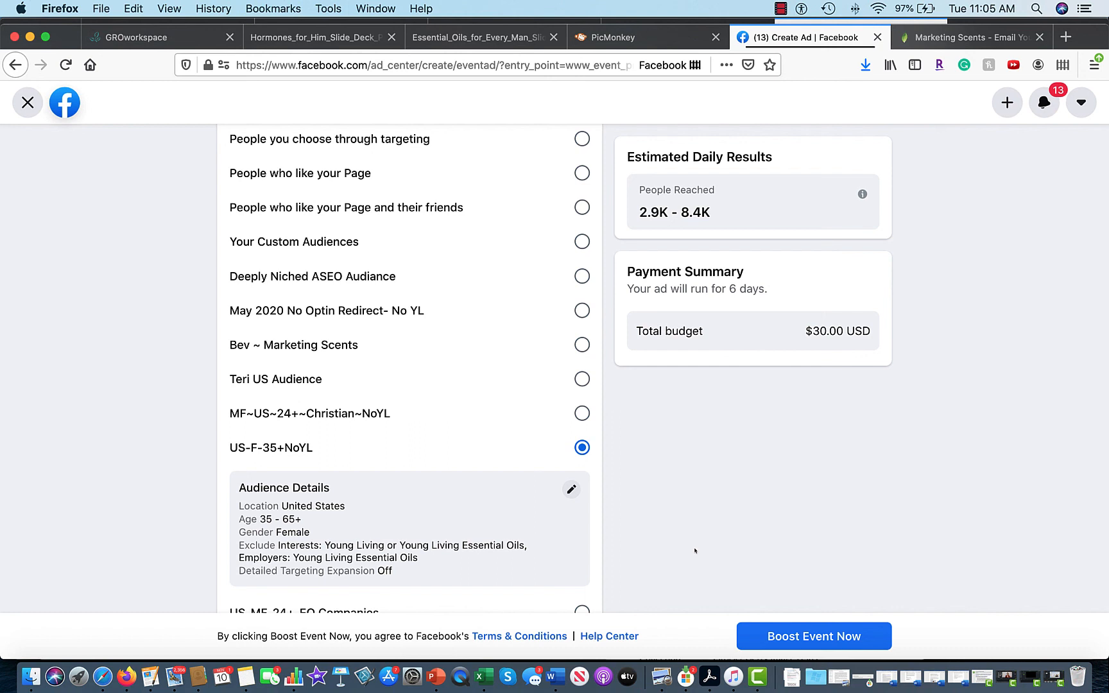
scroll(697, 550, down, 5)
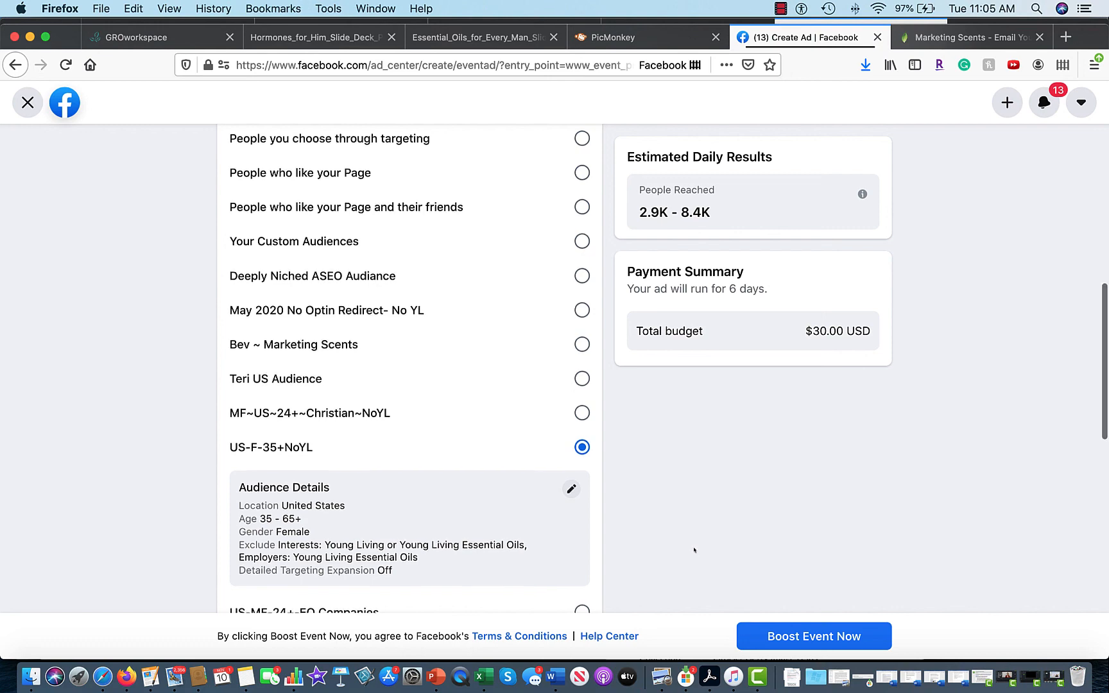
scroll(694, 550, down, 2)
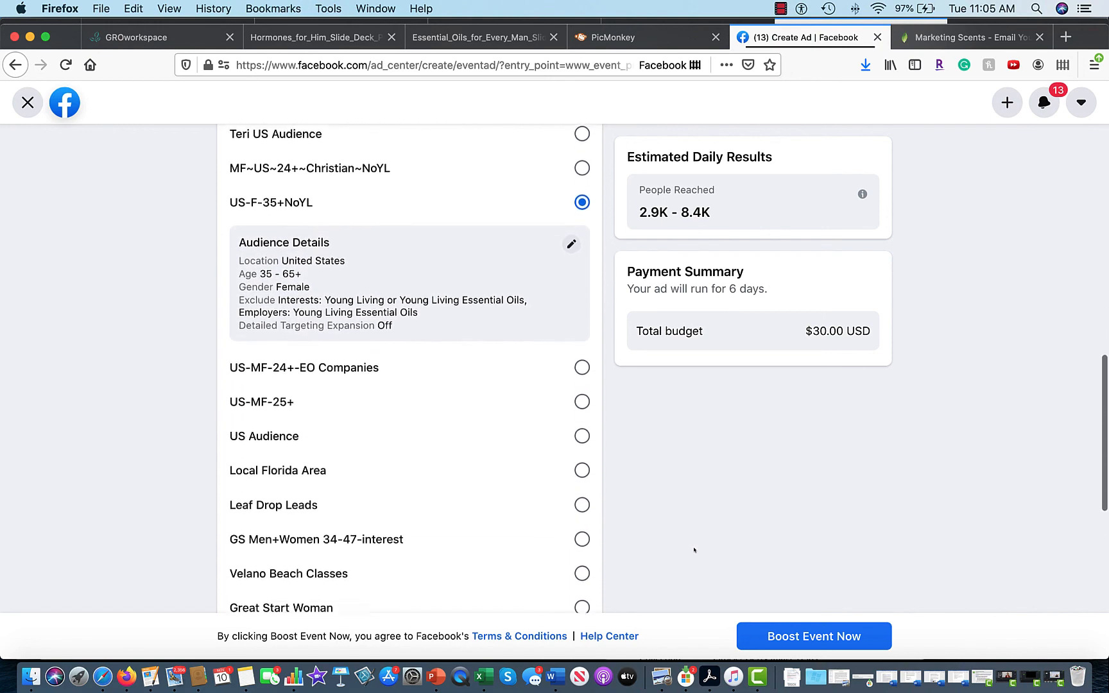
scroll(694, 550, down, 2)
scroll(694, 550, down, 5)
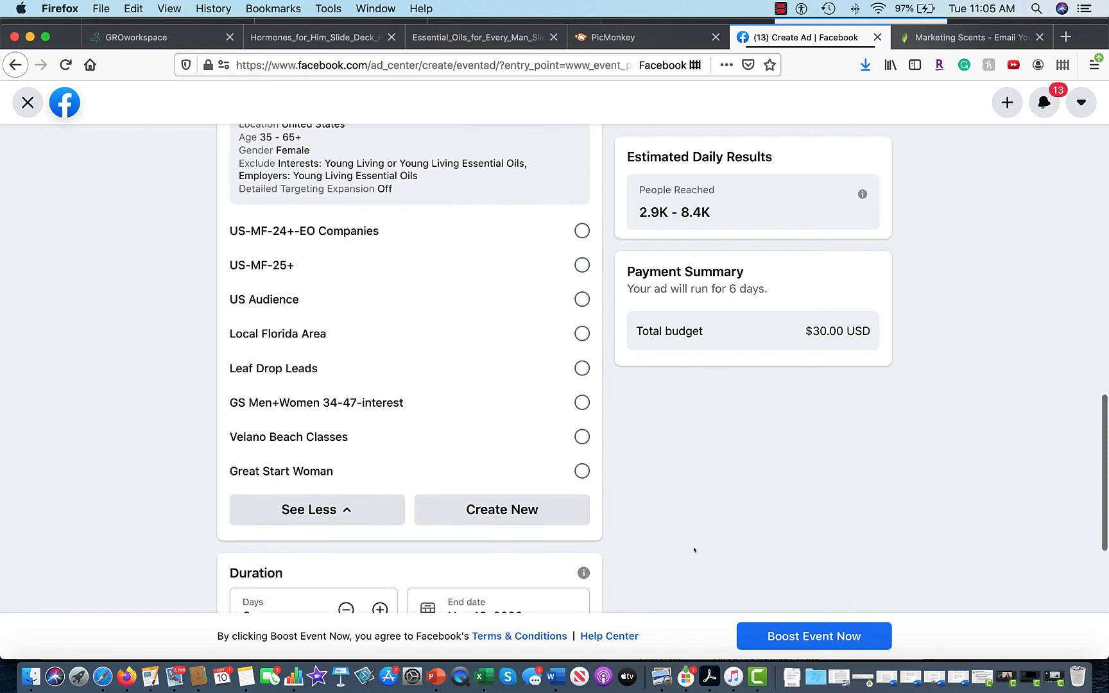
scroll(694, 550, down, 3)
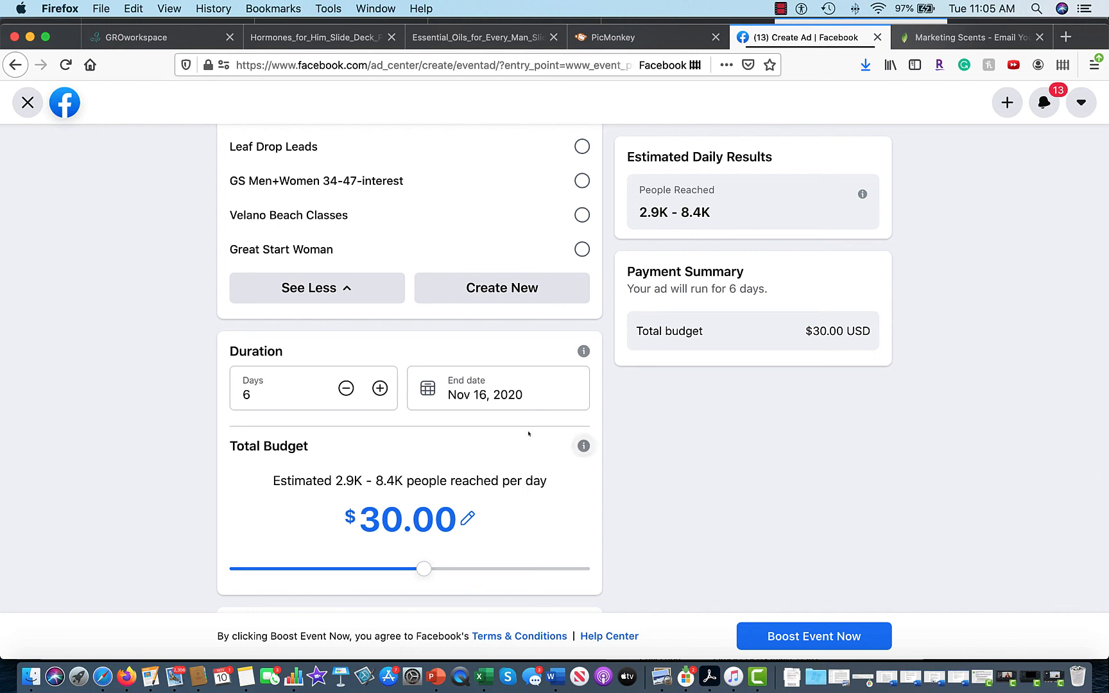
Confirm the Nov 16 end date and submit the $30, 6-day event boost.
click(477, 396)
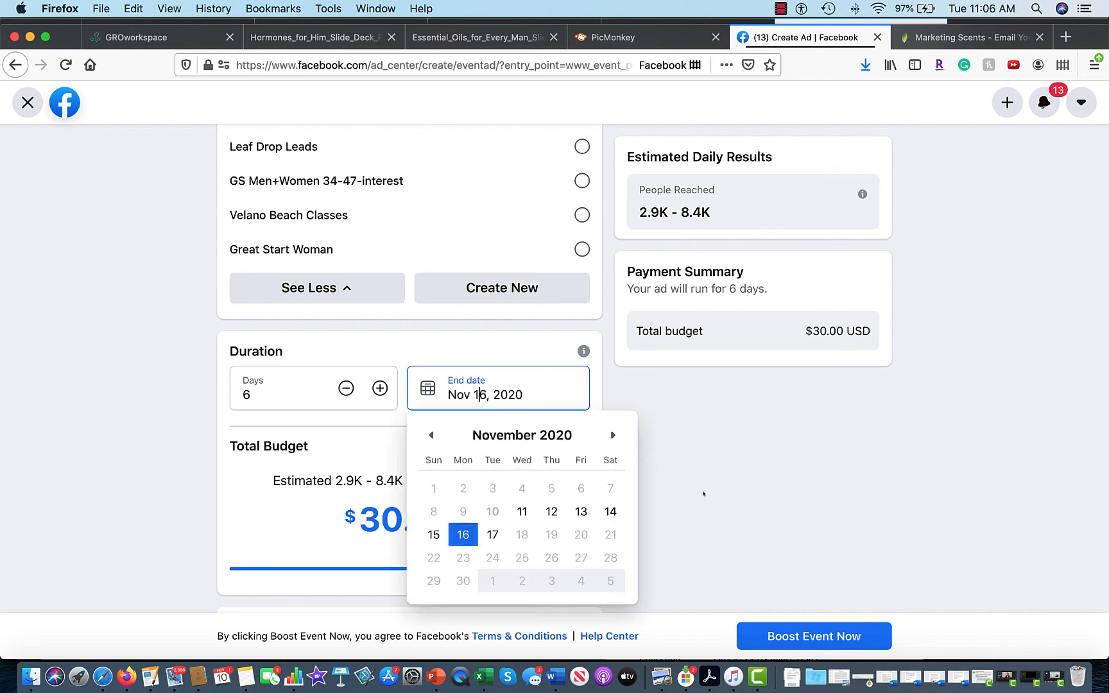
click(705, 463)
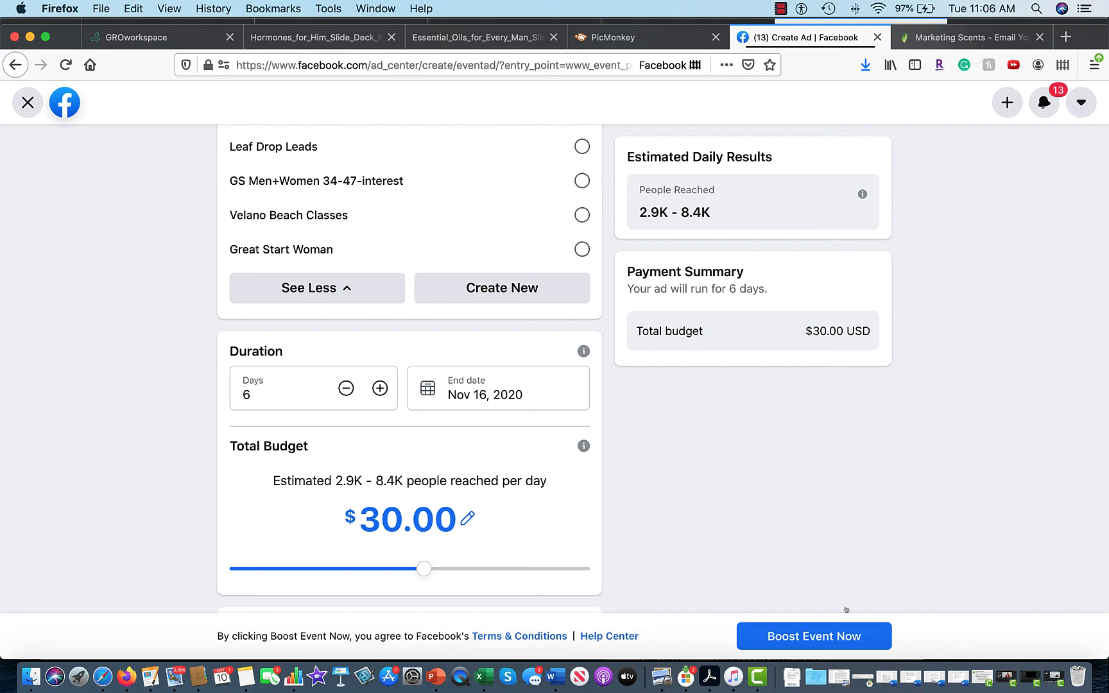
click(811, 637)
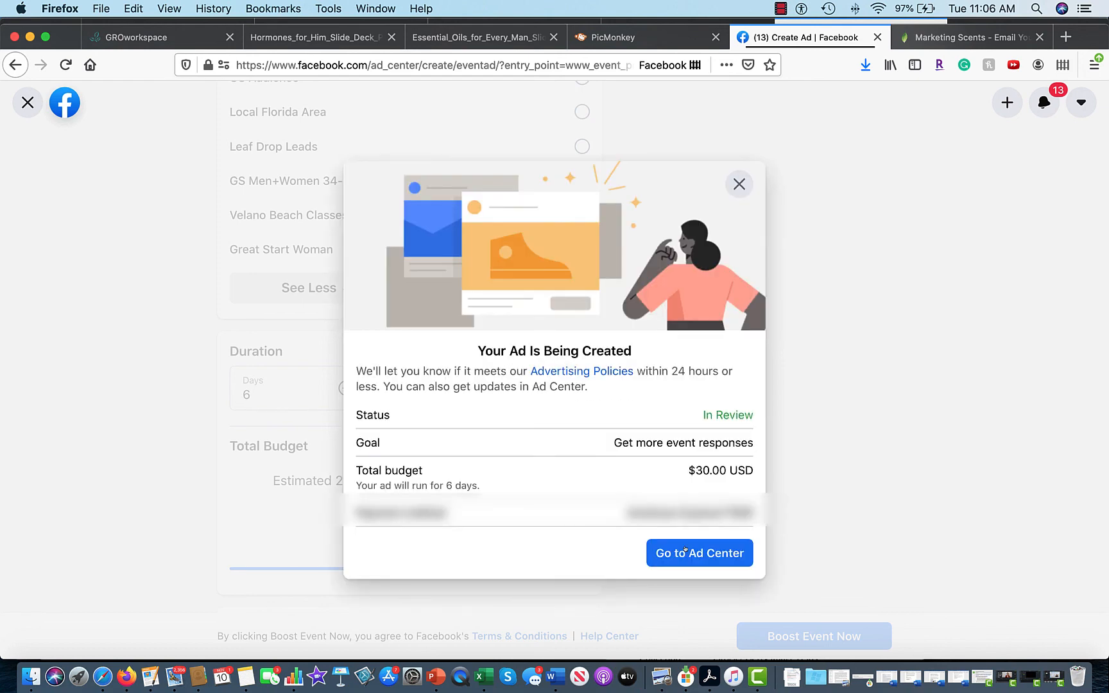
Dismiss the ad confirmation, close the results page, and open the event's About tab.
click(738, 185)
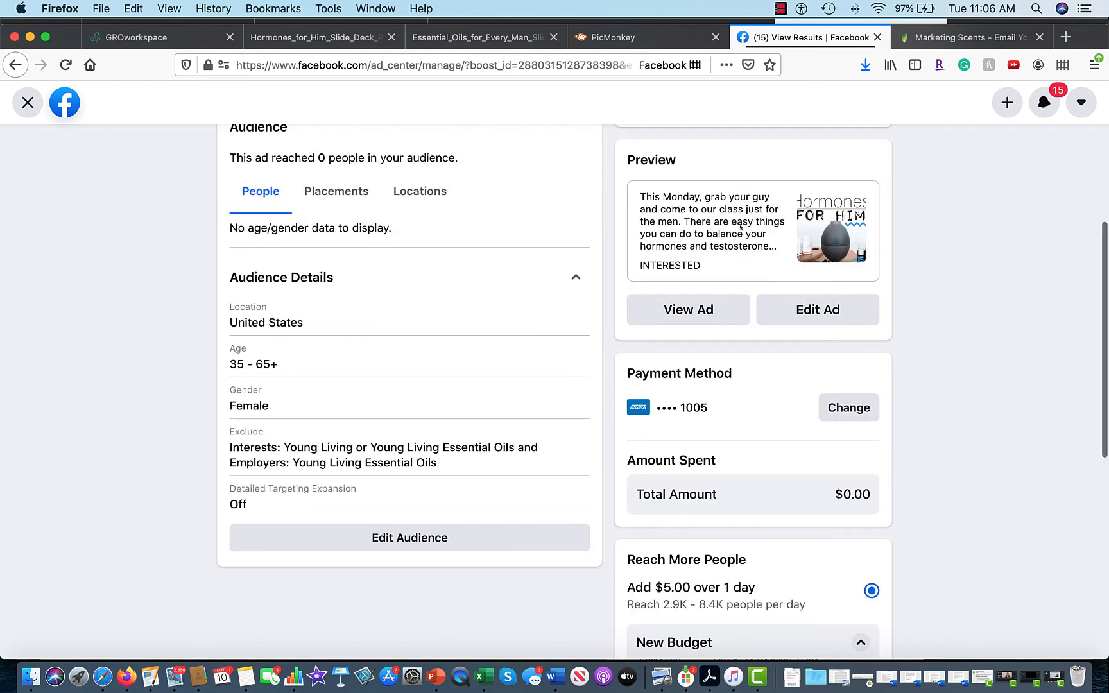
scroll(970, 347, up, 5)
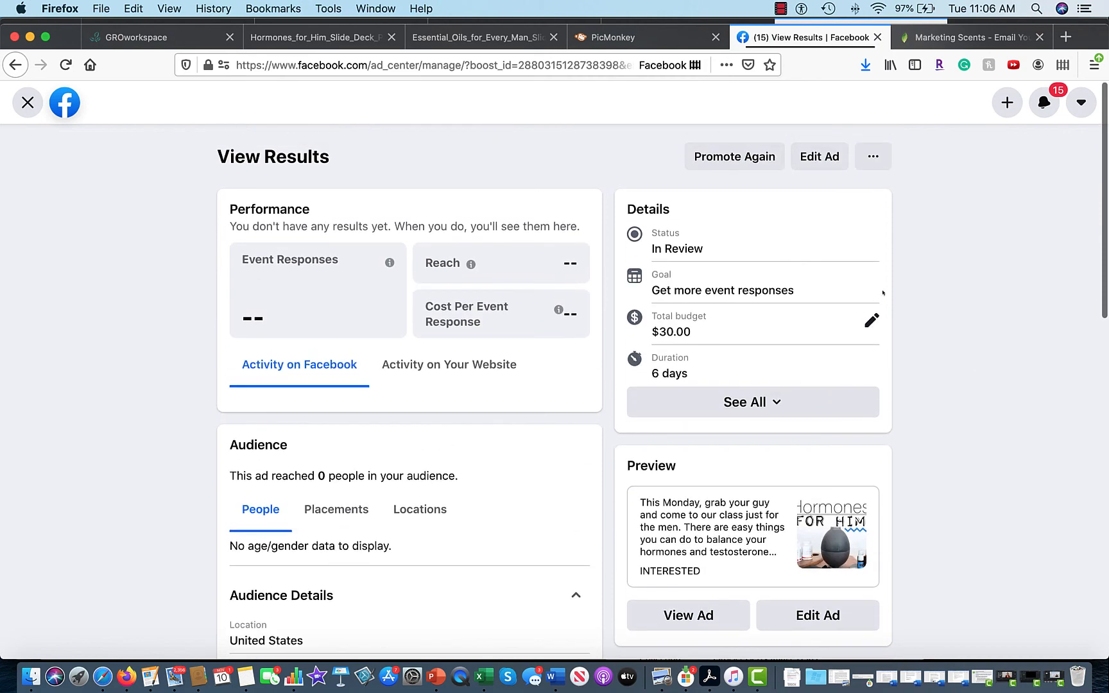
click(28, 104)
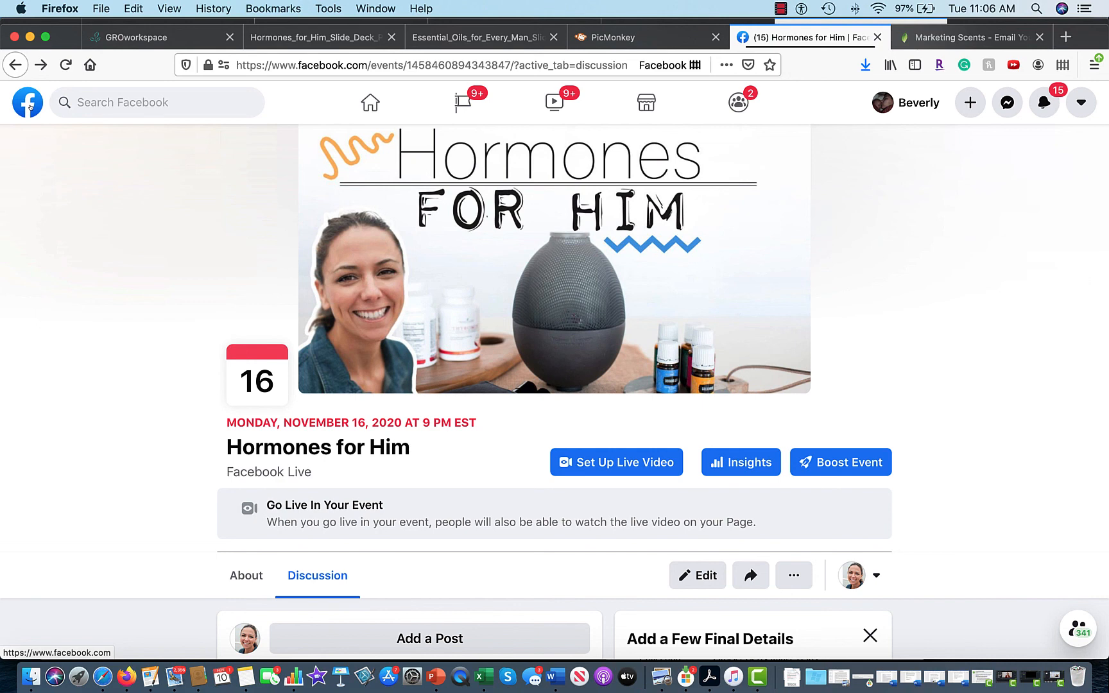
scroll(215, 416, down, 5)
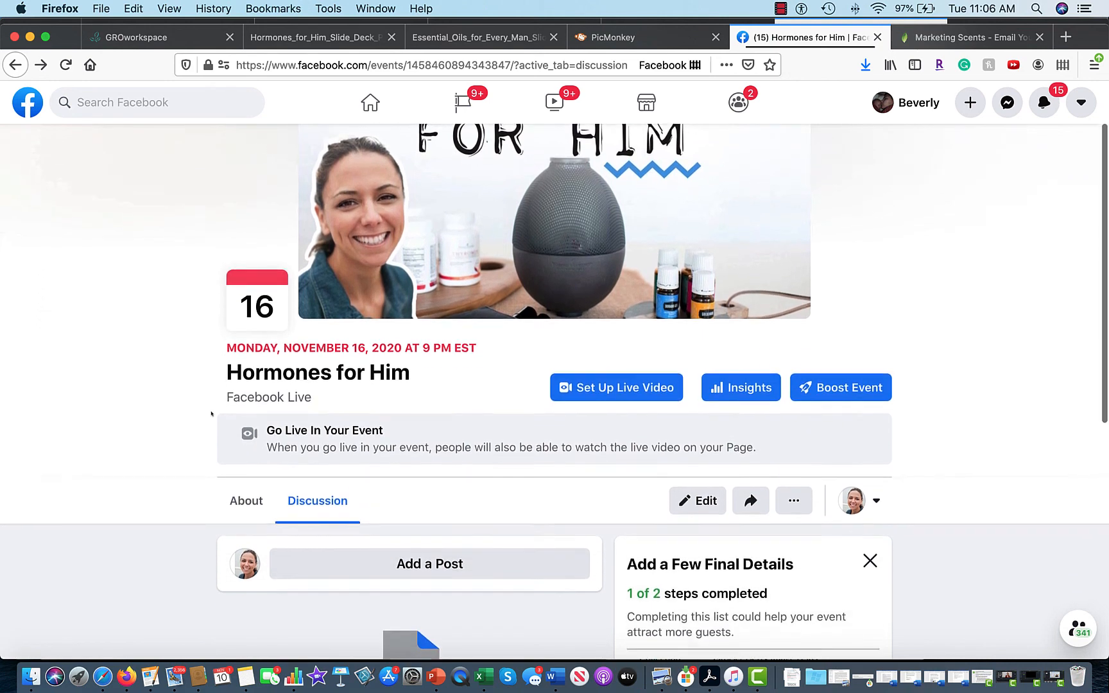
scroll(211, 414, down, 2)
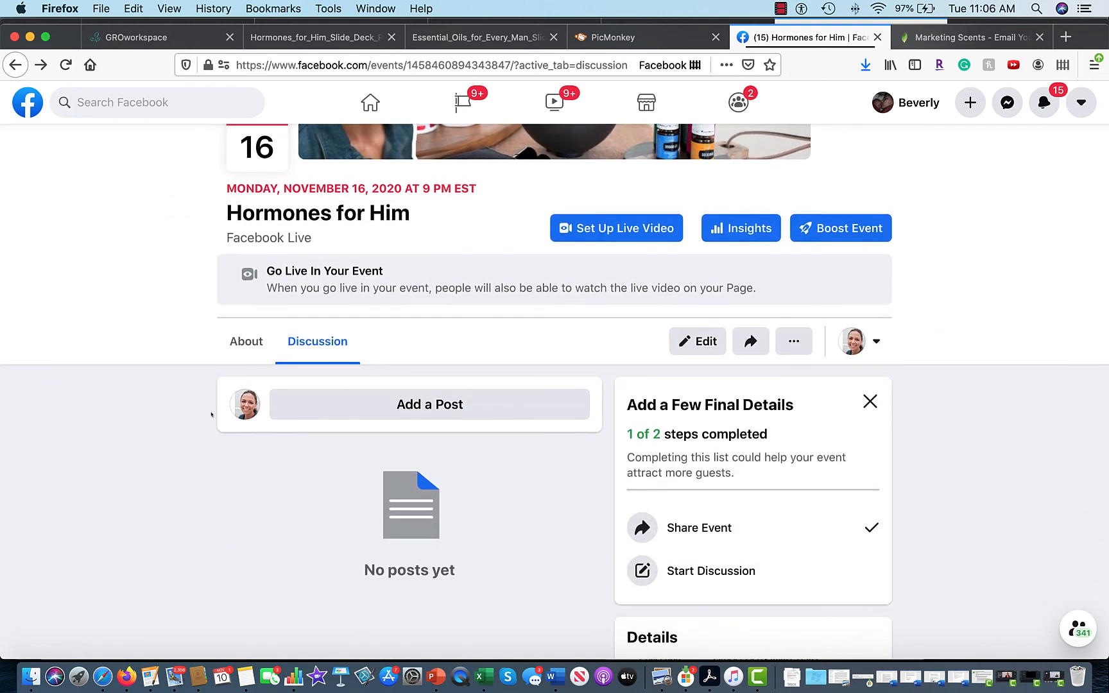
click(260, 345)
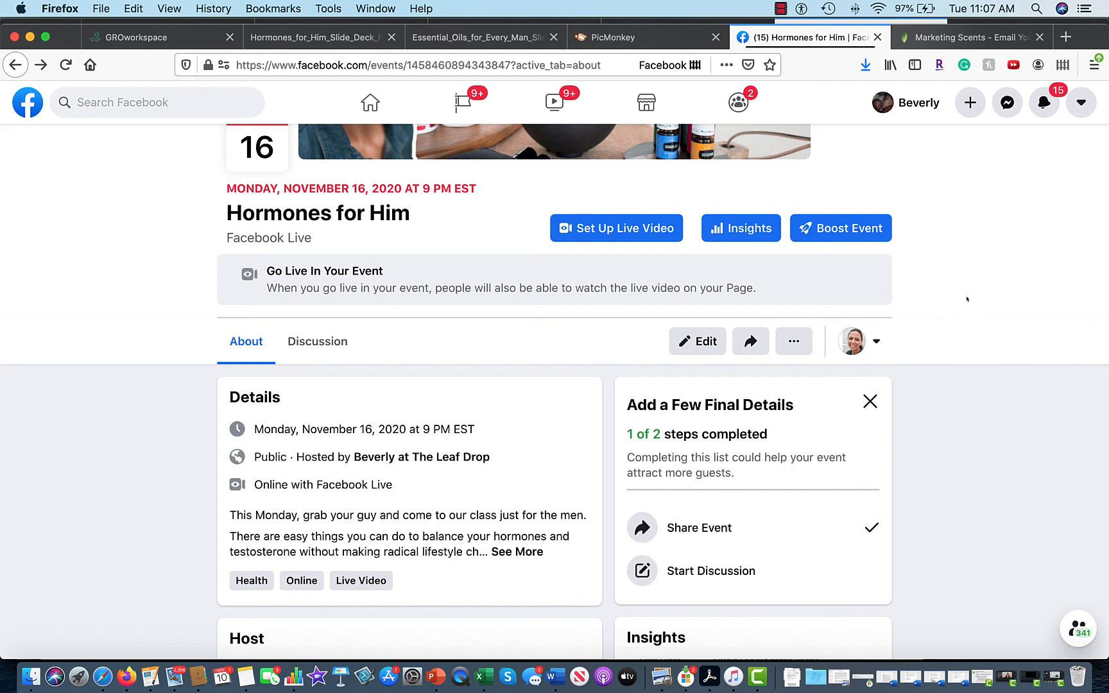
Strike through the '6) Boost' line in the Word checklist.
click(556, 676)
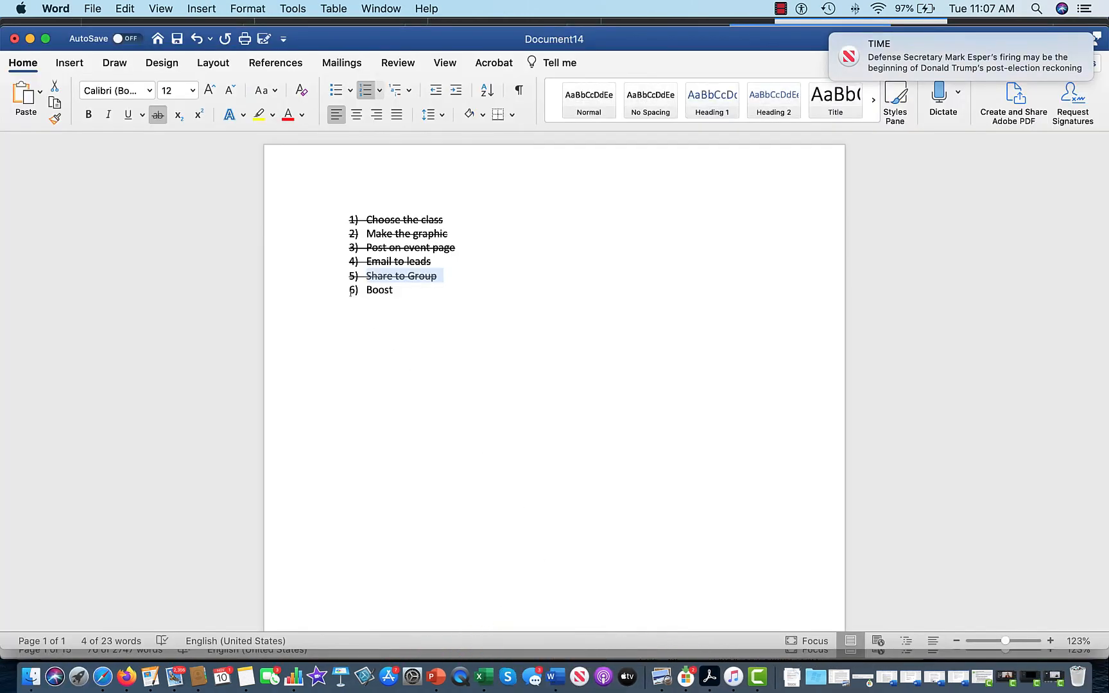
mouse_move(352, 291)
mouse_down()
mouse_move(413, 289)
mouse_move(346, 297)
mouse_move(355, 296)
mouse_up()
click(157, 115)
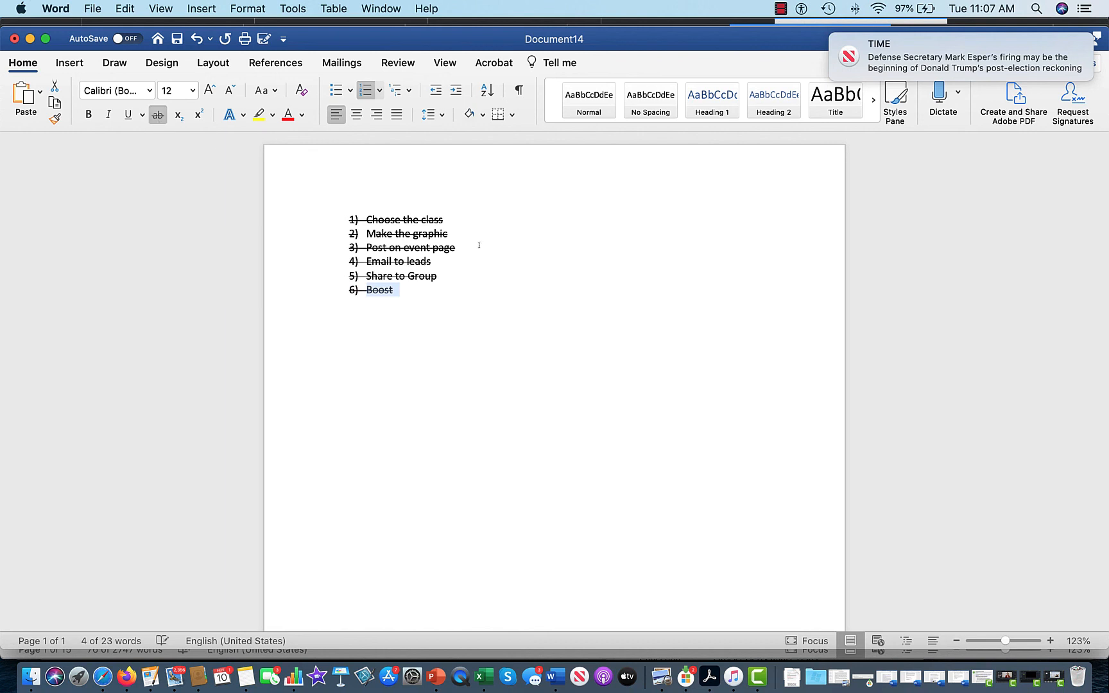